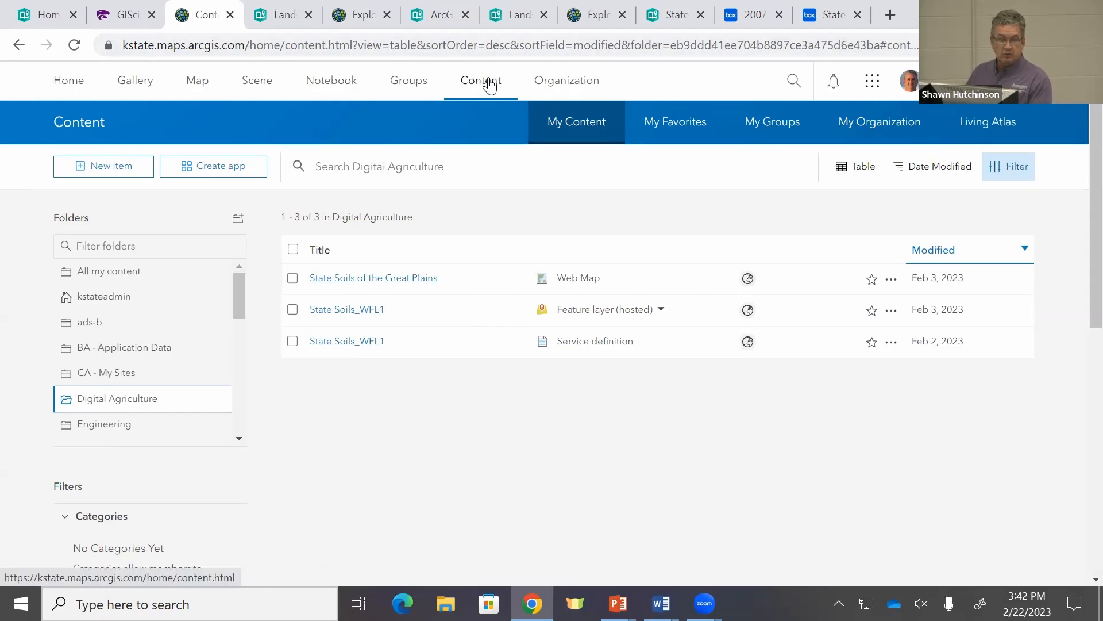
Open a new web map and switch its basemap to Human Geography Map
{"action": "left_click", "coordinate": [198, 83]}
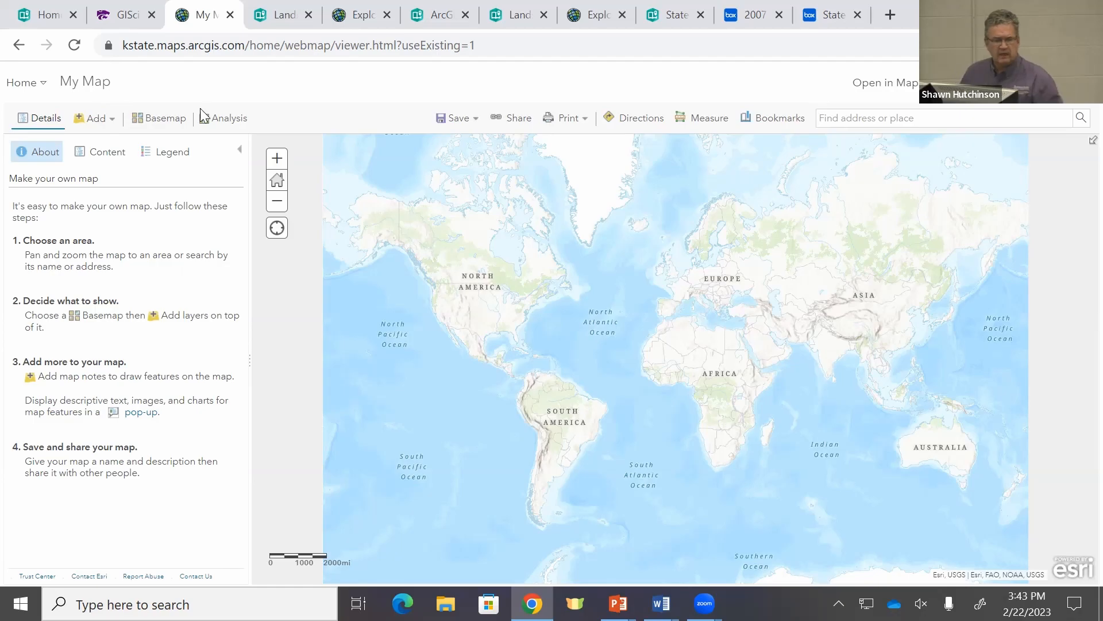
{"action": "left_click", "coordinate": [166, 119]}
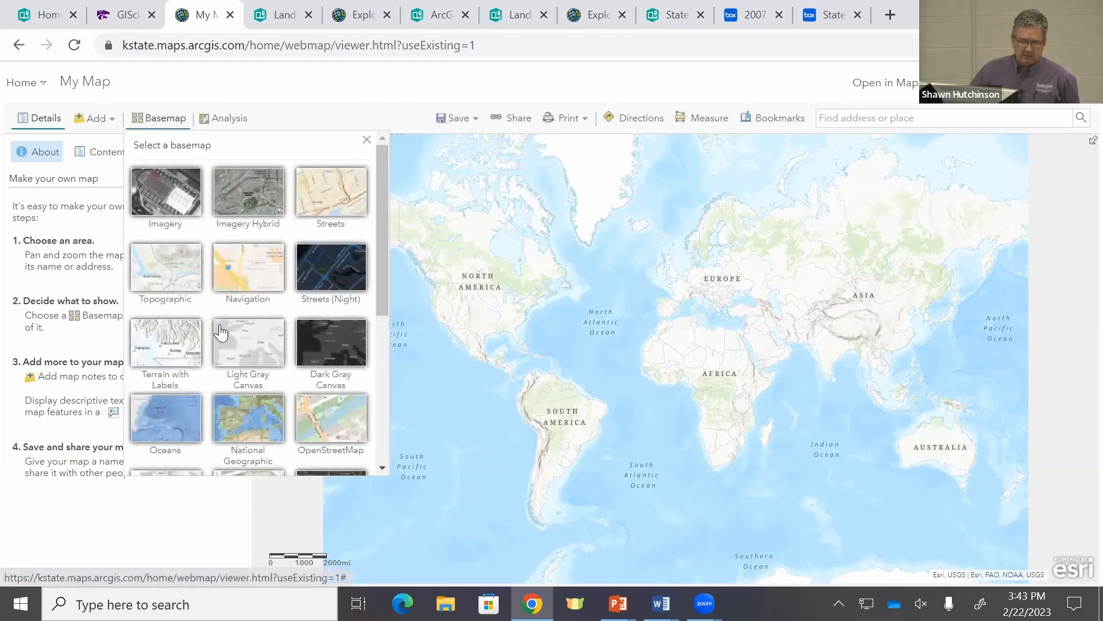
{"action": "scroll", "coordinate": [221, 334], "scroll_direction": "down", "scroll_amount": 3}
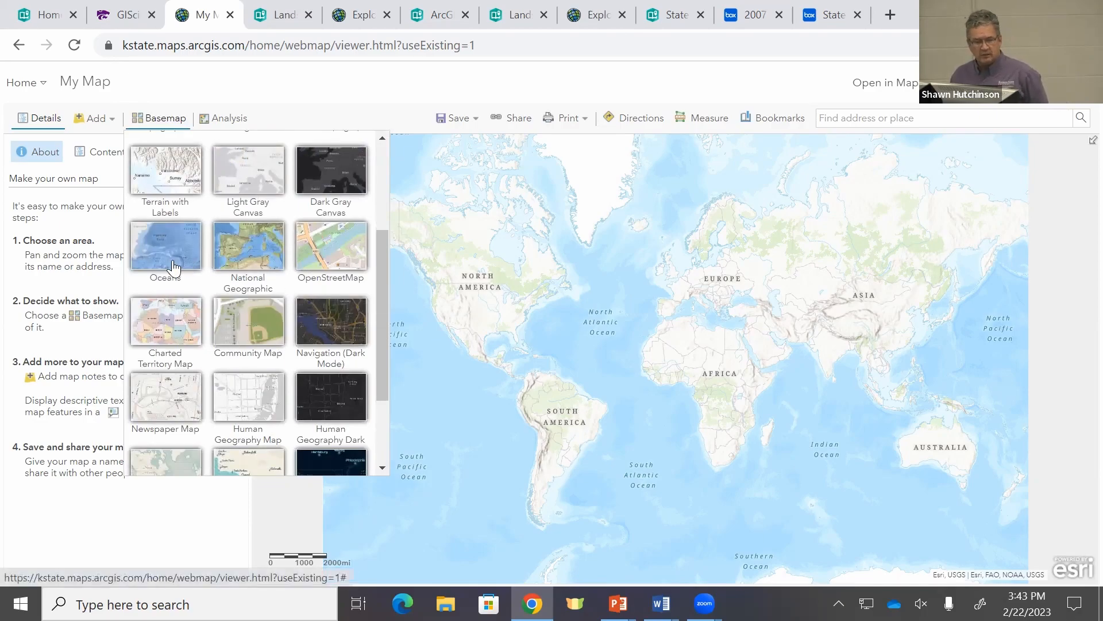
{"action": "left_click", "coordinate": [246, 405]}
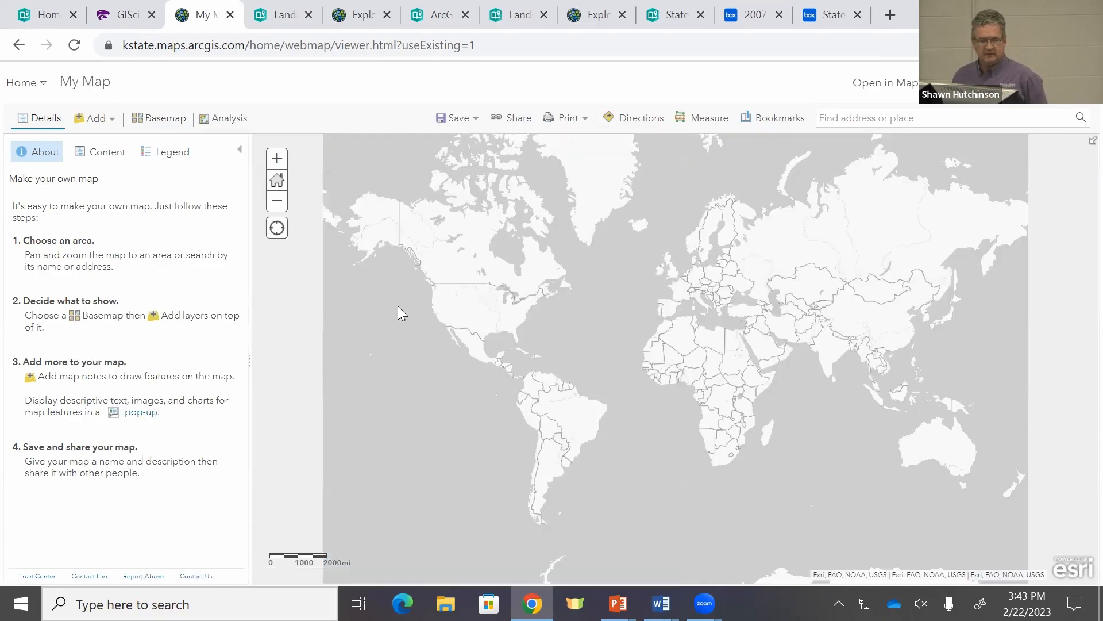
{"action": "scroll", "coordinate": [436, 299], "scroll_direction": "up", "scroll_amount": 2}
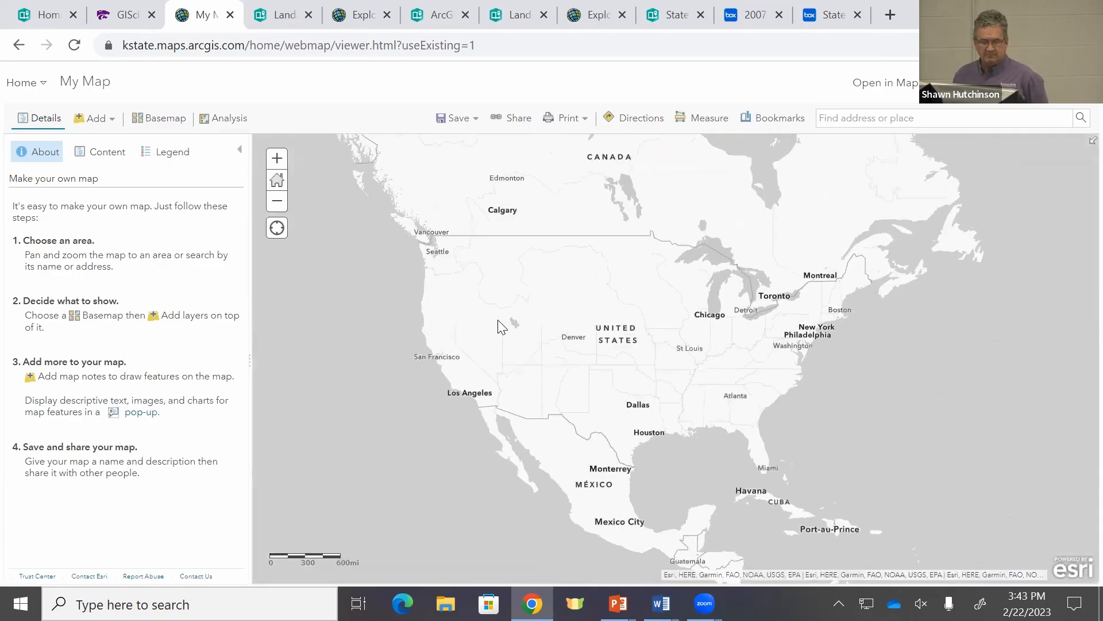
{"action": "scroll", "coordinate": [499, 322], "scroll_direction": "up", "scroll_amount": 1}
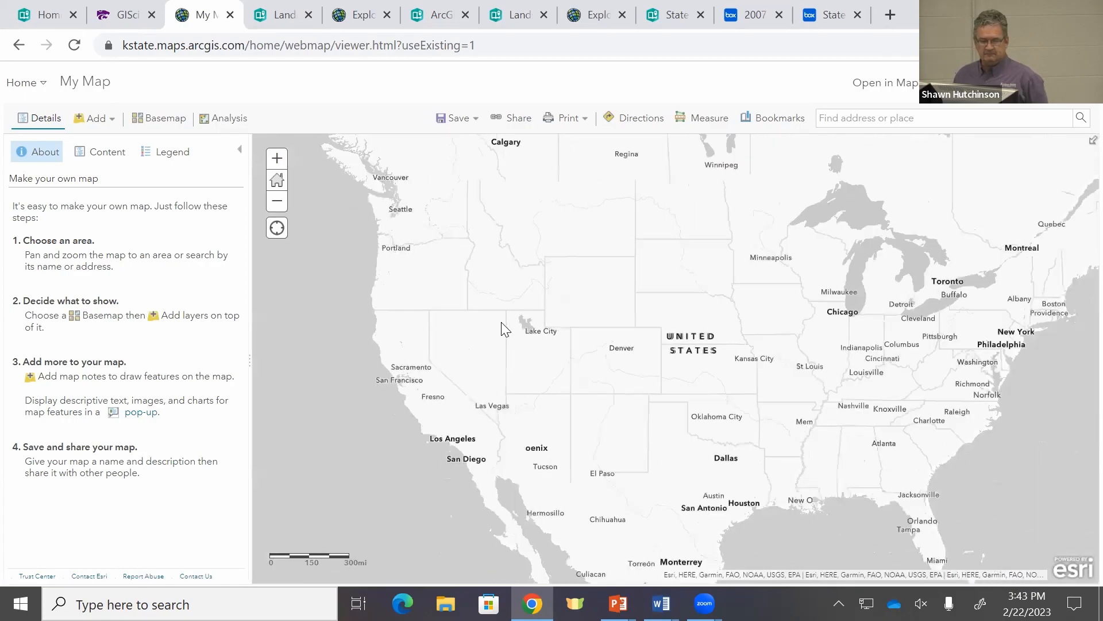
{"action": "scroll", "coordinate": [501, 329], "scroll_direction": "down", "scroll_amount": 1}
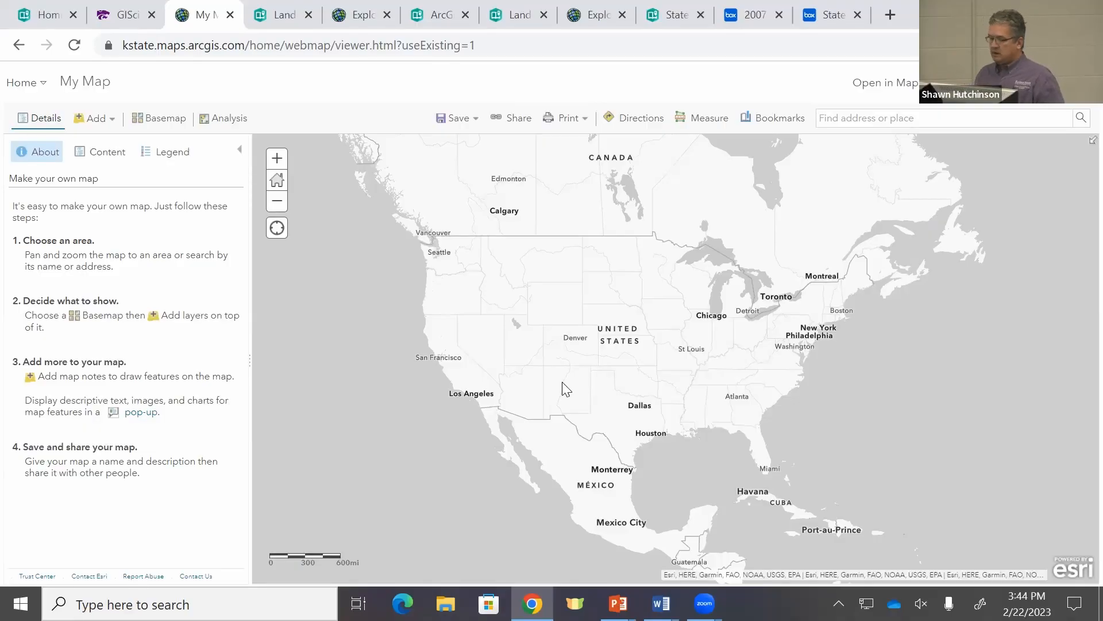
Search the layers in My Organization for "State Soils" and browse the matching items
{"action": "left_click", "coordinate": [93, 123]}
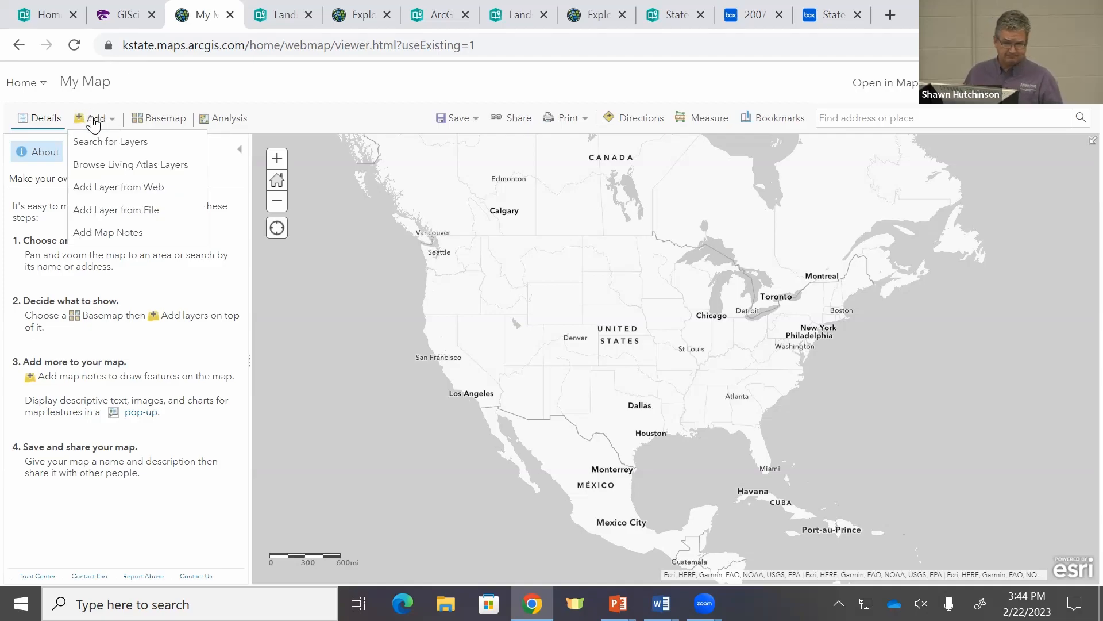
{"action": "left_click", "coordinate": [105, 147]}
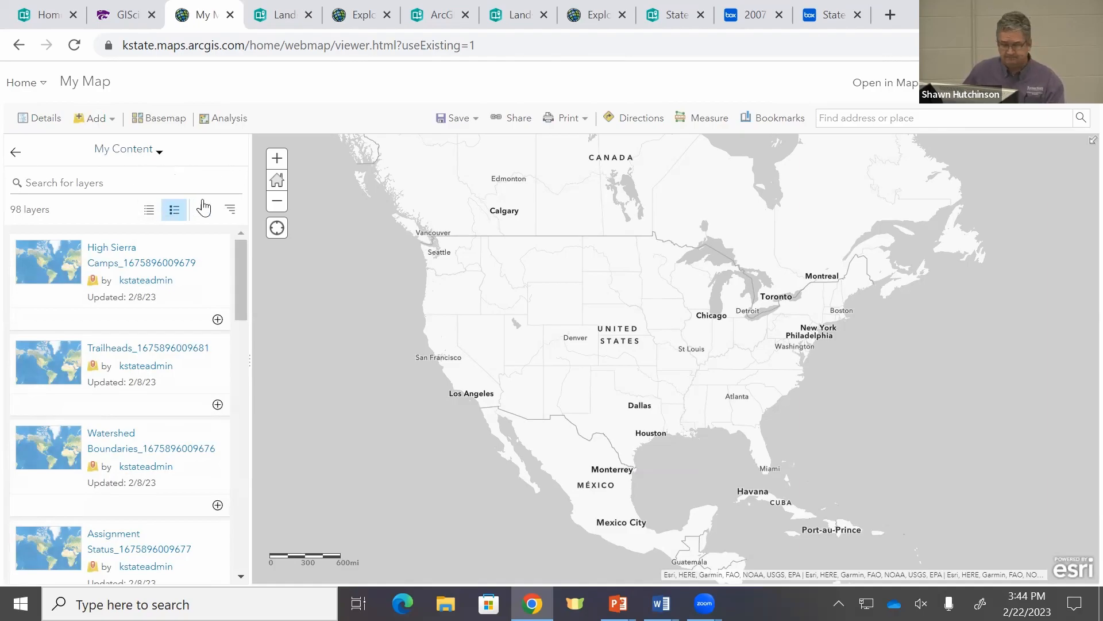
{"action": "left_click", "coordinate": [124, 151]}
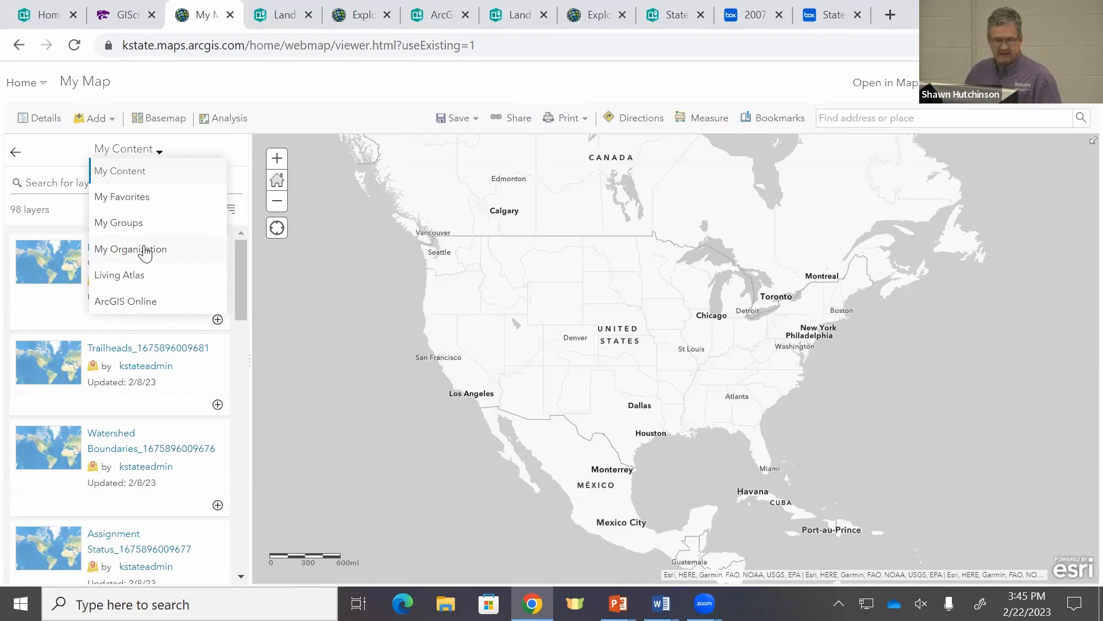
{"action": "left_click", "coordinate": [143, 250]}
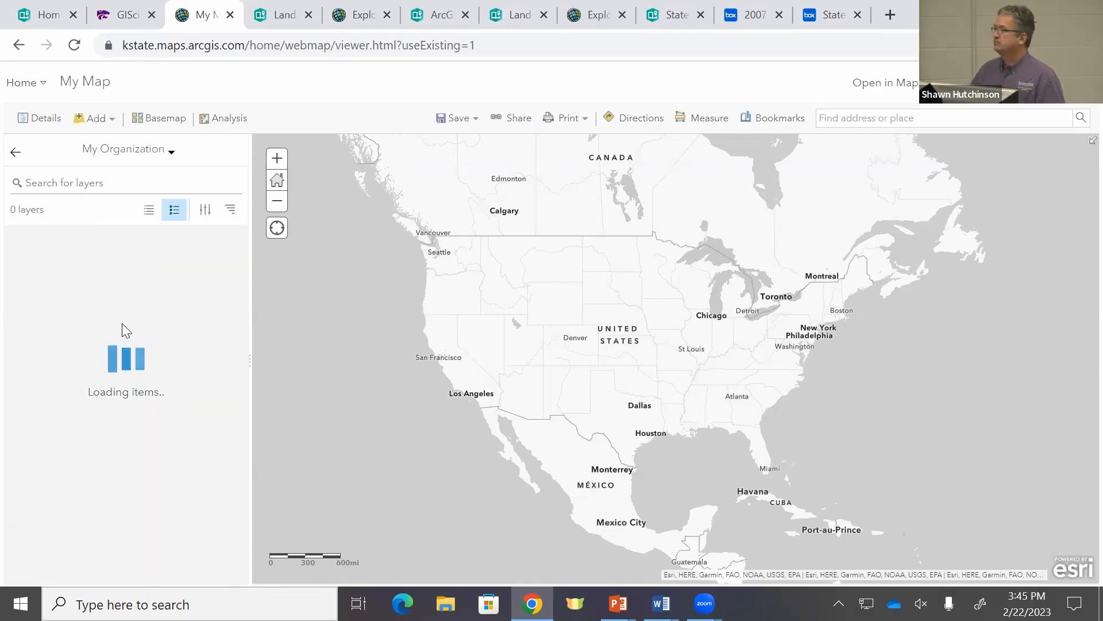
{"action": "left_click", "coordinate": [118, 187]}
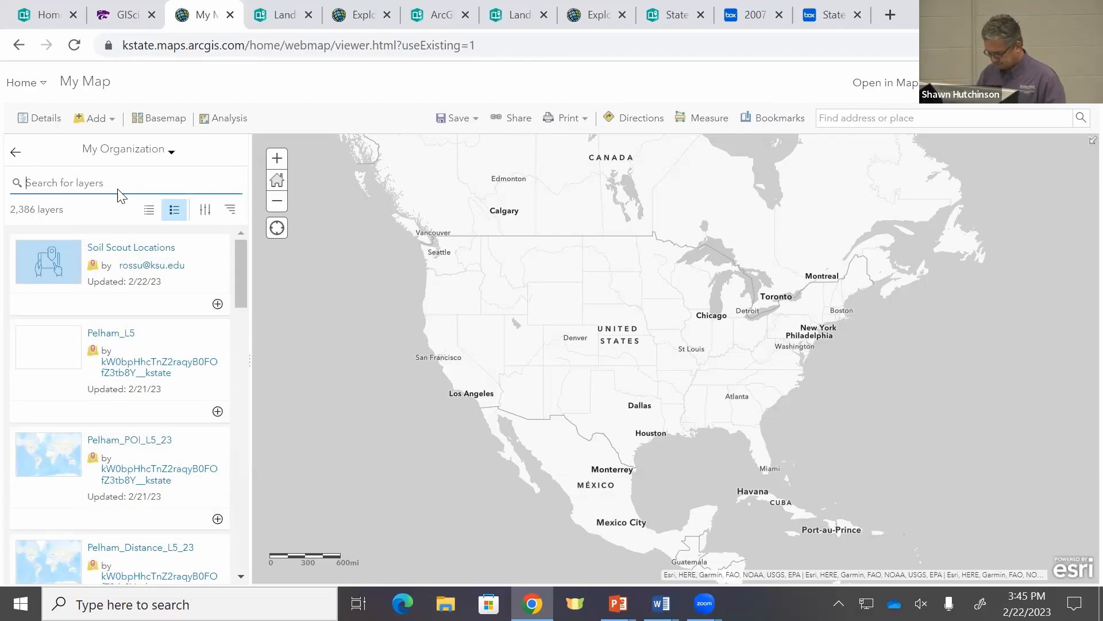
{"action": "type", "text": "State Soils"}
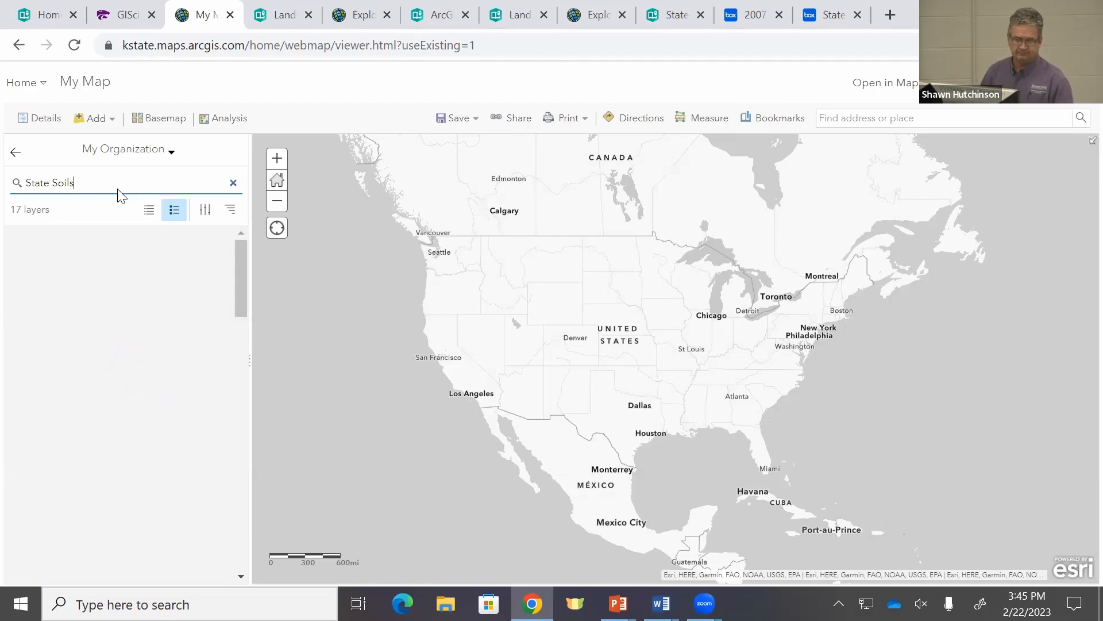
{"action": "scroll", "coordinate": [165, 327], "scroll_direction": "down", "scroll_amount": 4}
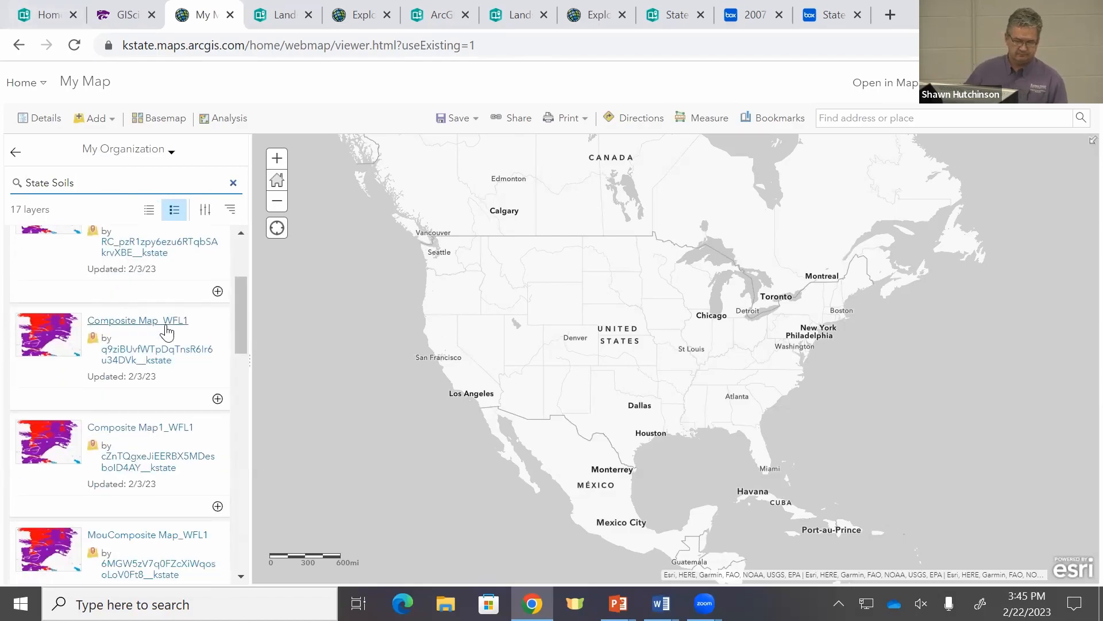
{"action": "scroll", "coordinate": [167, 327], "scroll_direction": "down", "scroll_amount": 4}
{"action": "scroll", "coordinate": [167, 320], "scroll_direction": "up", "scroll_amount": 5}
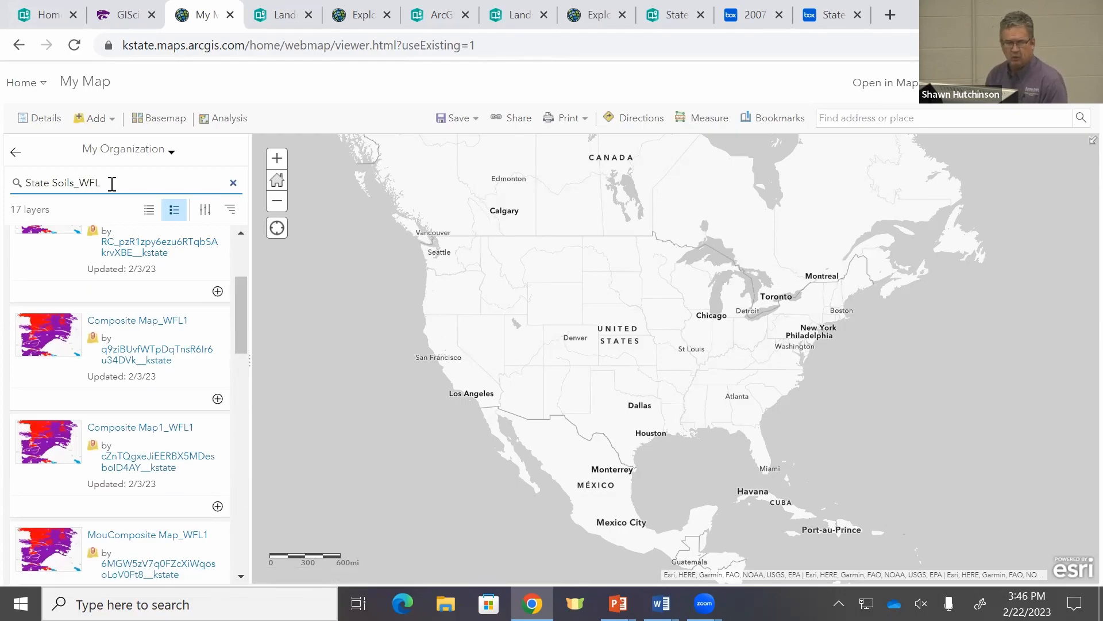
Find State Soils_WFL1 by its full name, add it to the map, and show the map's list of layers
{"action": "key", "text": "Return"}
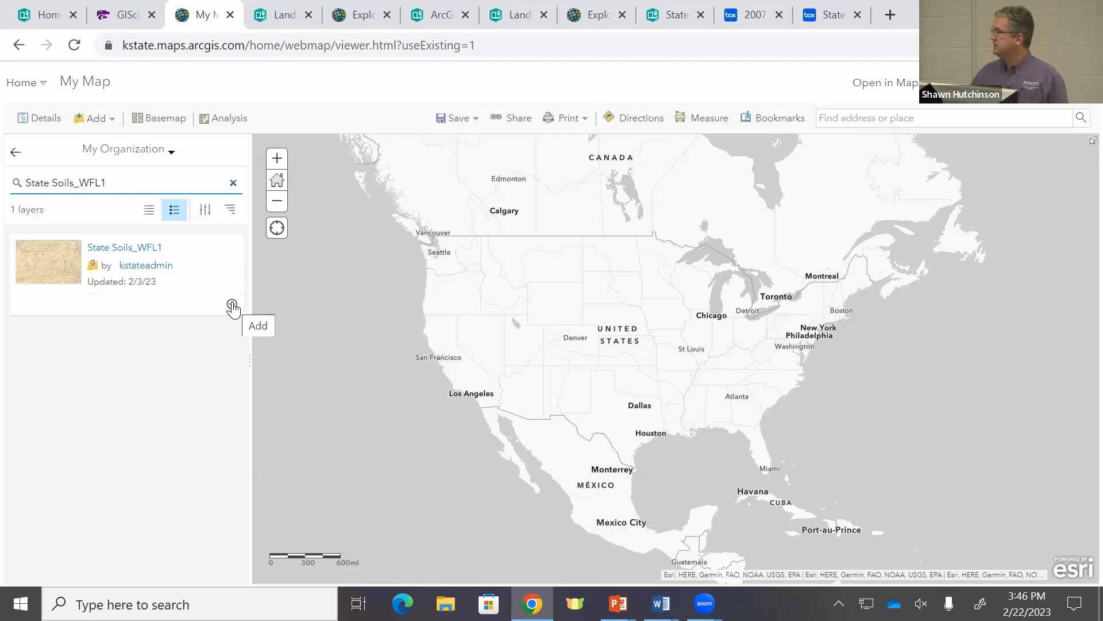
{"action": "left_click", "coordinate": [231, 304]}
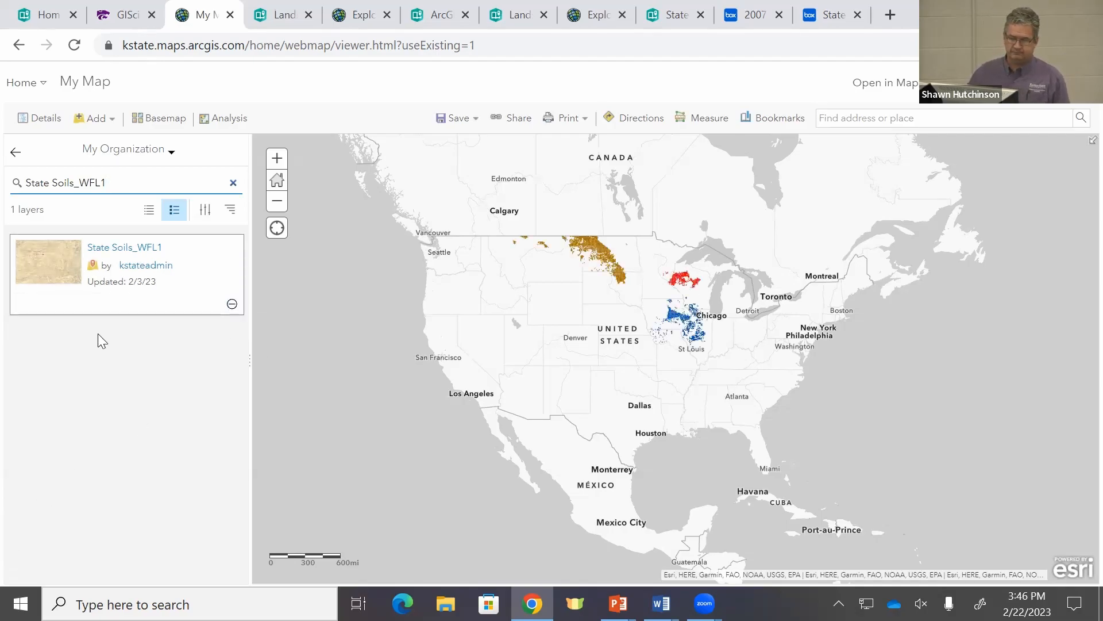
{"action": "left_click", "coordinate": [13, 154]}
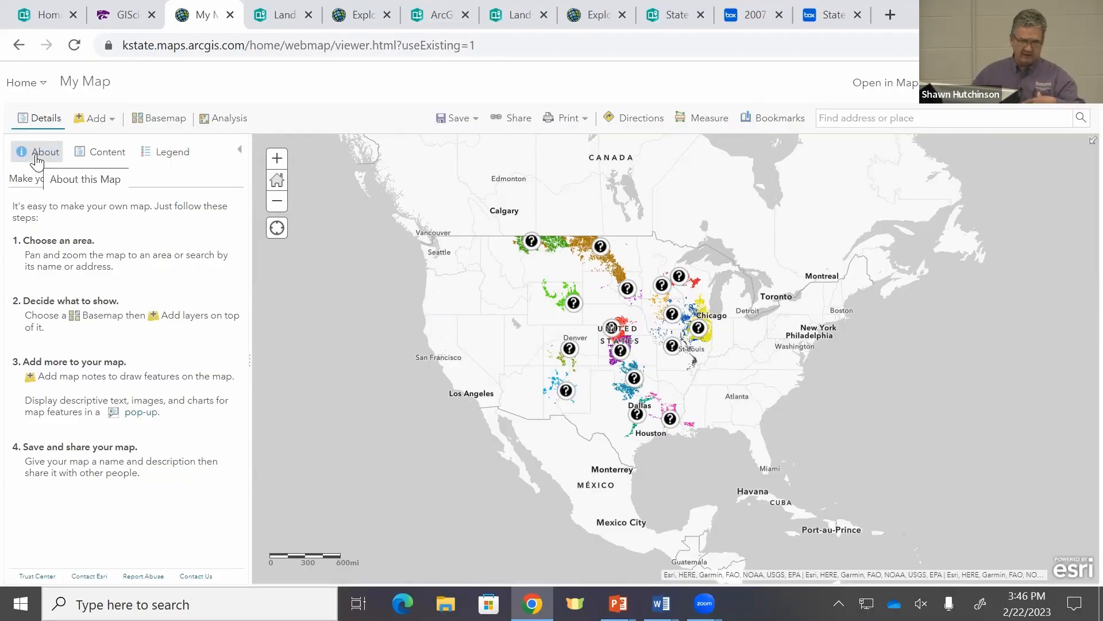
{"action": "left_click", "coordinate": [108, 154]}
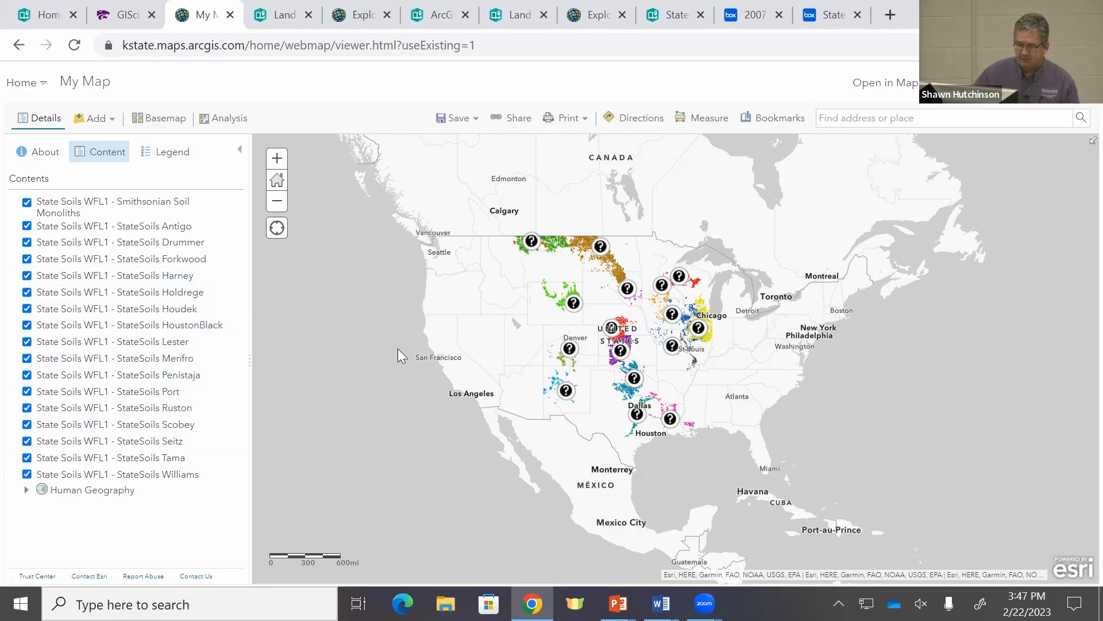
Hide the StateSoils Harney layer to compare the map over Kansas, and turn it back on
{"action": "left_click", "coordinate": [27, 276]}
{"action": "scroll", "coordinate": [648, 376], "scroll_direction": "up", "scroll_amount": 1}
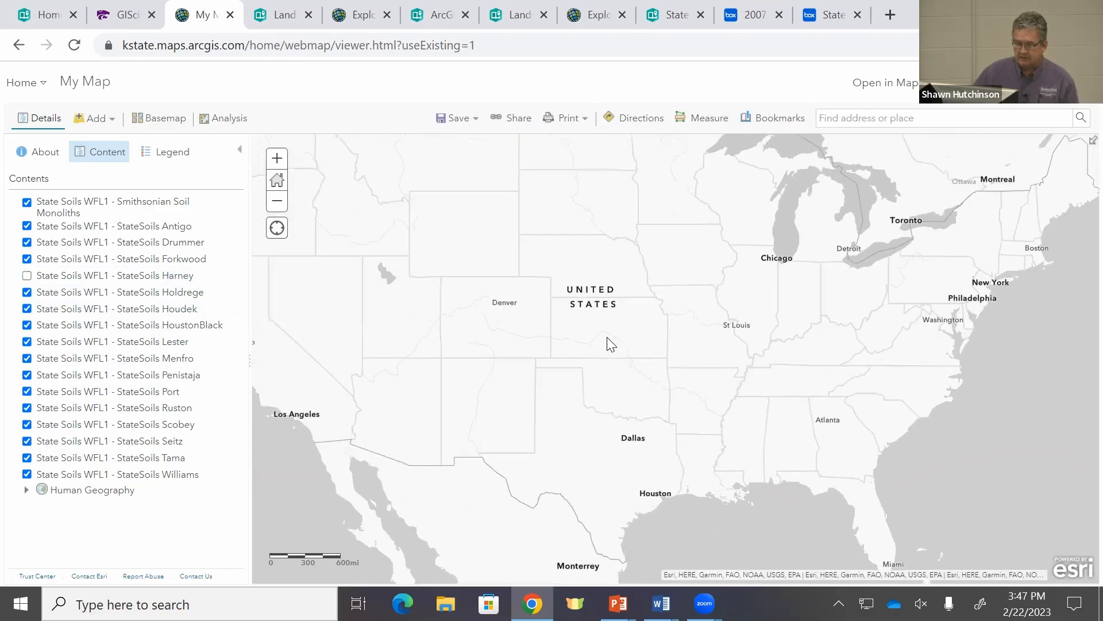
{"action": "scroll", "coordinate": [613, 343], "scroll_direction": "up", "scroll_amount": 4}
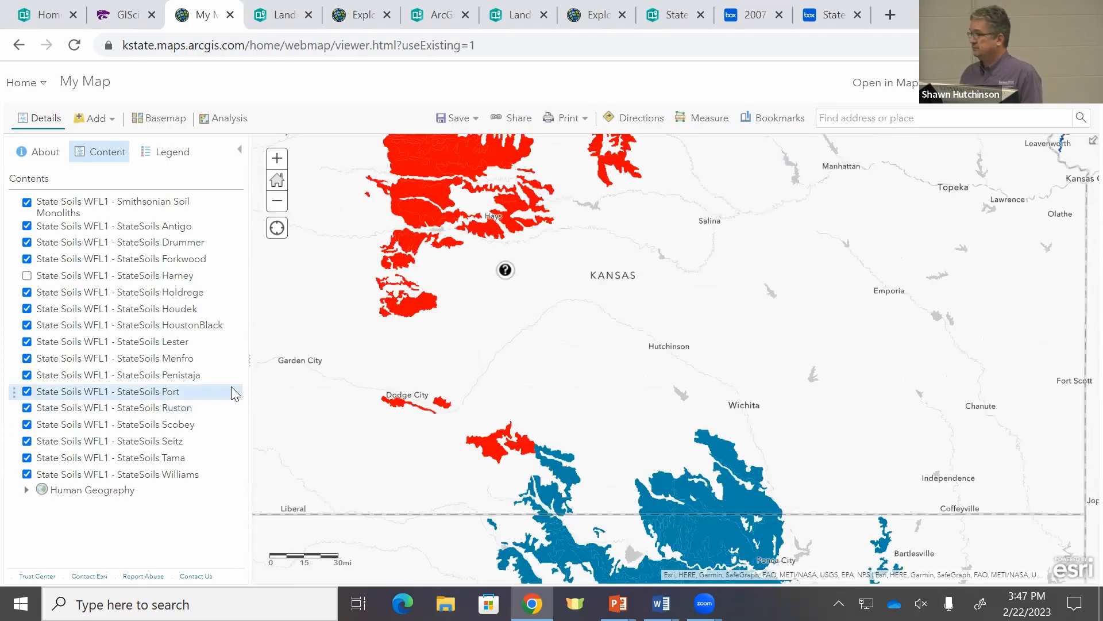
{"action": "left_click", "coordinate": [26, 275]}
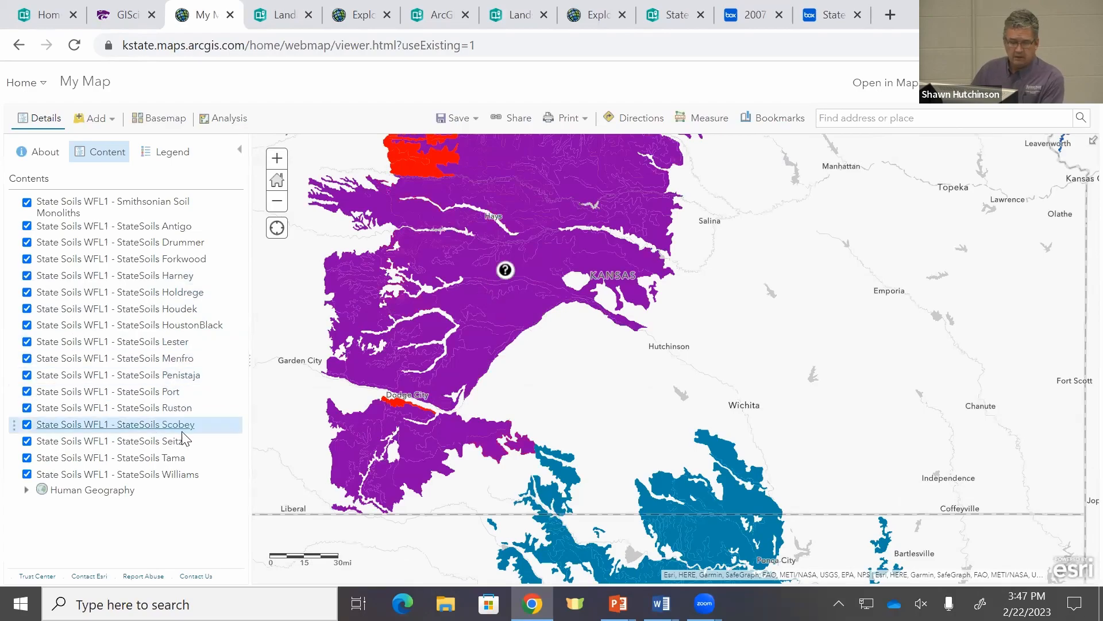
Turn off the StateSoils Antigo, Drummer and Ruston layers
{"action": "scroll", "coordinate": [286, 412], "scroll_direction": "down", "scroll_amount": 1}
{"action": "scroll", "coordinate": [411, 355], "scroll_direction": "down", "scroll_amount": 1}
{"action": "scroll", "coordinate": [419, 345], "scroll_direction": "down", "scroll_amount": 1}
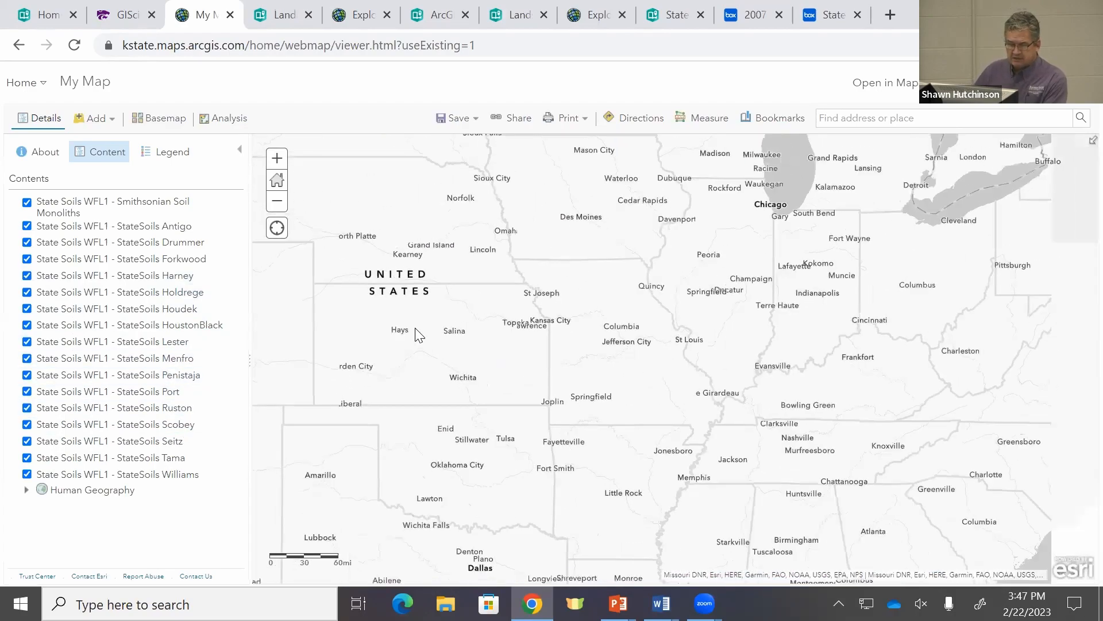
{"action": "scroll", "coordinate": [411, 362], "scroll_direction": "down", "scroll_amount": 1}
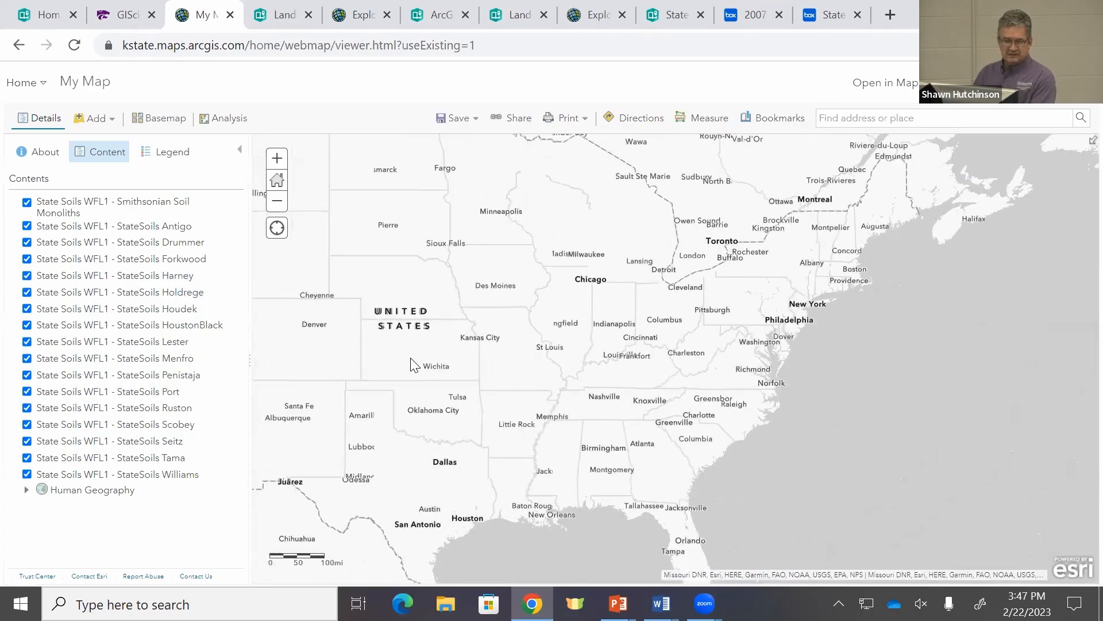
{"action": "left_click_drag", "start_coordinate": [506, 370], "coordinate": [629, 362]}
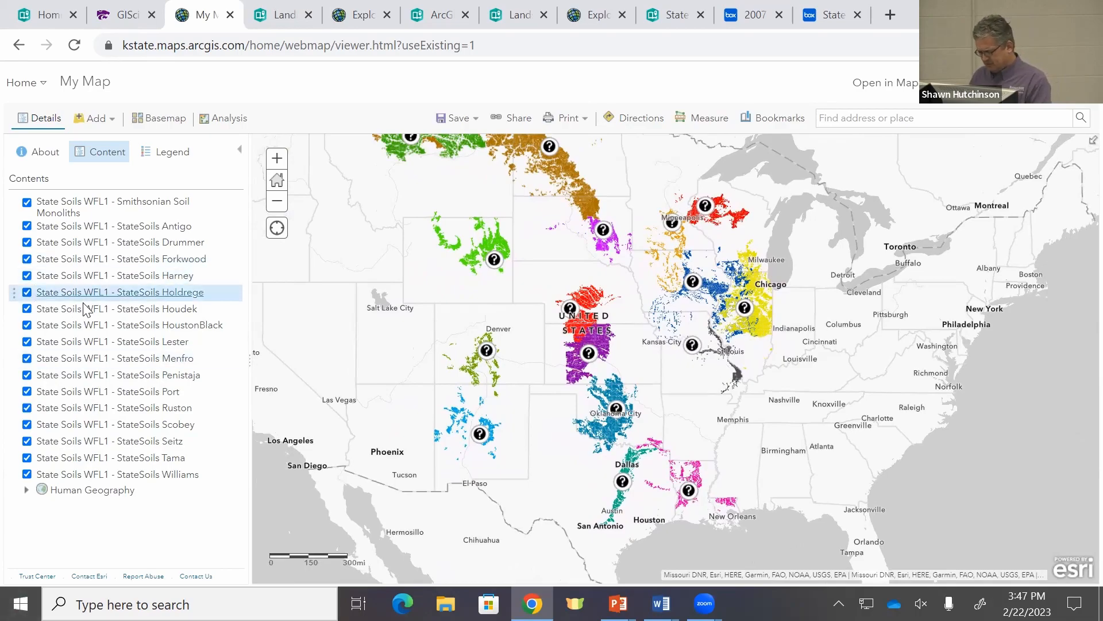
{"action": "left_click", "coordinate": [26, 226]}
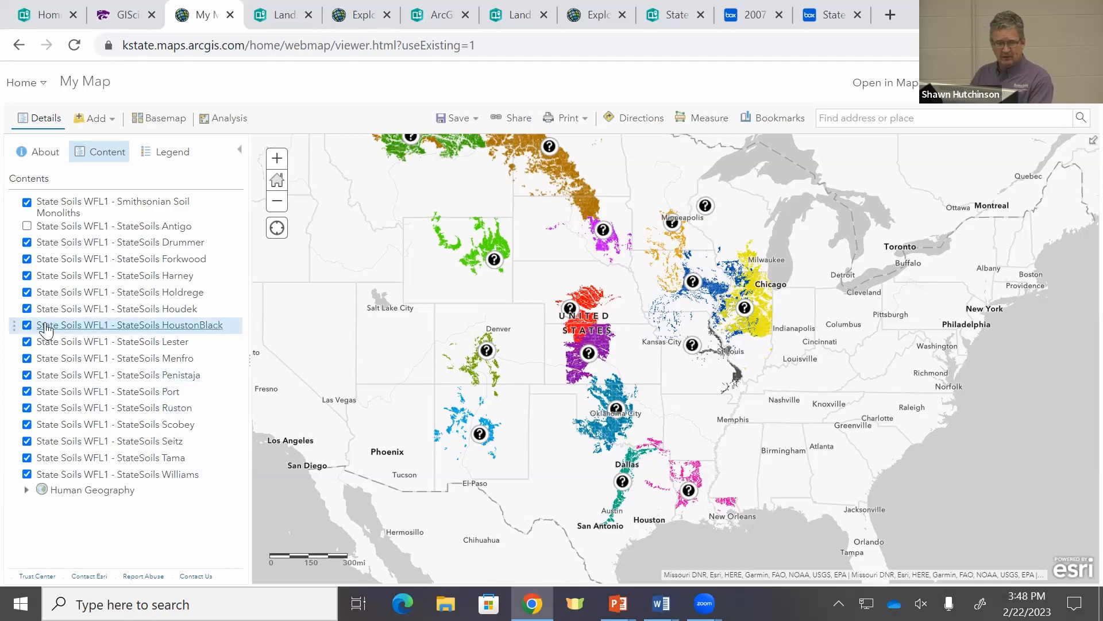
{"action": "left_click", "coordinate": [25, 244]}
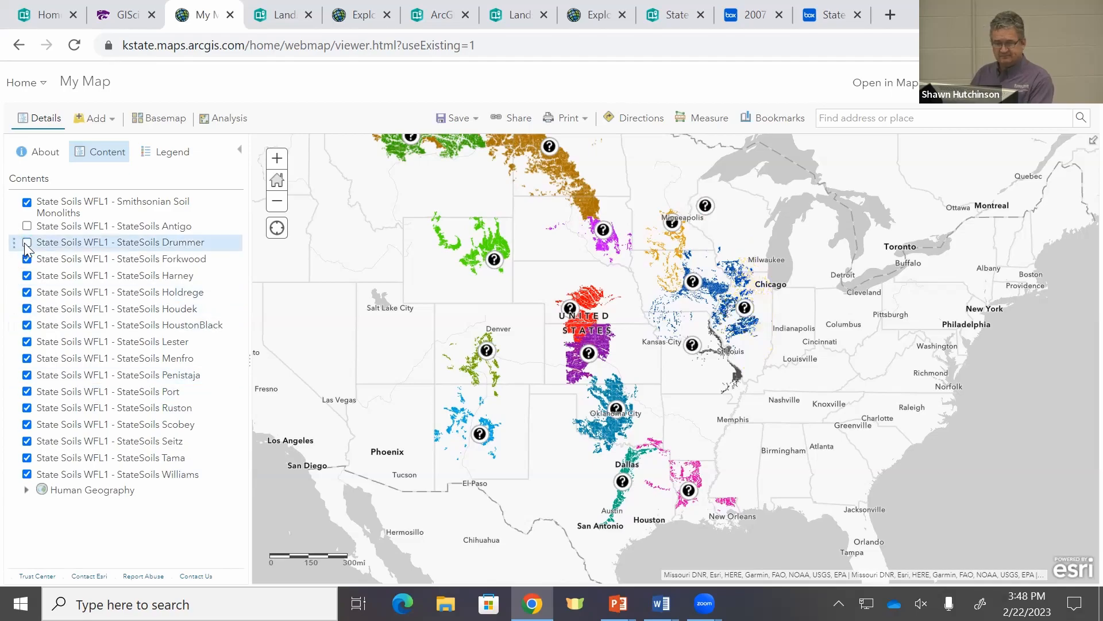
{"action": "left_click", "coordinate": [27, 407]}
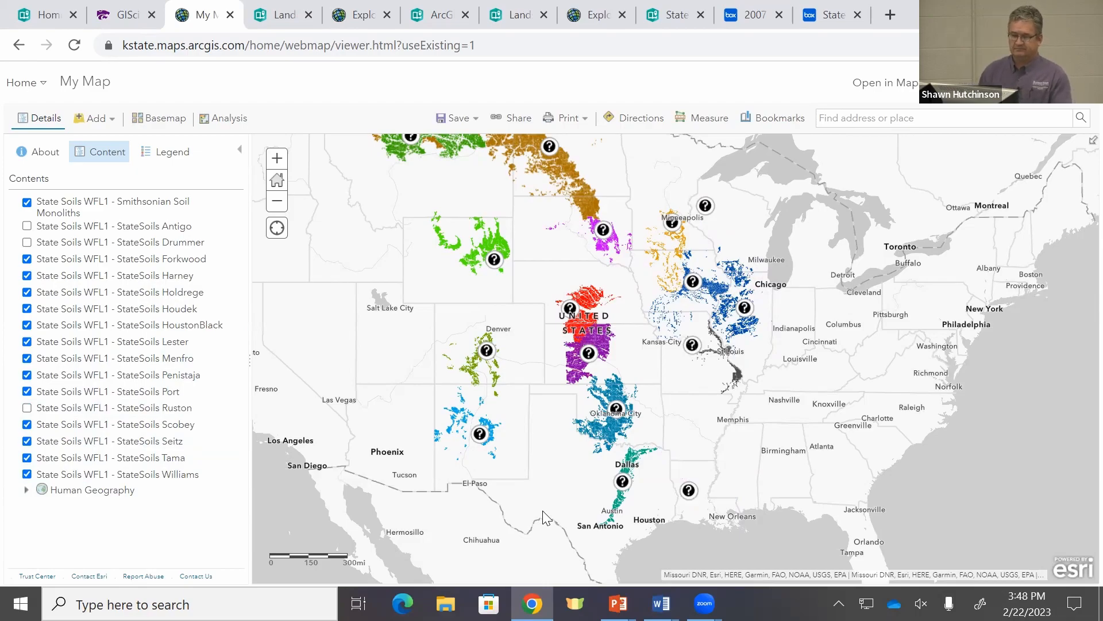
Inspect the attributes of a Harney soil polygon in Kansas in its pop-up, and close it
{"action": "left_click_drag", "start_coordinate": [528, 331], "coordinate": [600, 379]}
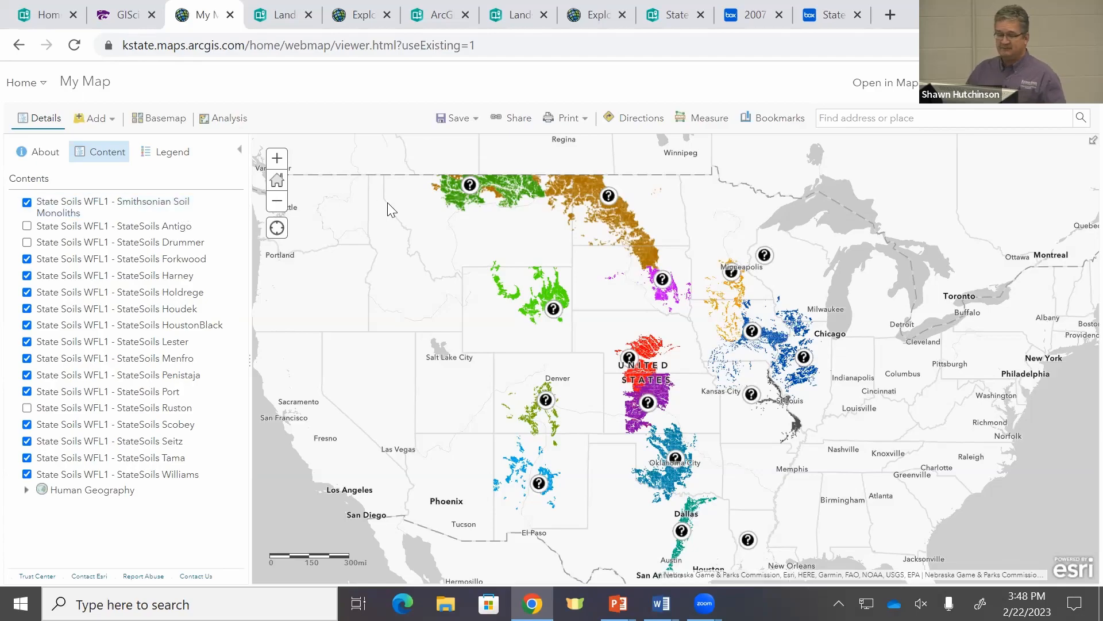
{"action": "left_click", "coordinate": [650, 409]}
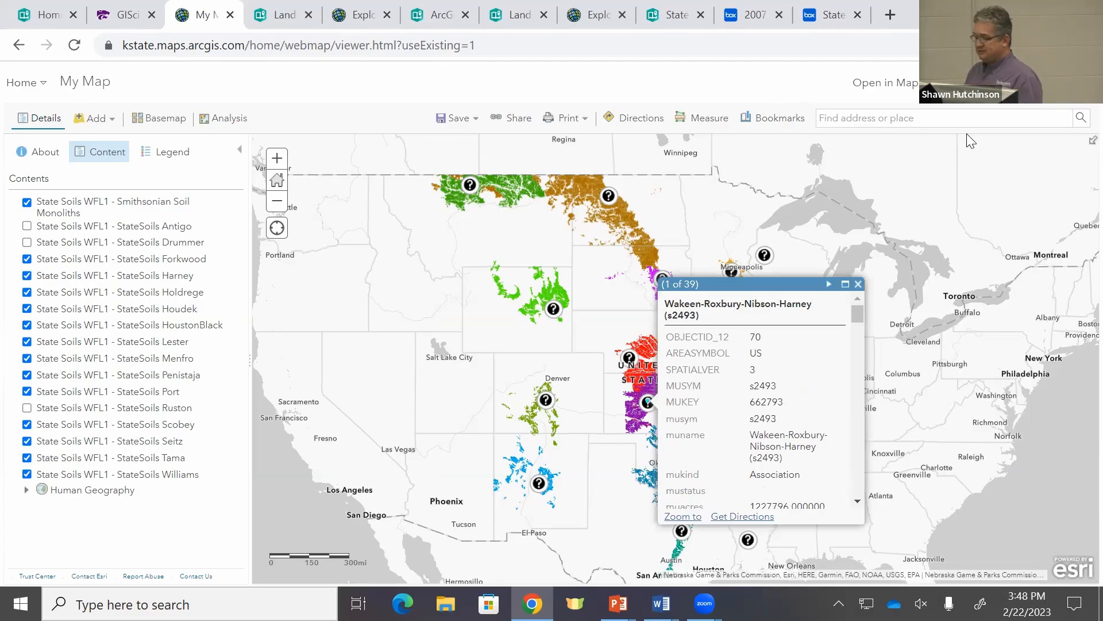
{"action": "scroll", "coordinate": [803, 430], "scroll_direction": "down", "scroll_amount": 10}
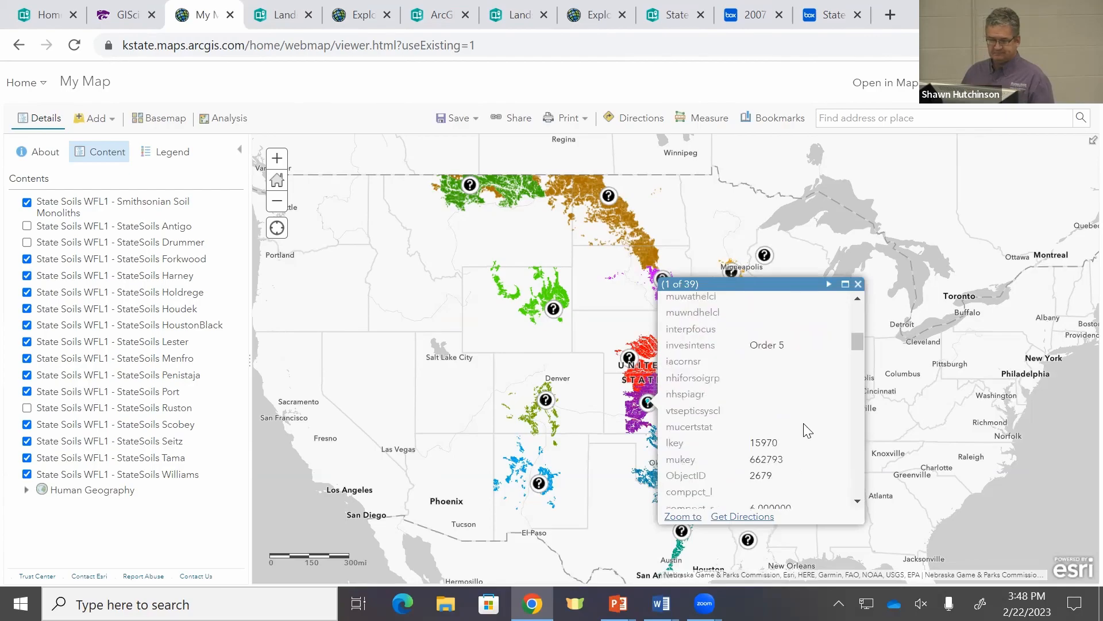
{"action": "left_click", "coordinate": [858, 284]}
Inspect the Smithsonian soil monolith point in Kansas, view its attached image 2007-12797_SoilMonolithsUSDA_KS.jpg, and close the pop-up
{"action": "scroll", "coordinate": [615, 428], "scroll_direction": "up", "scroll_amount": 3}
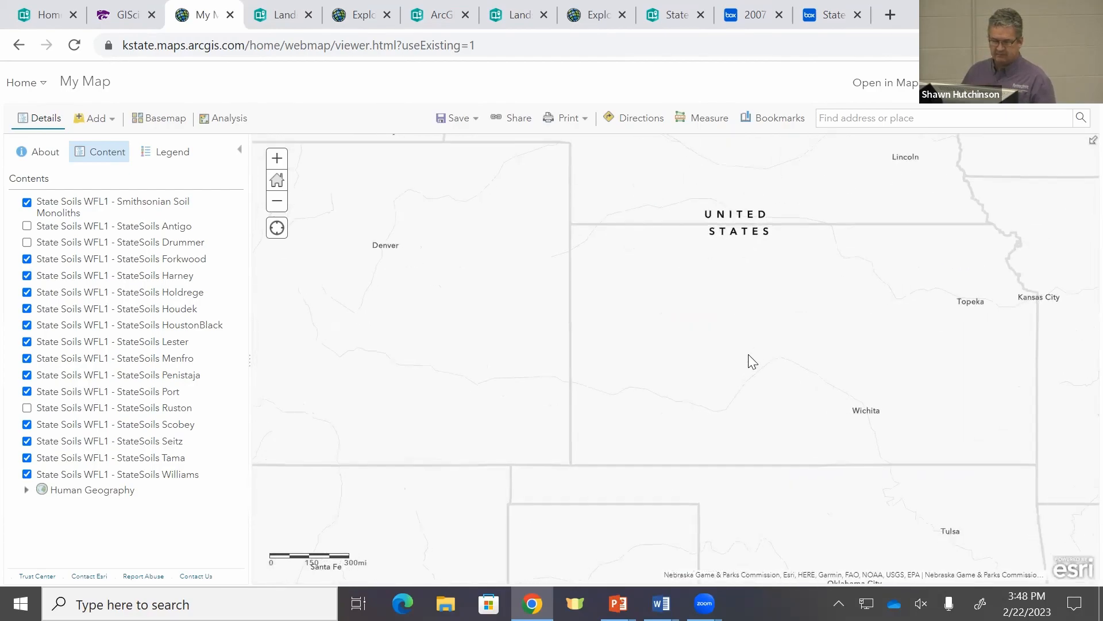
{"action": "left_click", "coordinate": [746, 343]}
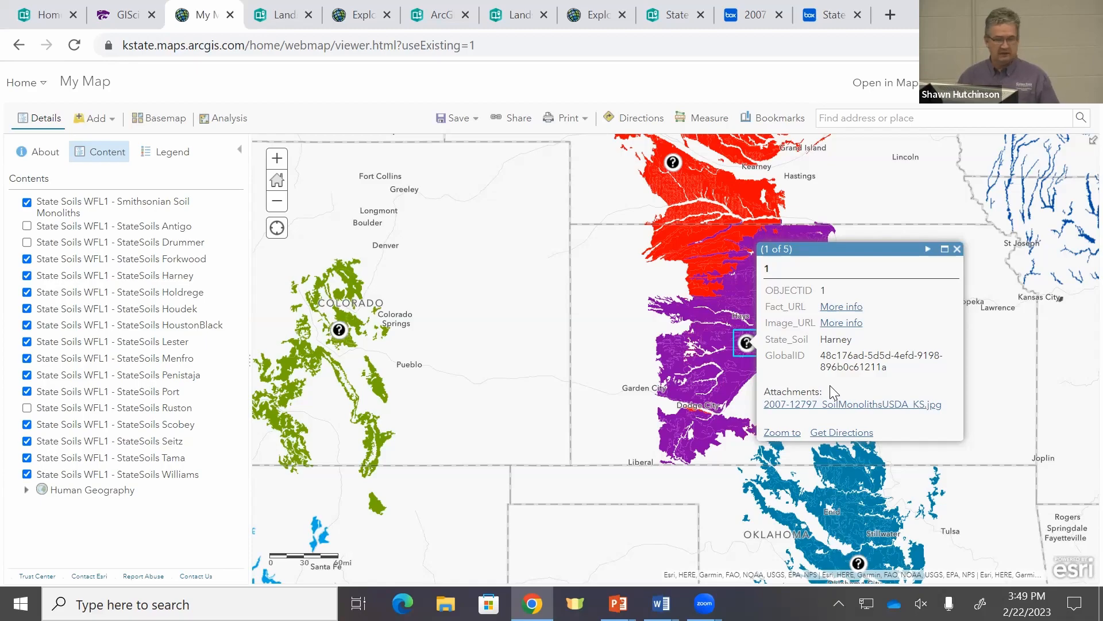
{"action": "left_click", "coordinate": [862, 405]}
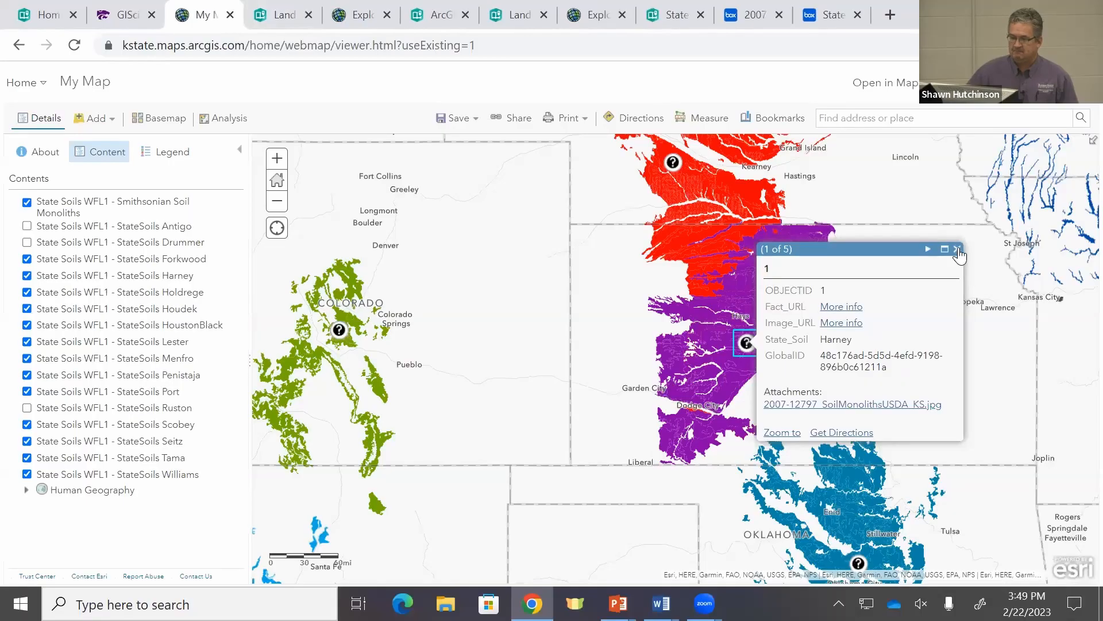
{"action": "left_click", "coordinate": [957, 250]}
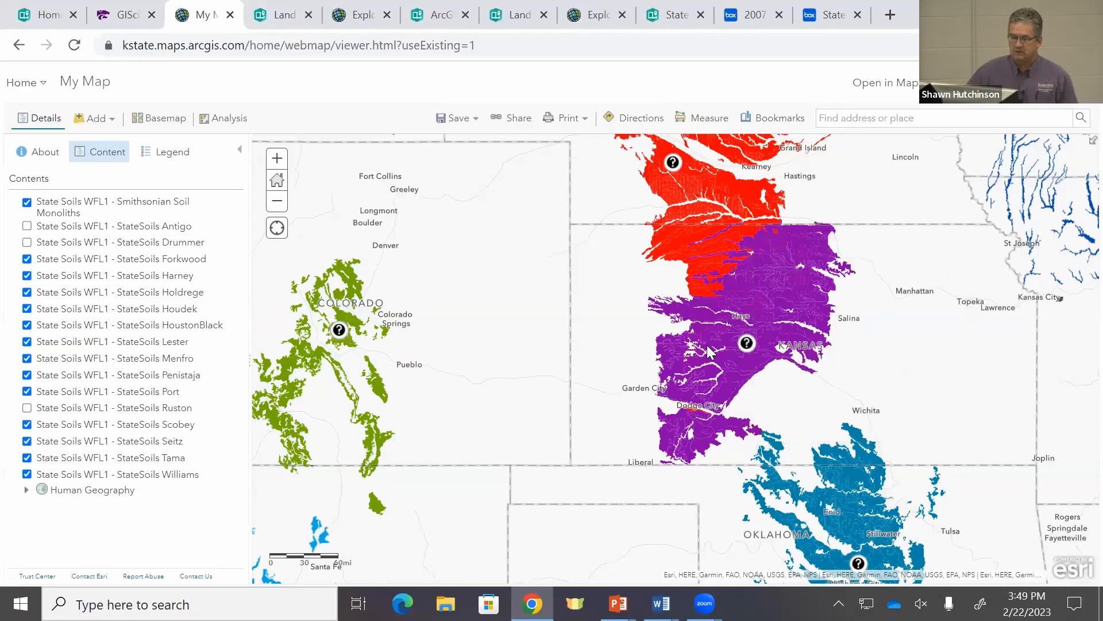
Turn off the Smithsonian Soil Monoliths layer so that only the soil polygon layers remain on
{"action": "scroll", "coordinate": [758, 328], "scroll_direction": "down", "scroll_amount": 1}
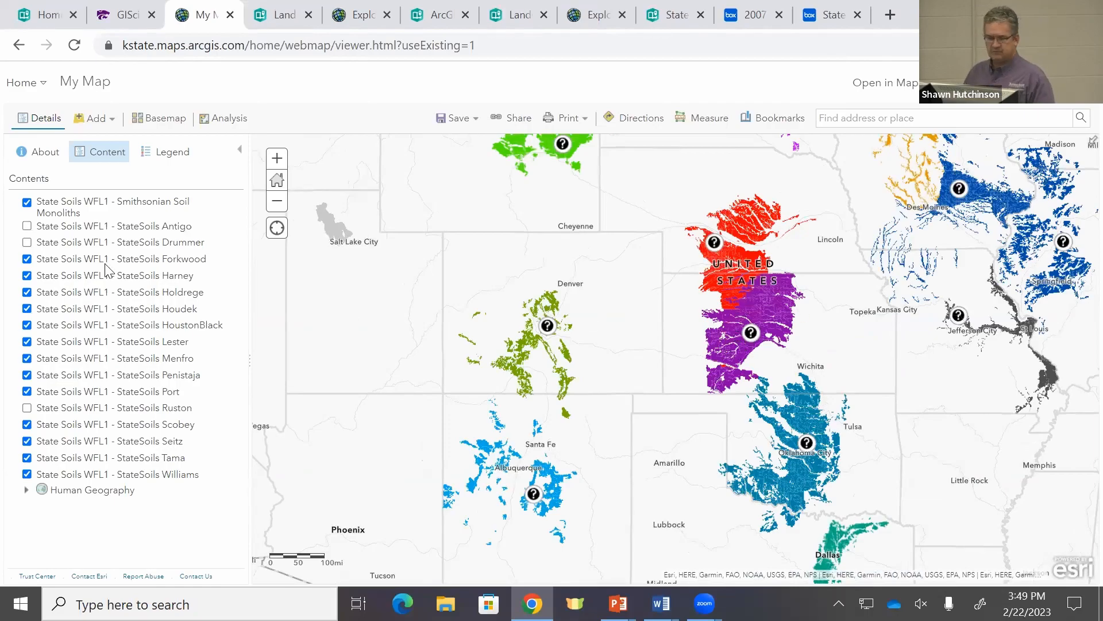
{"action": "left_click", "coordinate": [27, 203]}
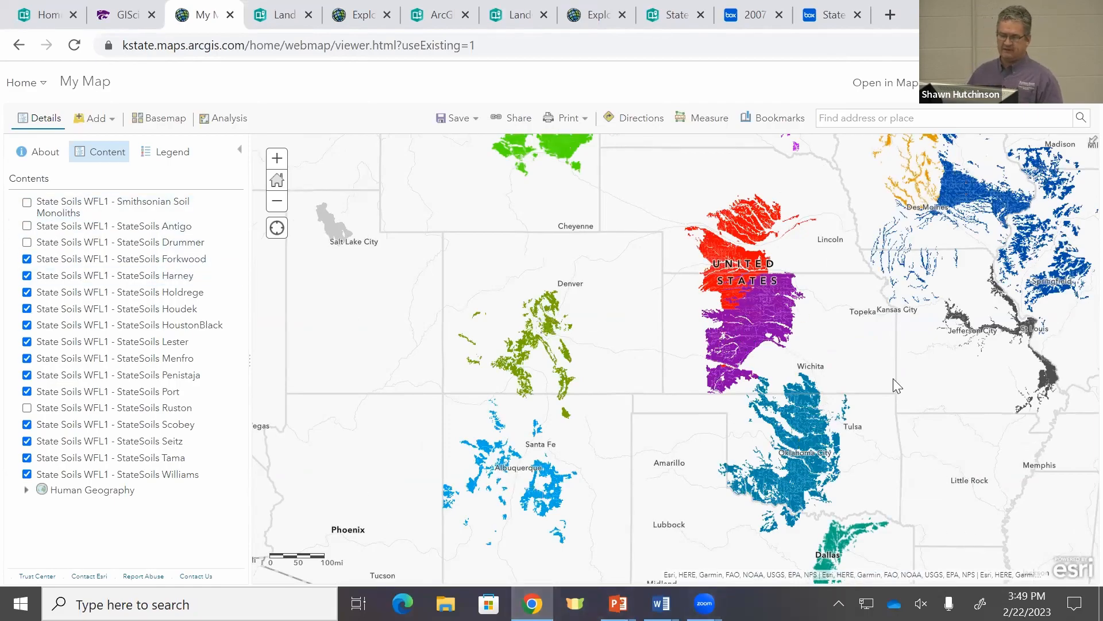
{"action": "scroll", "coordinate": [833, 305], "scroll_direction": "down", "scroll_amount": 1}
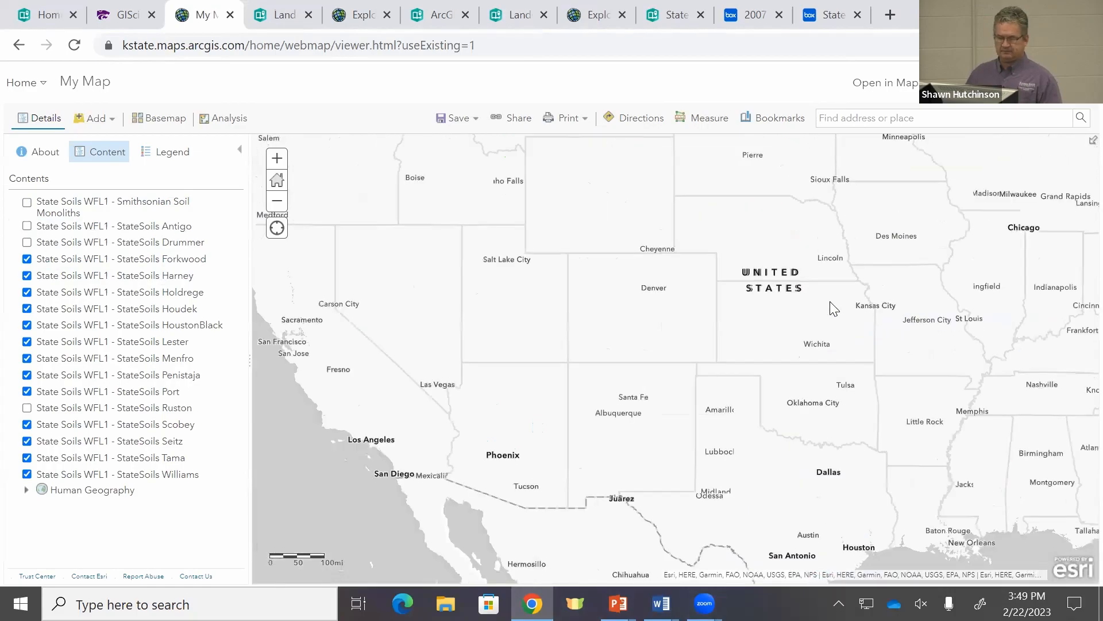
{"action": "left_click_drag", "start_coordinate": [731, 345], "coordinate": [678, 376]}
{"action": "scroll", "coordinate": [677, 376], "scroll_direction": "down", "scroll_amount": 1}
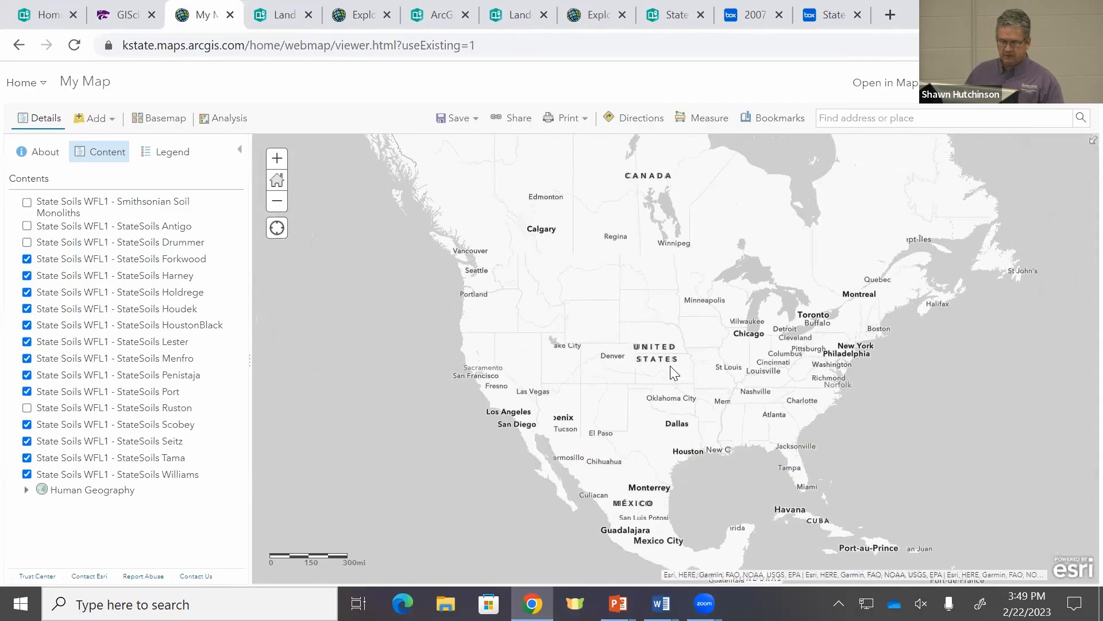
{"action": "scroll", "coordinate": [666, 368], "scroll_direction": "up", "scroll_amount": 1}
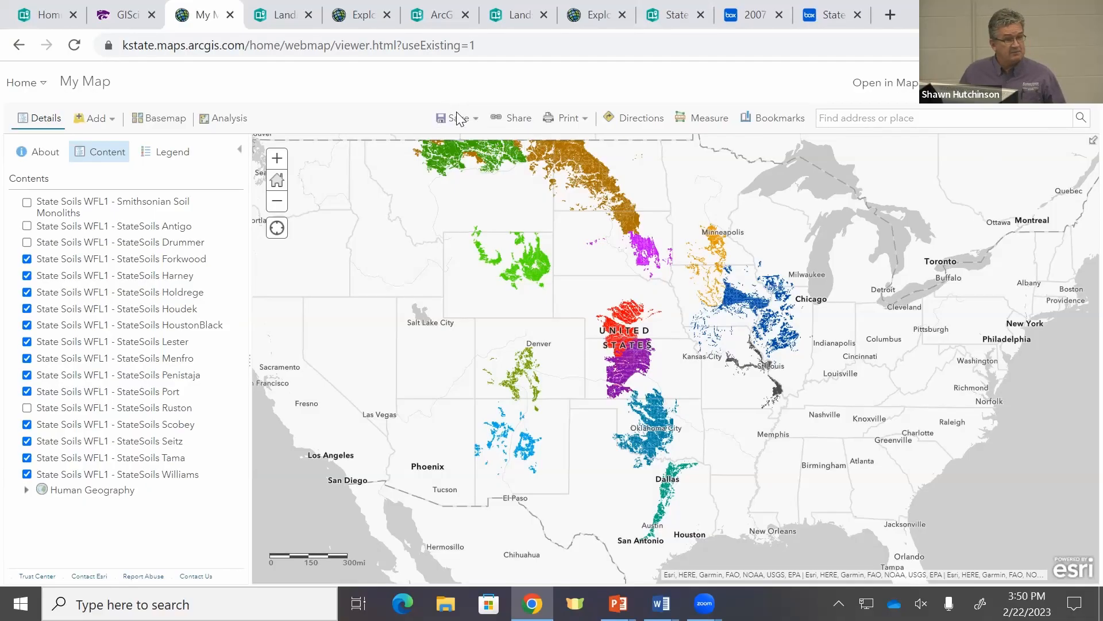
Save the map as Demo State Soils in the Digital Agriculture folder with the tag da3 and summary "Demo map for StoryMap workshop."
{"action": "left_click", "coordinate": [460, 121]}
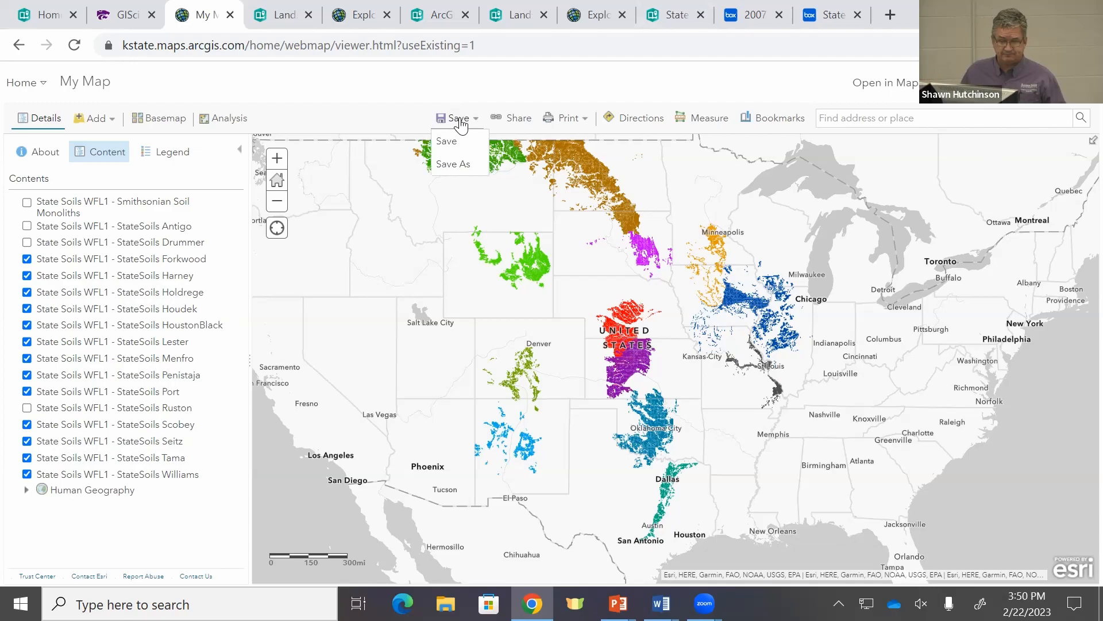
{"action": "left_click", "coordinate": [458, 167]}
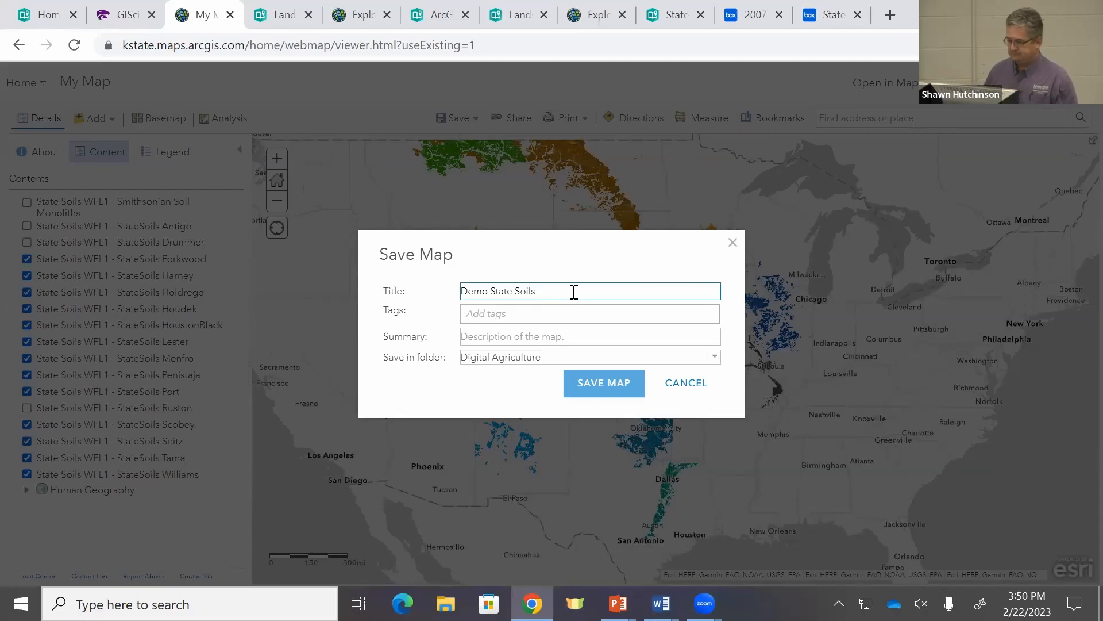
{"action": "left_click", "coordinate": [580, 314]}
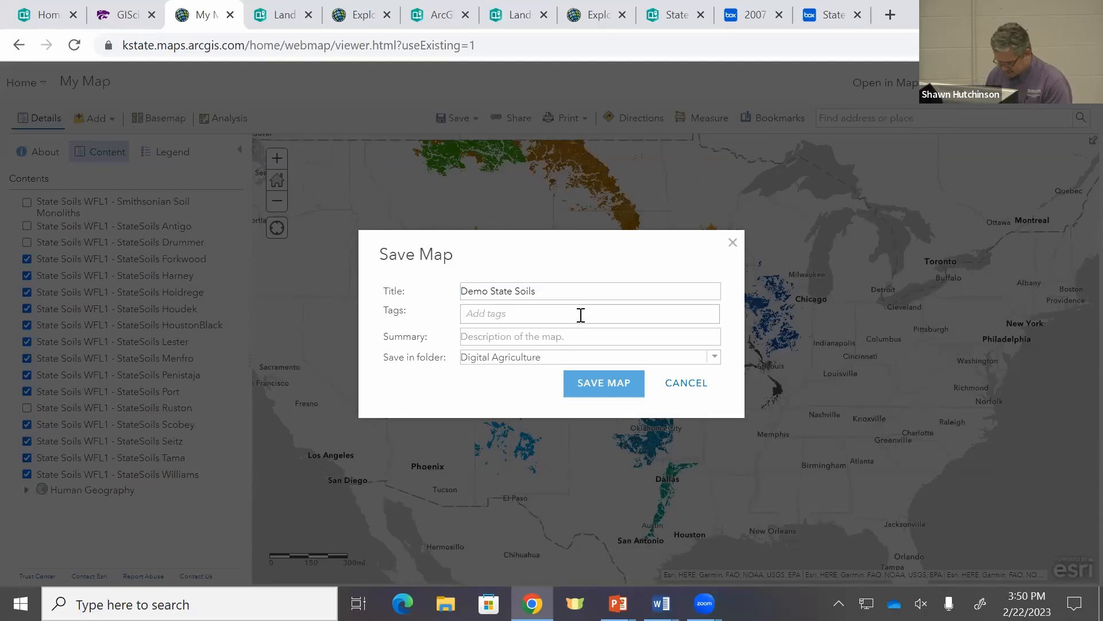
{"action": "type", "text": "da3"}
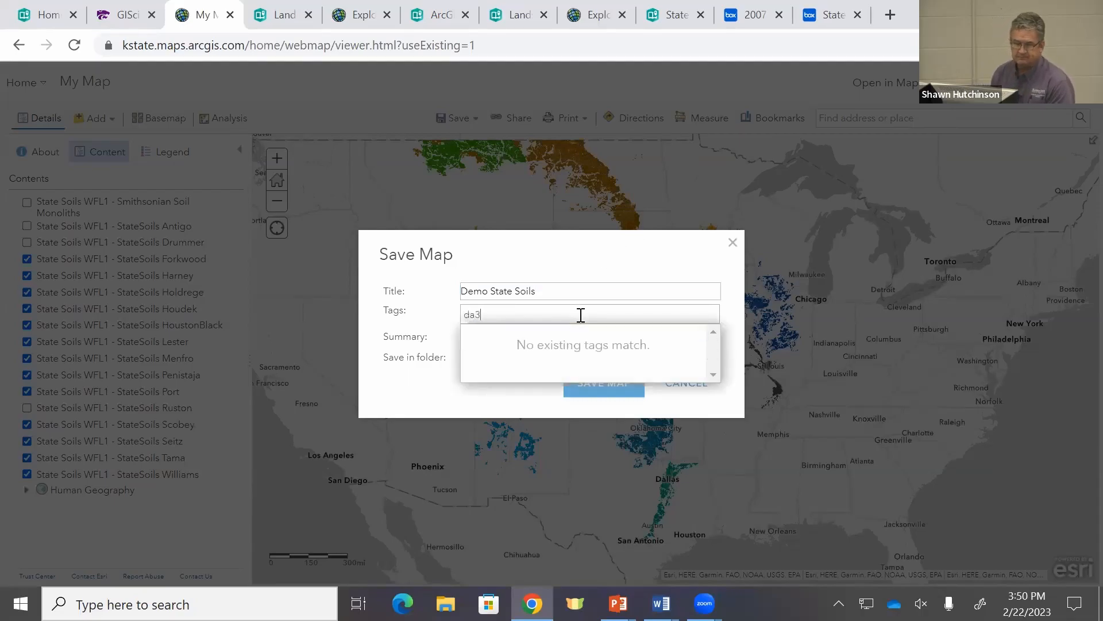
{"action": "key", "text": "Return"}
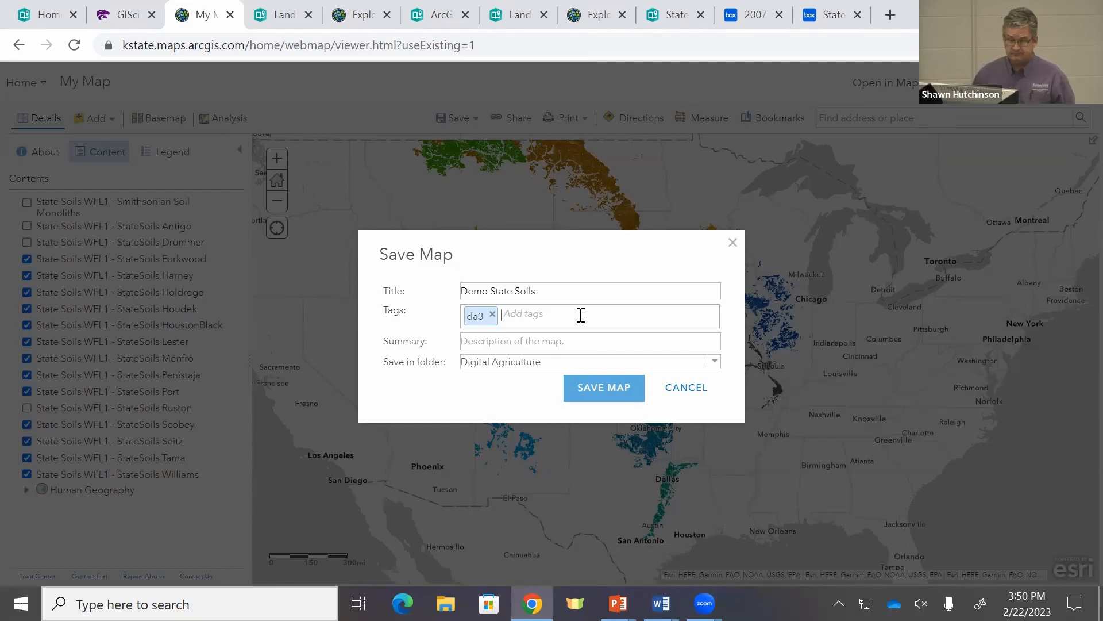
{"action": "left_click", "coordinate": [585, 342]}
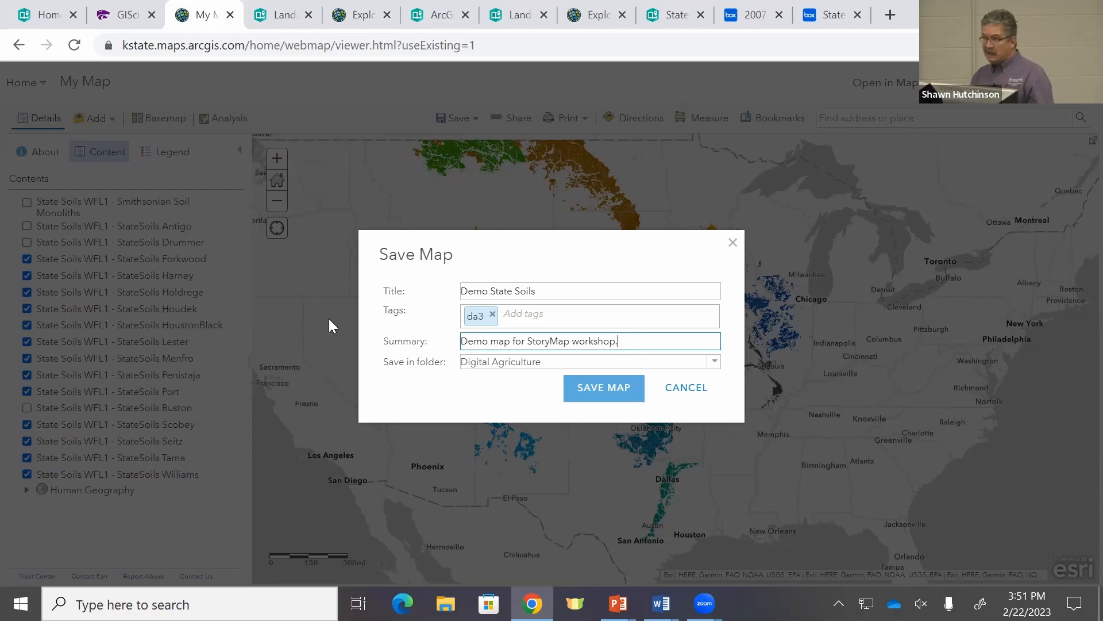
{"action": "left_click", "coordinate": [716, 362]}
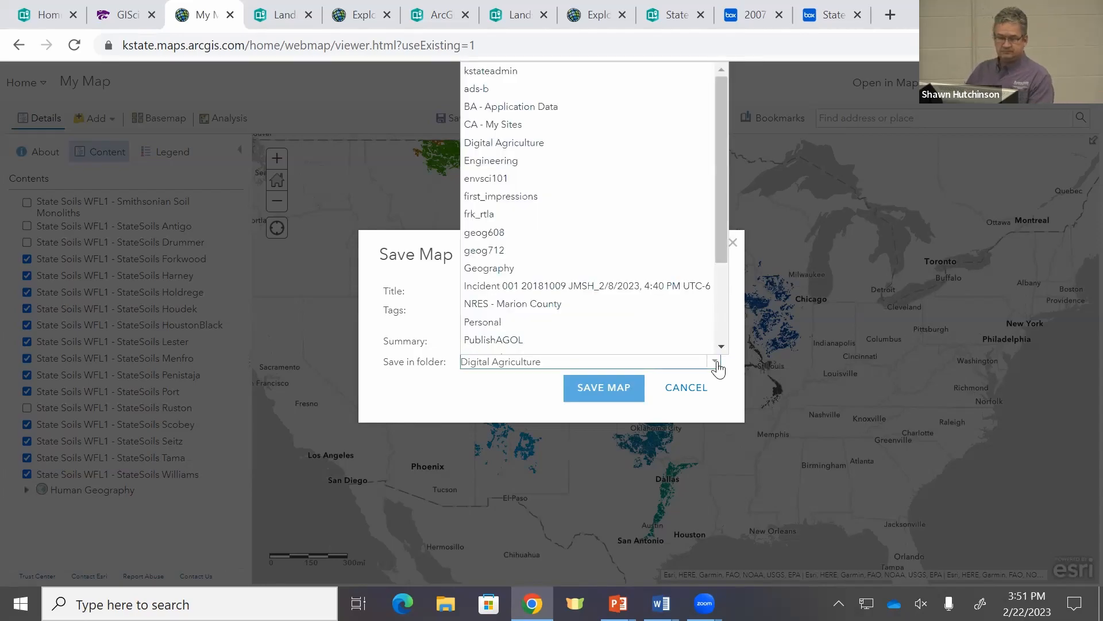
{"action": "left_click", "coordinate": [716, 362]}
{"action": "left_click", "coordinate": [602, 393]}
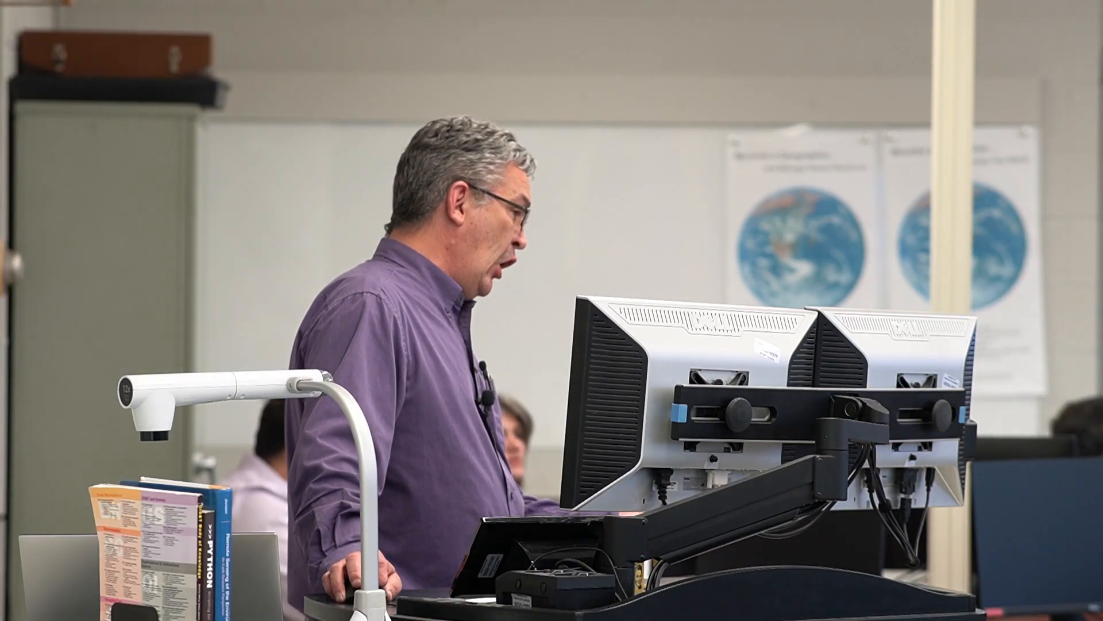
Go from the saved map to the personal content listing for the Digital Agriculture folder
{"action": "left_click", "coordinate": [23, 82]}
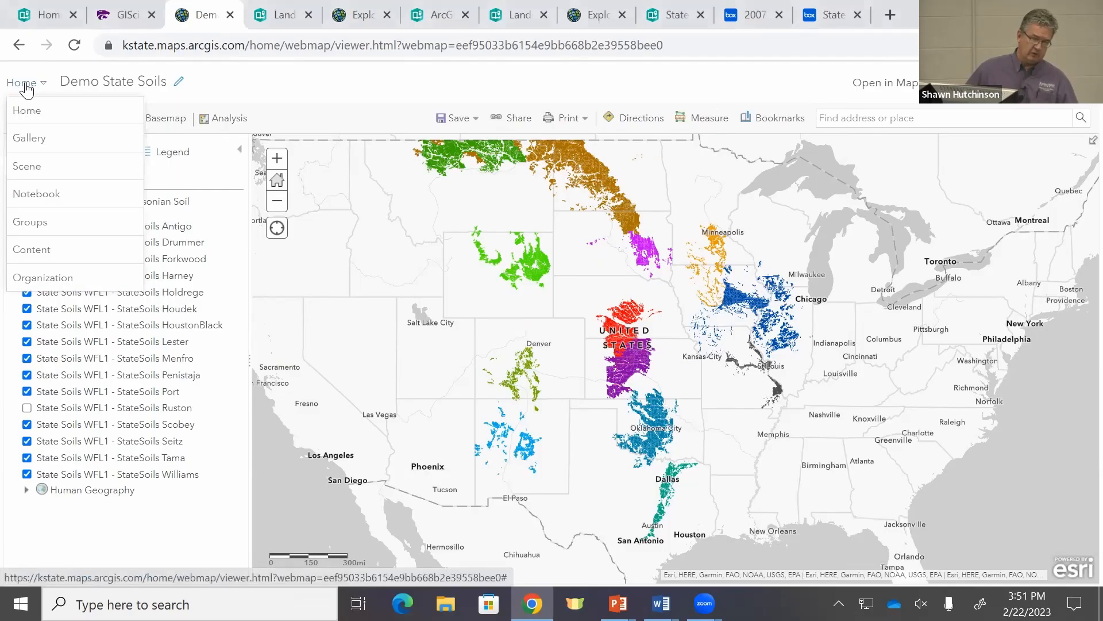
{"action": "left_click", "coordinate": [46, 256]}
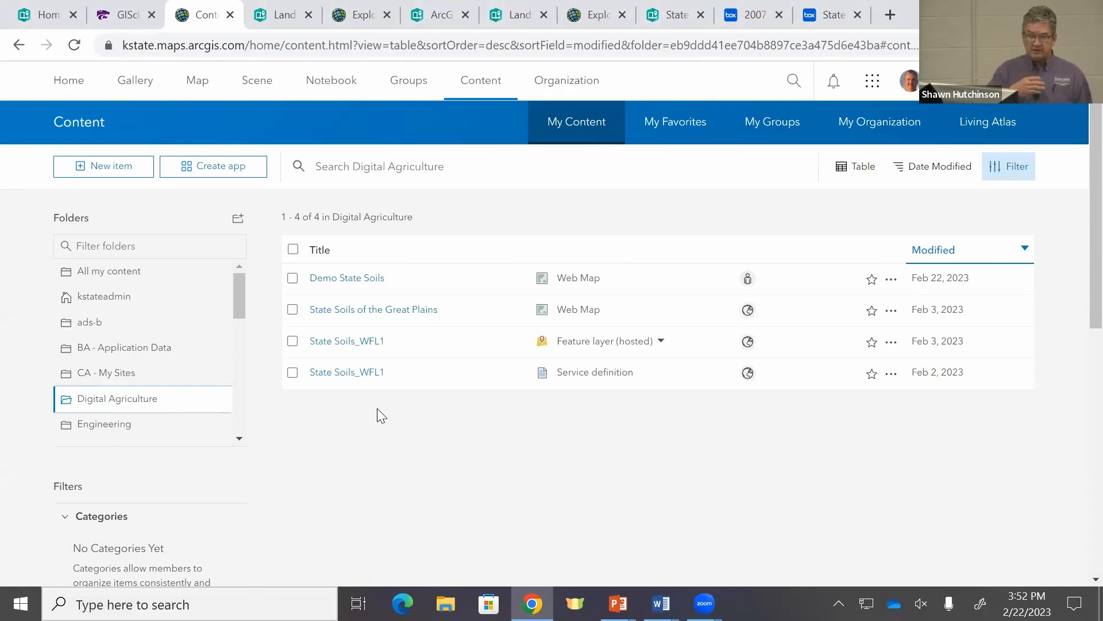
Examine the Organization and Everyone (public) sharing levels and the group sharing list for the Demo State Soils web map, and close without saving
{"action": "left_click", "coordinate": [748, 280]}
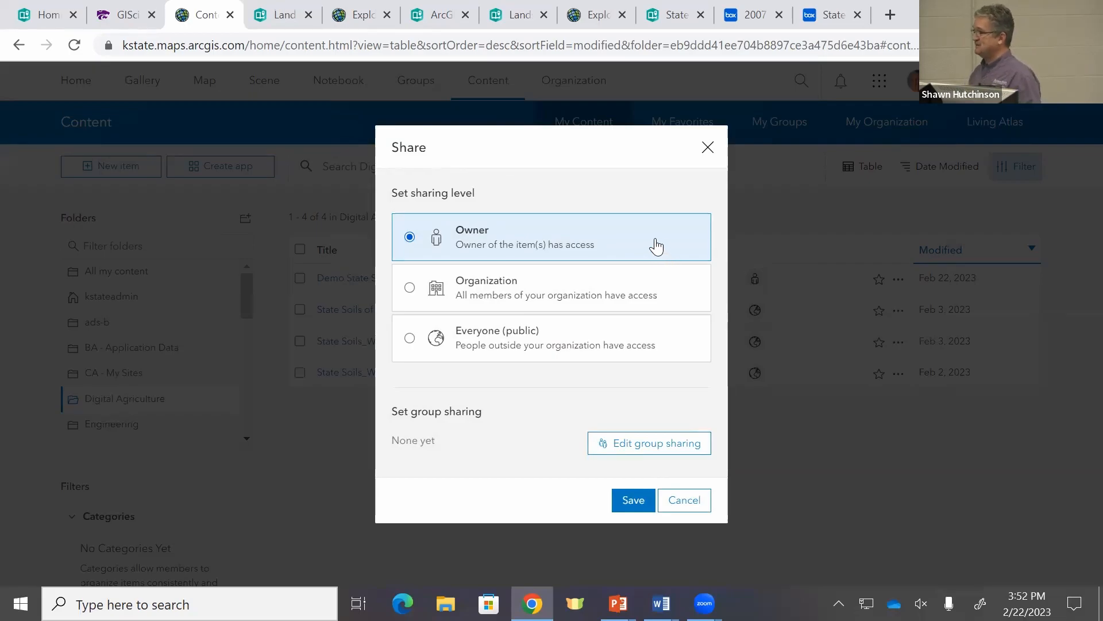
{"action": "left_click", "coordinate": [411, 289]}
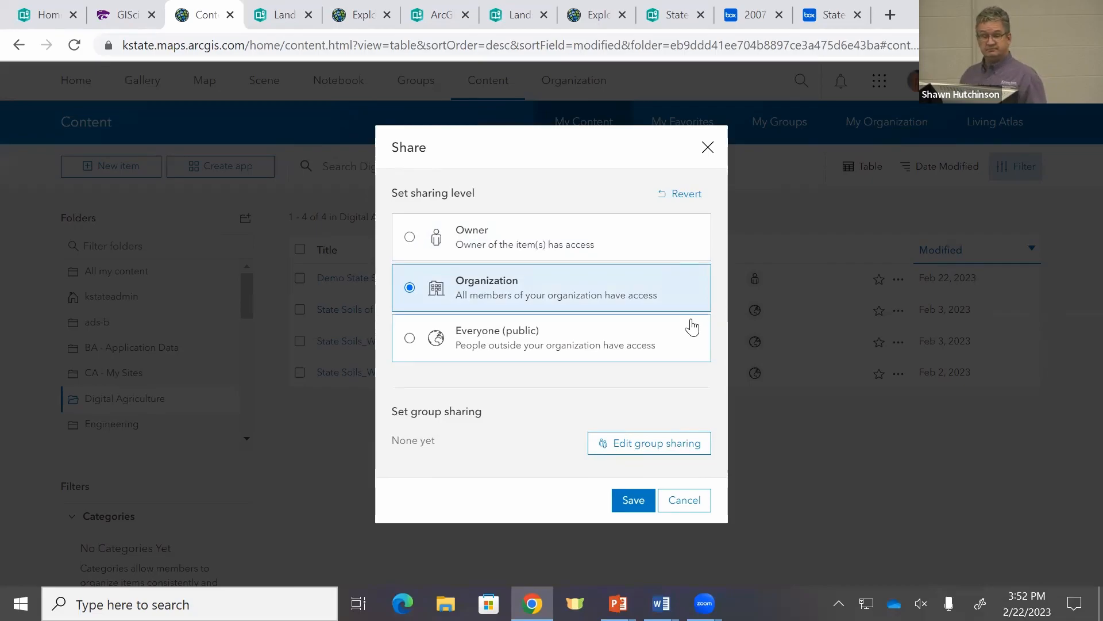
{"action": "left_click", "coordinate": [435, 339]}
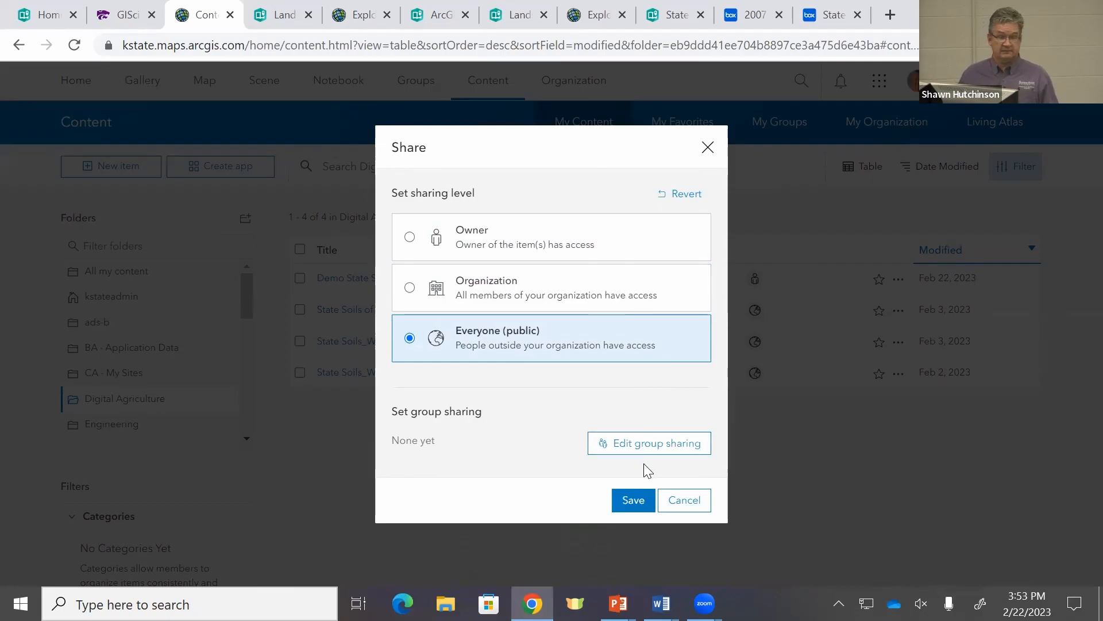
{"action": "left_click", "coordinate": [536, 314]}
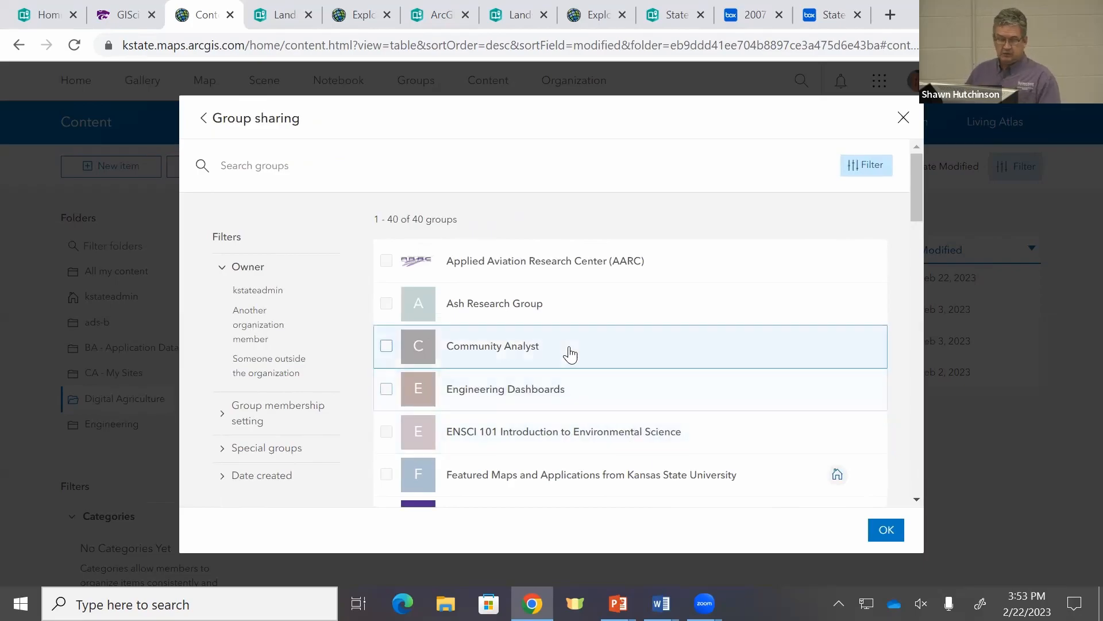
{"action": "scroll", "coordinate": [569, 339], "scroll_direction": "down", "scroll_amount": 20}
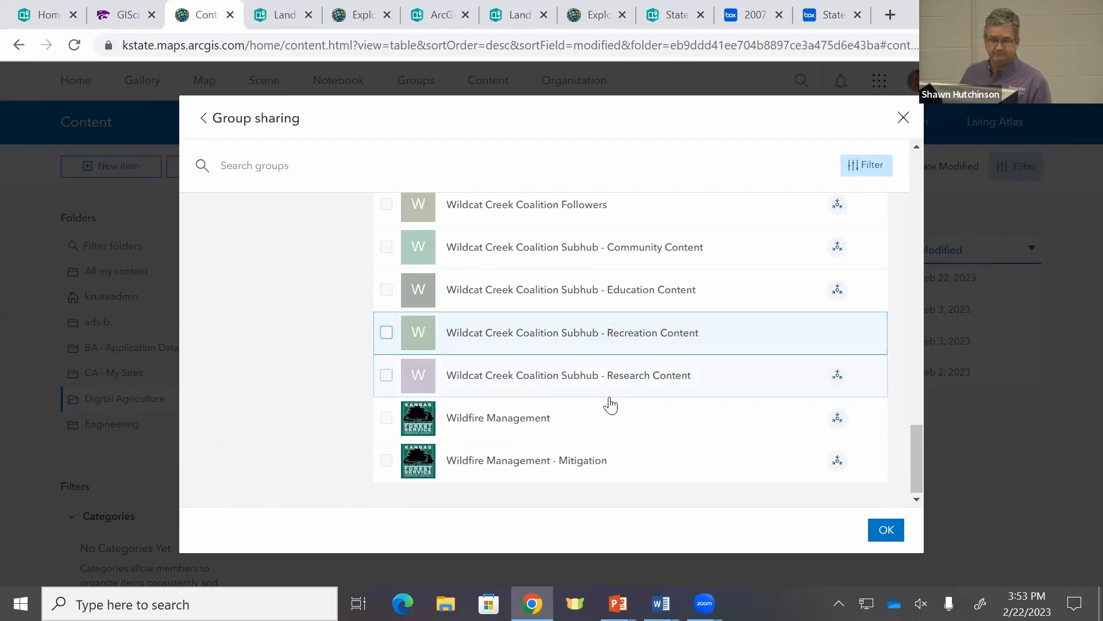
{"action": "left_click", "coordinate": [903, 118]}
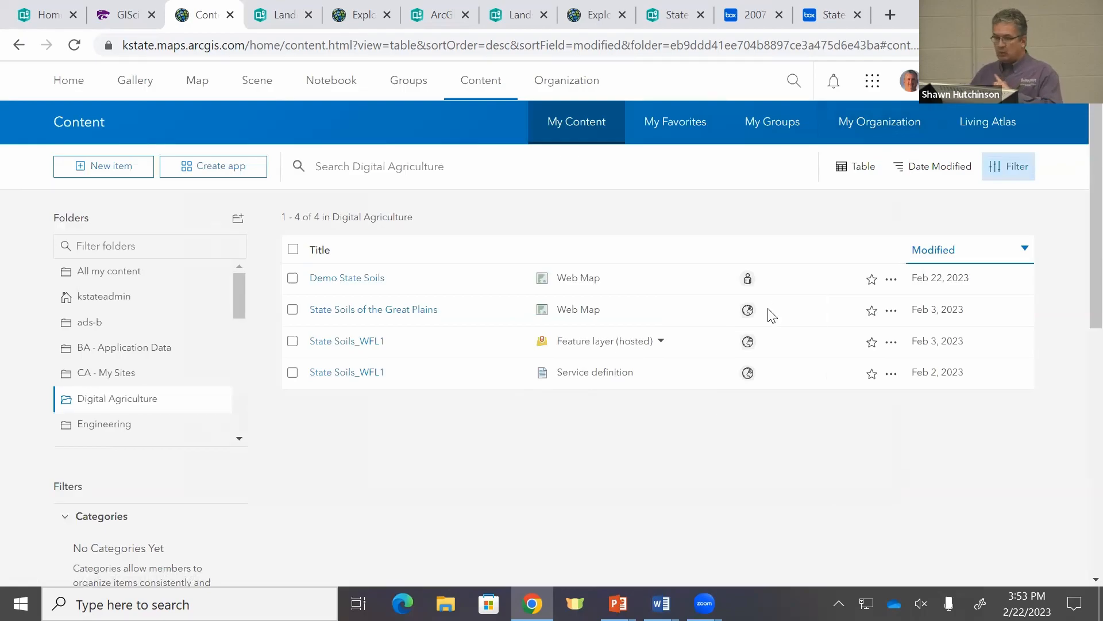
Share the Demo State Soils web map with all members of the organization
{"action": "left_click", "coordinate": [748, 281]}
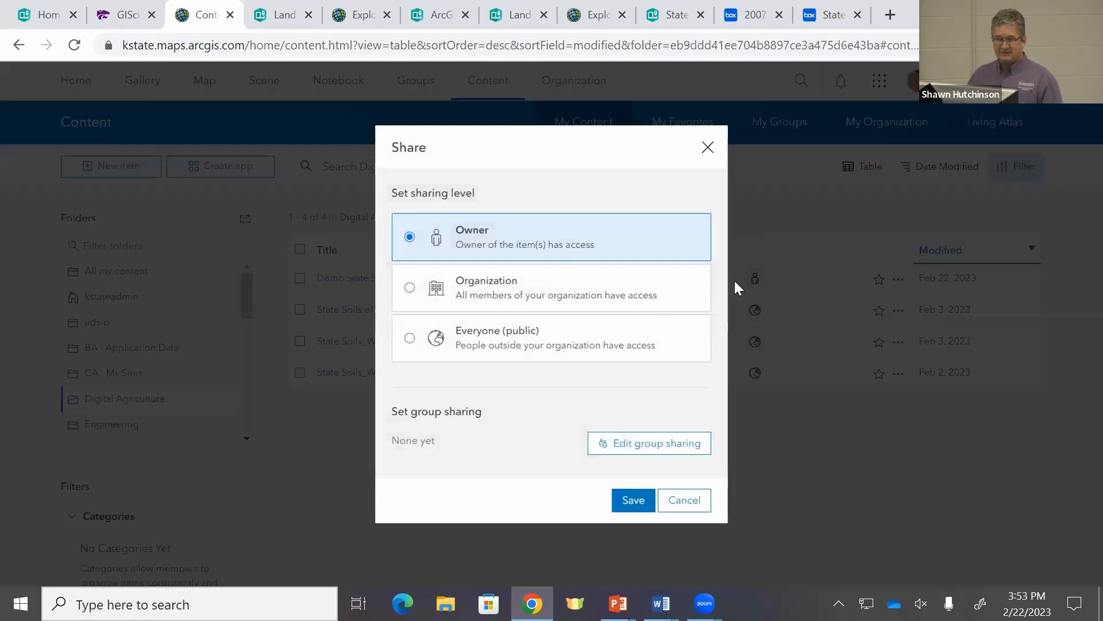
{"action": "left_click", "coordinate": [573, 307]}
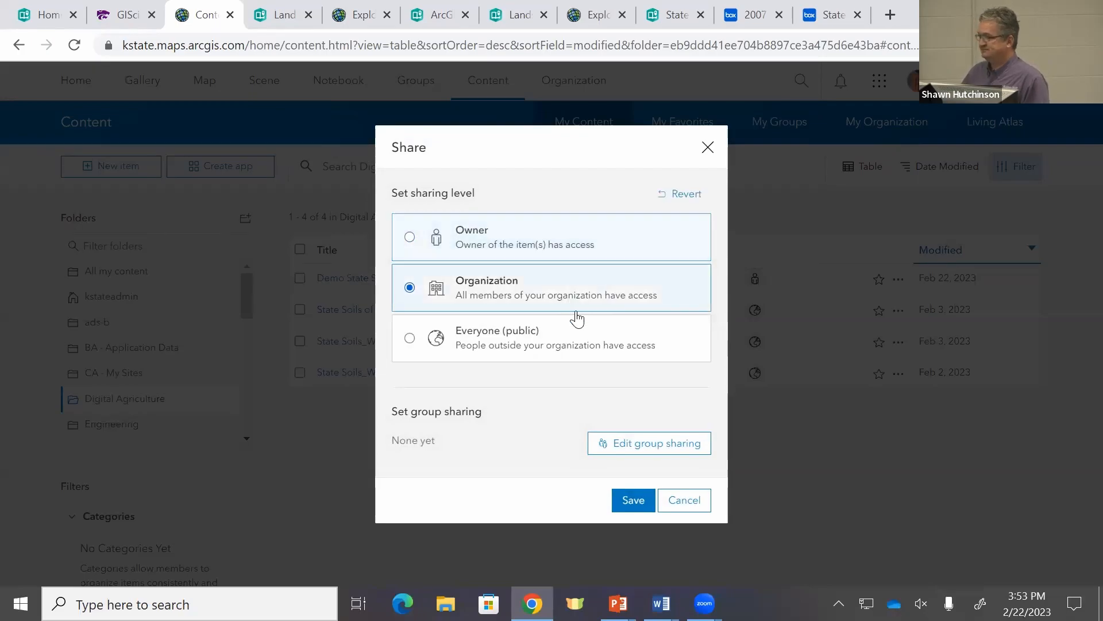
{"action": "left_click", "coordinate": [634, 500]}
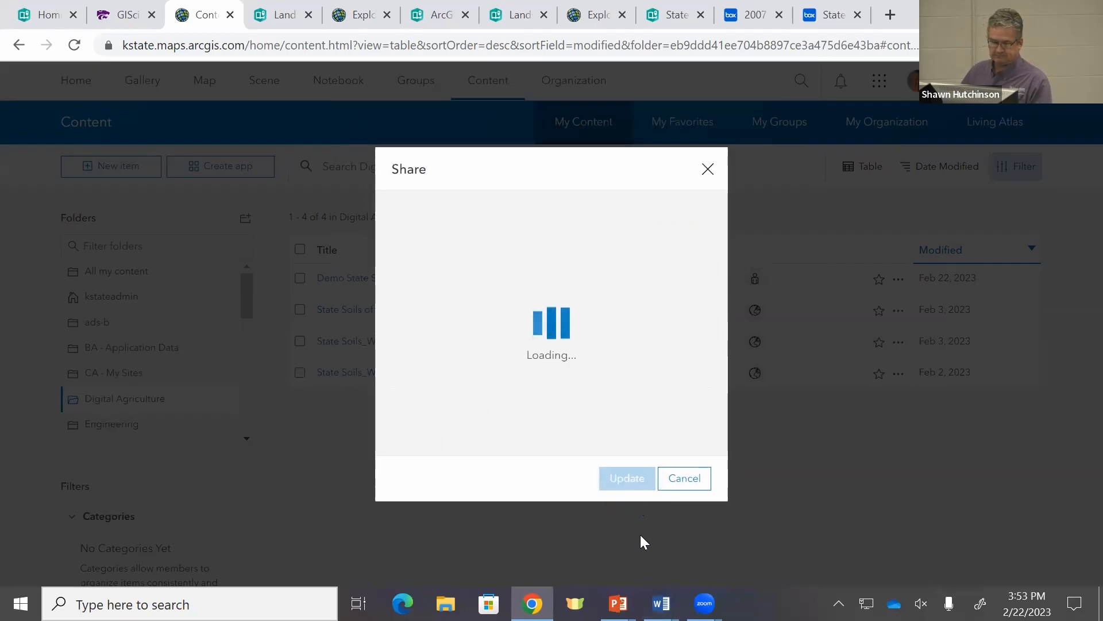
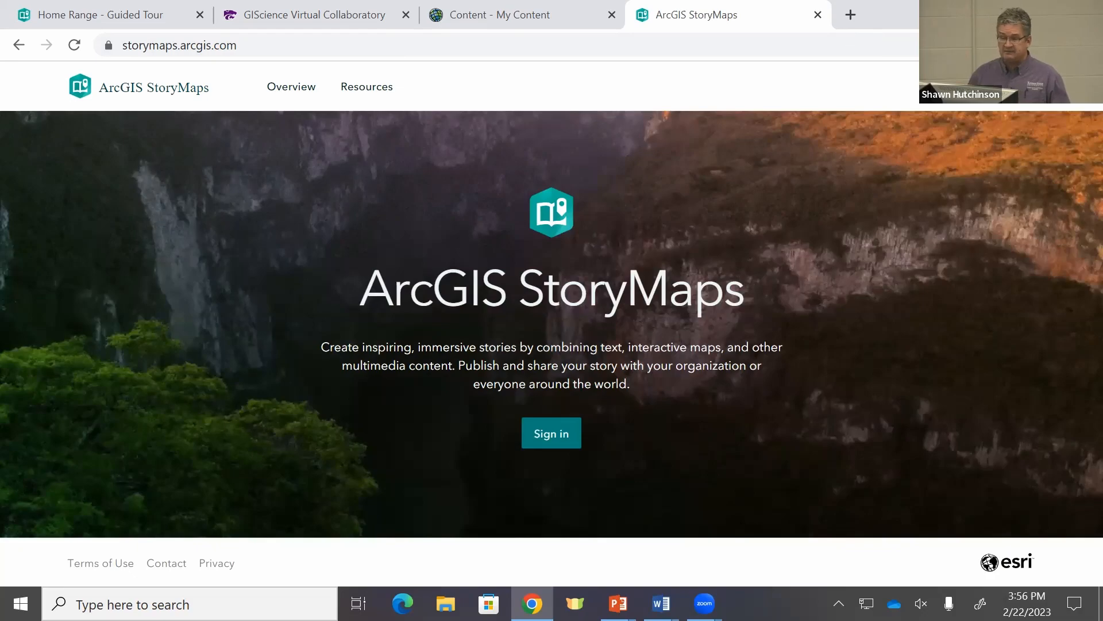
Try to sign in to ArcGIS StoryMaps through the Kansas State University organization, using kstate as the organization's URL
{"action": "left_click", "coordinate": [551, 432]}
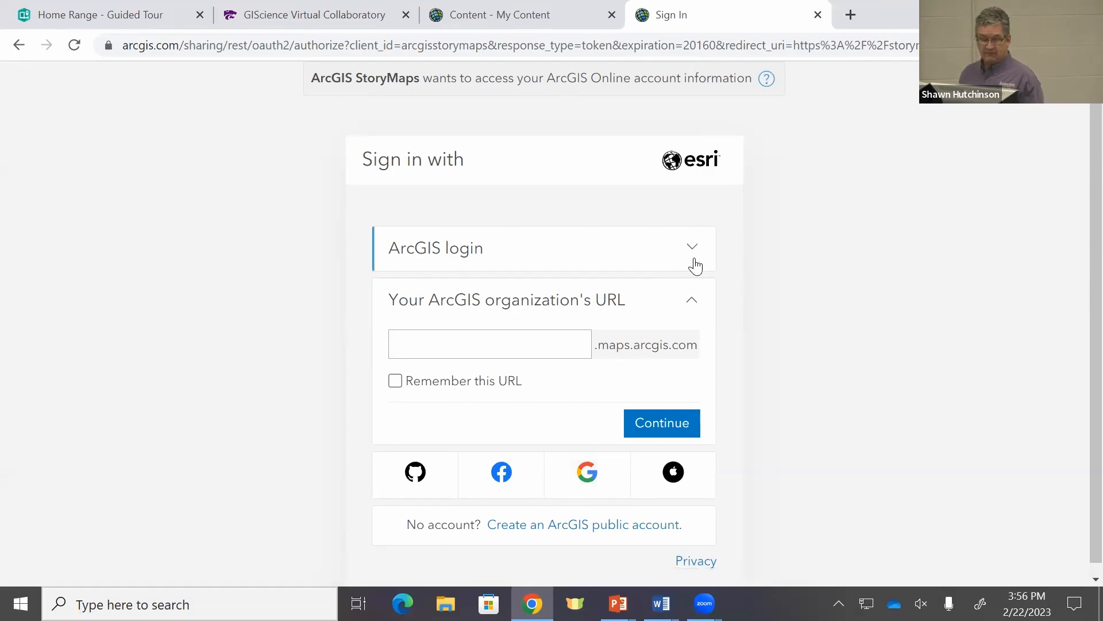
{"action": "left_click", "coordinate": [696, 301]}
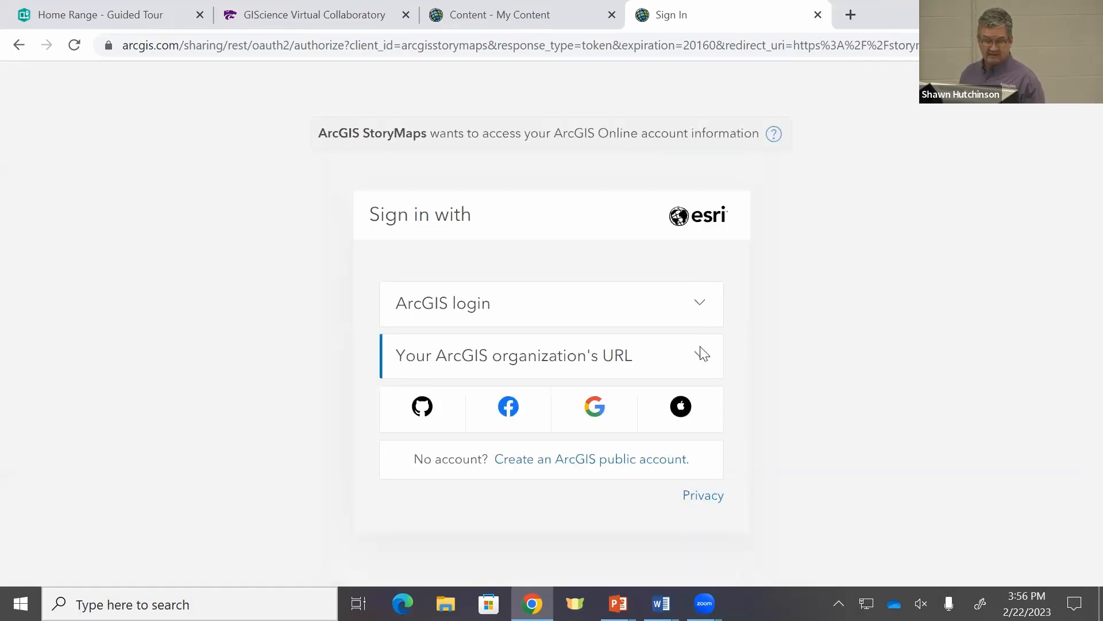
{"action": "left_click", "coordinate": [702, 352]}
{"action": "left_click", "coordinate": [532, 345]}
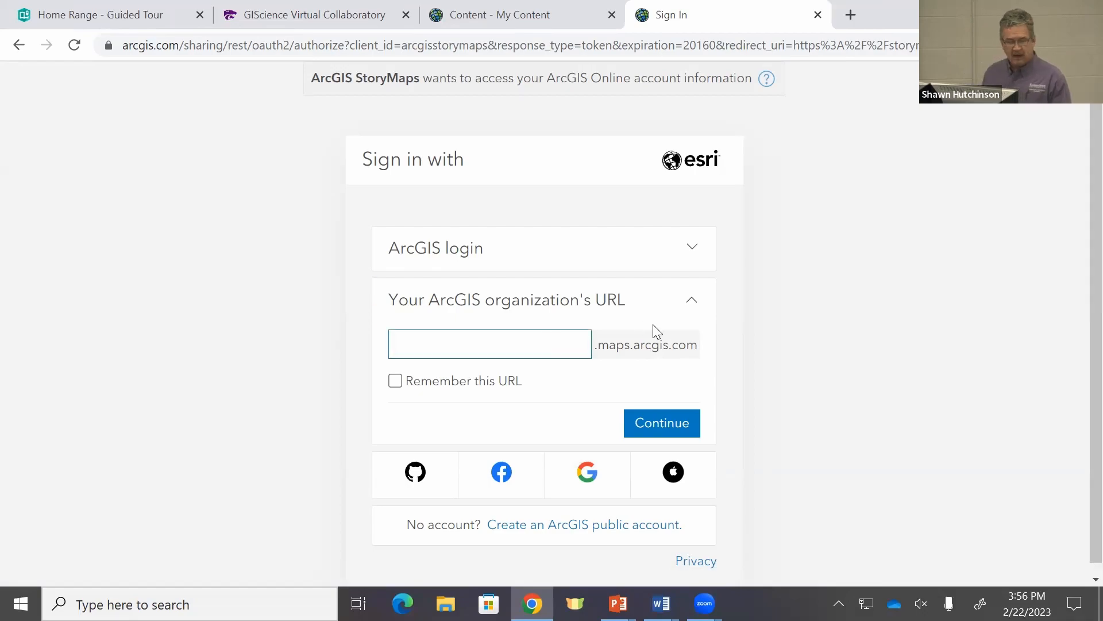
{"action": "type", "text": "kstat"}
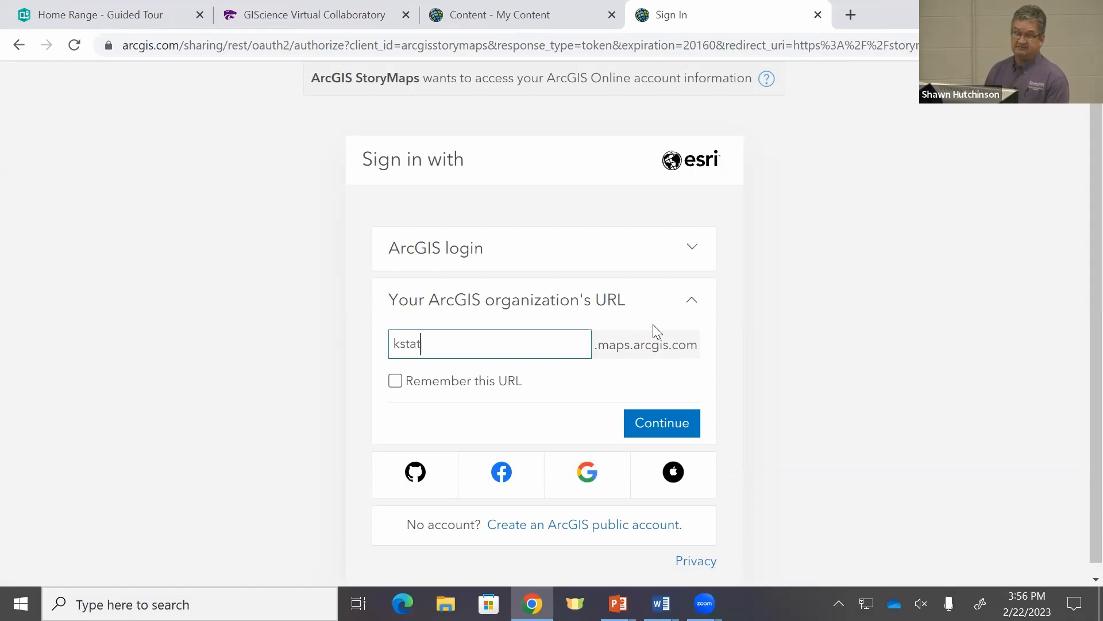
{"action": "type", "text": "e"}
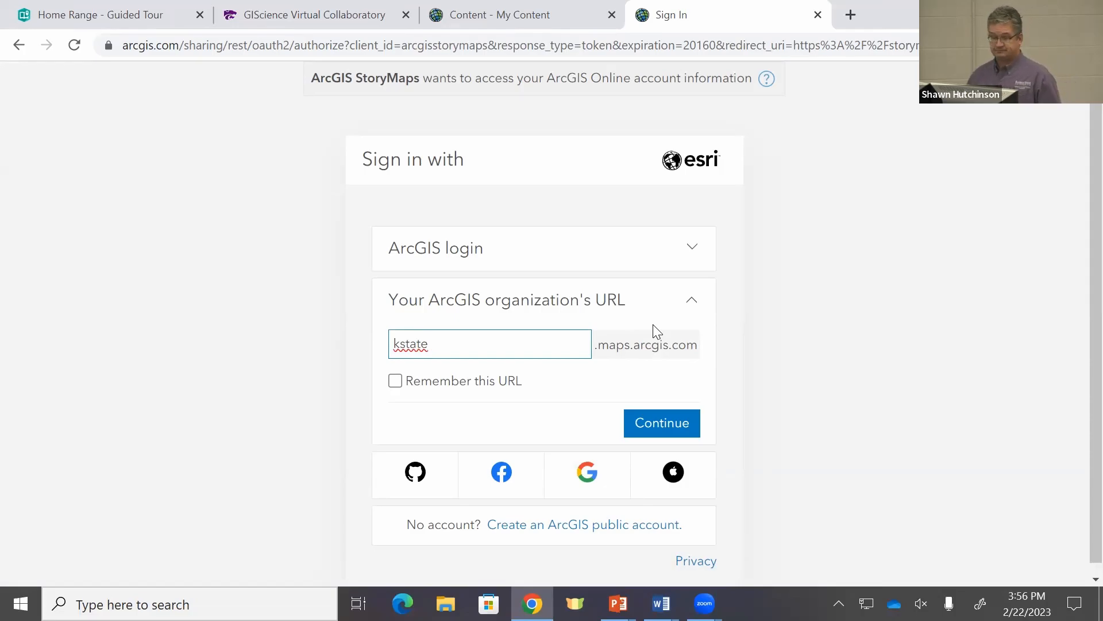
{"action": "left_click", "coordinate": [664, 425]}
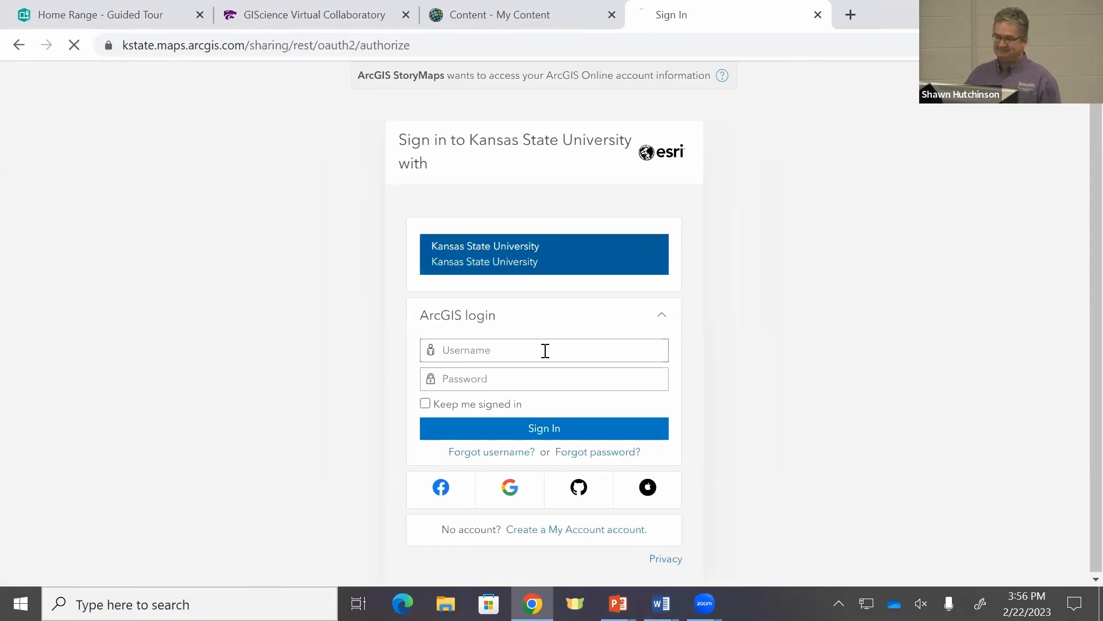
{"action": "left_click", "coordinate": [601, 529]}
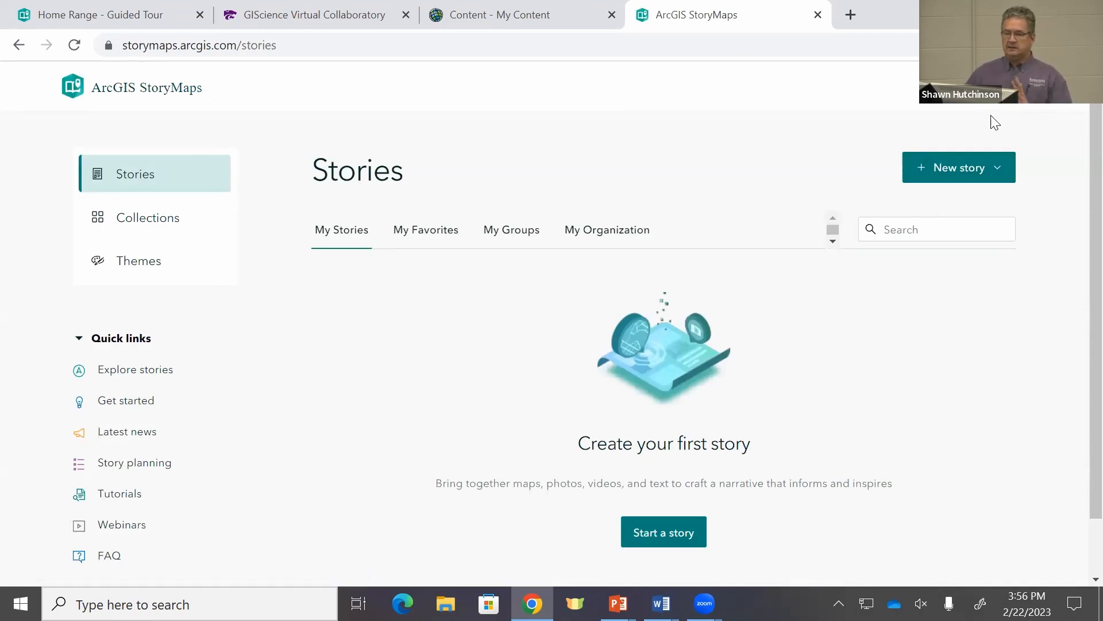
Sign out of ArcGIS StoryMaps and sign back in with the administrator's ArcGIS login username and password, saving the credentials in the browser
{"action": "left_click", "coordinate": [1005, 102]}
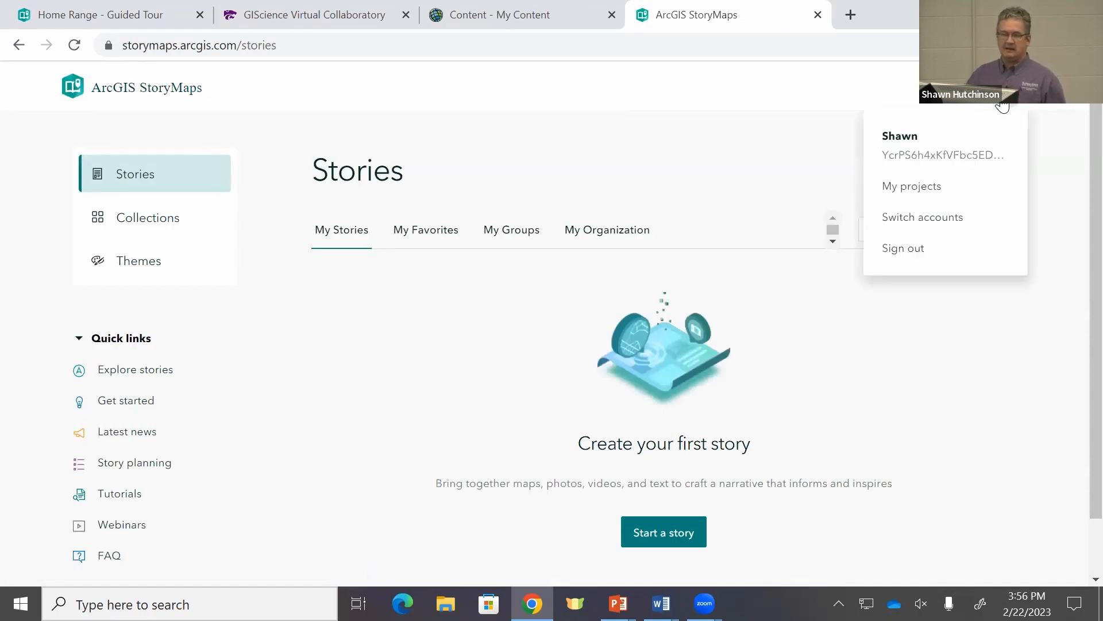
{"action": "left_click", "coordinate": [931, 253]}
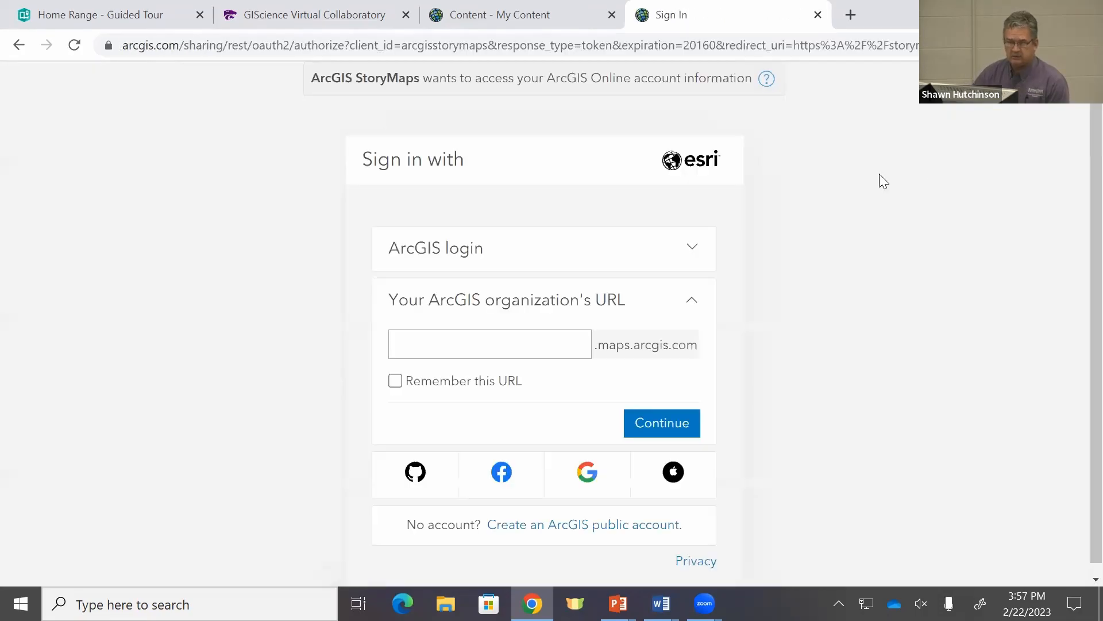
{"action": "left_click", "coordinate": [548, 248]}
{"action": "left_click", "coordinate": [549, 293]}
{"action": "type", "text": "kstateadmin"}
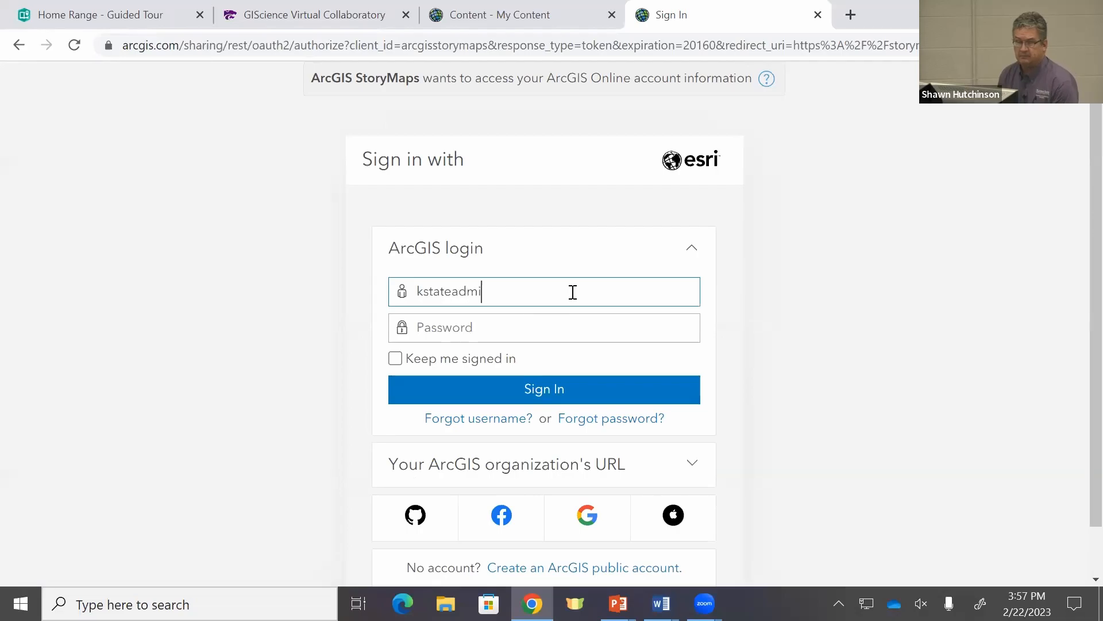
{"action": "key", "text": "Tab"}
{"action": "type", "text": "••••••••••"}
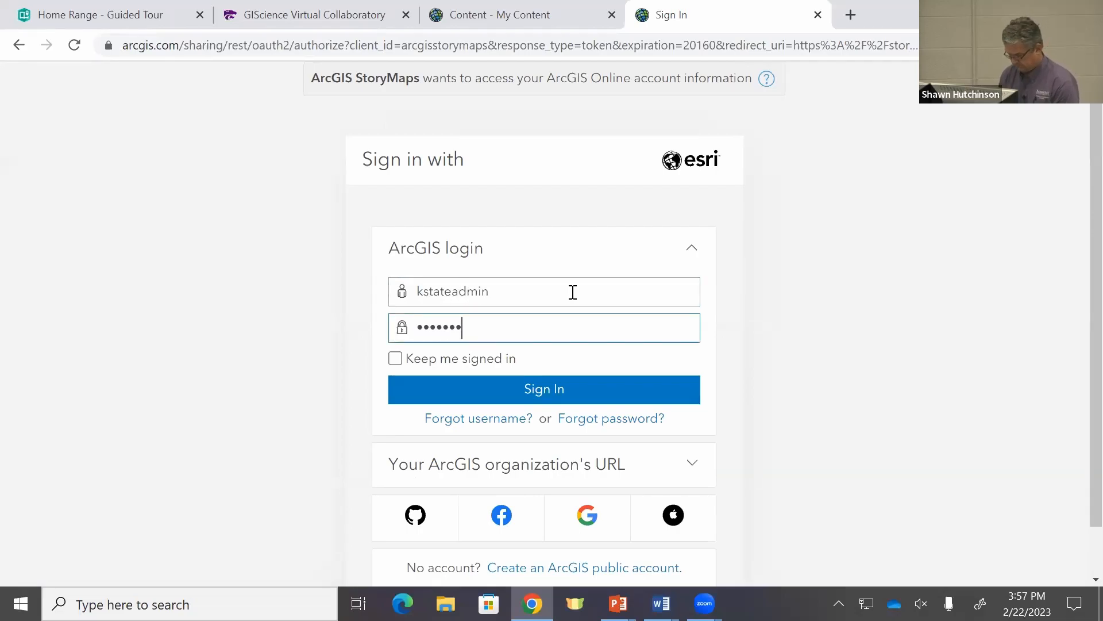
{"action": "key", "text": "Return"}
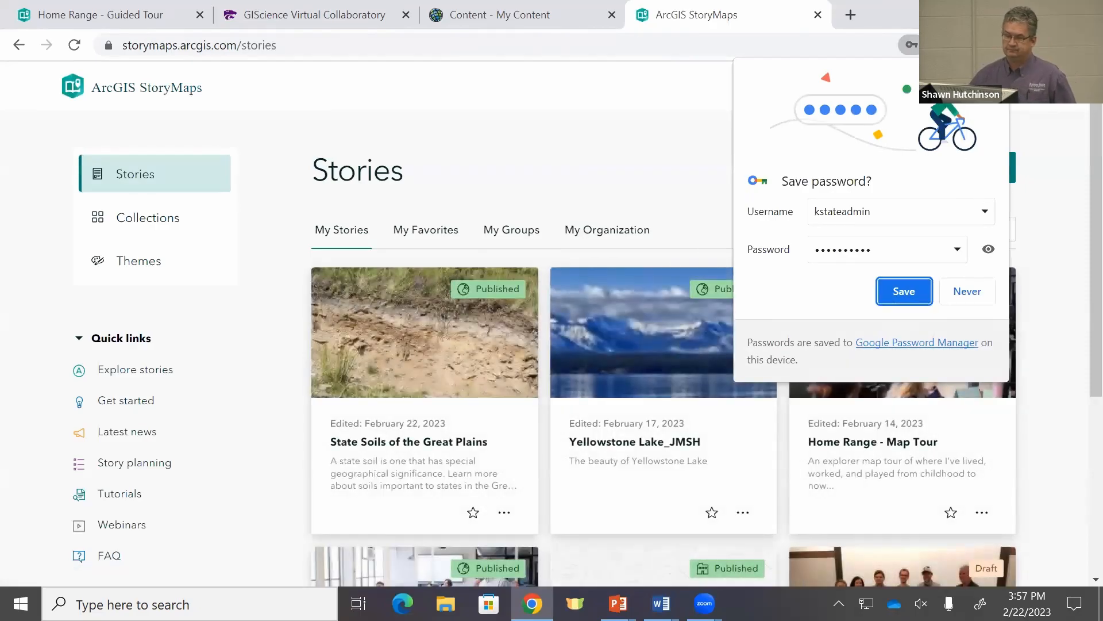
{"action": "left_click", "coordinate": [904, 290]}
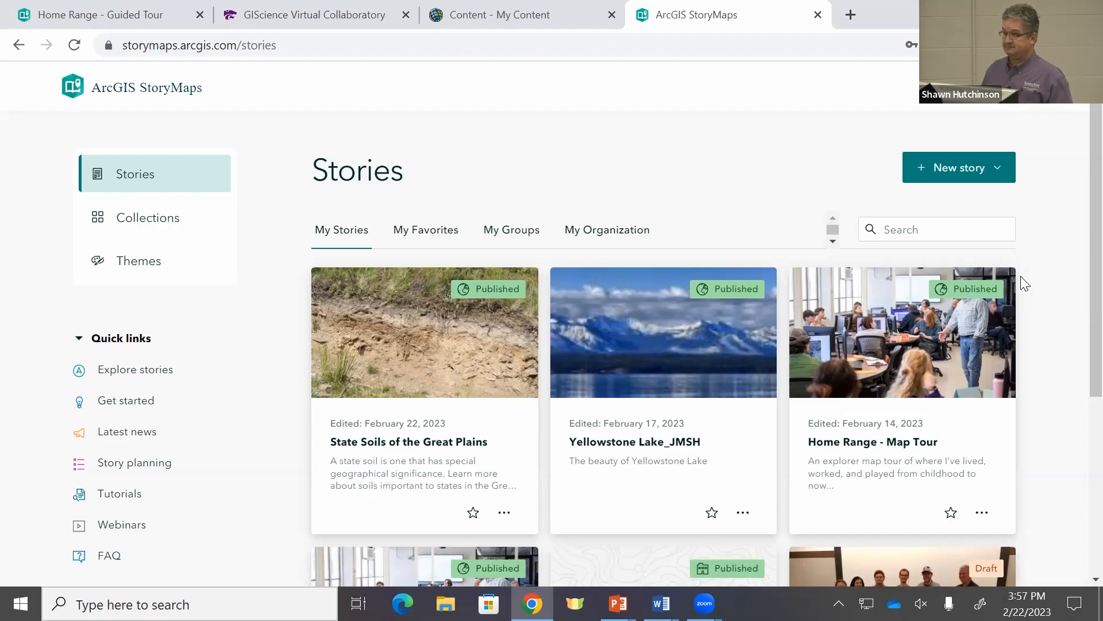
Create a new story from the Guided map tour quick start and look over its blank cover and map tour blocks
{"action": "left_click", "coordinate": [951, 173]}
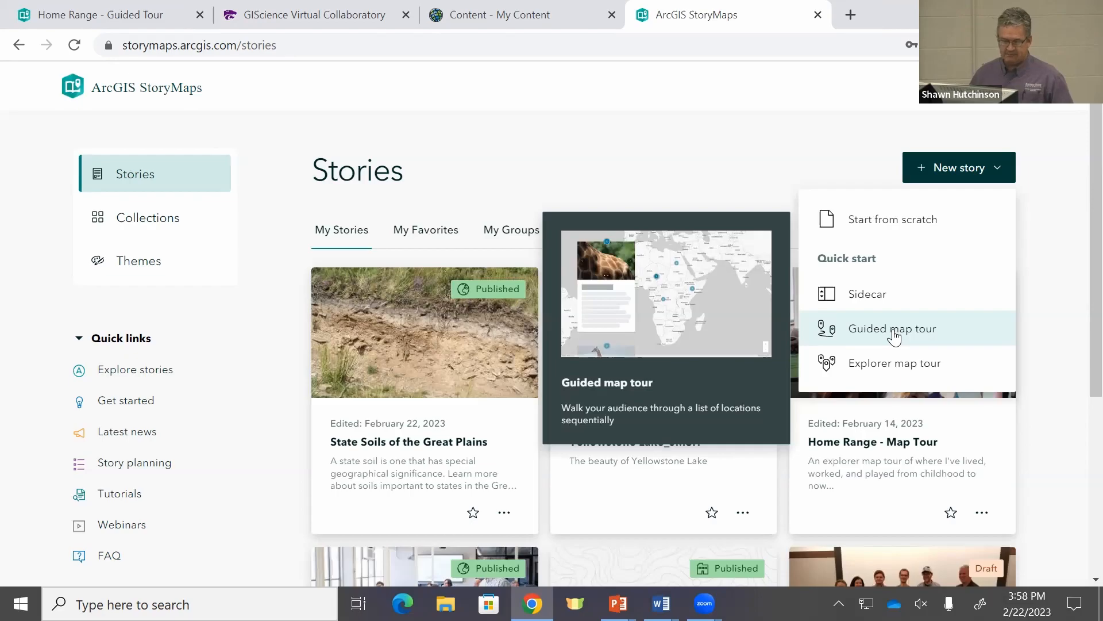
{"action": "left_click", "coordinate": [895, 333]}
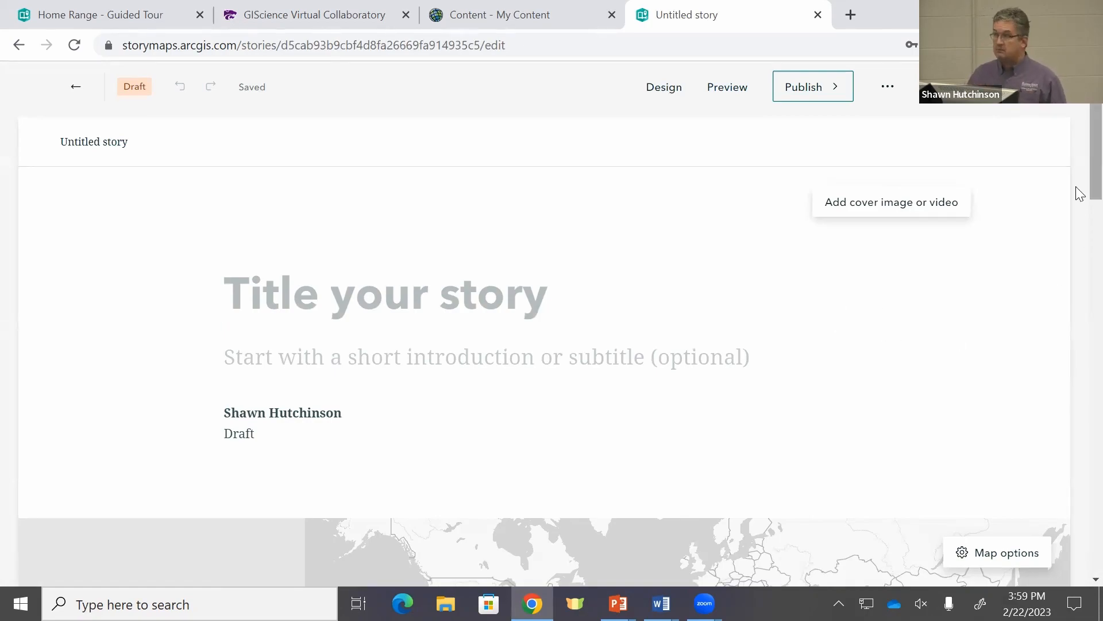
{"action": "scroll", "coordinate": [1079, 198], "scroll_direction": "down", "scroll_amount": 2}
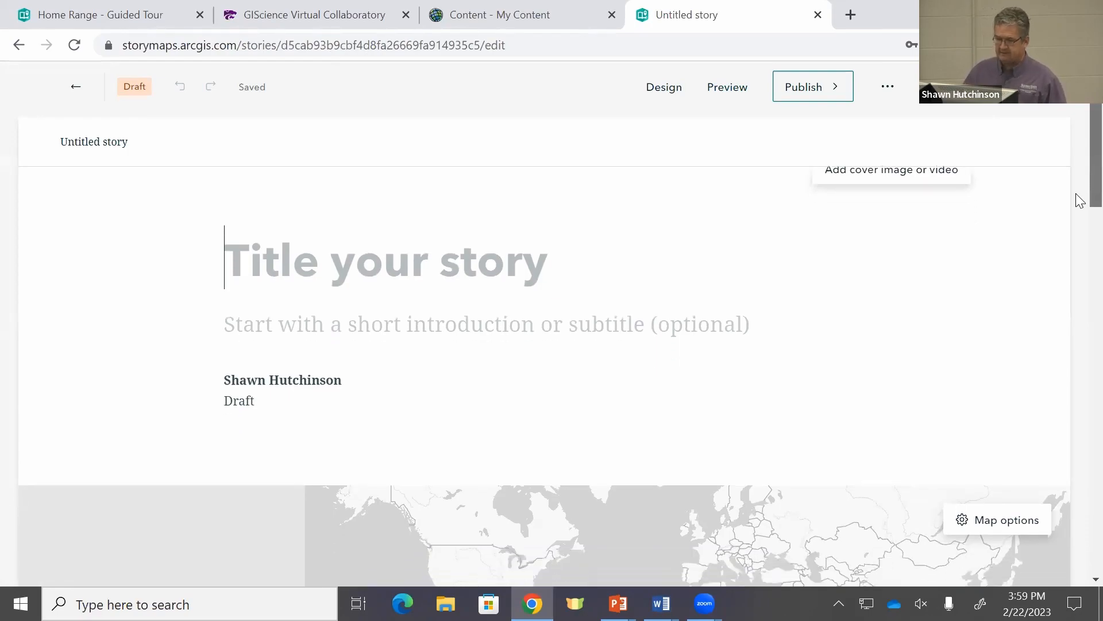
{"action": "scroll", "coordinate": [1080, 200], "scroll_direction": "down", "scroll_amount": 5}
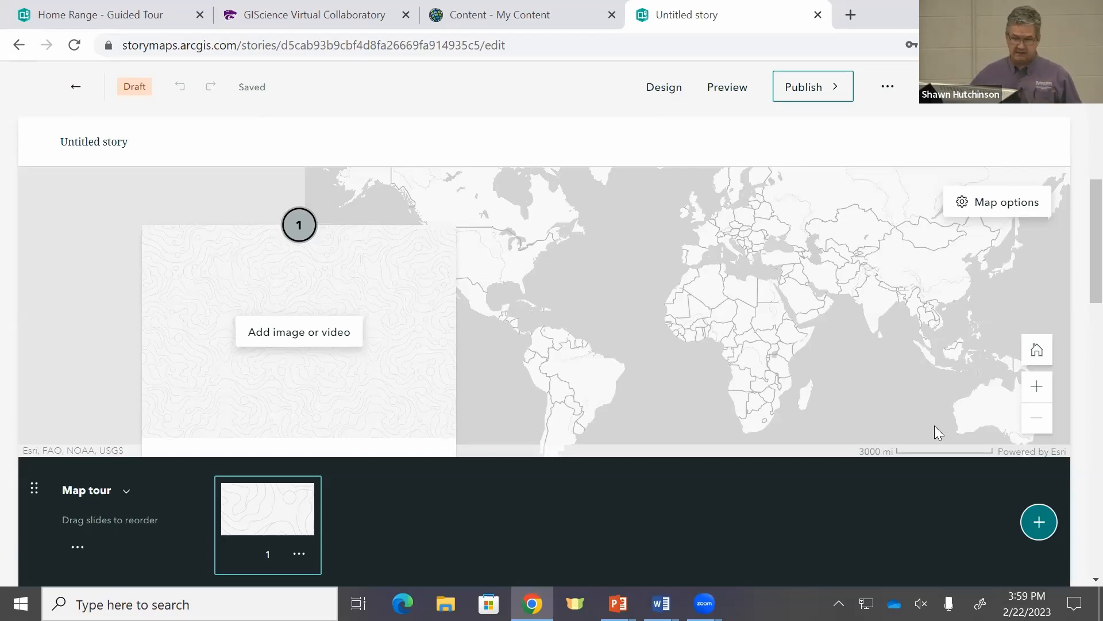
{"action": "scroll", "coordinate": [976, 396], "scroll_direction": "up", "scroll_amount": 1}
{"action": "scroll", "coordinate": [974, 395], "scroll_direction": "up", "scroll_amount": 5}
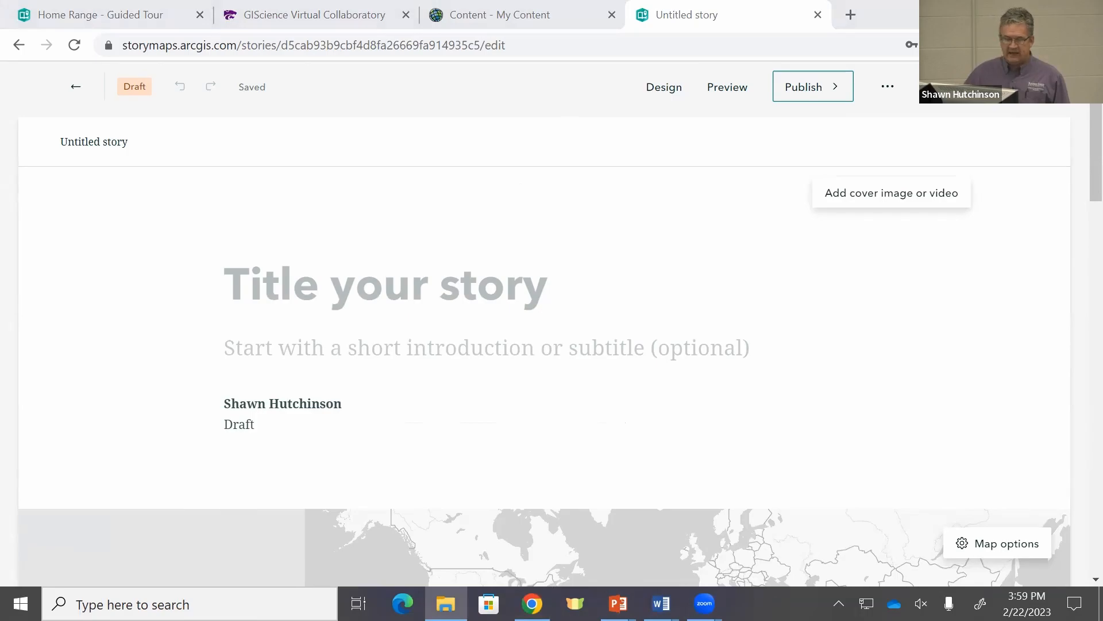
Switch to File Explorer and locate the DigitalStorytelling_StateSoils document in the DigitalStorytellingWorkshop folder, under GEOG > Courses on the Workarea (W:) drive
{"action": "scroll", "coordinate": [339, 396], "scroll_direction": "down", "scroll_amount": 2}
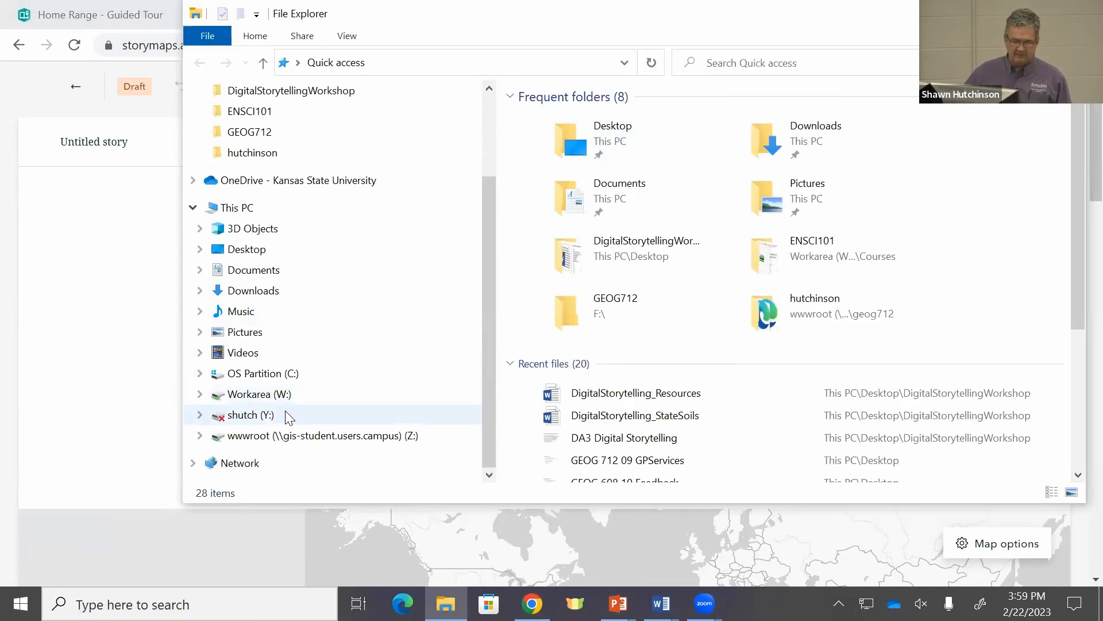
{"action": "left_click", "coordinate": [269, 396]}
{"action": "double_click", "coordinate": [551, 139]}
{"action": "left_click", "coordinate": [553, 118]}
{"action": "double_click", "coordinate": [558, 139]}
{"action": "double_click", "coordinate": [566, 118]}
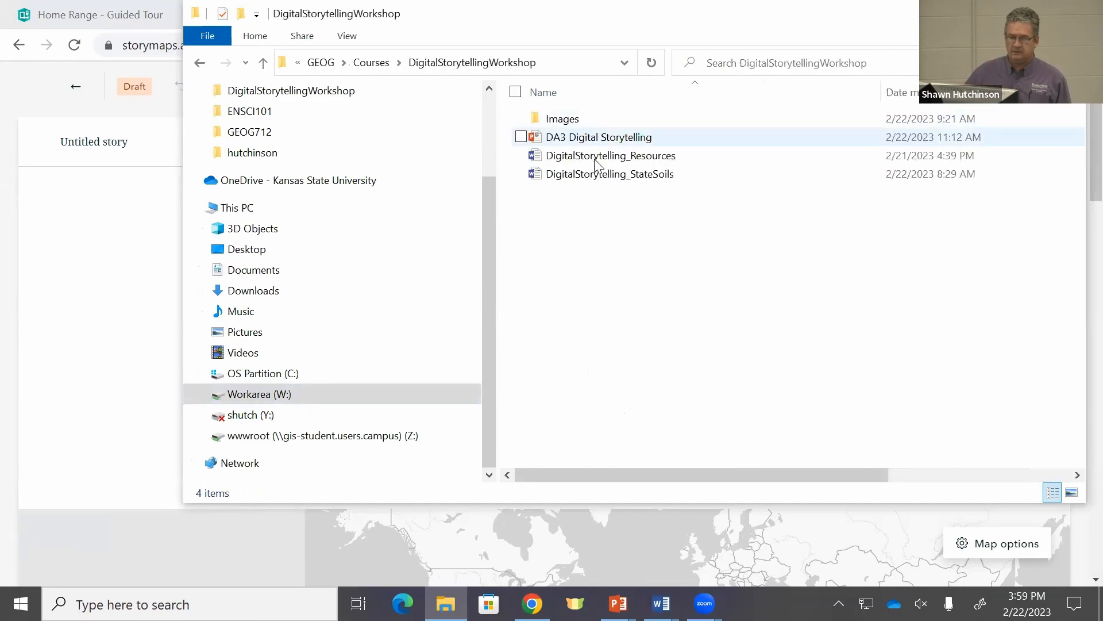
{"action": "left_click", "coordinate": [606, 178]}
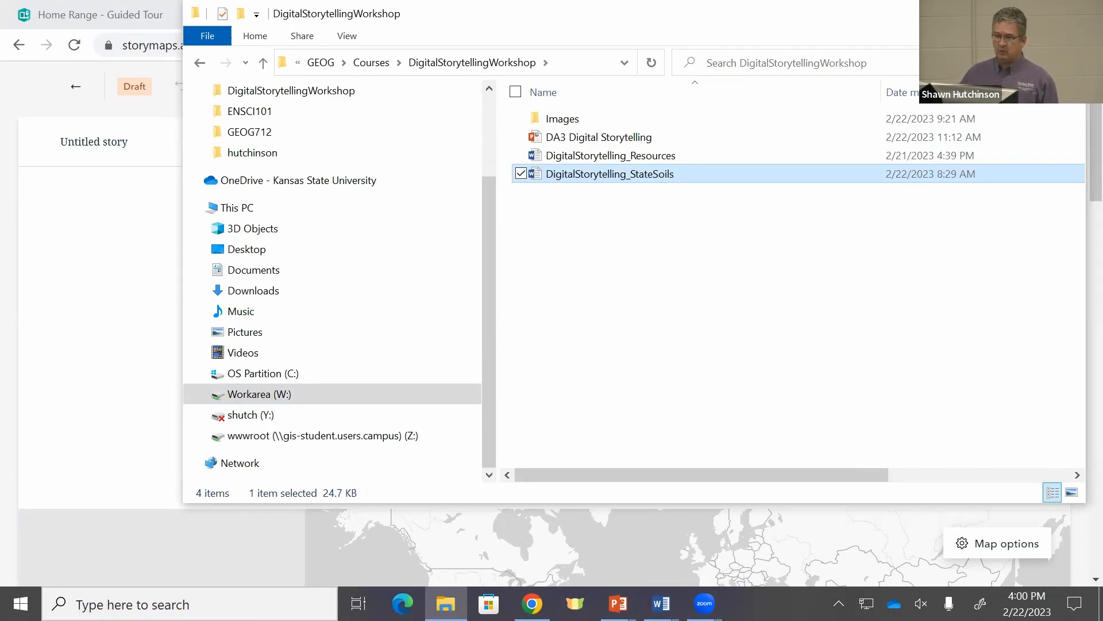
{"action": "left_click", "coordinate": [986, 13]}
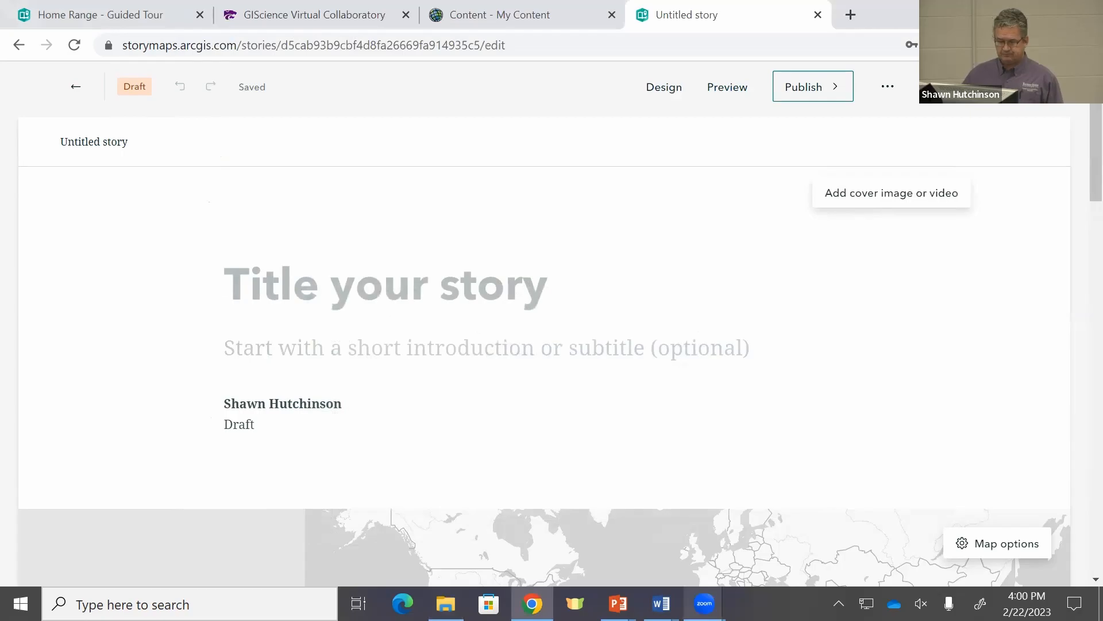
Switch to the DigitalStorytelling_StateSoils document in Word and examine its title, introduction, state soil descriptions, video link and references
{"action": "left_click", "coordinate": [660, 603]}
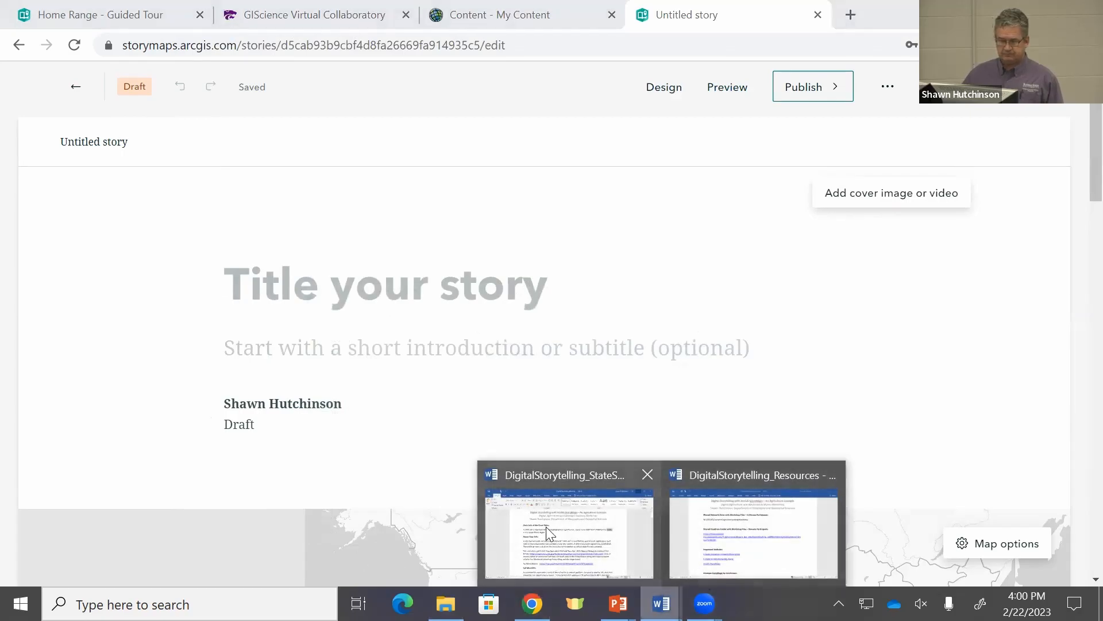
{"action": "left_click", "coordinate": [546, 527]}
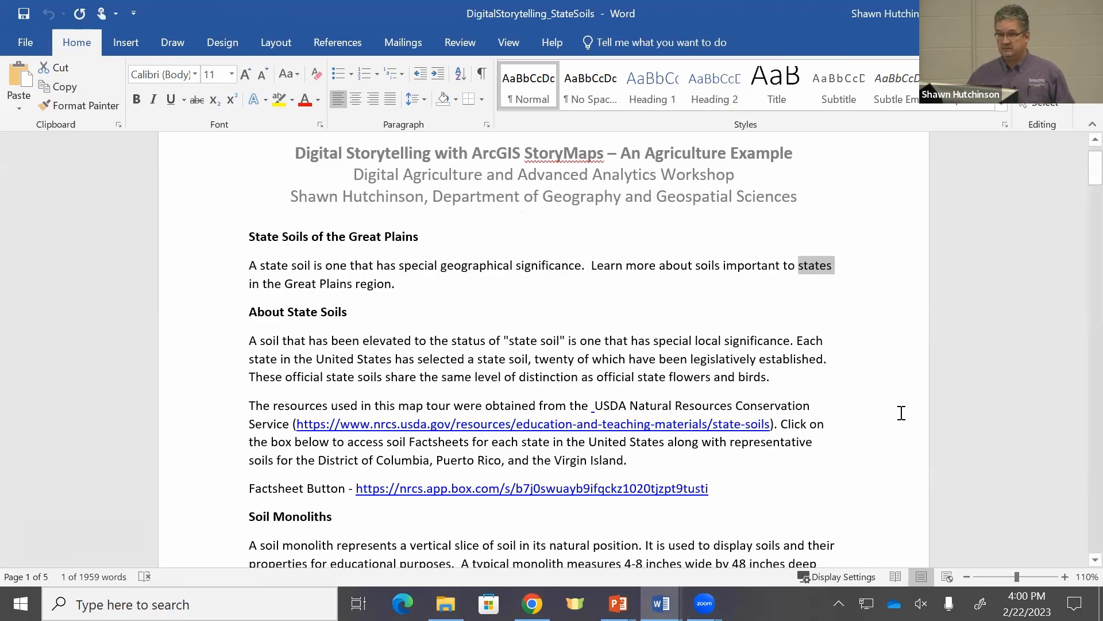
{"action": "scroll", "coordinate": [991, 348], "scroll_direction": "down", "scroll_amount": 2}
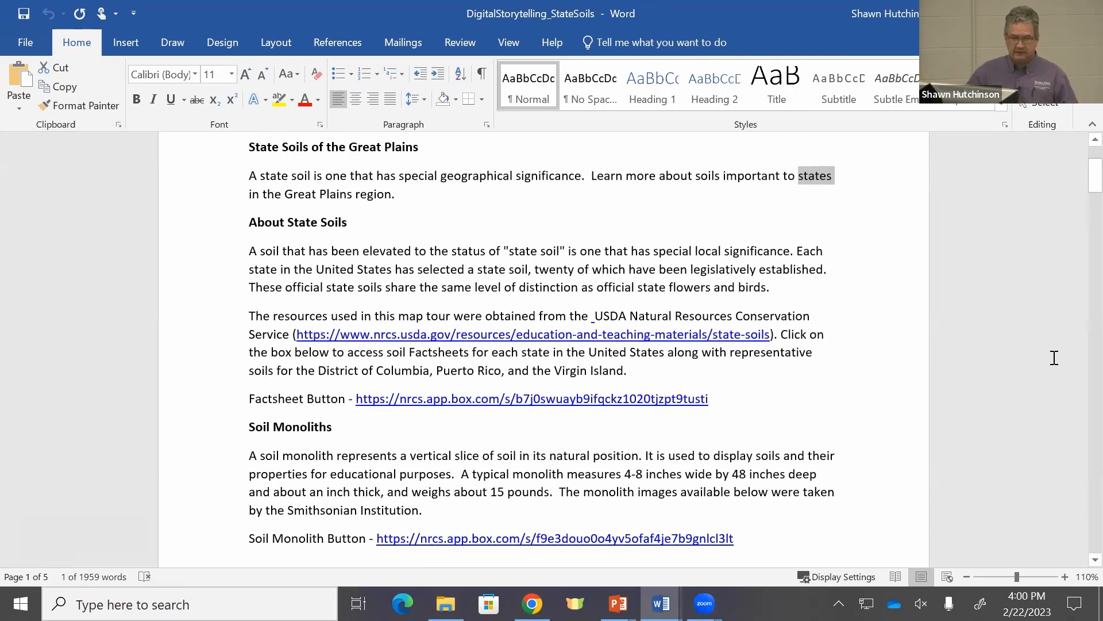
{"action": "scroll", "coordinate": [943, 281], "scroll_direction": "up", "scroll_amount": 2}
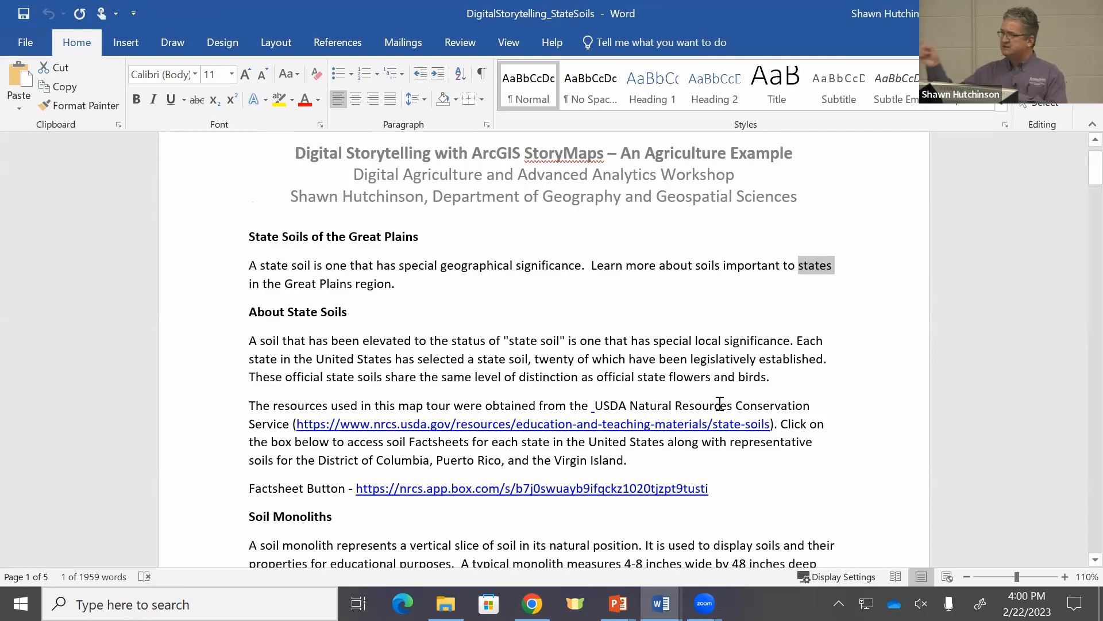
{"action": "scroll", "coordinate": [649, 359], "scroll_direction": "down", "scroll_amount": 5}
{"action": "scroll", "coordinate": [649, 358], "scroll_direction": "down", "scroll_amount": 4}
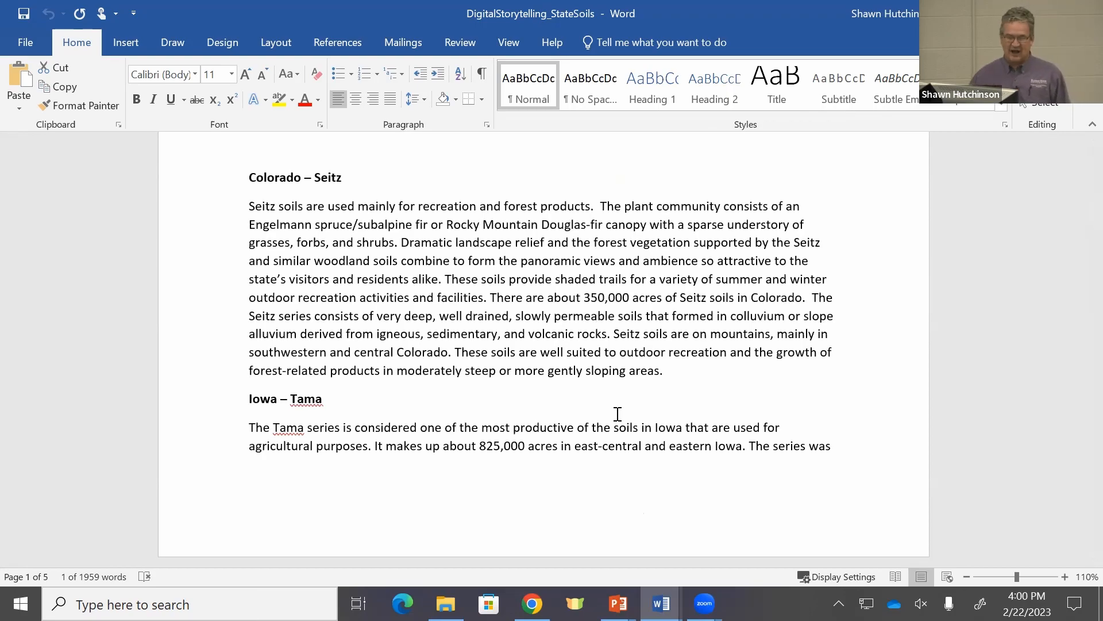
{"action": "scroll", "coordinate": [618, 413], "scroll_direction": "down", "scroll_amount": 5}
{"action": "scroll", "coordinate": [574, 343], "scroll_direction": "down", "scroll_amount": 17}
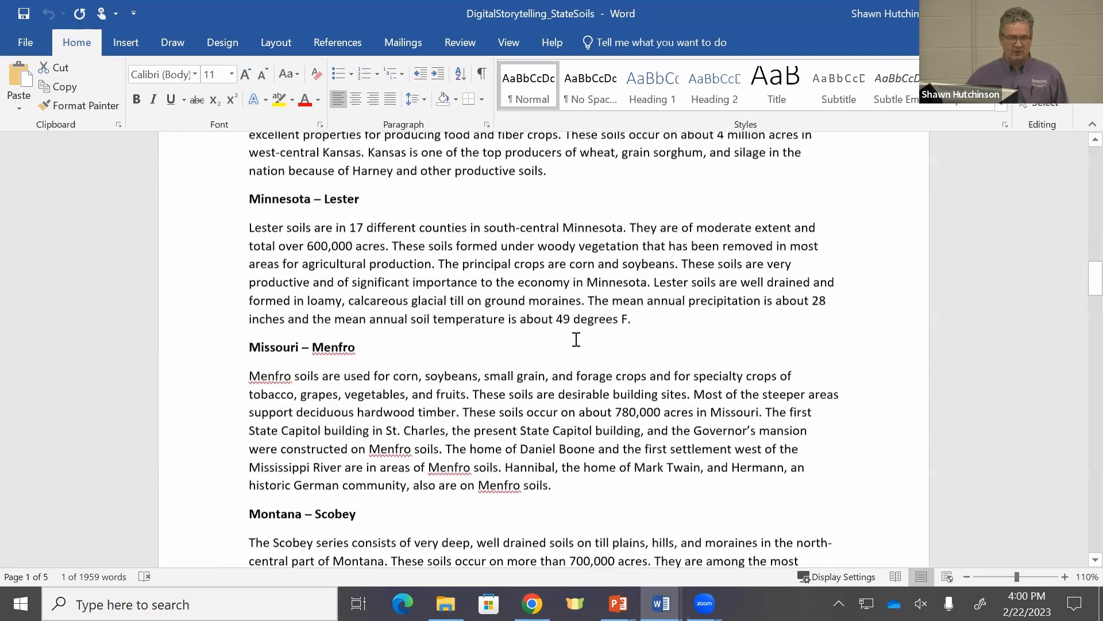
{"action": "scroll", "coordinate": [579, 335], "scroll_direction": "down", "scroll_amount": 12}
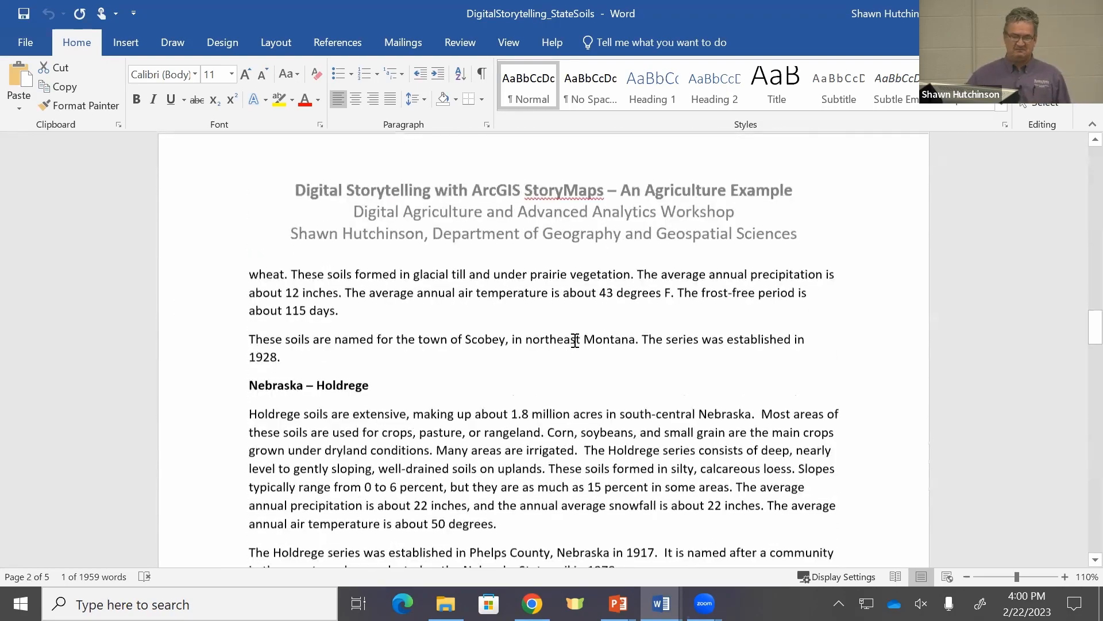
{"action": "scroll", "coordinate": [573, 352], "scroll_direction": "down", "scroll_amount": 17}
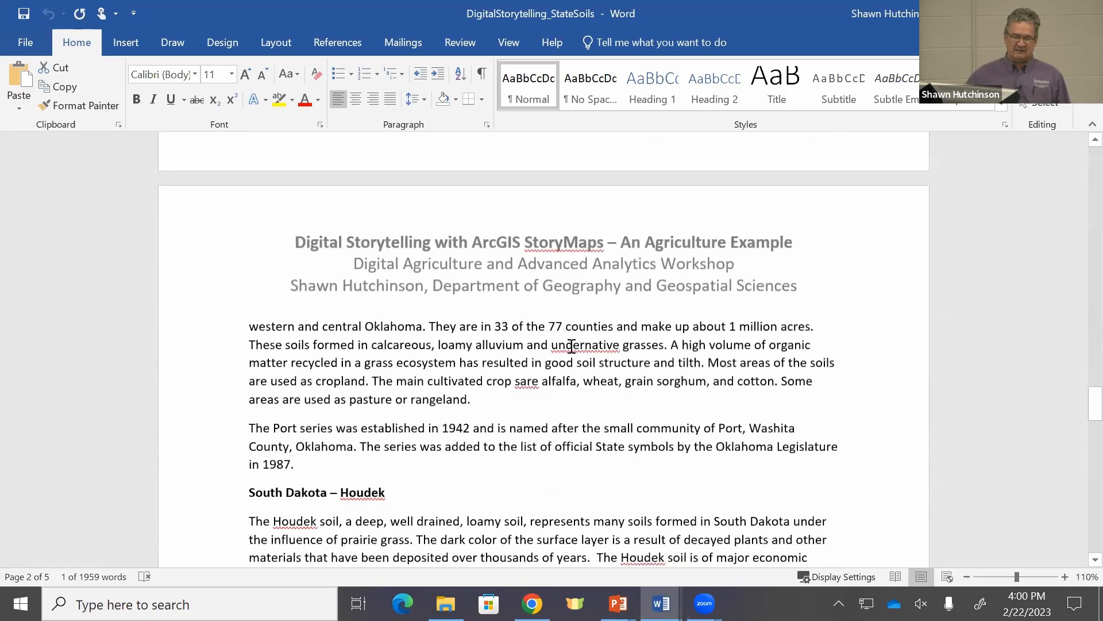
{"action": "scroll", "coordinate": [572, 346], "scroll_direction": "down", "scroll_amount": 8}
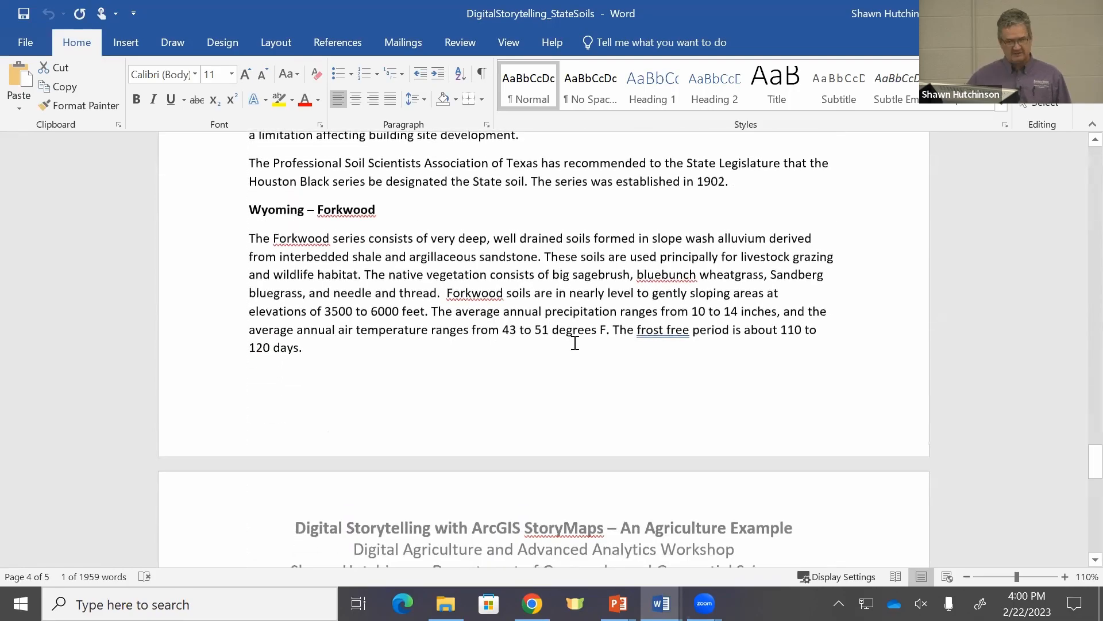
{"action": "scroll", "coordinate": [577, 340], "scroll_direction": "down", "scroll_amount": 2}
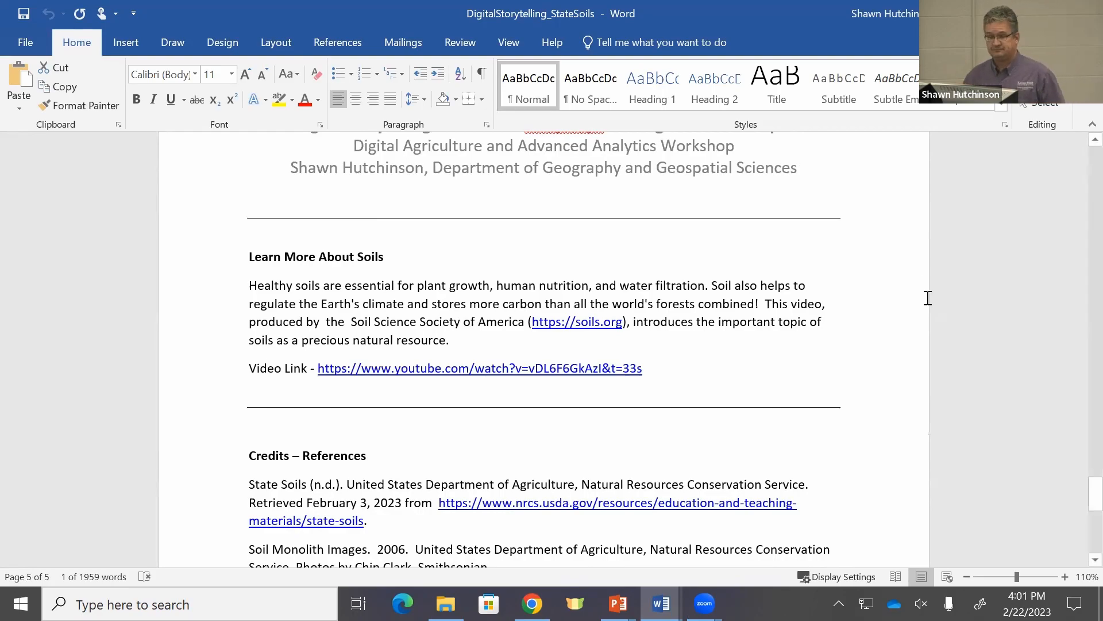
{"action": "scroll", "coordinate": [936, 283], "scroll_direction": "up", "scroll_amount": 5}
{"action": "scroll", "coordinate": [936, 282], "scroll_direction": "up", "scroll_amount": 20}
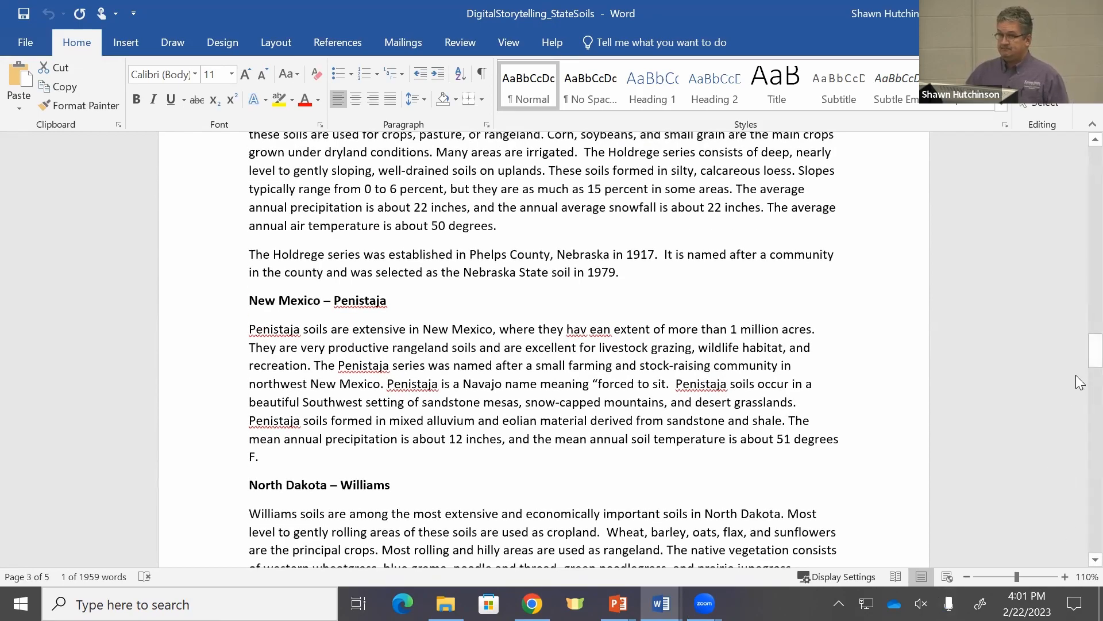
{"action": "left_click_drag", "start_coordinate": [1094, 352], "coordinate": [1095, 164]}
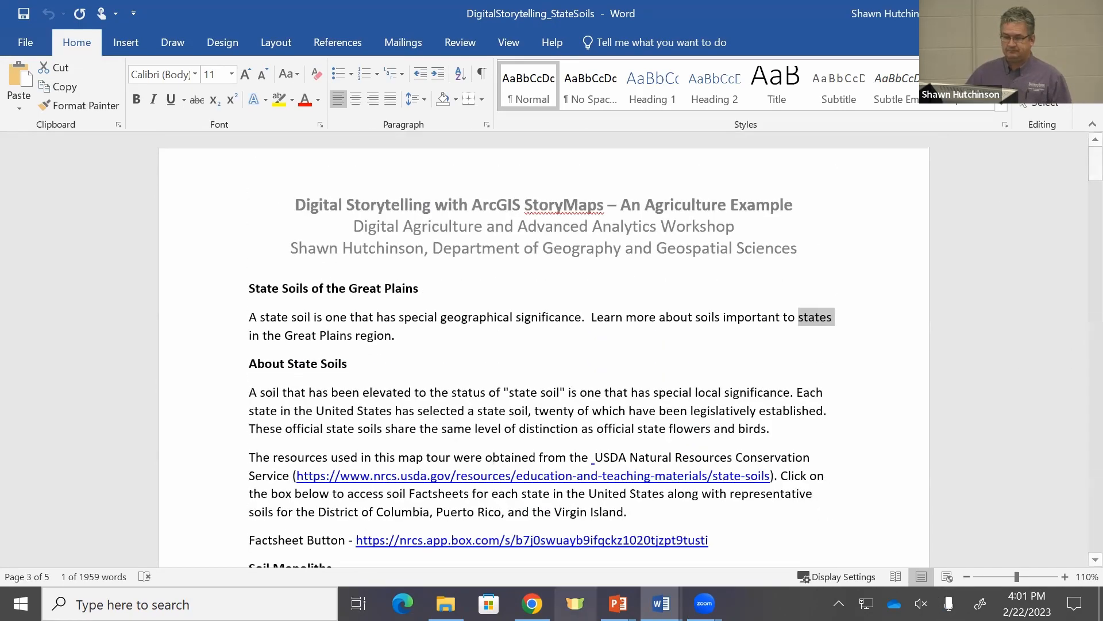
Move the DigitalStorytelling_StateSoils Word window onto the adjacent display, leaving the story draft in the browser in view
{"action": "left_click", "coordinate": [532, 603]}
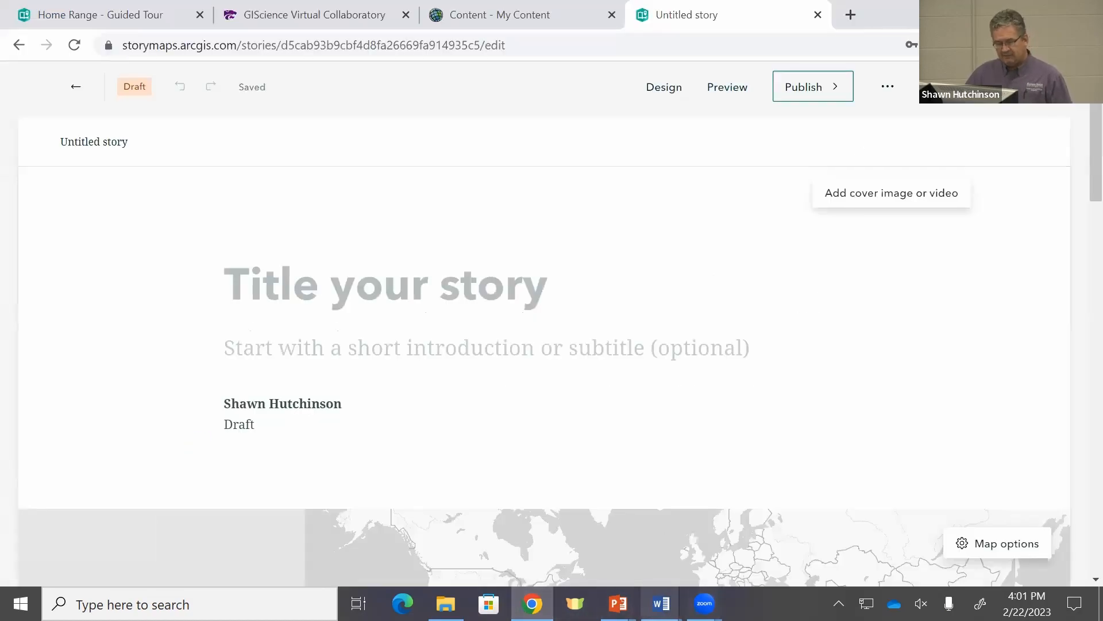
{"action": "mouse_move", "coordinate": [661, 604]}
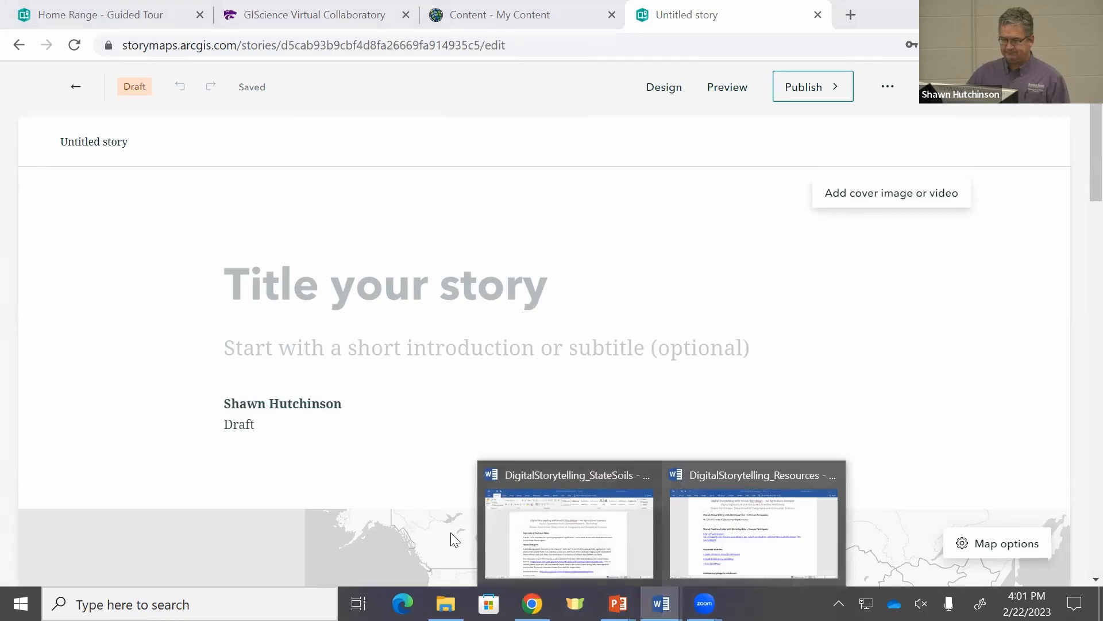
{"action": "left_click", "coordinate": [506, 532]}
{"action": "left_click_drag", "start_coordinate": [427, 7], "coordinate": [1102, 230]}
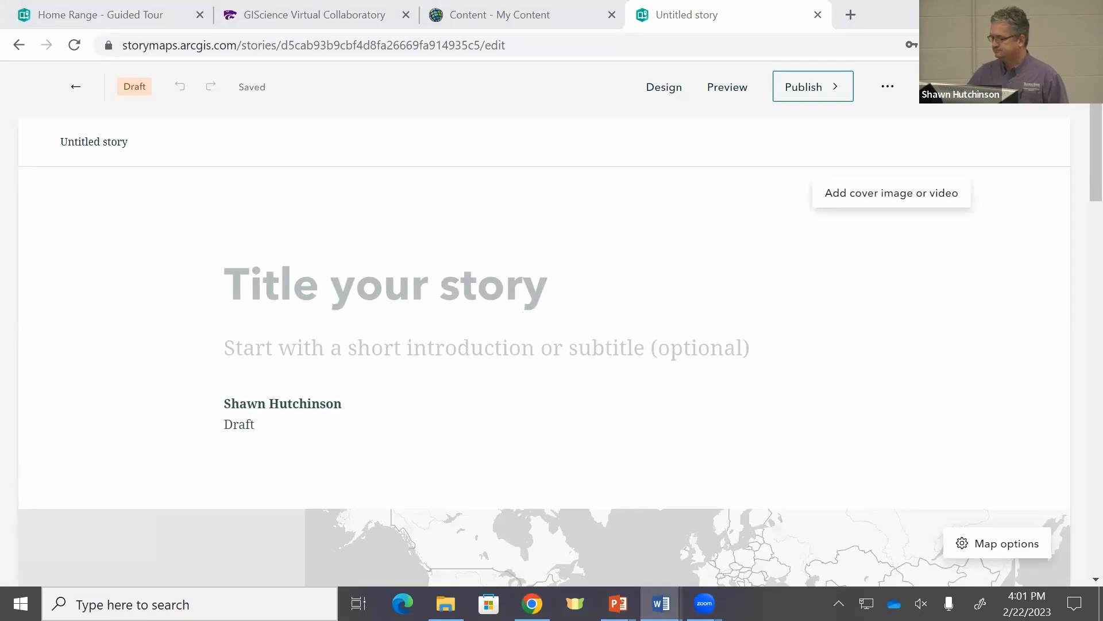
Title the story "State Soils of the Great Plains"
{"action": "left_click", "coordinate": [439, 253]}
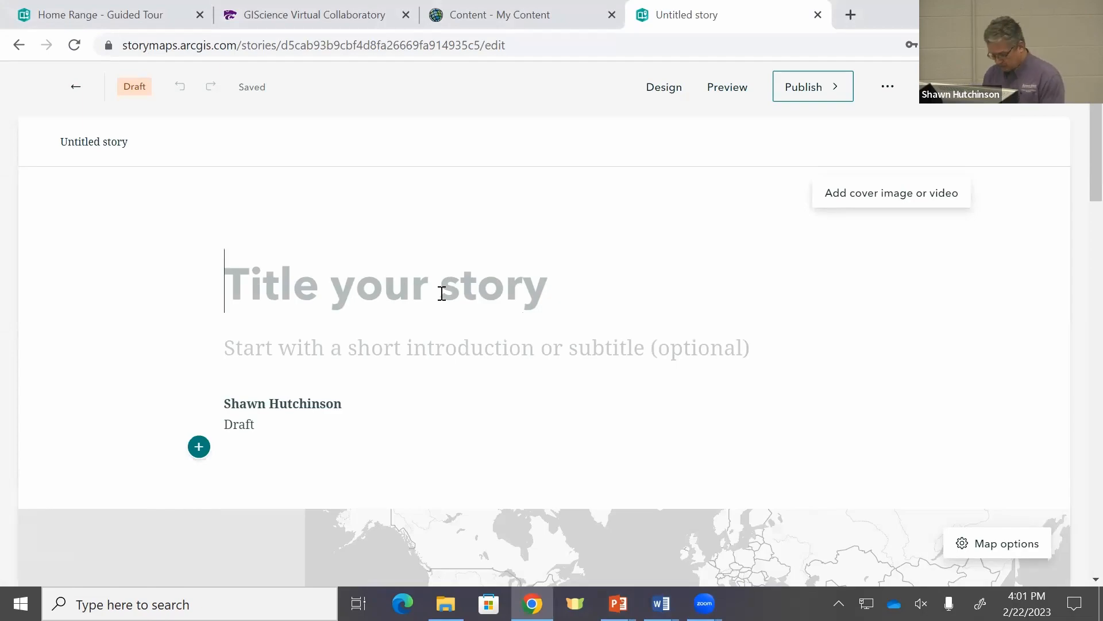
{"action": "type", "text": "State Soil "}
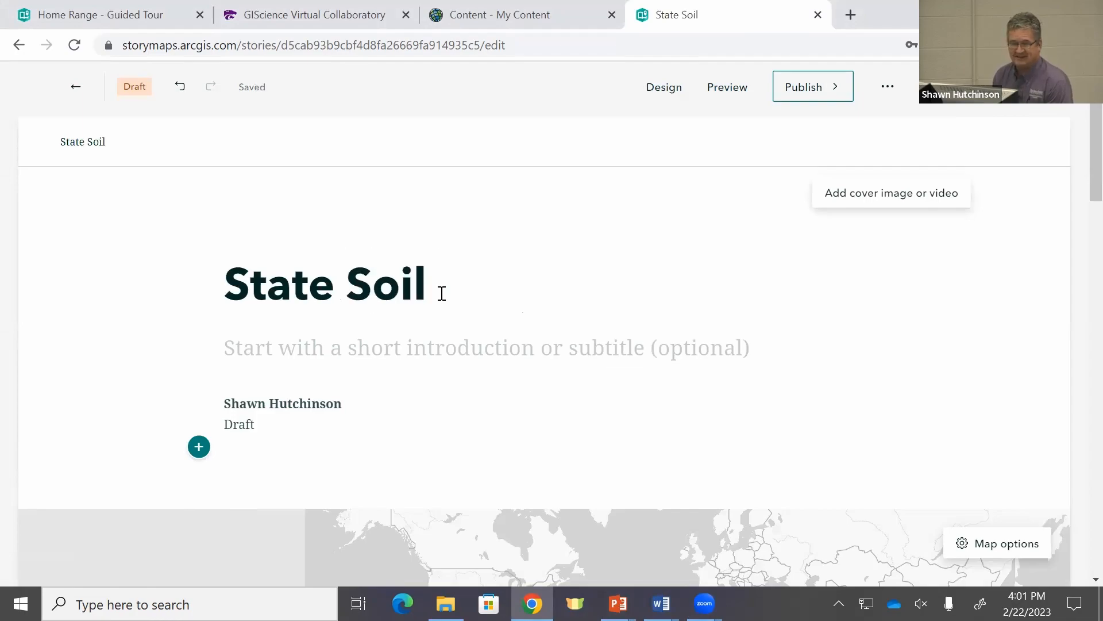
{"action": "type", "text": "s pof the G"}
{"action": "key", "text": "BackSpace"}
{"action": "key", "text": "BackSpace"}
{"action": "key", "text": "BackSpace"}
{"action": "key", "text": "BackSpace"}
{"action": "key", "text": "BackSpace"}
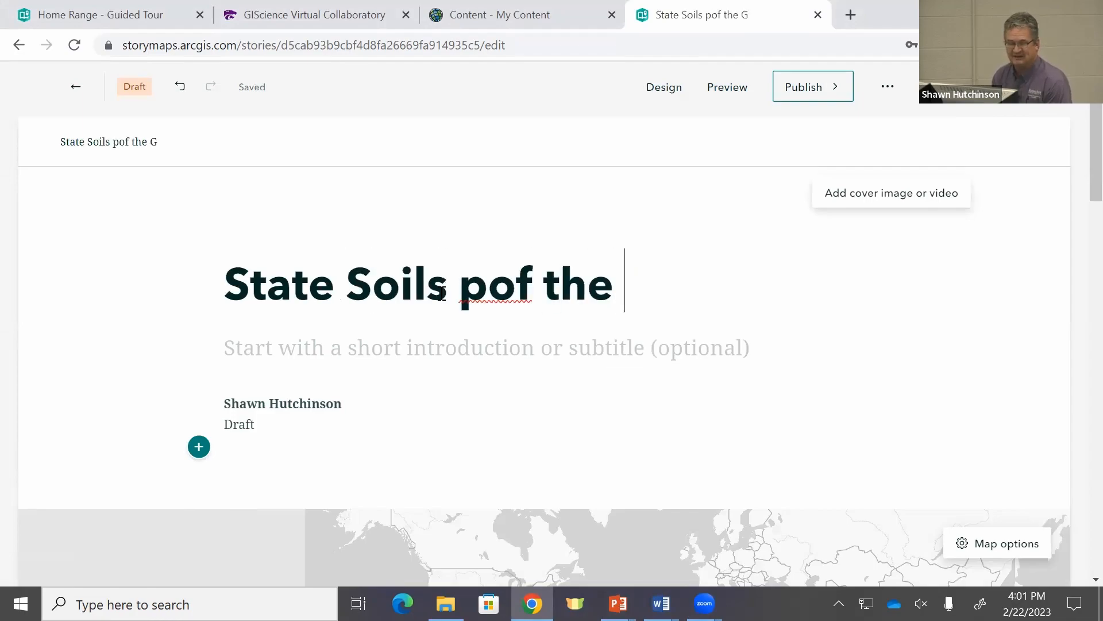
{"action": "key", "text": "BackSpace"}
{"action": "key", "text": "BackSpace"}
{"action": "key", "text": "BackSpace"}
{"action": "type", "text": "of t"}
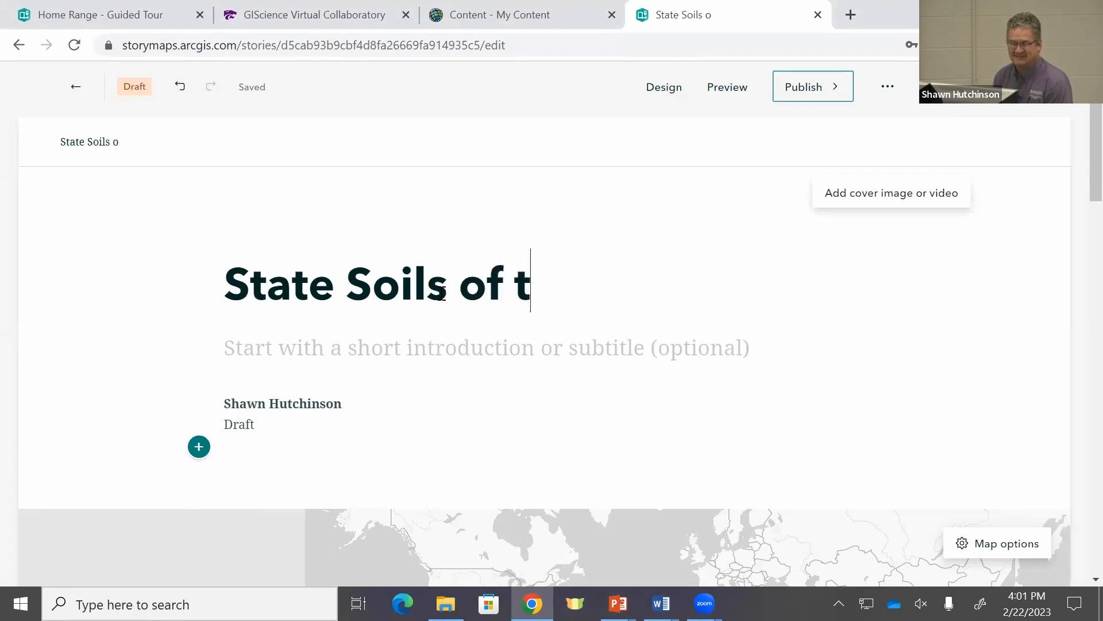
{"action": "type", "text": "he Great Plains"}
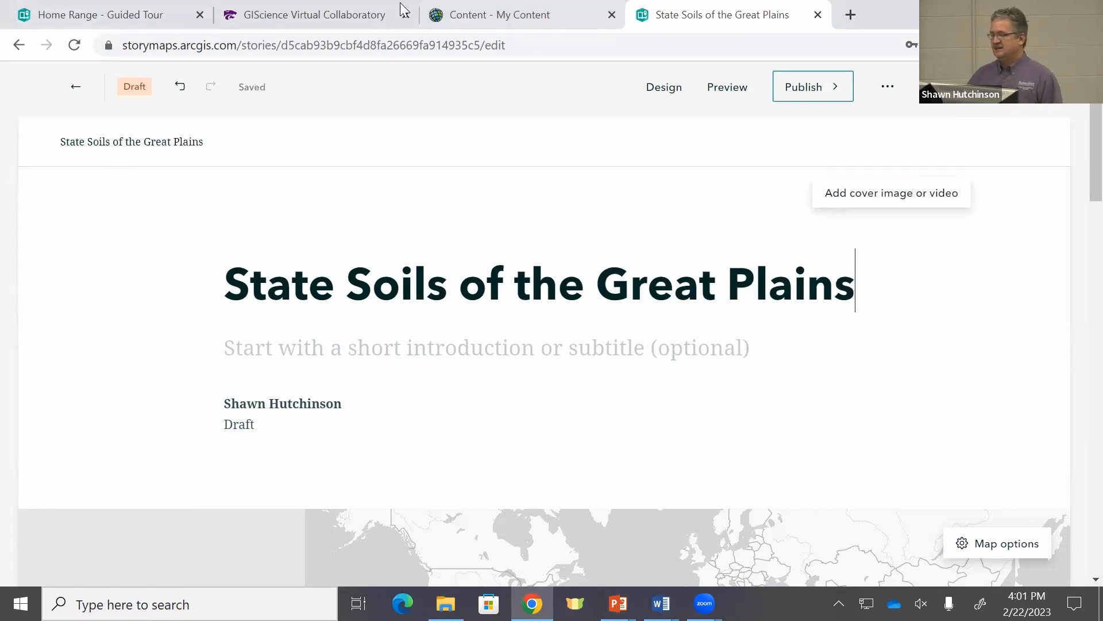
Fill the story's subtitle with the introduction from the Word document, beginning "A state soil is one that has special geographical significance."
{"action": "key", "text": "alt+Tab"}
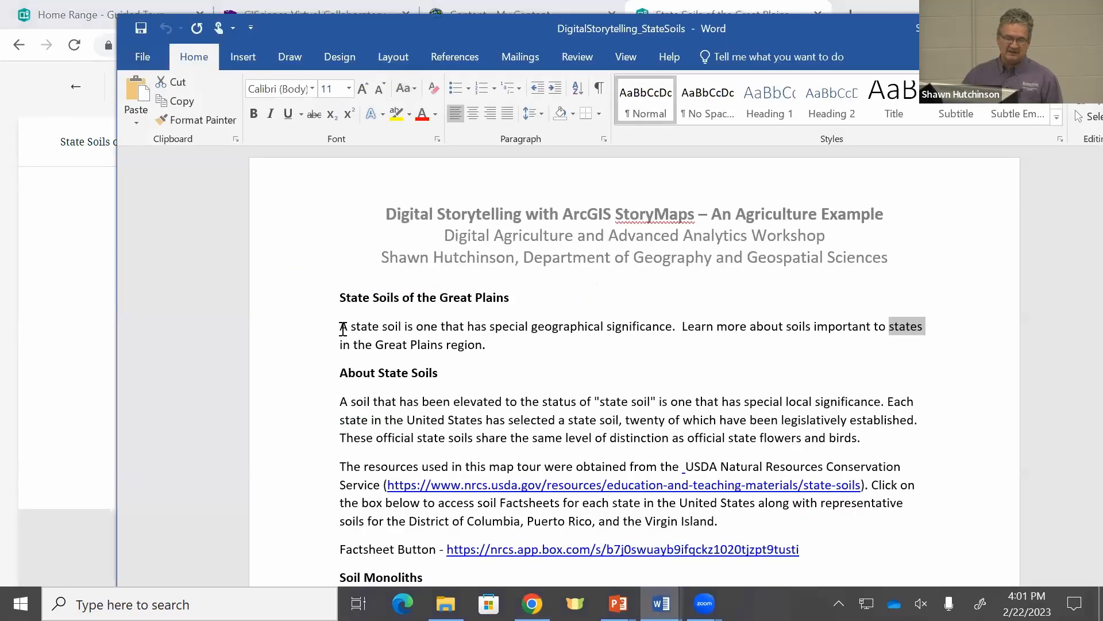
{"action": "left_click_drag", "start_coordinate": [344, 298], "coordinate": [531, 285]}
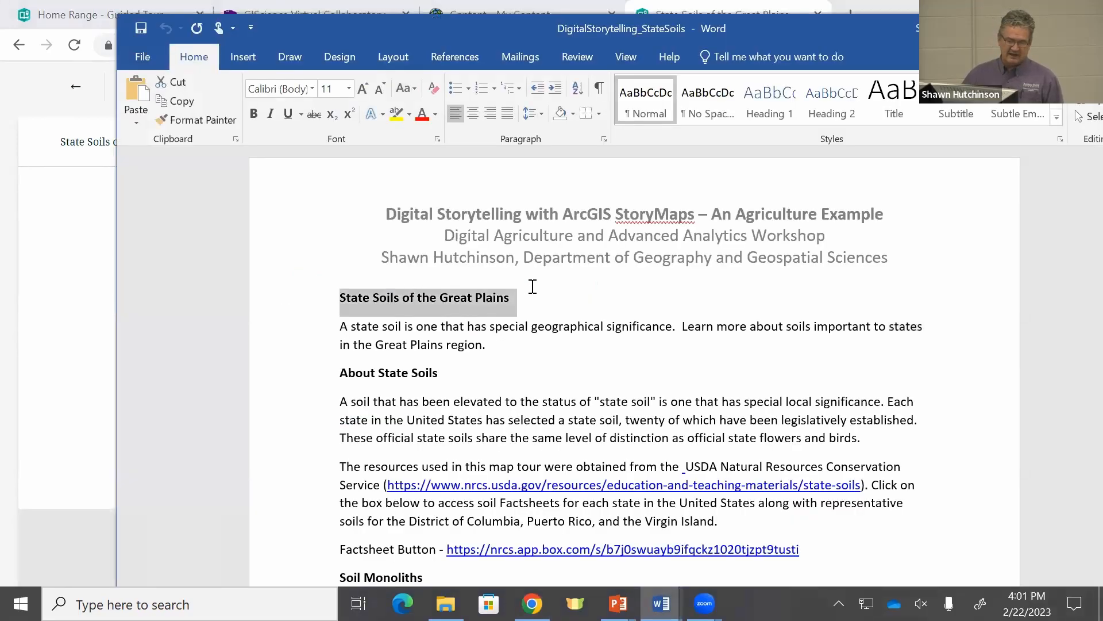
{"action": "left_click_drag", "start_coordinate": [341, 327], "coordinate": [497, 345]}
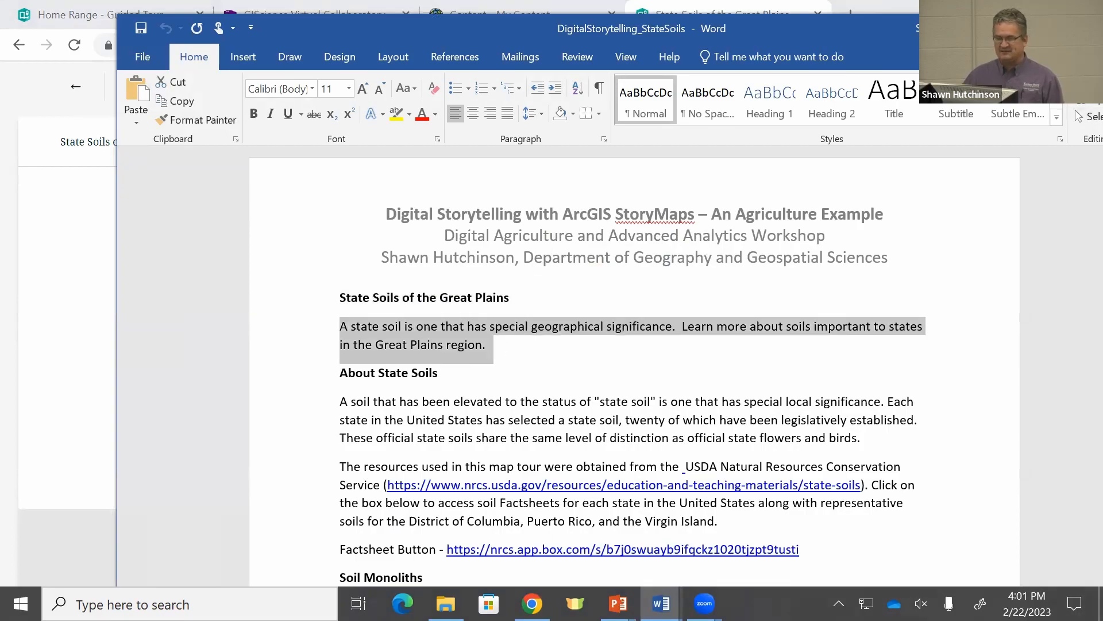
{"action": "left_click", "coordinate": [1066, 28]}
{"action": "left_click", "coordinate": [394, 343]}
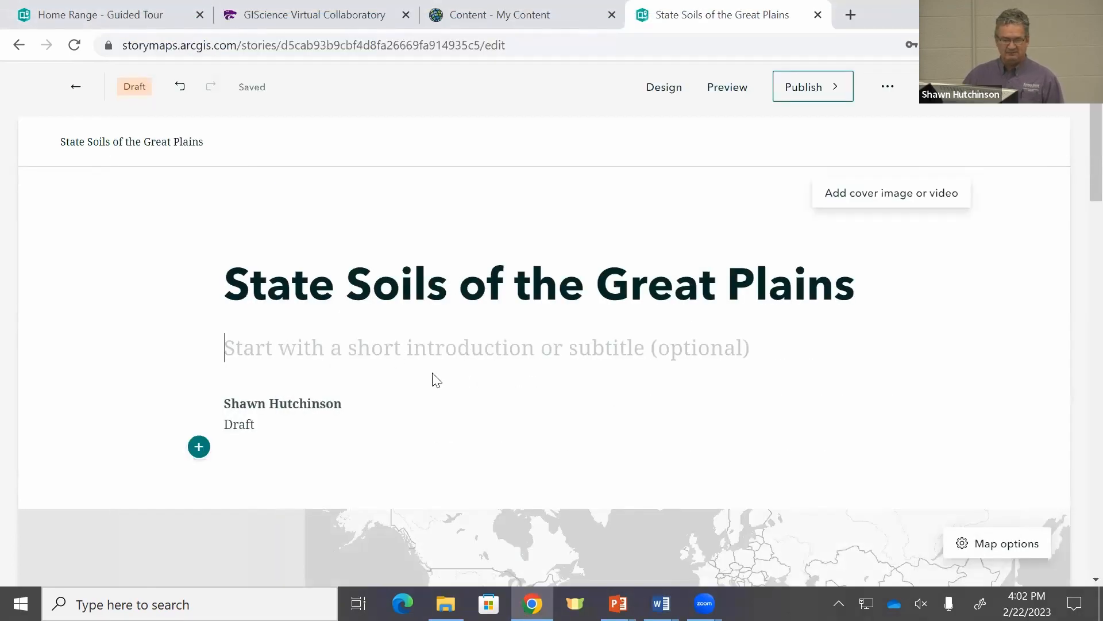
{"action": "mouse_move", "coordinate": [661, 603]}
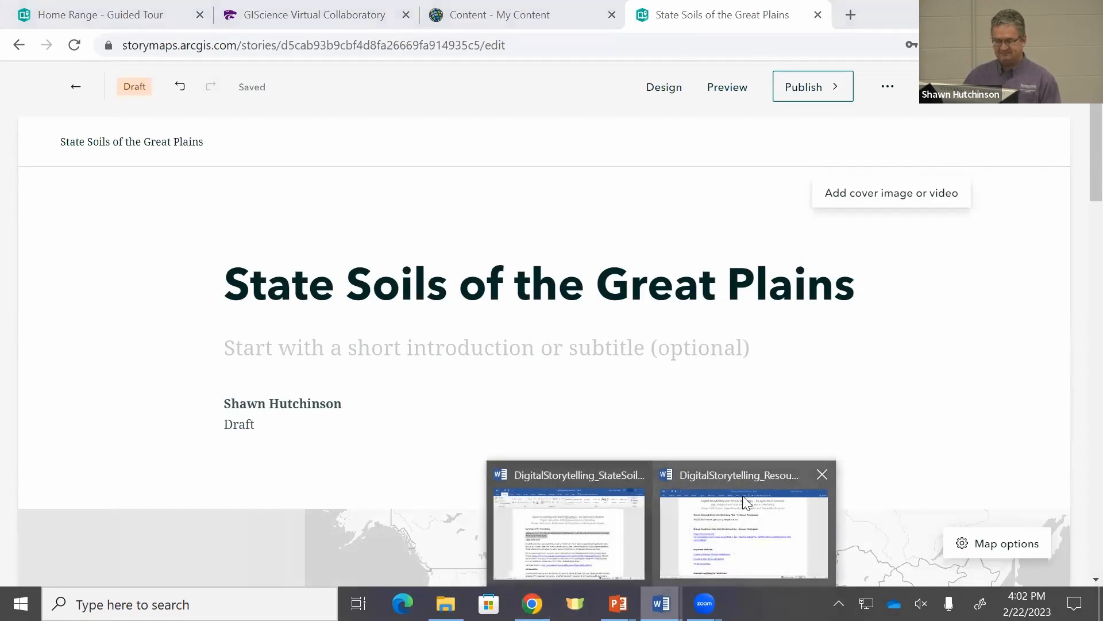
{"action": "left_click", "coordinate": [610, 522]}
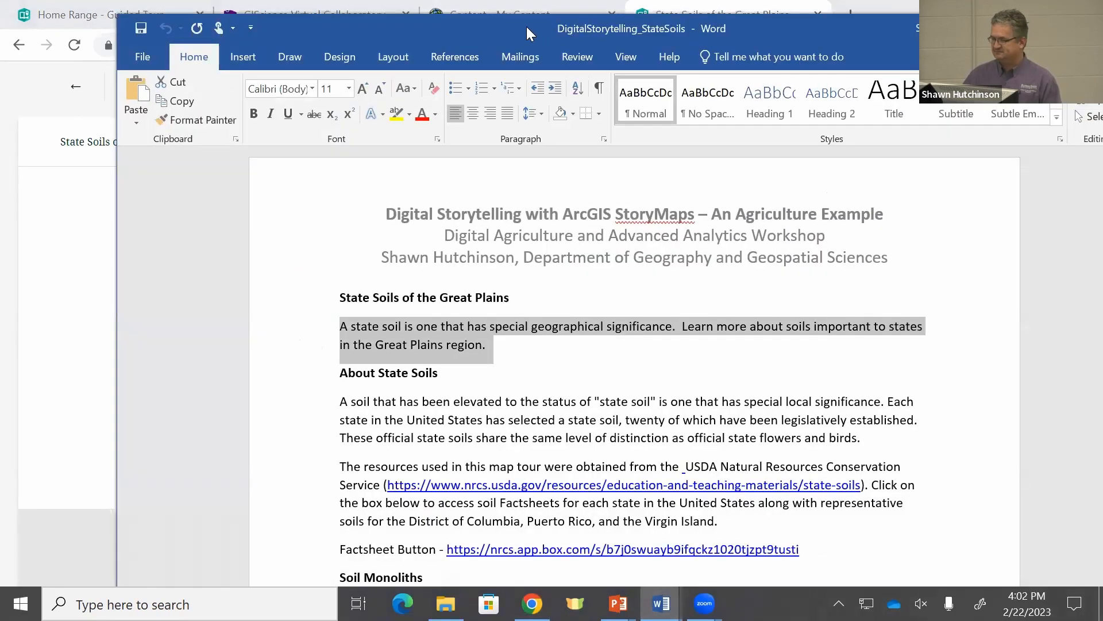
{"action": "left_click", "coordinate": [1067, 27]}
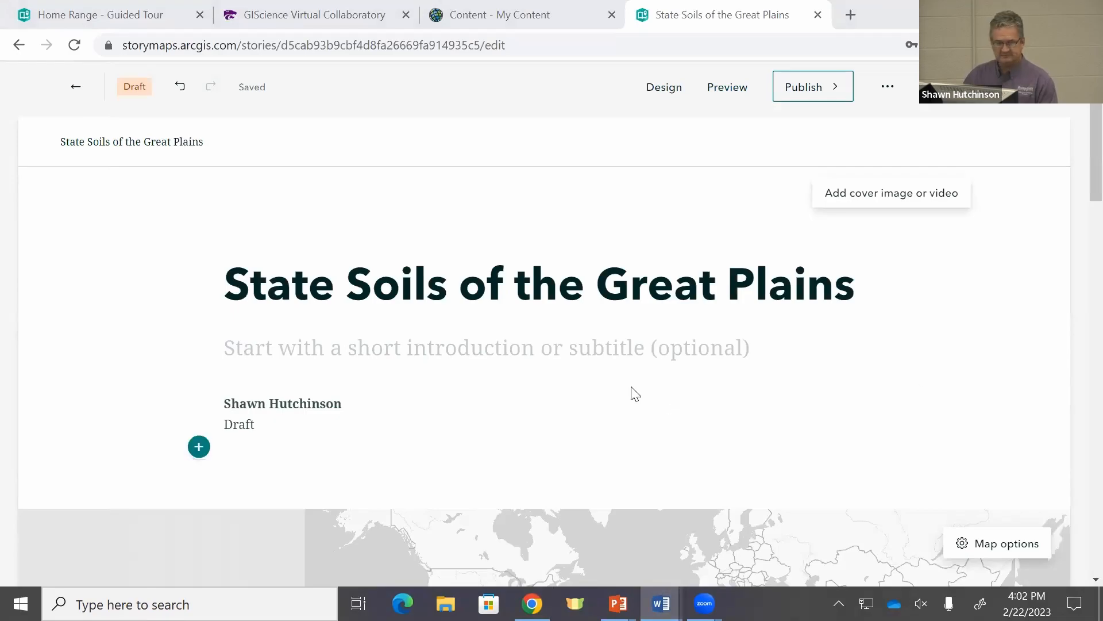
{"action": "left_click", "coordinate": [244, 346]}
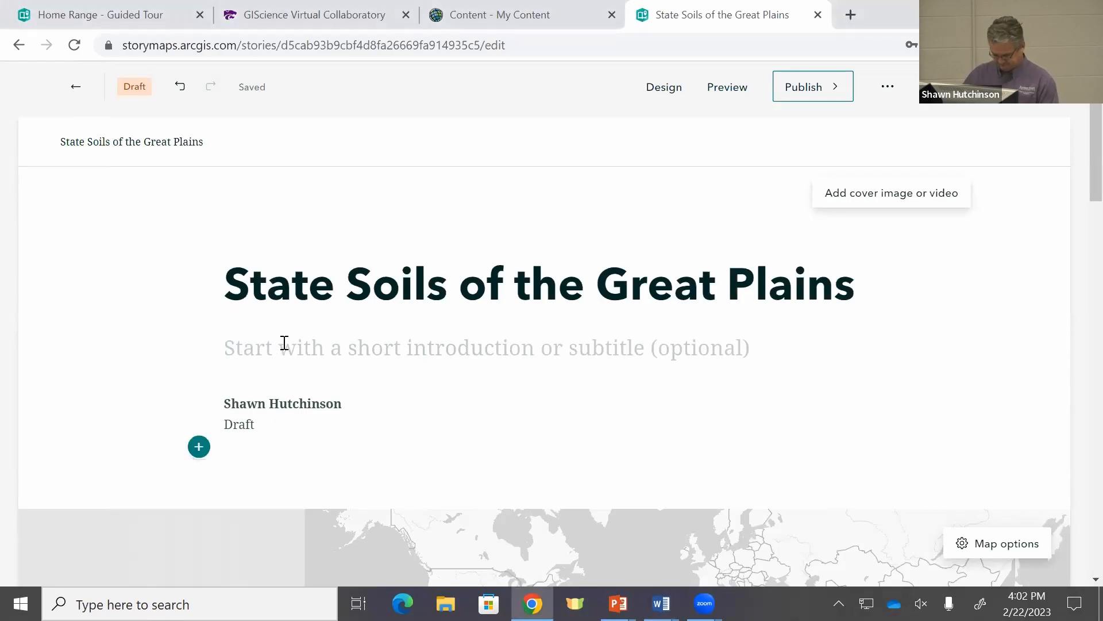
{"action": "type", "text": "A state soil is one that has special geographical significance. Learn more about soils important to states in the Great Plains region."}
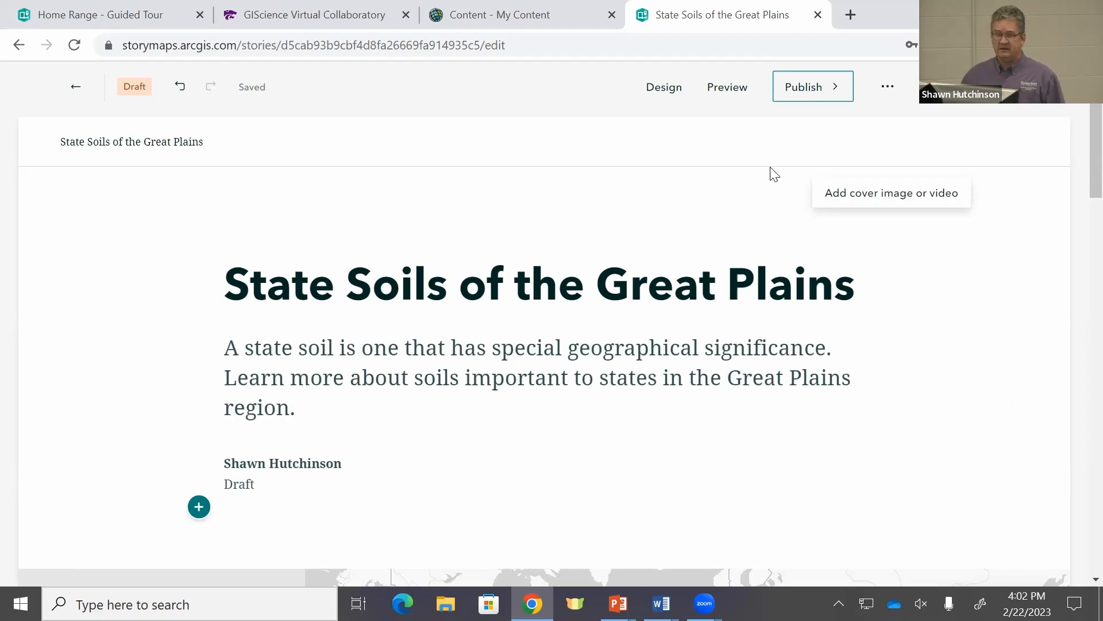
Preview the story in the phone layout, accepting the undo history reset, and return to editing
{"action": "left_click", "coordinate": [727, 88]}
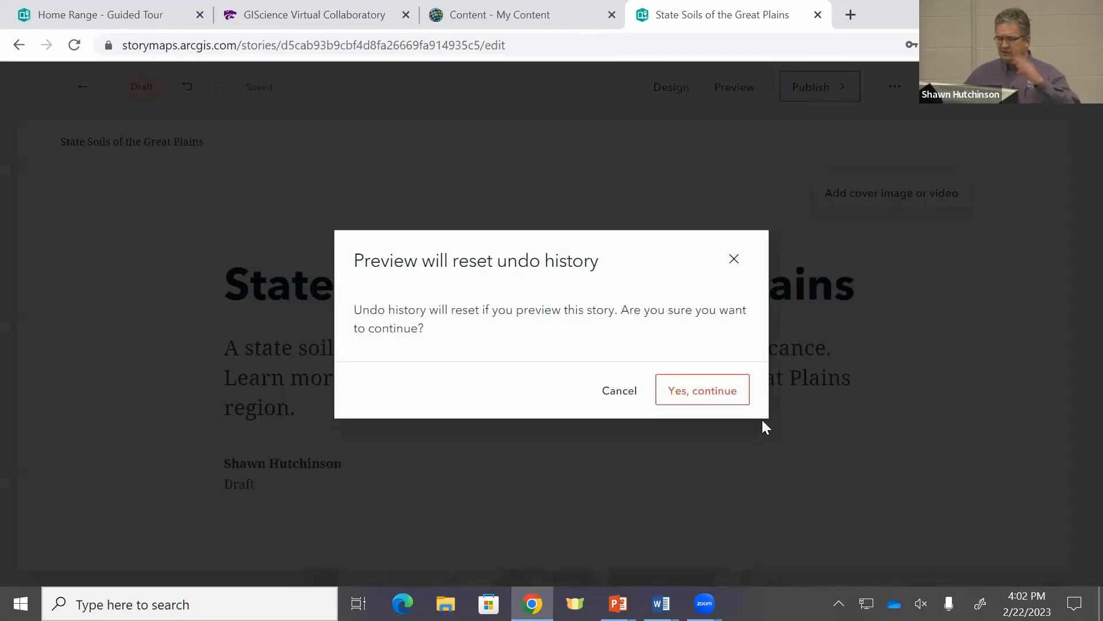
{"action": "left_click", "coordinate": [722, 399]}
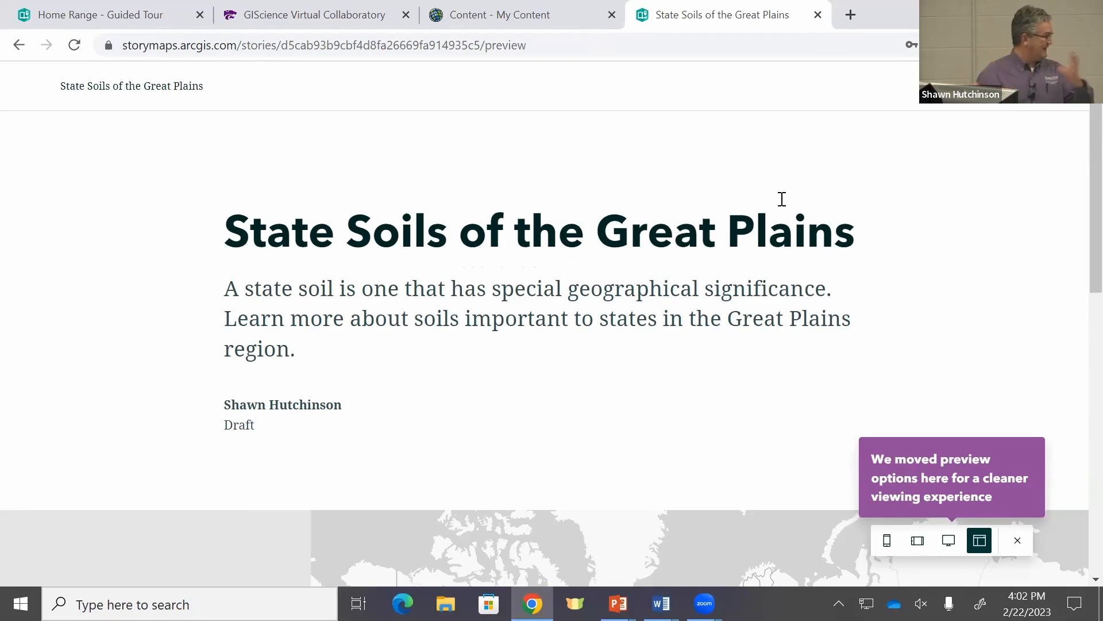
{"action": "left_click", "coordinate": [888, 546]}
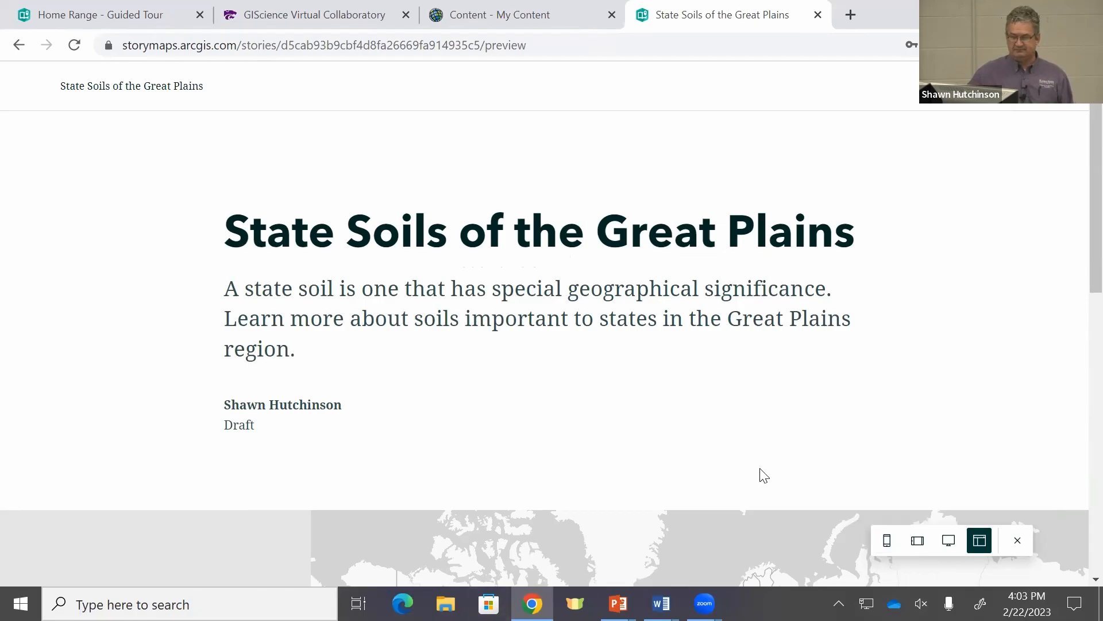
{"action": "left_click", "coordinate": [887, 540]}
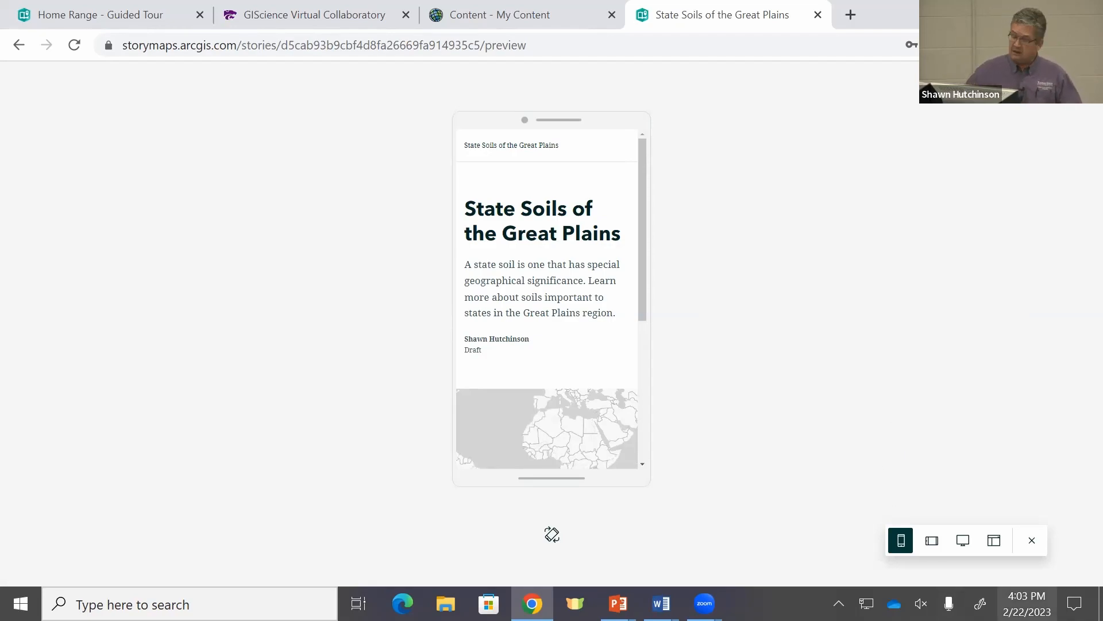
{"action": "left_click", "coordinate": [1040, 546]}
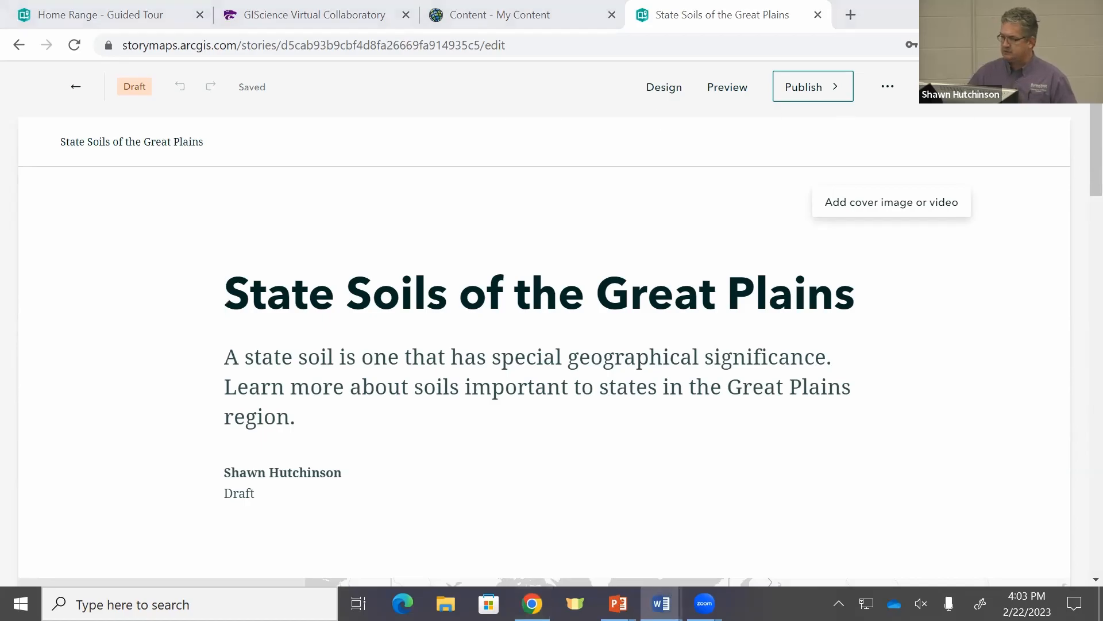
Switch to Word, copy the two paragraphs under the About State Soils heading, and return to the story draft in the browser
{"action": "key", "text": "alt+Tab"}
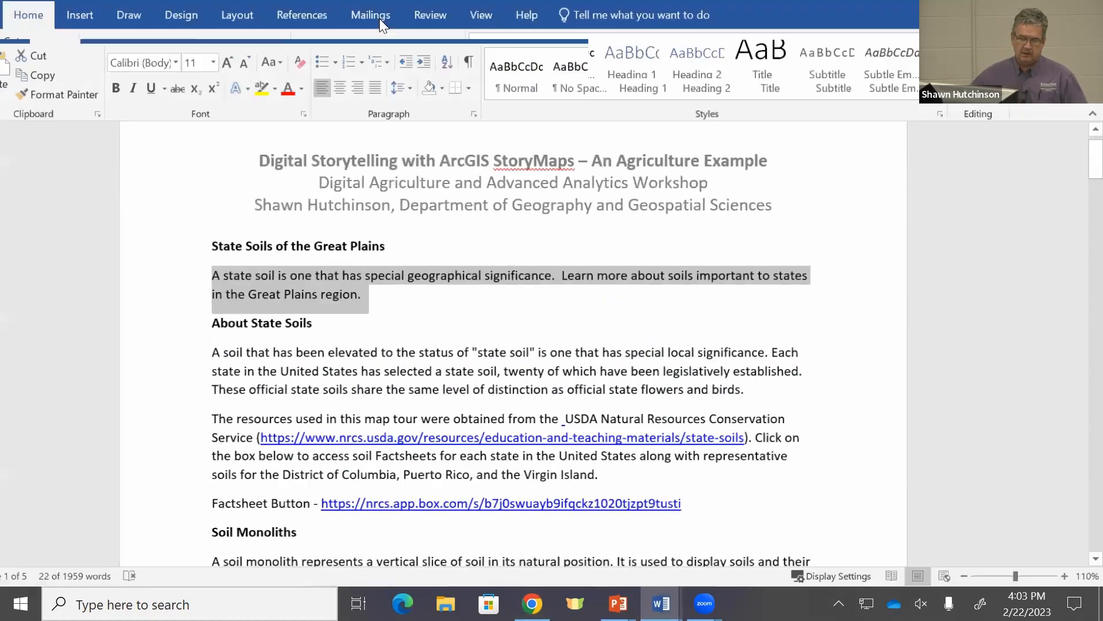
{"action": "left_click_drag", "start_coordinate": [247, 330], "coordinate": [381, 320]}
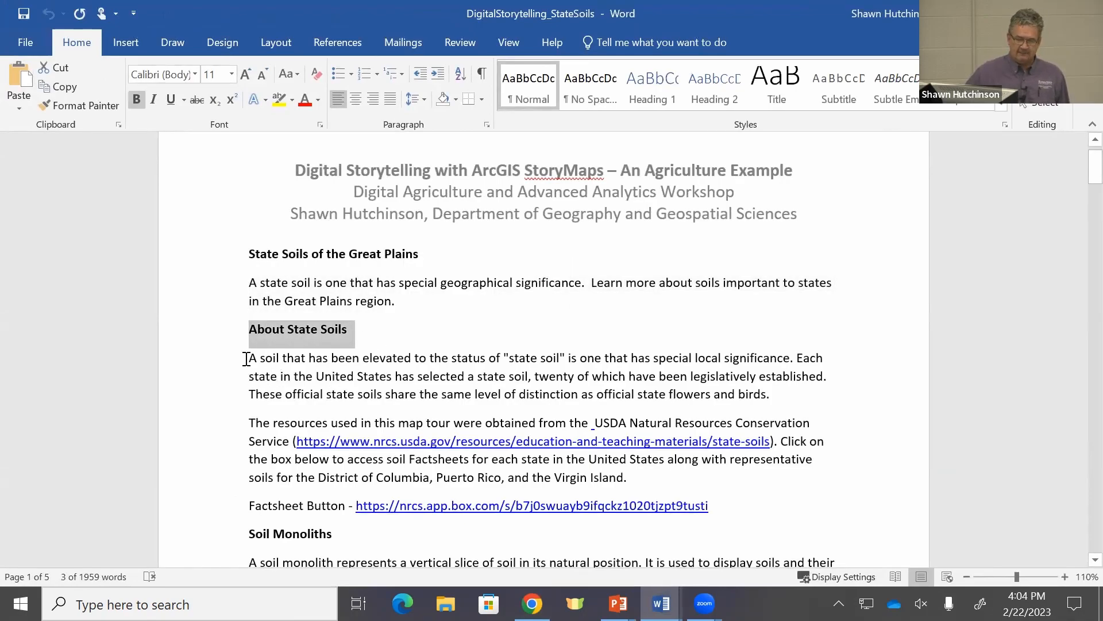
{"action": "left_click_drag", "start_coordinate": [248, 358], "coordinate": [665, 473]}
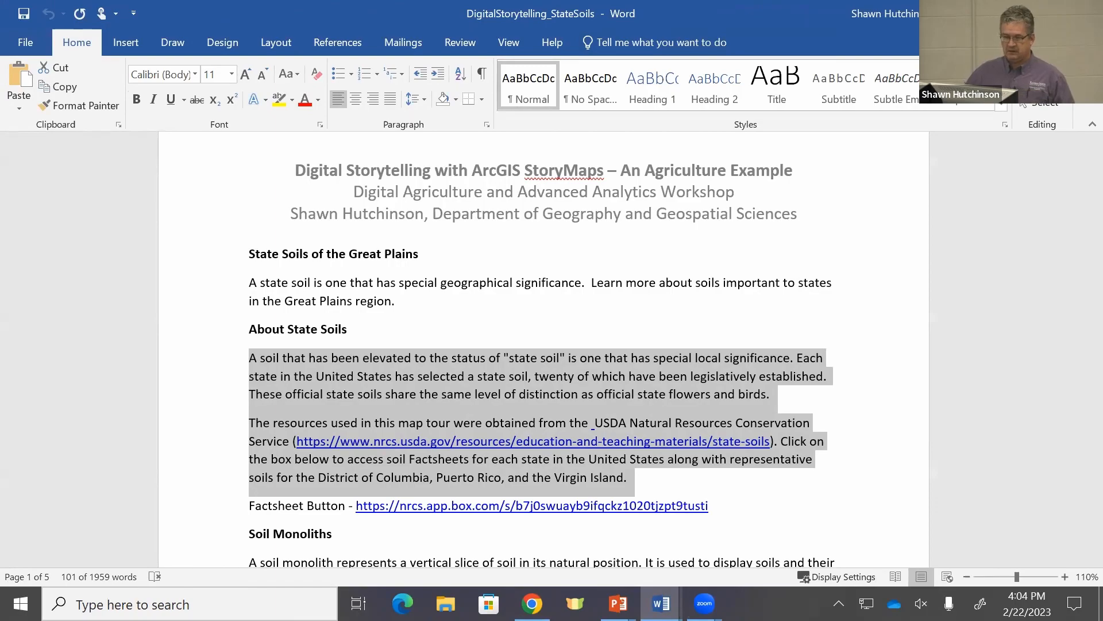
{"action": "key", "text": "alt+Tab"}
Add a text block between the story's byline and the map tour, reading "About State Soils"
{"action": "scroll", "coordinate": [942, 293], "scroll_direction": "down", "scroll_amount": 4}
{"action": "scroll", "coordinate": [578, 317], "scroll_direction": "up", "scroll_amount": 2}
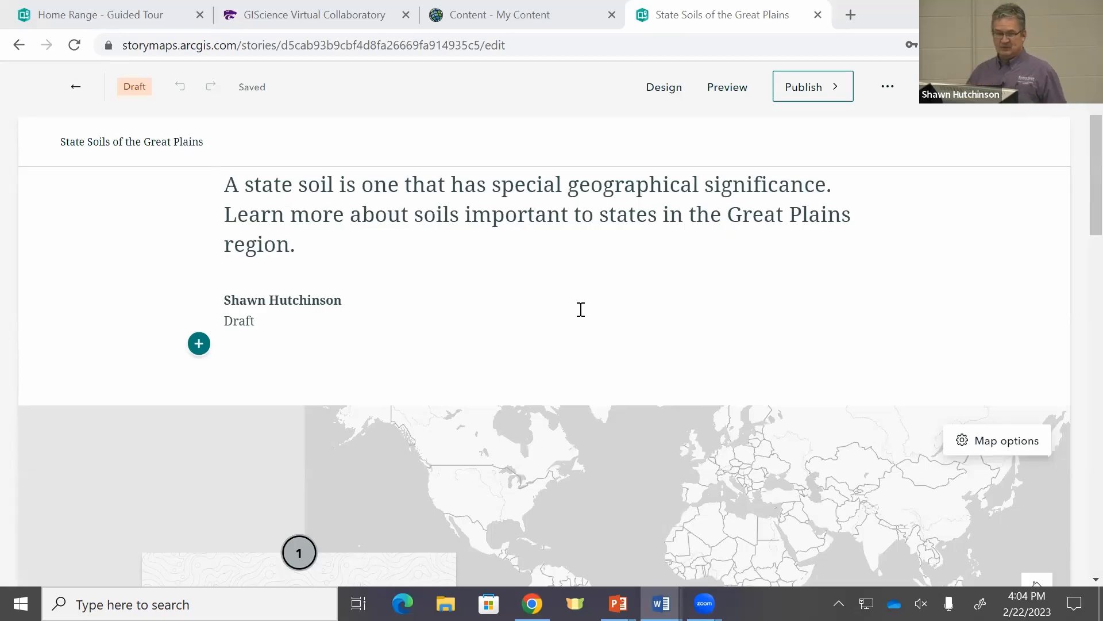
{"action": "scroll", "coordinate": [581, 309], "scroll_direction": "up", "scroll_amount": 3}
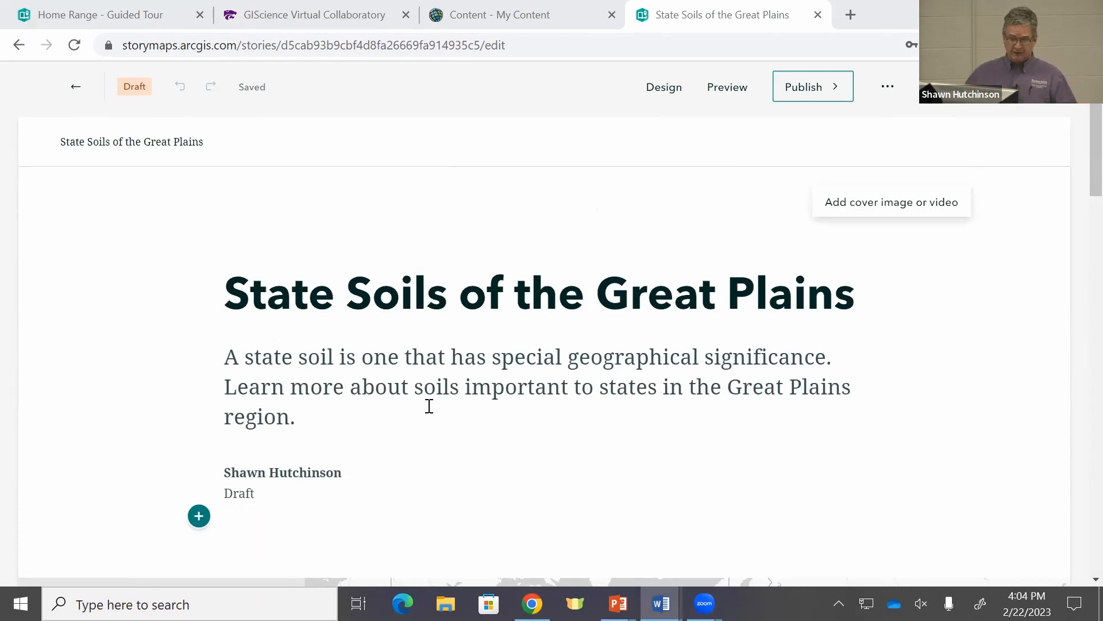
{"action": "scroll", "coordinate": [307, 541], "scroll_direction": "down", "scroll_amount": 2}
{"action": "mouse_move", "coordinate": [200, 444]}
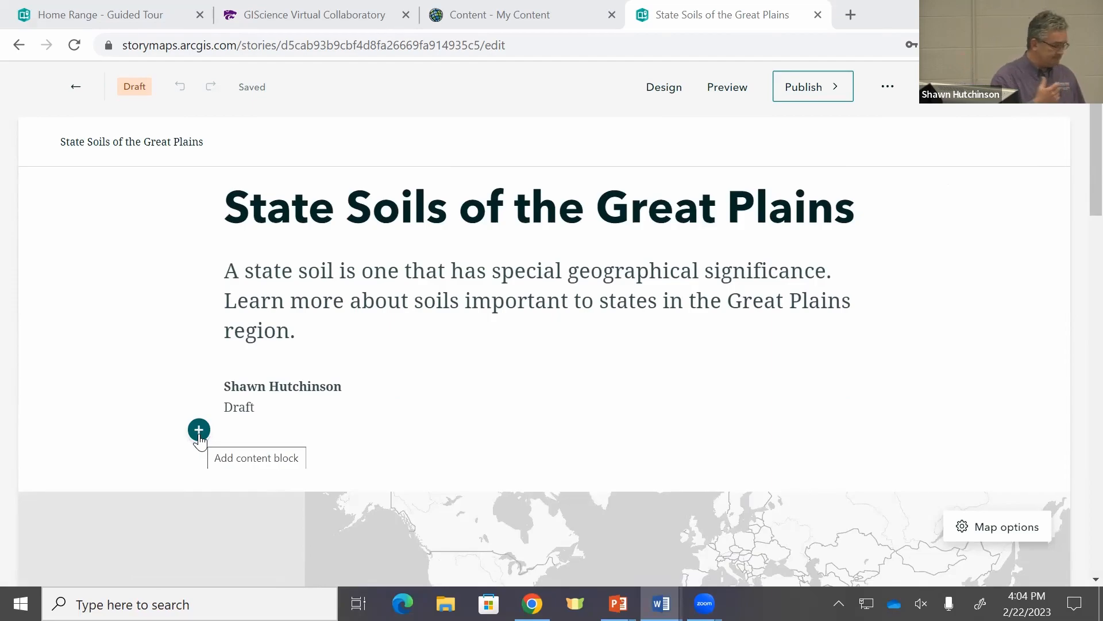
{"action": "left_click", "coordinate": [199, 431]}
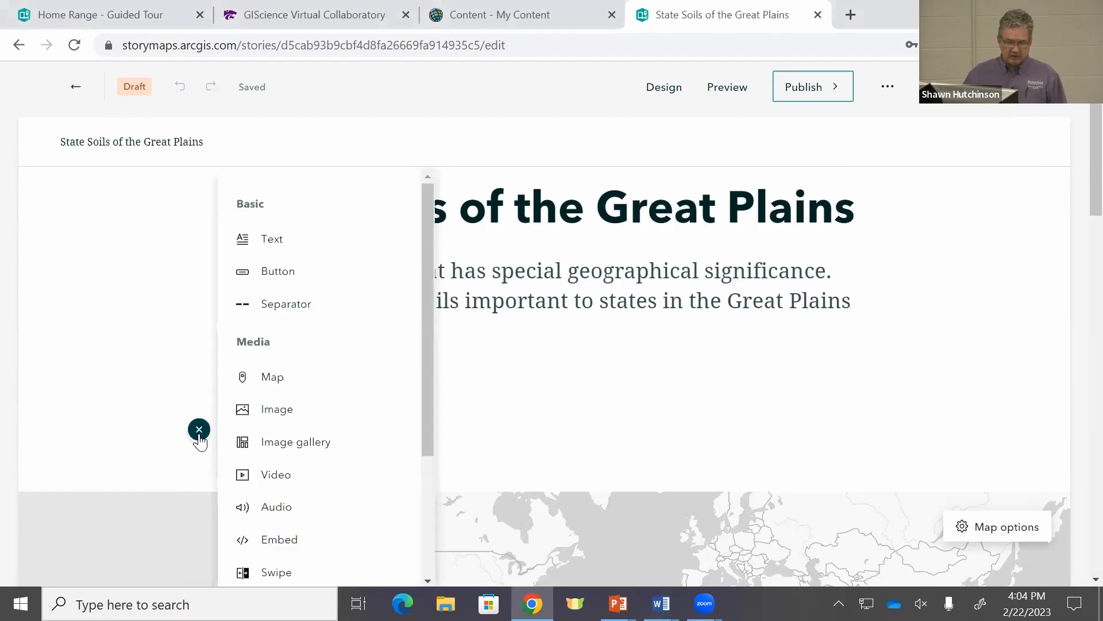
{"action": "scroll", "coordinate": [373, 425], "scroll_direction": "down", "scroll_amount": 3}
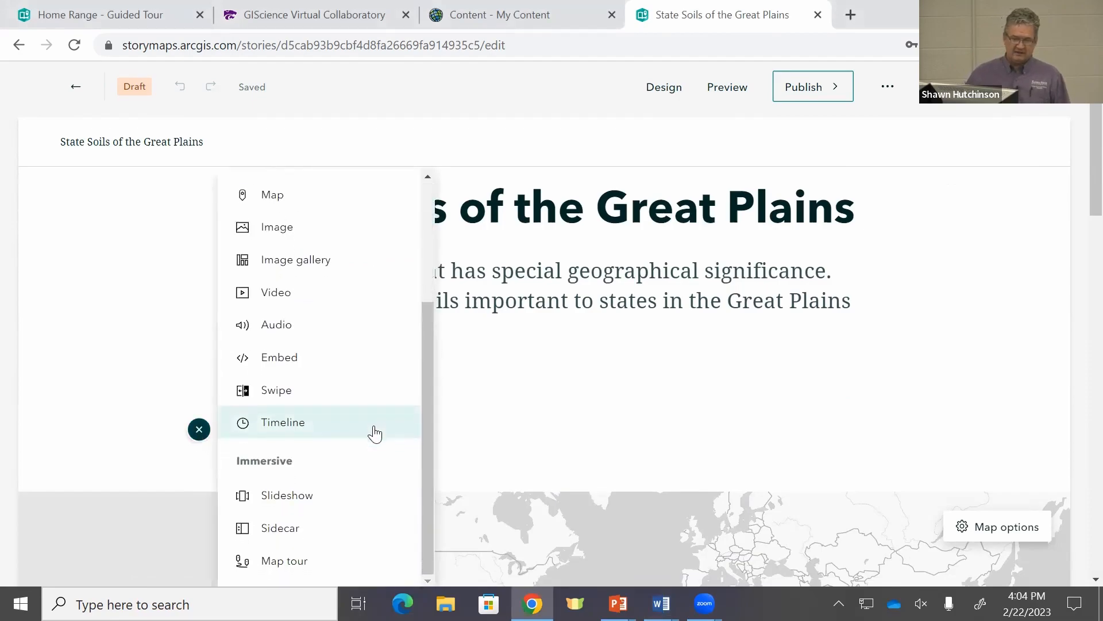
{"action": "scroll", "coordinate": [374, 431], "scroll_direction": "up", "scroll_amount": 3}
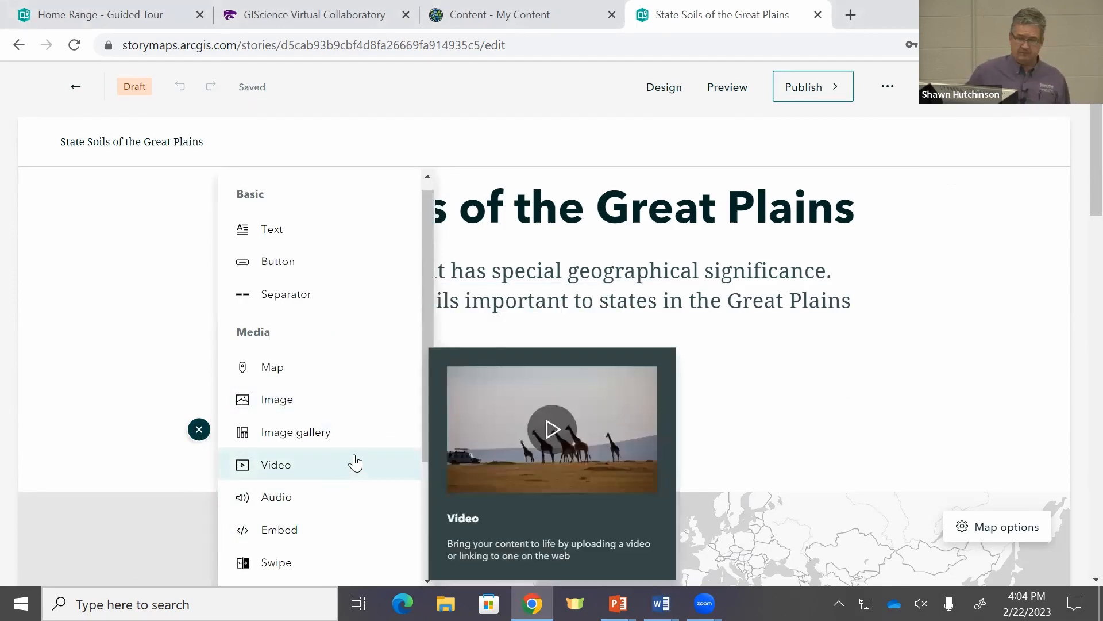
{"action": "left_click", "coordinate": [312, 243]}
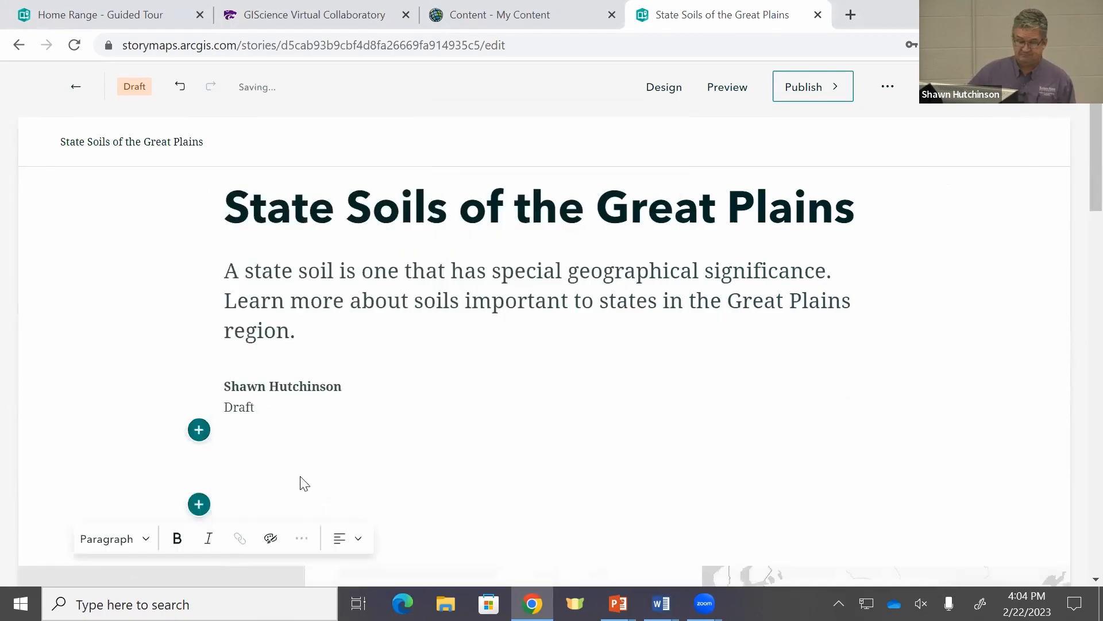
{"action": "left_click", "coordinate": [273, 503]}
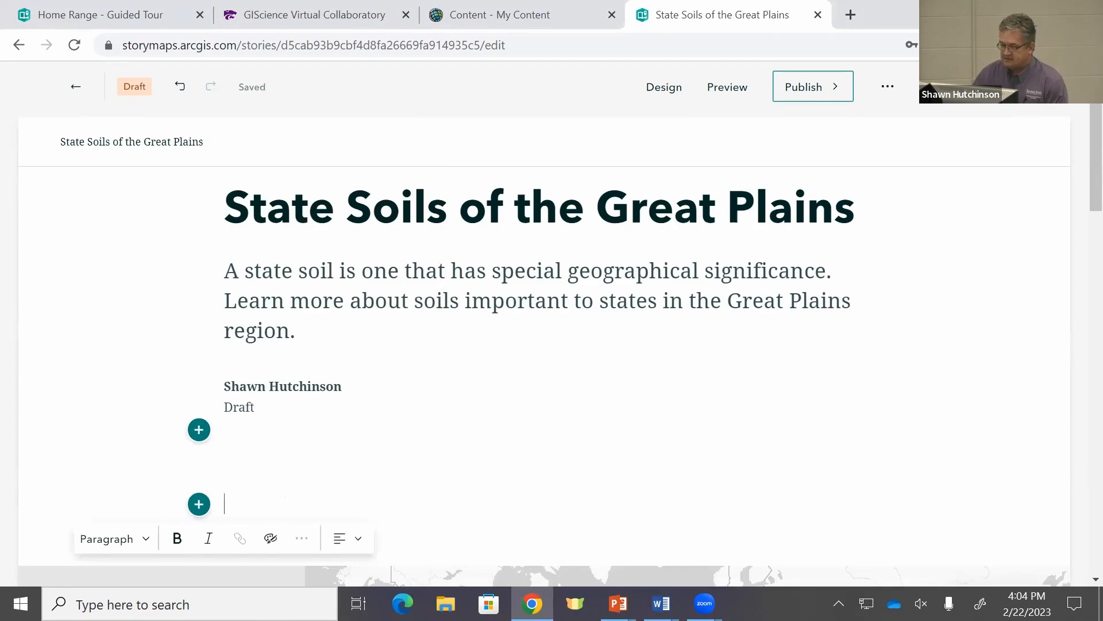
{"action": "type", "text": "About "}
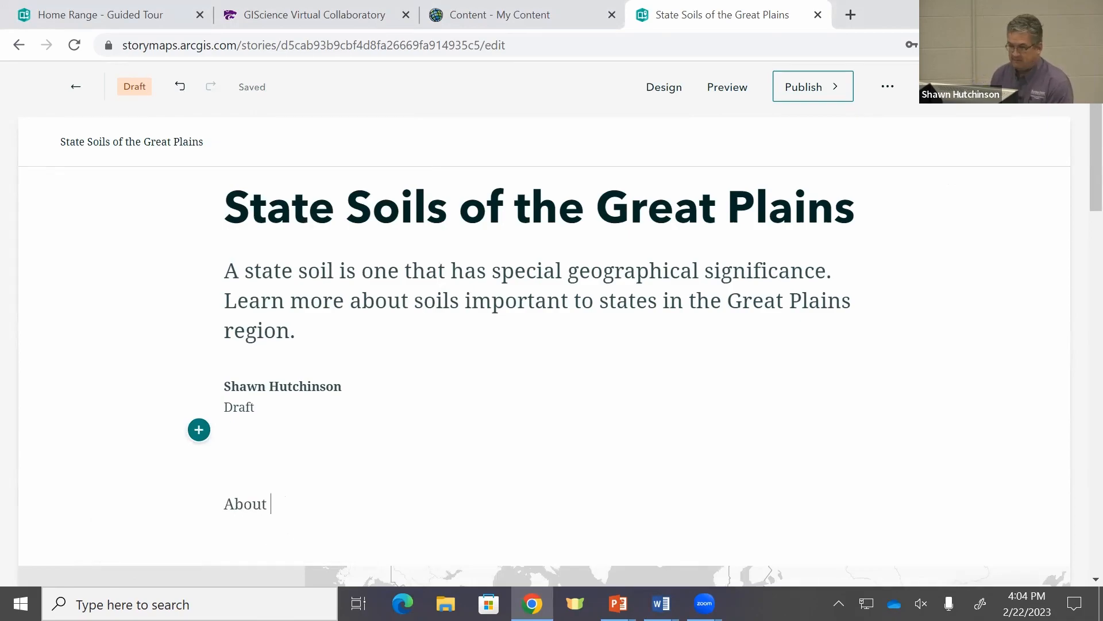
{"action": "type", "text": "State Soils"}
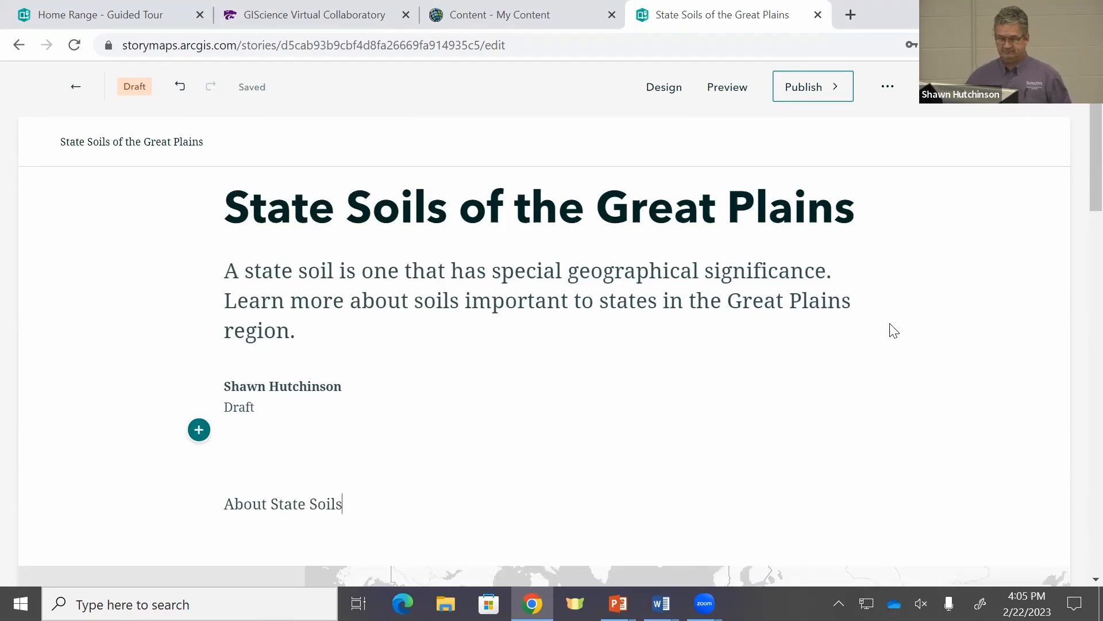
Add a text block below "About State Soils" containing the two copied paragraphs on state soils and the USDA Natural Resources Conservation Service resources
{"action": "scroll", "coordinate": [660, 362], "scroll_direction": "down", "scroll_amount": 4}
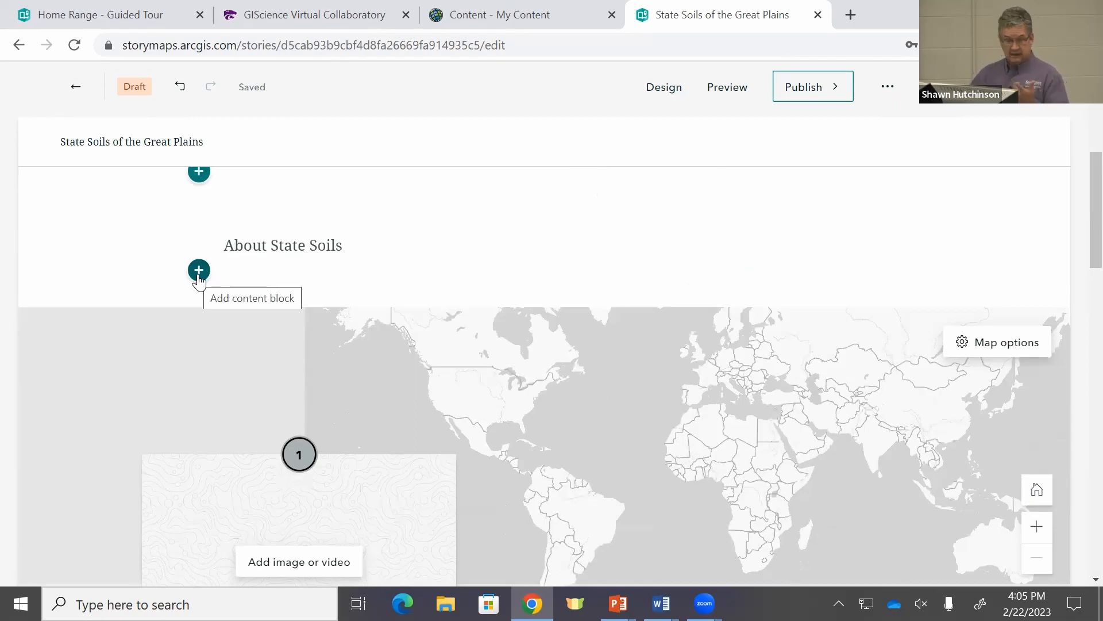
{"action": "left_click", "coordinate": [199, 270]}
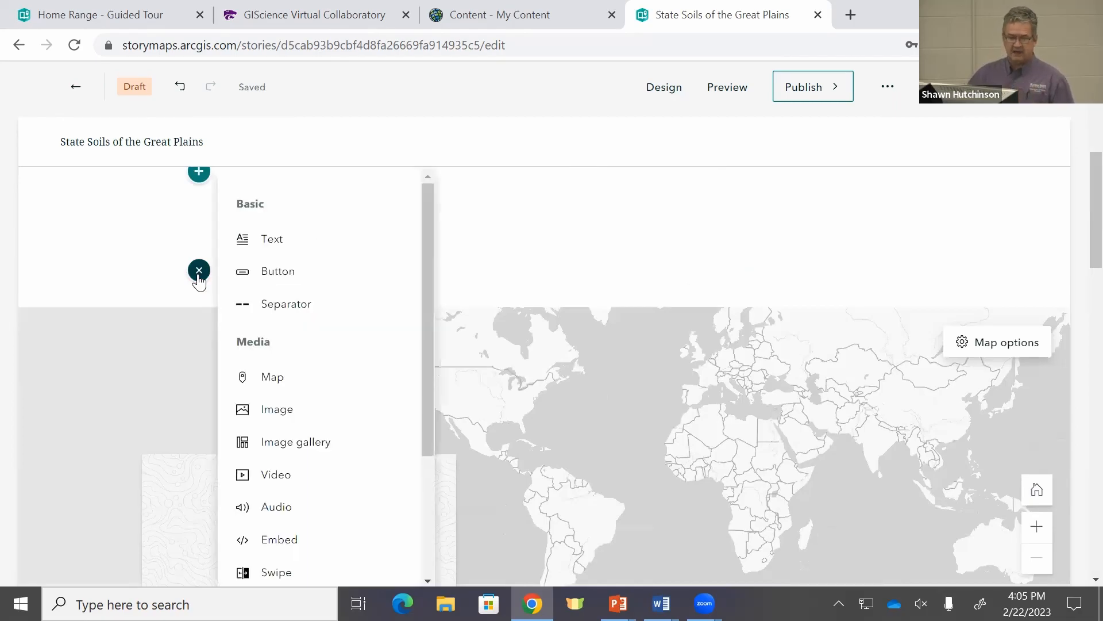
{"action": "left_click", "coordinate": [268, 239]}
{"action": "key", "text": "alt+Tab"}
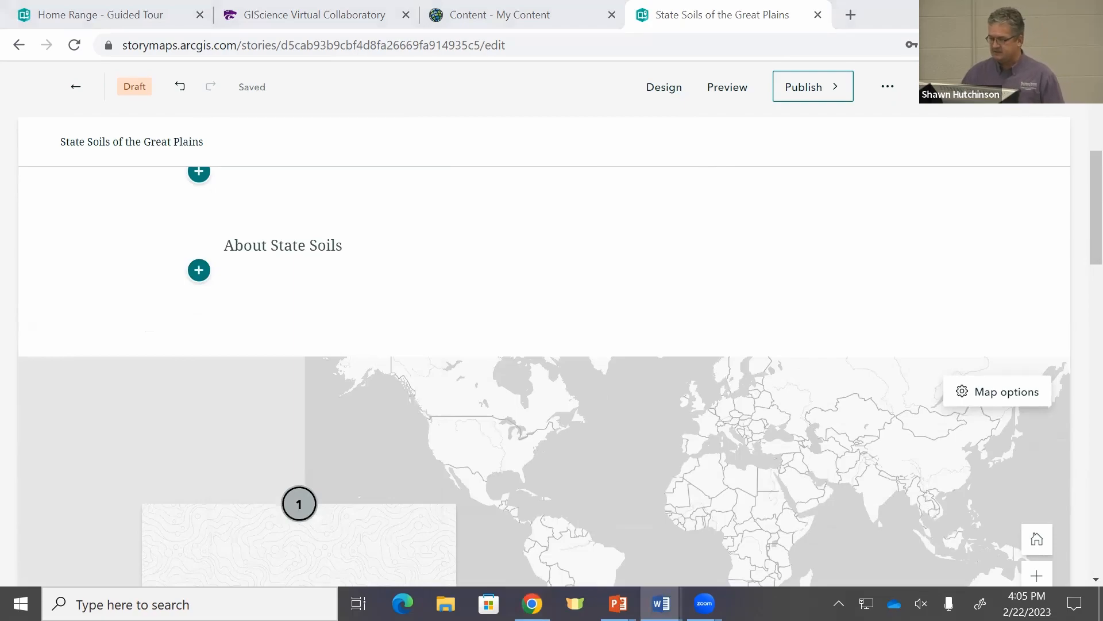
{"action": "right_click", "coordinate": [270, 317]}
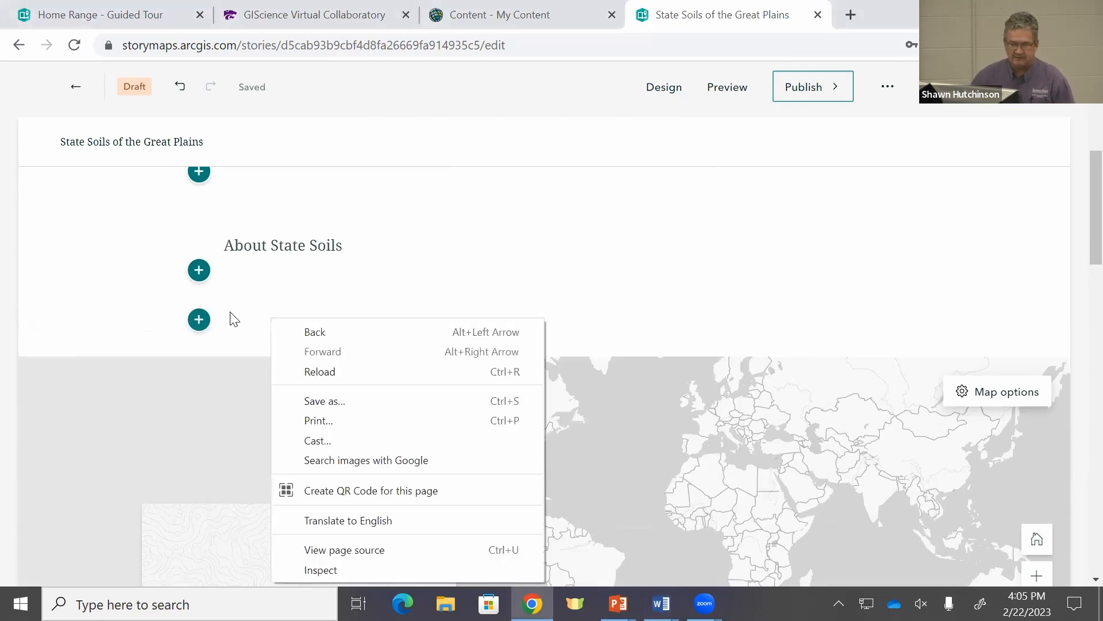
{"action": "left_click", "coordinate": [201, 319]}
{"action": "left_click", "coordinate": [201, 319]}
{"action": "left_click", "coordinate": [271, 252]}
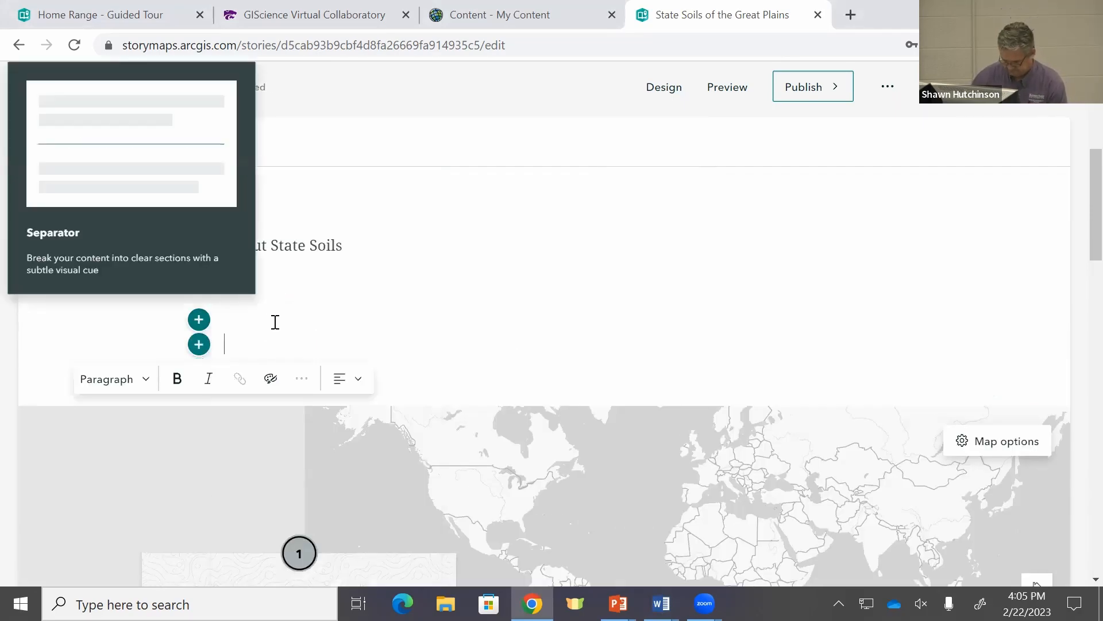
{"action": "type", "text": "A soil that has been elevated to the status of \"state soil\" is one that has special local significance. Each state in the United States has selected a state soil, twenty of which have been legislatively established.  These official state soils share the same level of distinction as official state flowers and birds.  The resources used in this map tour were obtained from the  USDA Natural Resources Conservation Service (https://www.nrcs.usda.gov/resources/education-and-teaching-materials/state-soils). Click on the box below to access soil Factsheets for each state in the United States along with representative soils for the District of Columbia, Puerto Rico, and the Virgin Island."}
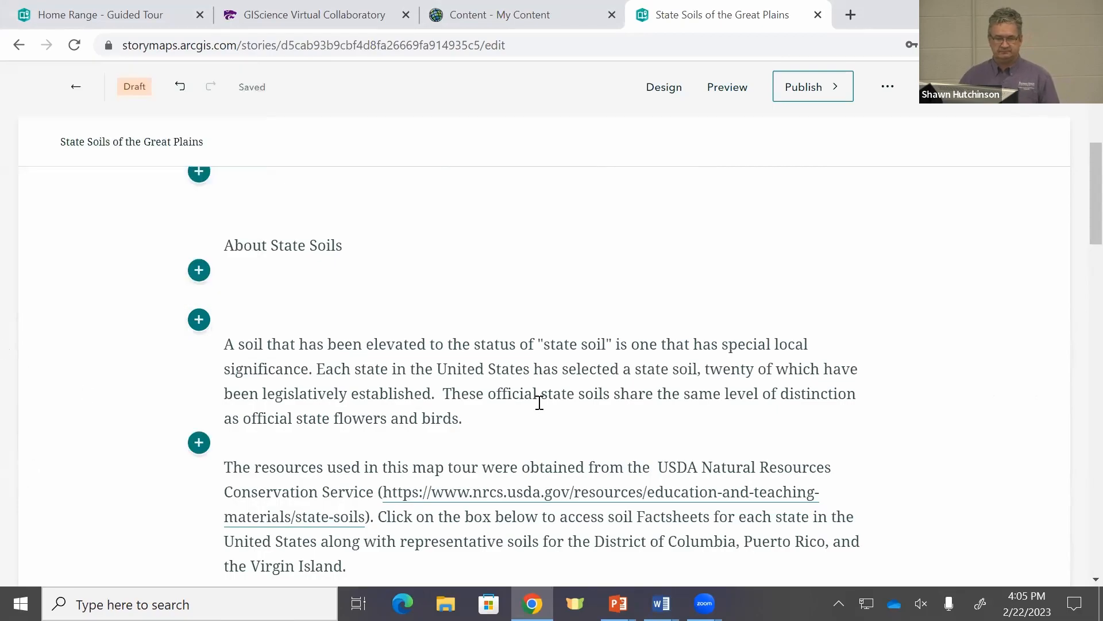
Format the "About State Soils" text as a Heading
{"action": "scroll", "coordinate": [592, 396], "scroll_direction": "down", "scroll_amount": 3}
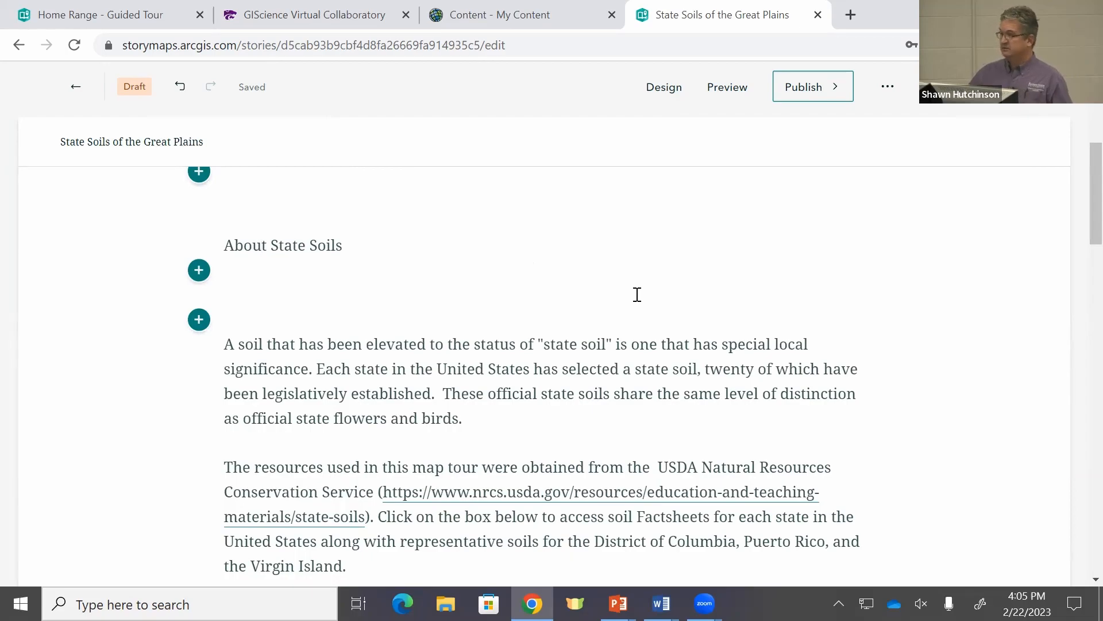
{"action": "right_click", "coordinate": [240, 245]}
{"action": "left_click", "coordinate": [227, 245]}
{"action": "left_click_drag", "start_coordinate": [227, 245], "coordinate": [362, 246]}
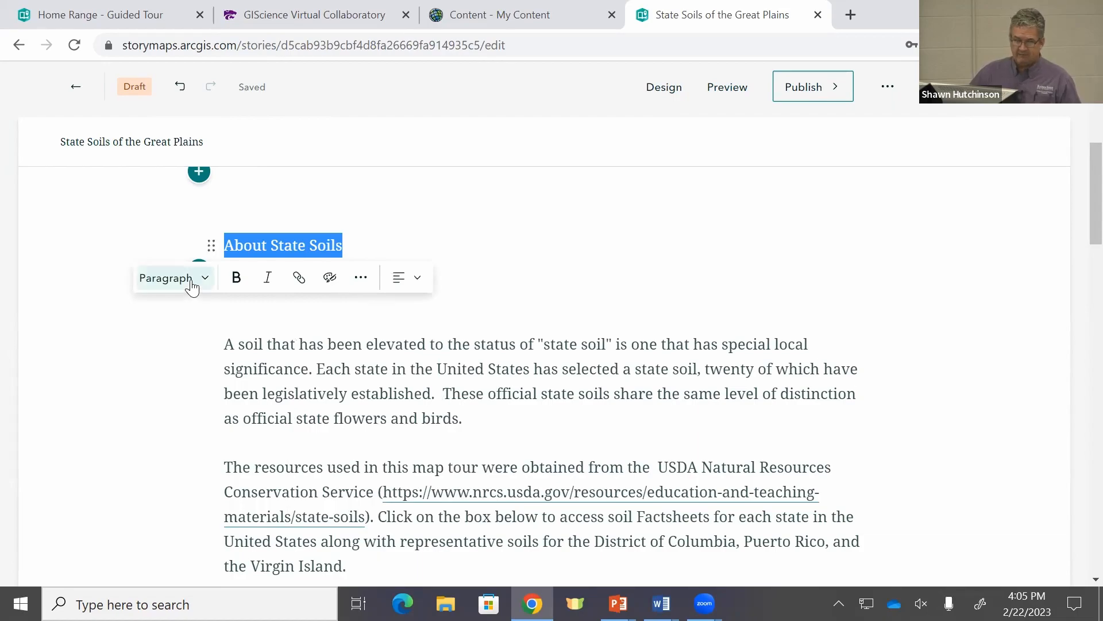
{"action": "left_click", "coordinate": [192, 285]}
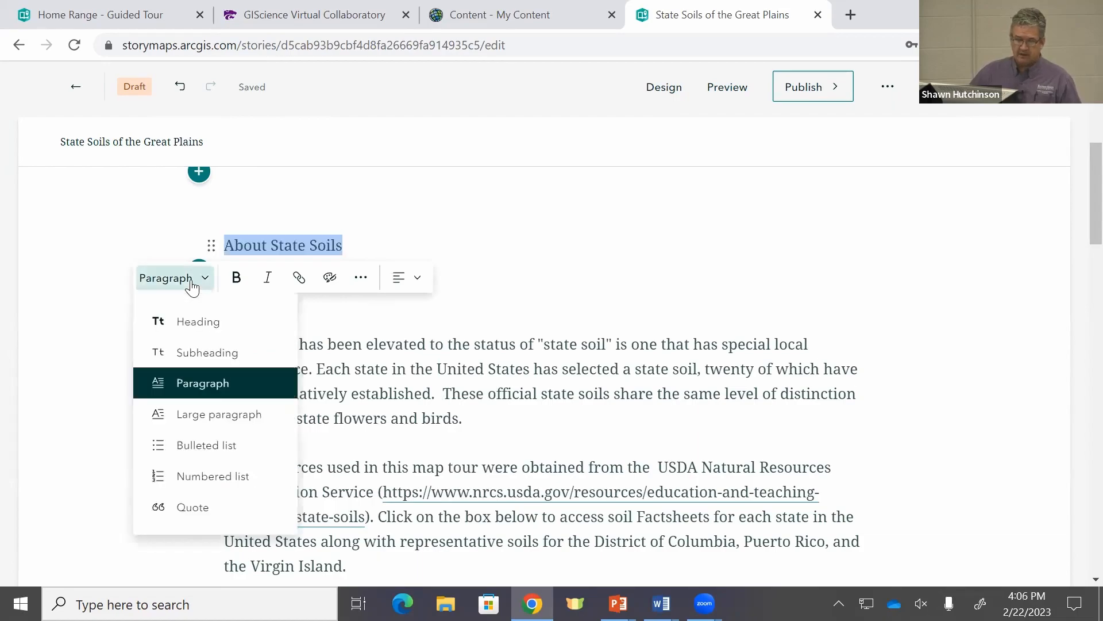
{"action": "left_click", "coordinate": [210, 335]}
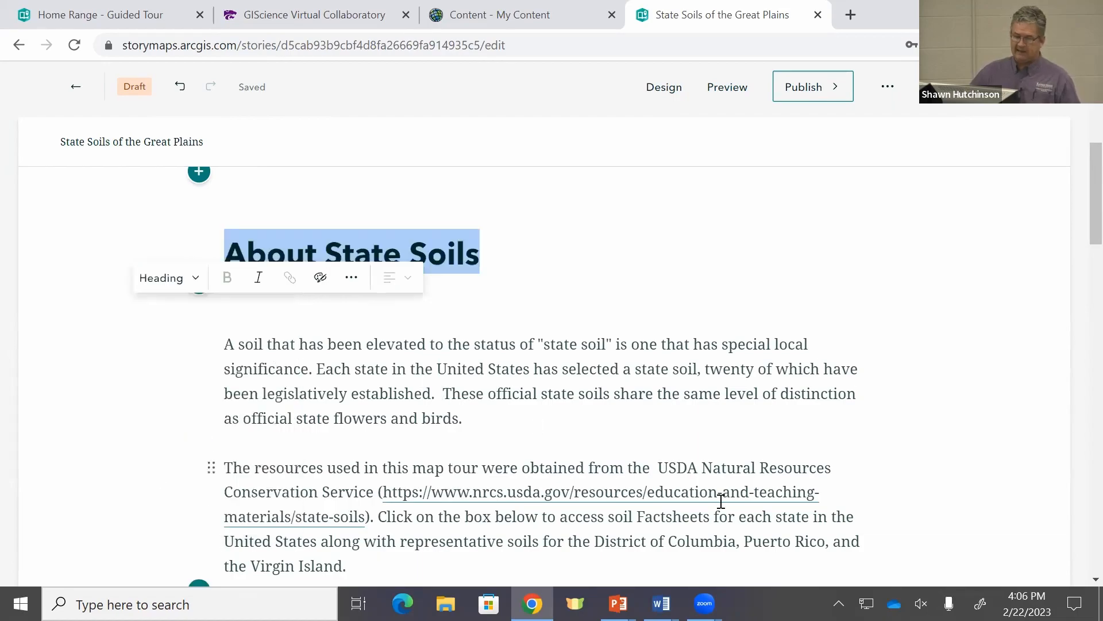
{"action": "left_click", "coordinate": [792, 451]}
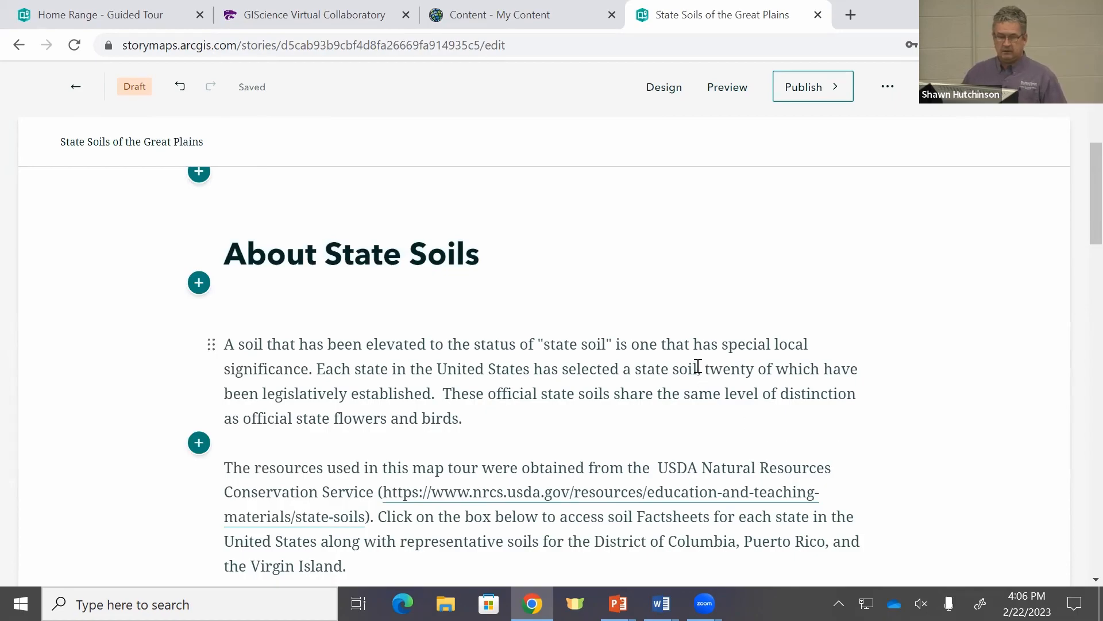
Try to link "USDA Natural Resources Conservation Service" in the second paragraph to the nrcs.usda.gov state-soils address given in the parentheses
{"action": "scroll", "coordinate": [696, 367], "scroll_direction": "down", "scroll_amount": 1}
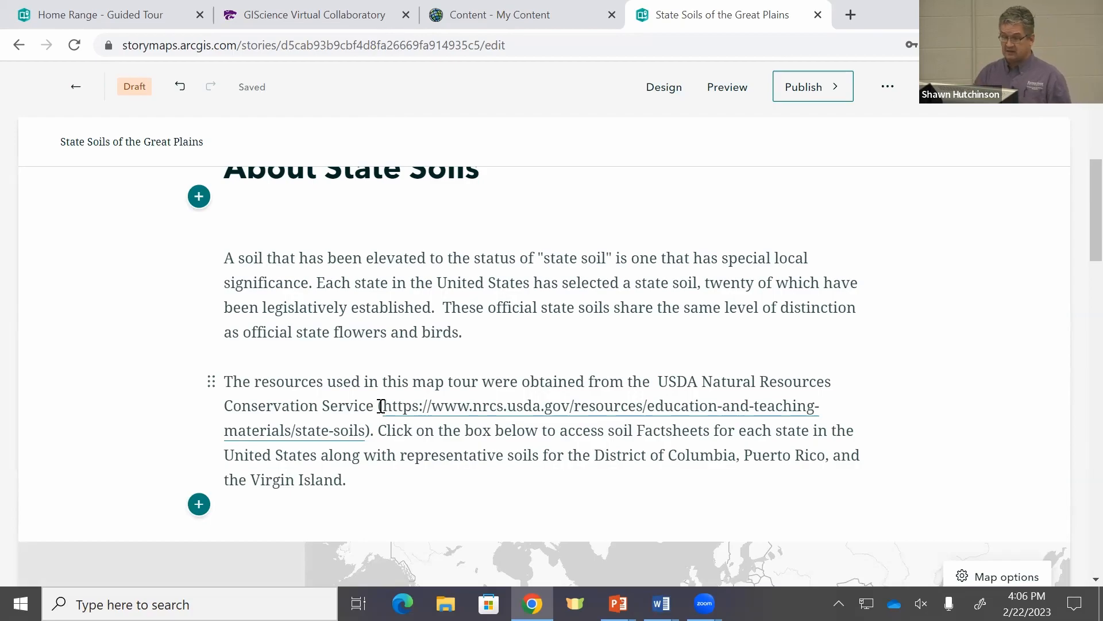
{"action": "left_click_drag", "start_coordinate": [392, 405], "coordinate": [367, 428]}
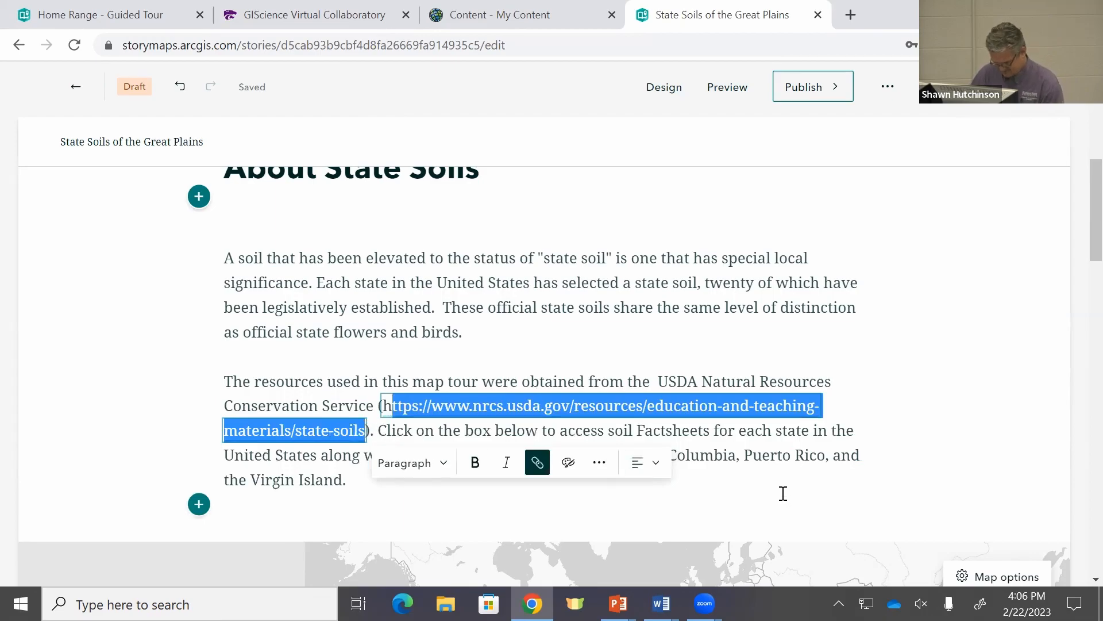
{"action": "left_click_drag", "start_coordinate": [659, 381], "coordinate": [371, 402]}
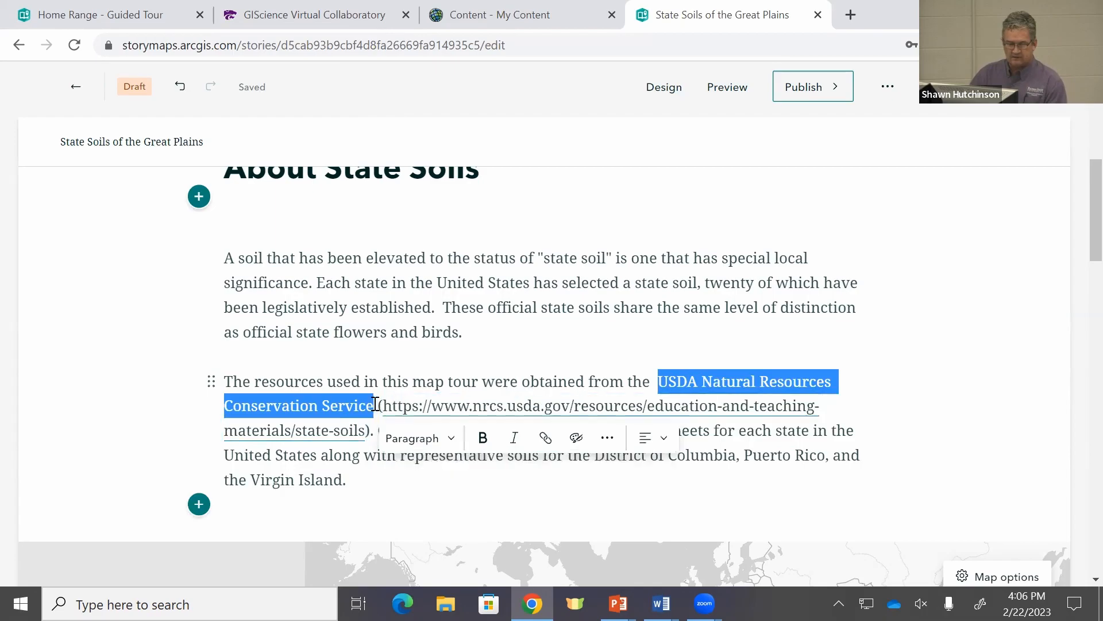
{"action": "left_click", "coordinate": [546, 443]}
{"action": "key", "text": "ctrl+v"}
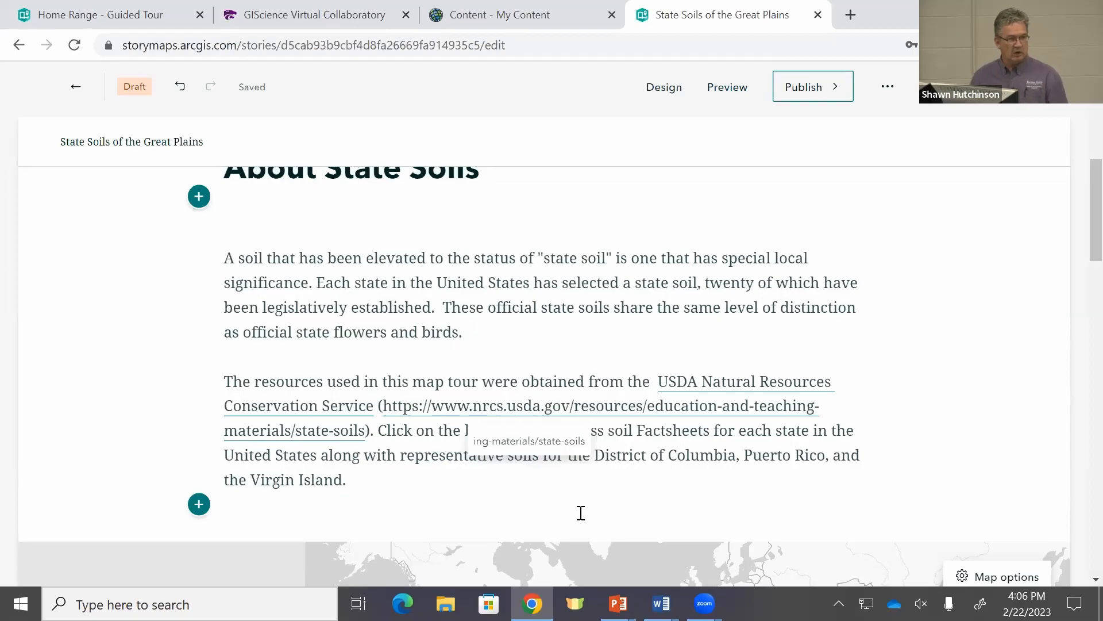
{"action": "key", "text": "Return"}
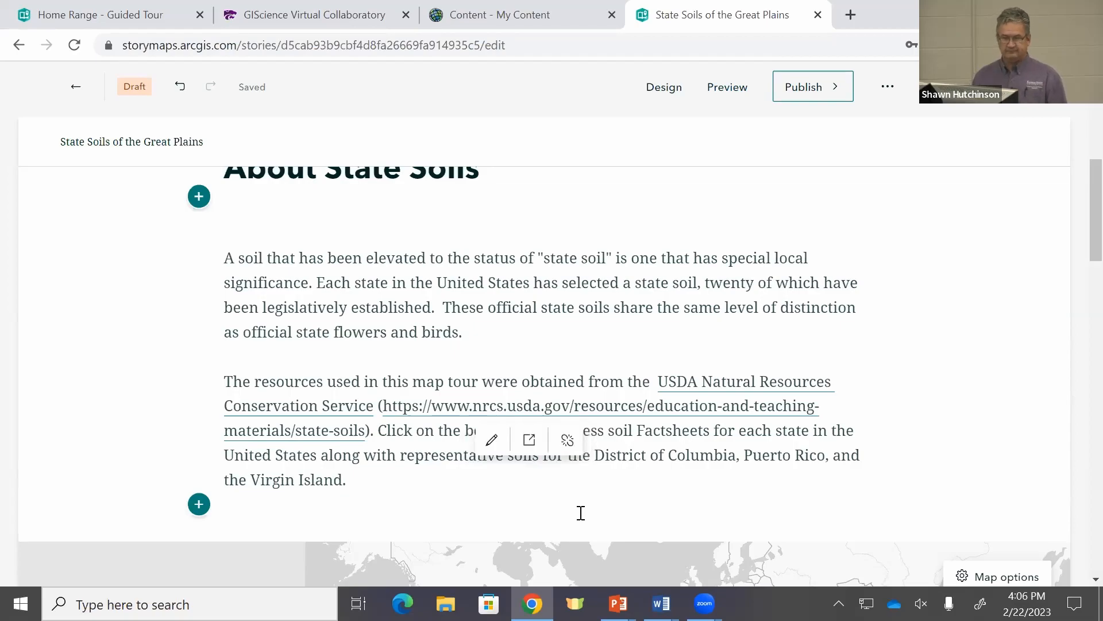
{"action": "left_click", "coordinate": [767, 469]}
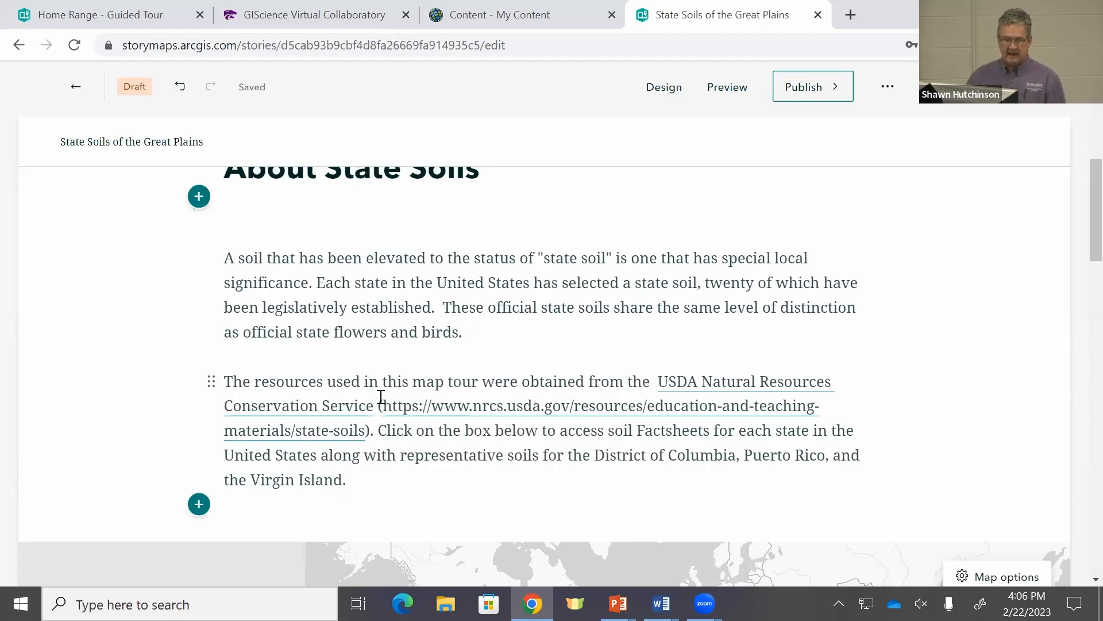
Delete the parenthesised web address from the second paragraph, along with the extra spaces before and after "USDA Natural Resources Conservation Service"
{"action": "left_click_drag", "start_coordinate": [379, 405], "coordinate": [371, 430]}
{"action": "key", "text": "BackSpace"}
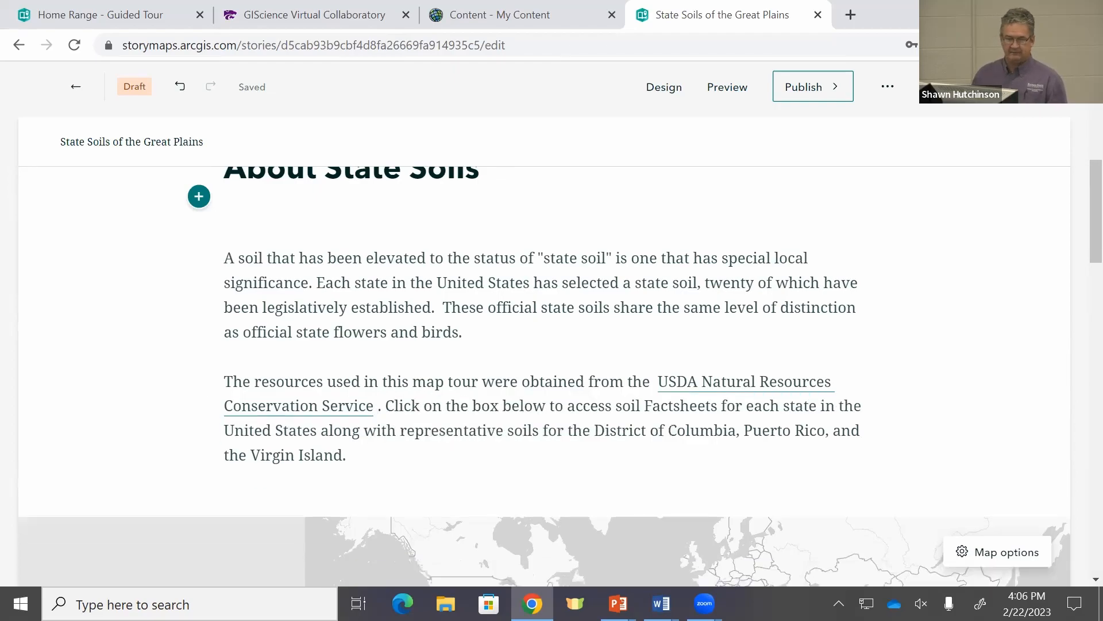
{"action": "key", "text": "BackSpace"}
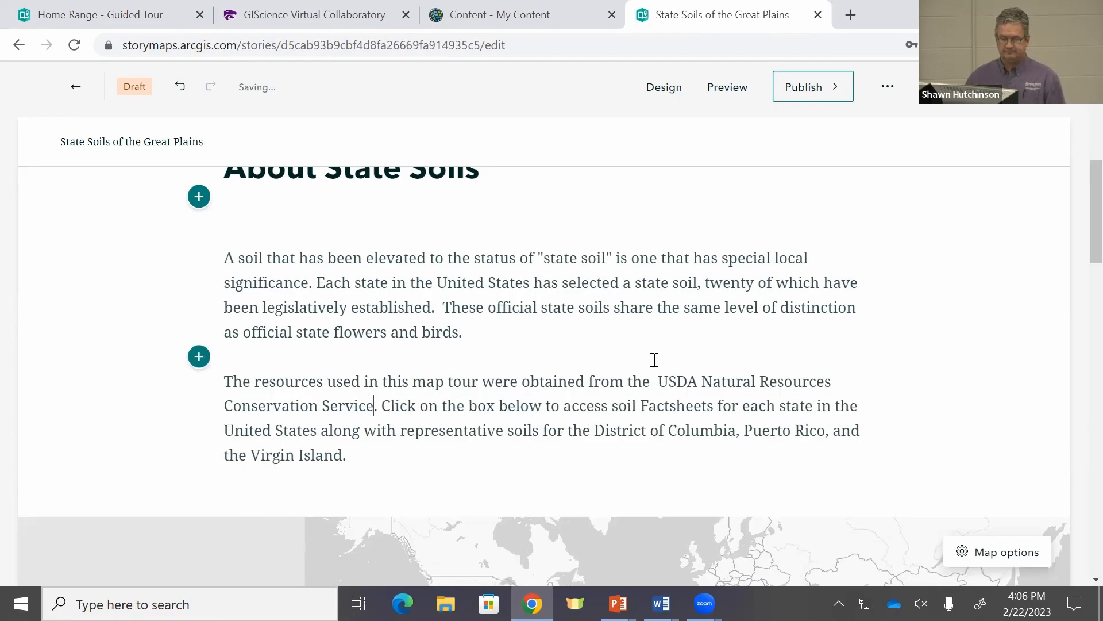
{"action": "key", "text": "BackSpace"}
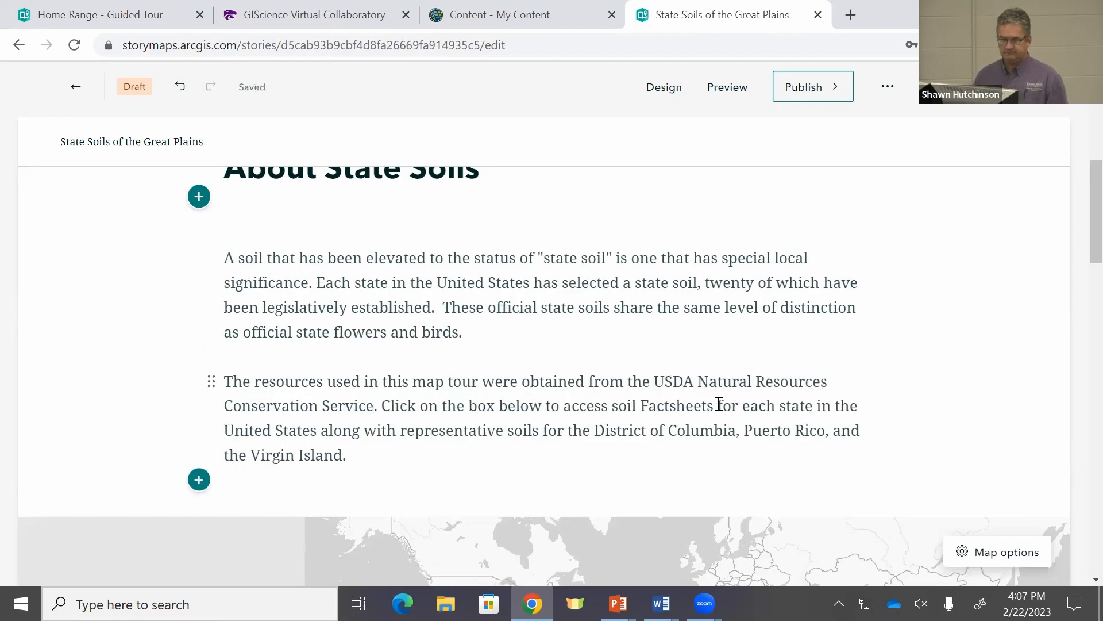
Try relinking "USDA Natural Resources Conservation Service" to the copied state-soils address, and undo the link
{"action": "left_click_drag", "start_coordinate": [659, 381], "coordinate": [374, 406]}
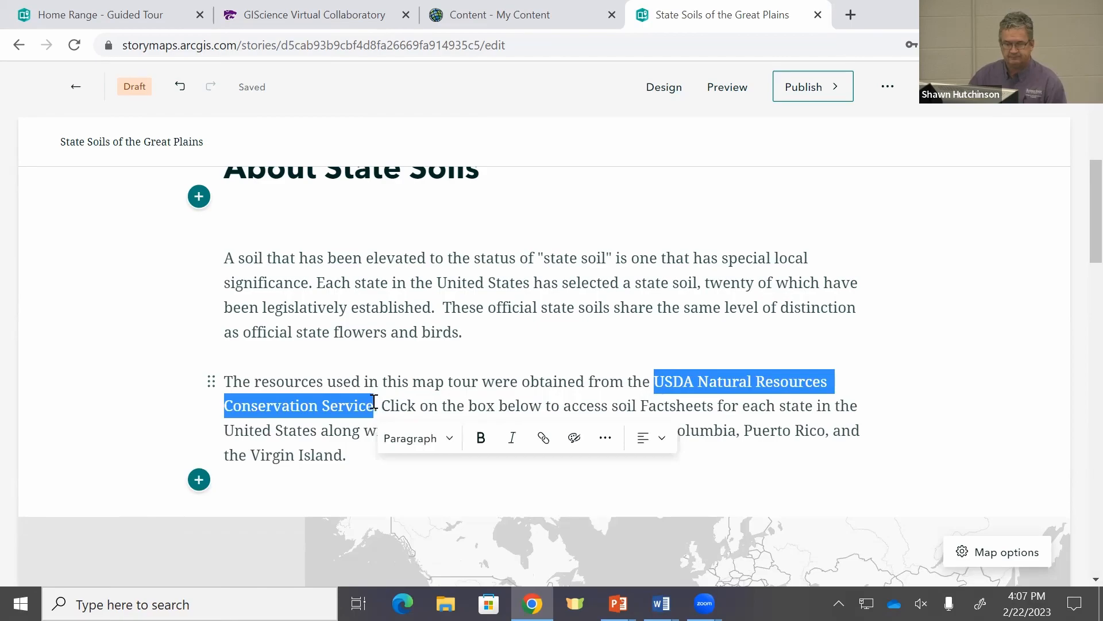
{"action": "left_click", "coordinate": [543, 438]}
{"action": "key", "text": "ctrl+v"}
{"action": "key", "text": "Return"}
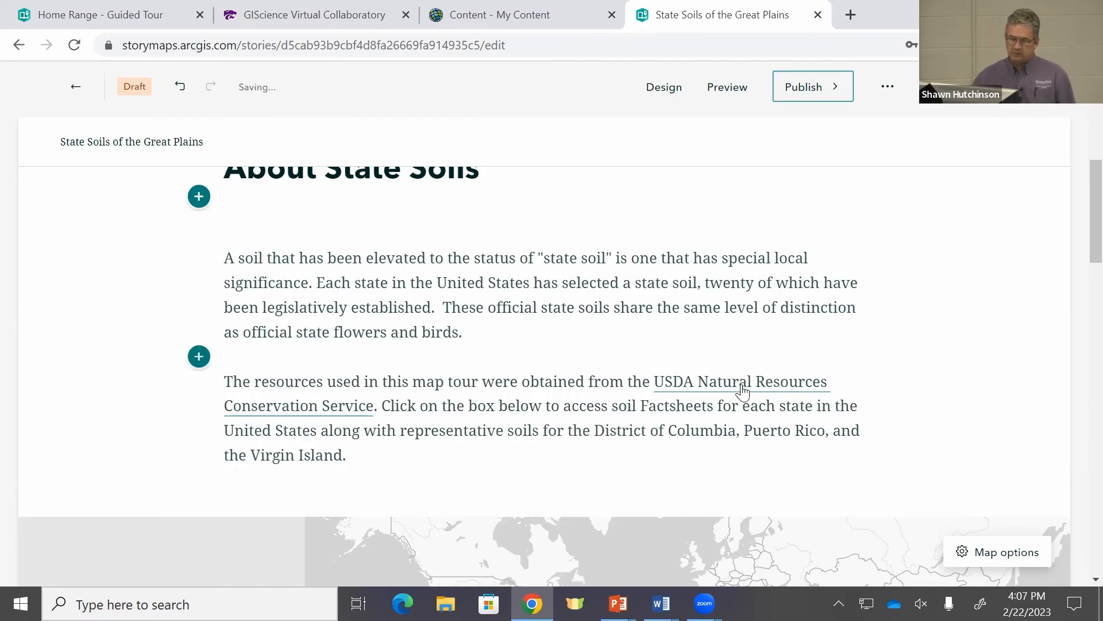
{"action": "key", "text": "ctrl+z"}
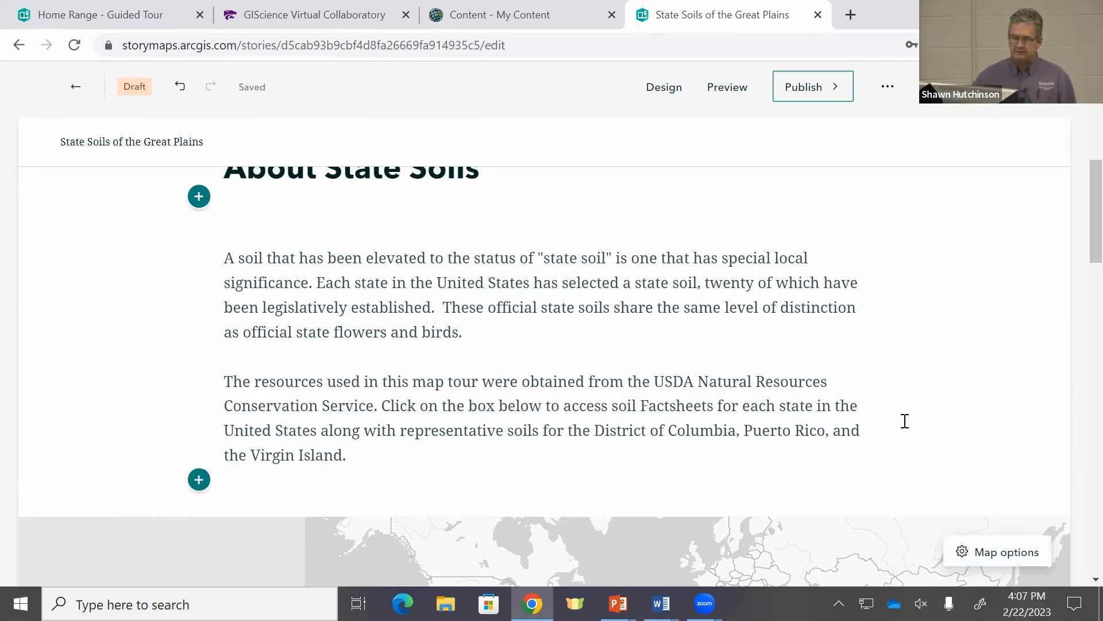
Add a button block below the second About State Soils paragraph, labelled "Soil Factsheets"
{"action": "scroll", "coordinate": [956, 318], "scroll_direction": "up", "scroll_amount": 4}
{"action": "scroll", "coordinate": [862, 411], "scroll_direction": "down", "scroll_amount": 6}
{"action": "scroll", "coordinate": [828, 347], "scroll_direction": "up", "scroll_amount": 8}
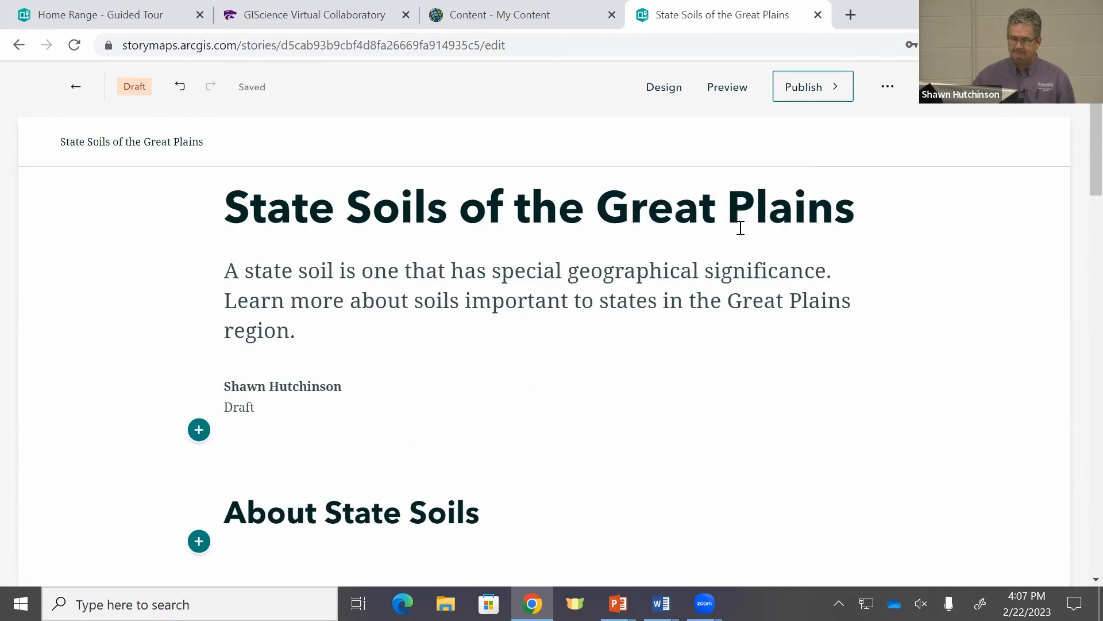
{"action": "scroll", "coordinate": [735, 305], "scroll_direction": "down", "scroll_amount": 4}
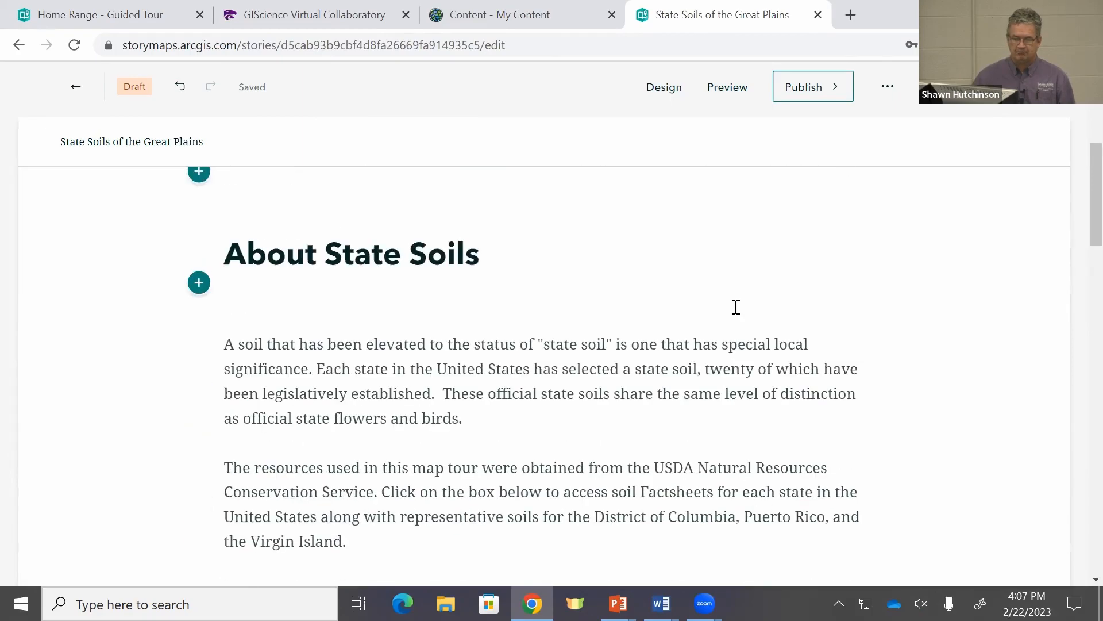
{"action": "scroll", "coordinate": [739, 302], "scroll_direction": "down", "scroll_amount": 3}
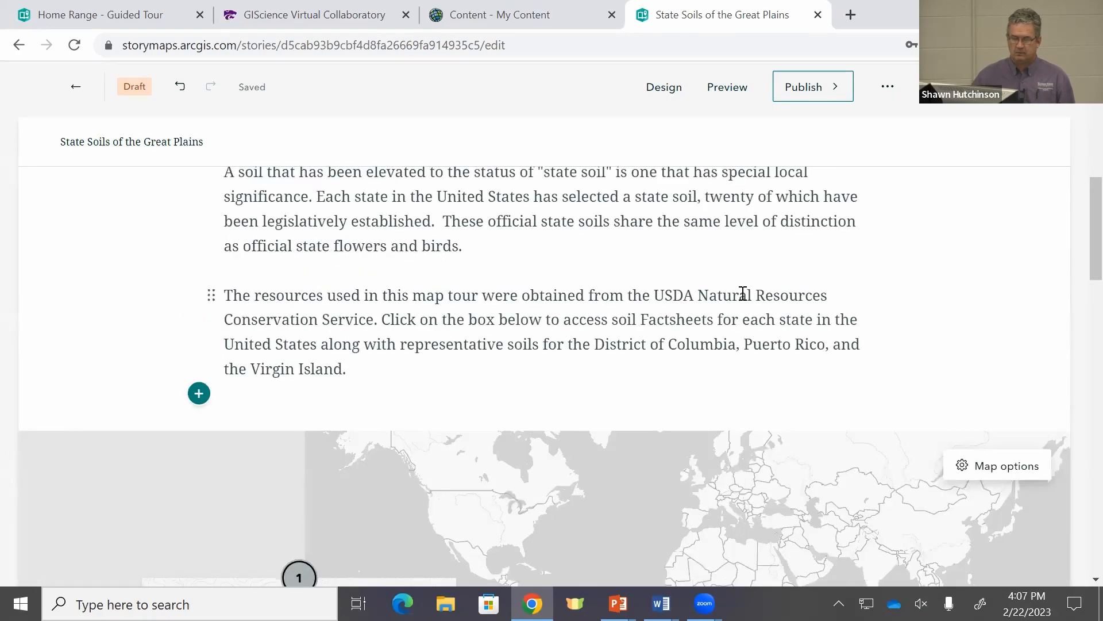
{"action": "scroll", "coordinate": [743, 294], "scroll_direction": "down", "scroll_amount": 2}
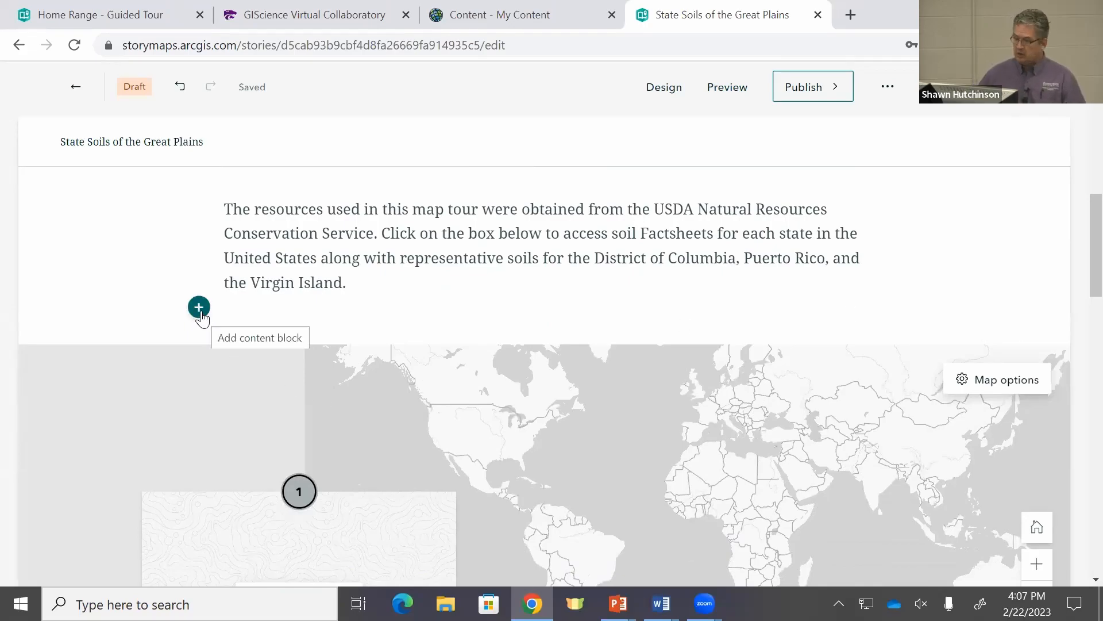
{"action": "key", "text": "alt+Tab"}
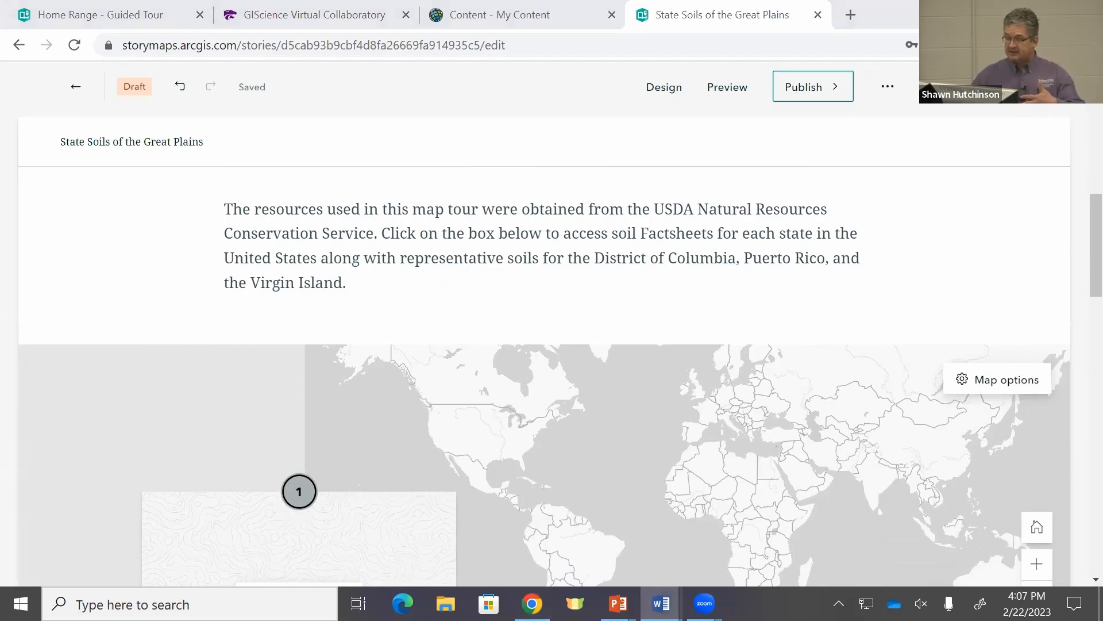
{"action": "left_click", "coordinate": [198, 307]}
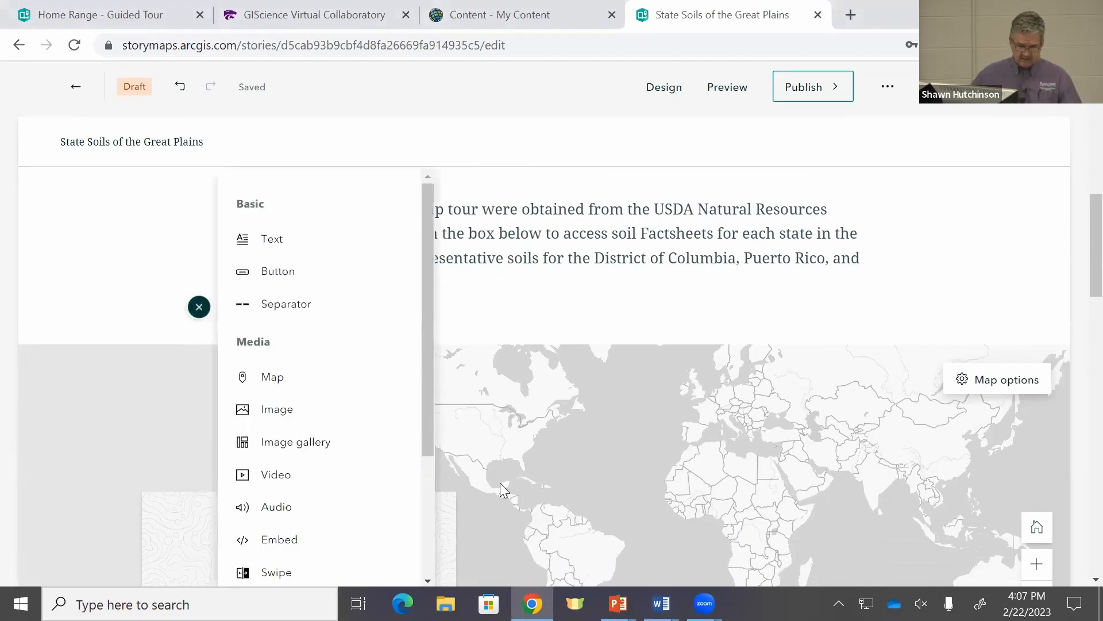
{"action": "left_click", "coordinate": [272, 282]}
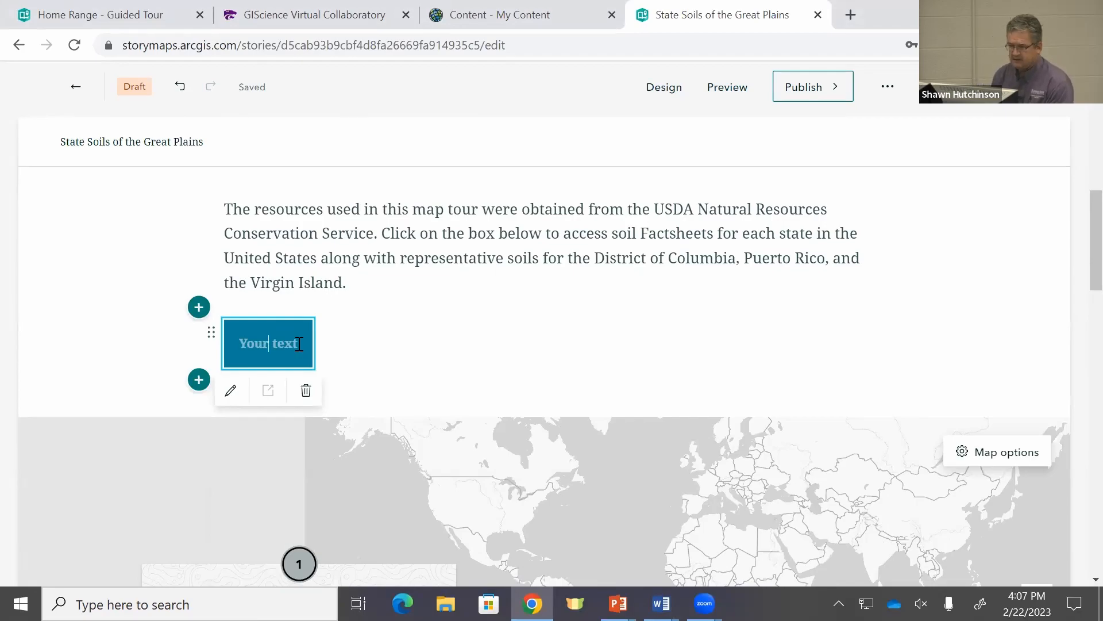
{"action": "type", "text": "S"}
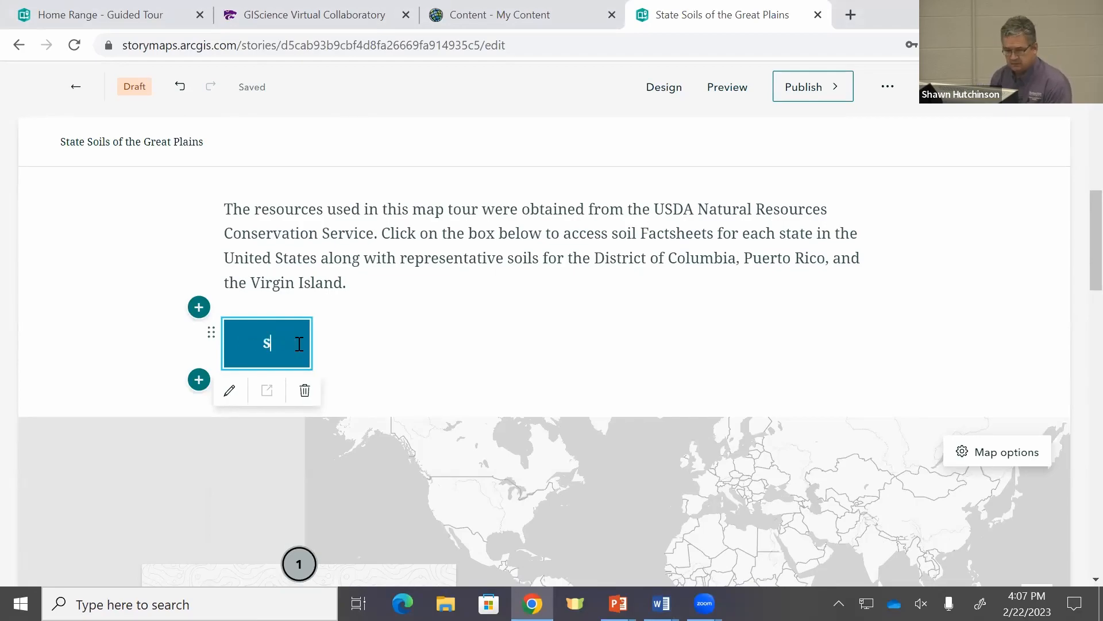
{"action": "type", "text": "oil Factsheets"}
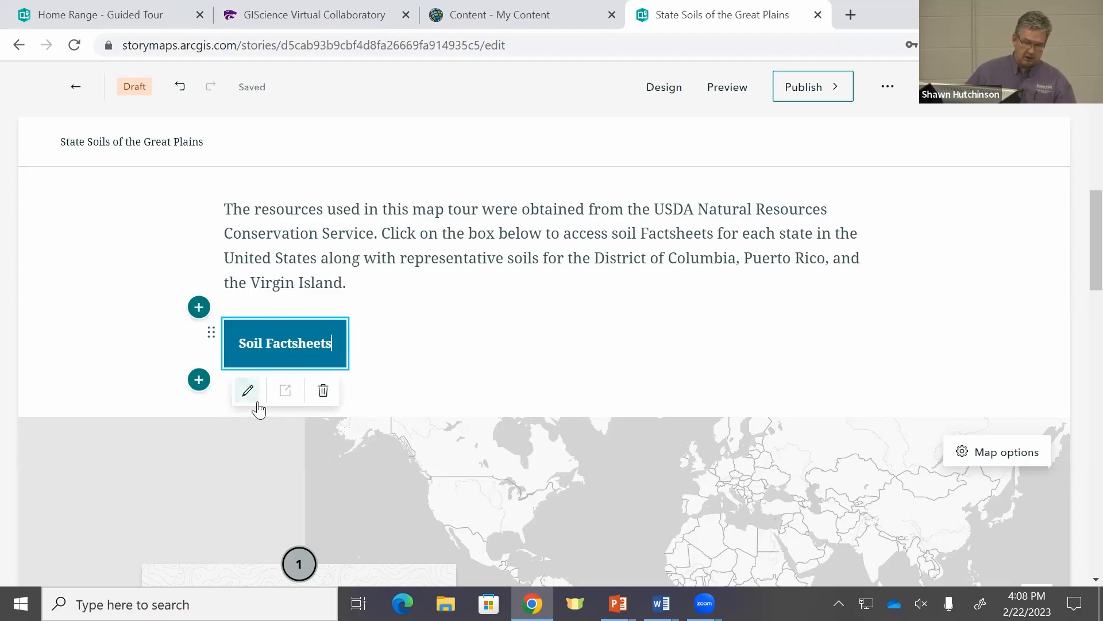
{"action": "left_click", "coordinate": [448, 384]}
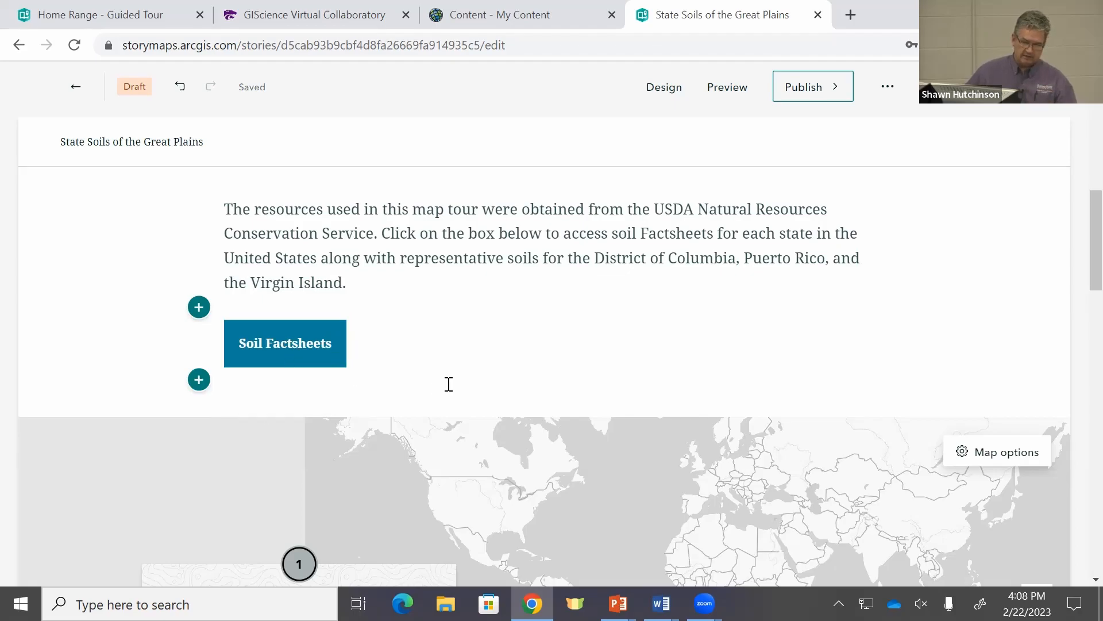
Switch to Word, copy the web address for the soil factsheets, and return to the story draft in the browser
{"action": "left_click", "coordinate": [258, 391]}
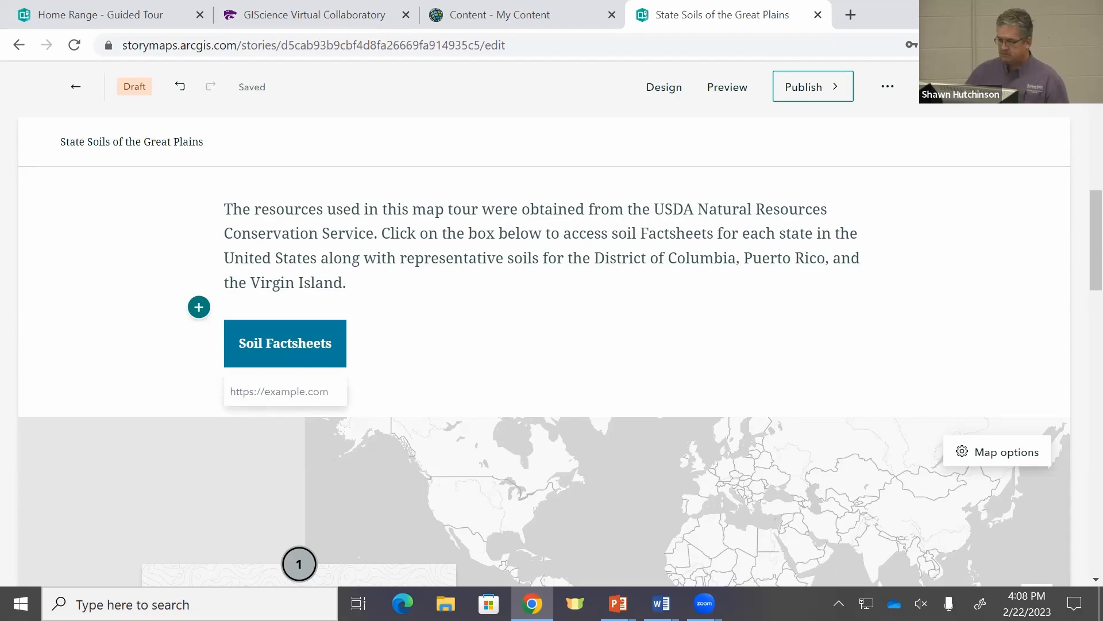
{"action": "key", "text": "alt+Tab"}
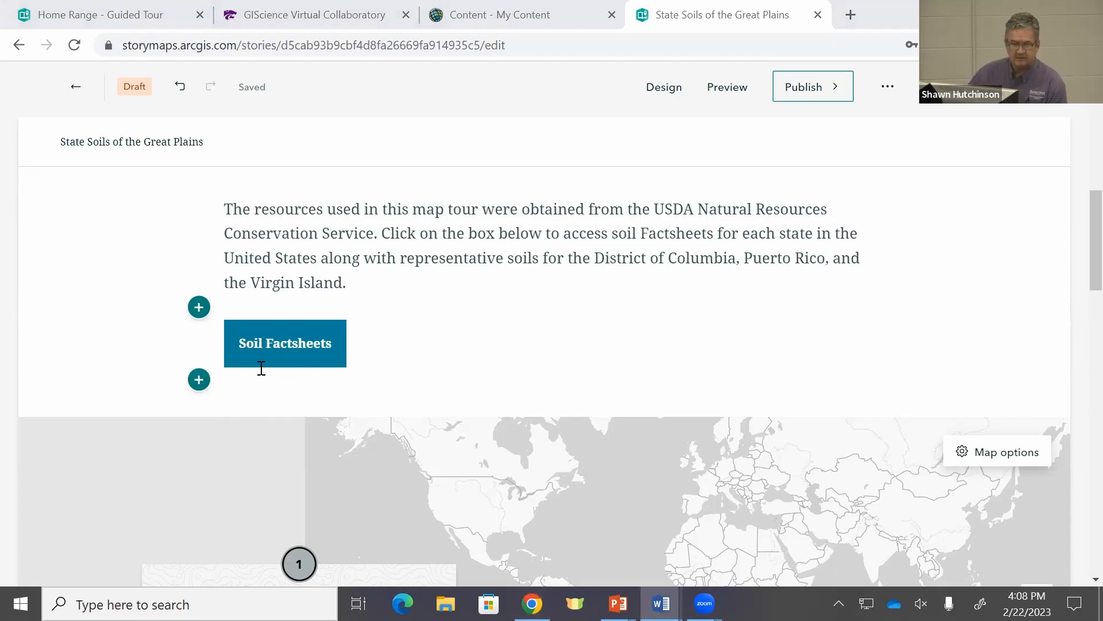
Try to link the Soil Factsheets button to the copied nrcs.app.box address, removing the surplus characters at its start
{"action": "left_click", "coordinate": [267, 345]}
{"action": "left_click", "coordinate": [279, 357]}
{"action": "left_click", "coordinate": [247, 390]}
{"action": "key", "text": "ctrl+v"}
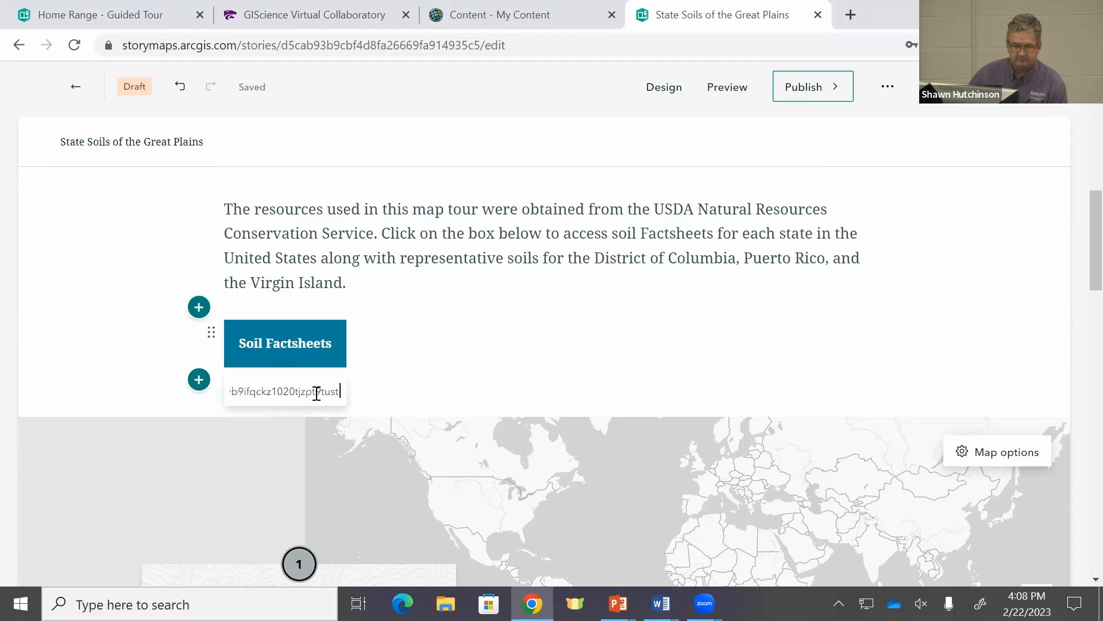
{"action": "key", "text": "Home"}
{"action": "key", "text": "Delete"}
{"action": "key", "text": "Delete"}
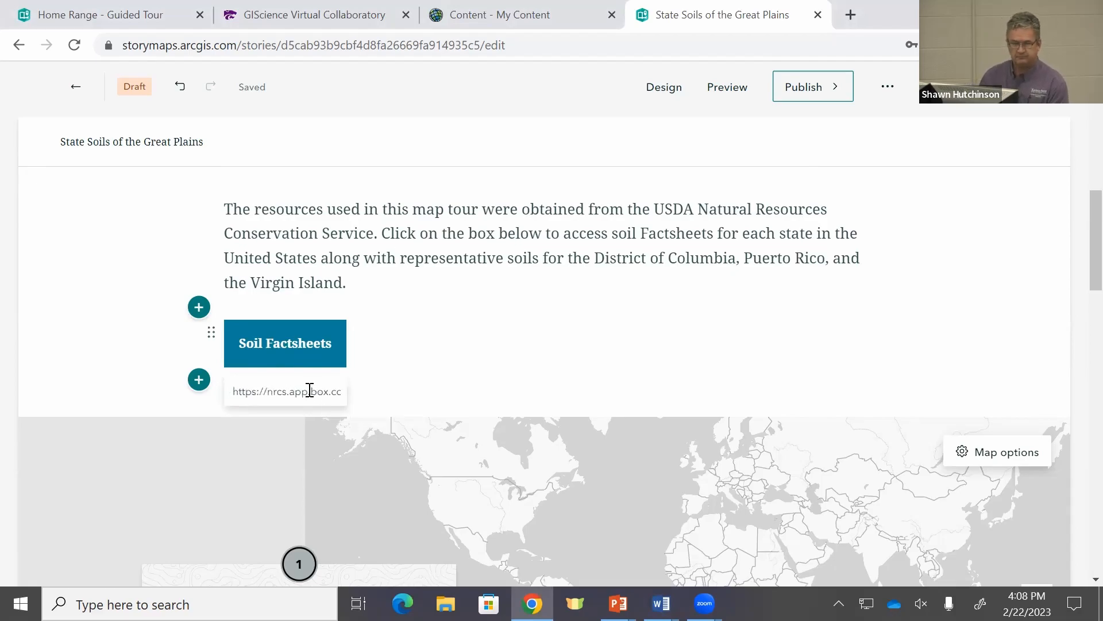
{"action": "left_click", "coordinate": [496, 368]}
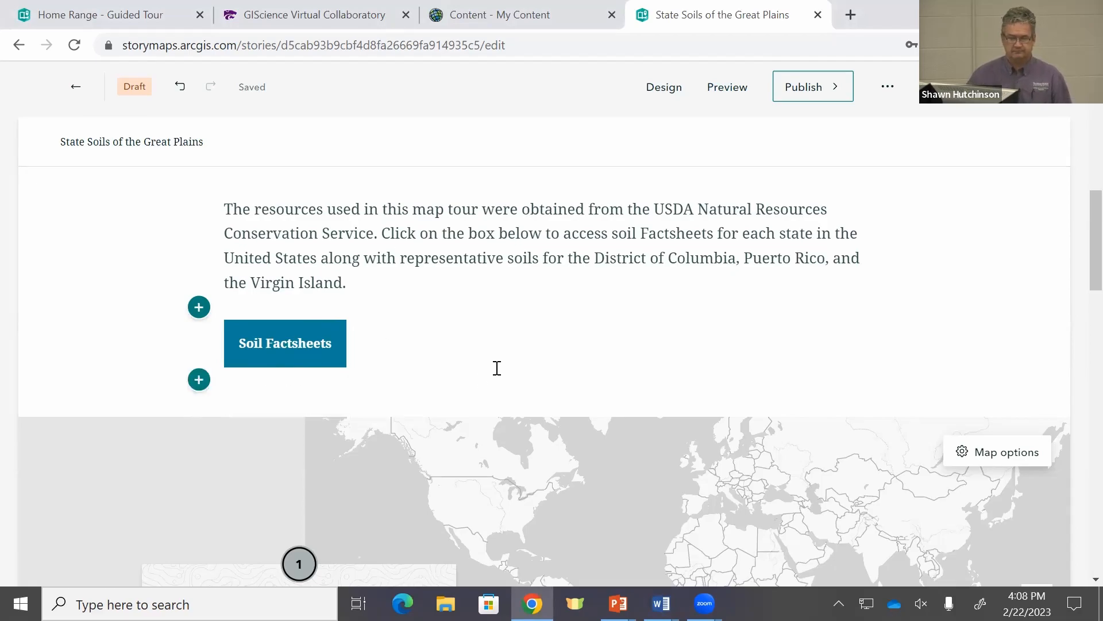
{"action": "left_click", "coordinate": [316, 343]}
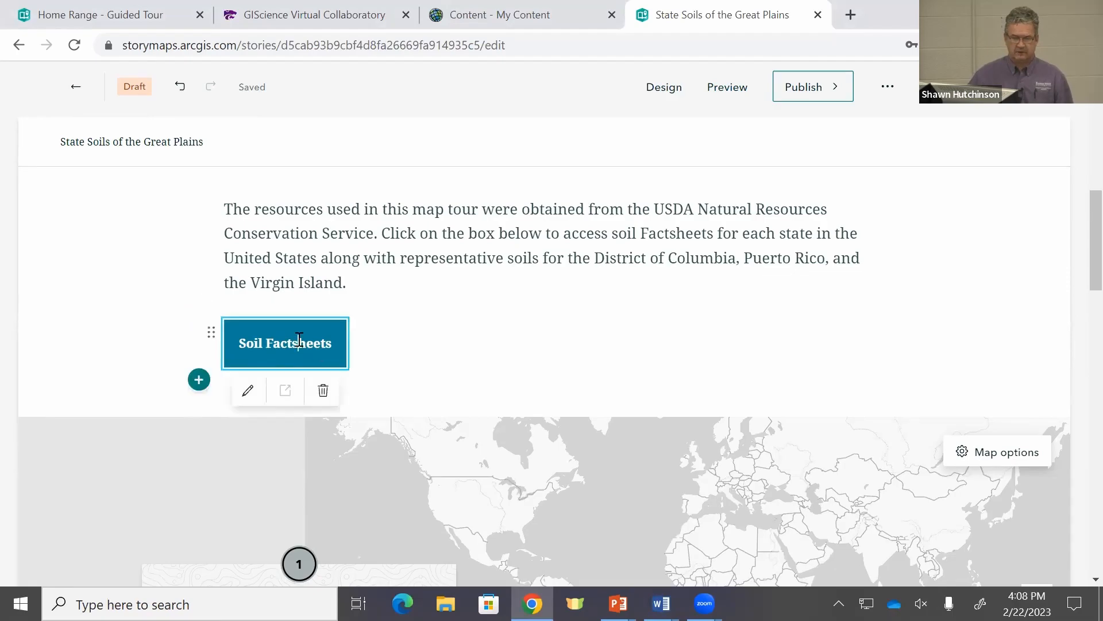
{"action": "left_click", "coordinate": [248, 390]}
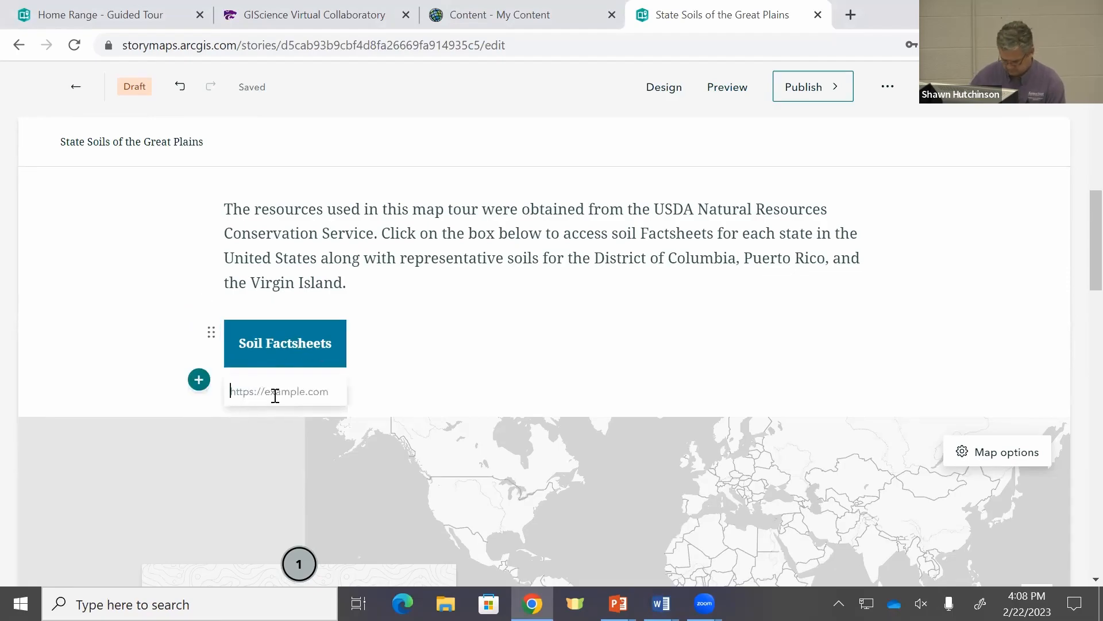
{"action": "key", "text": "ctrl+v"}
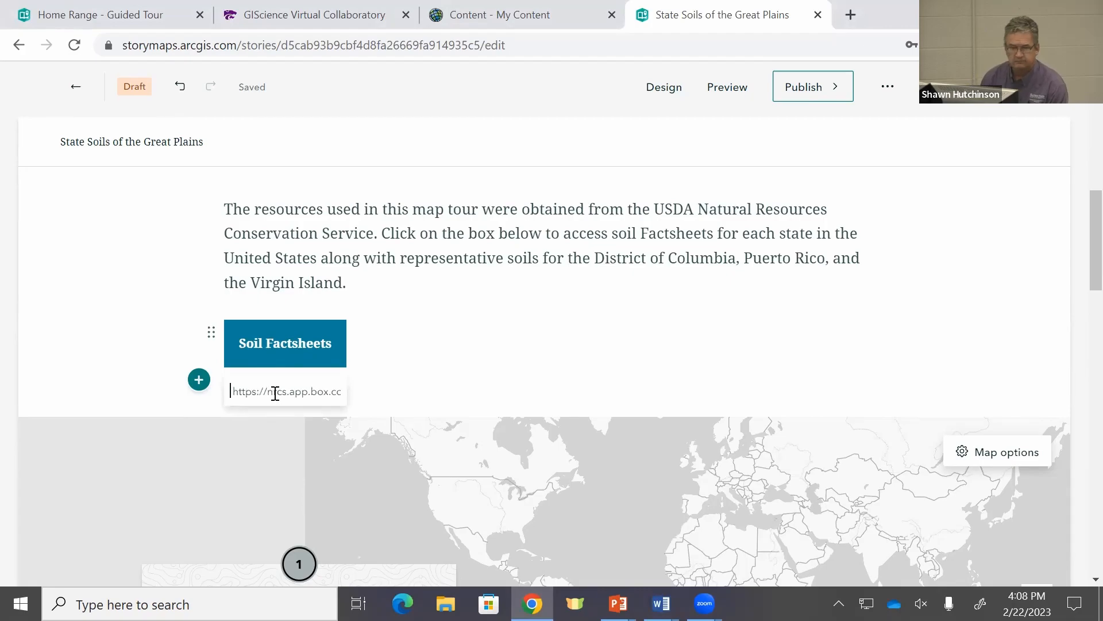
{"action": "key", "text": "Return"}
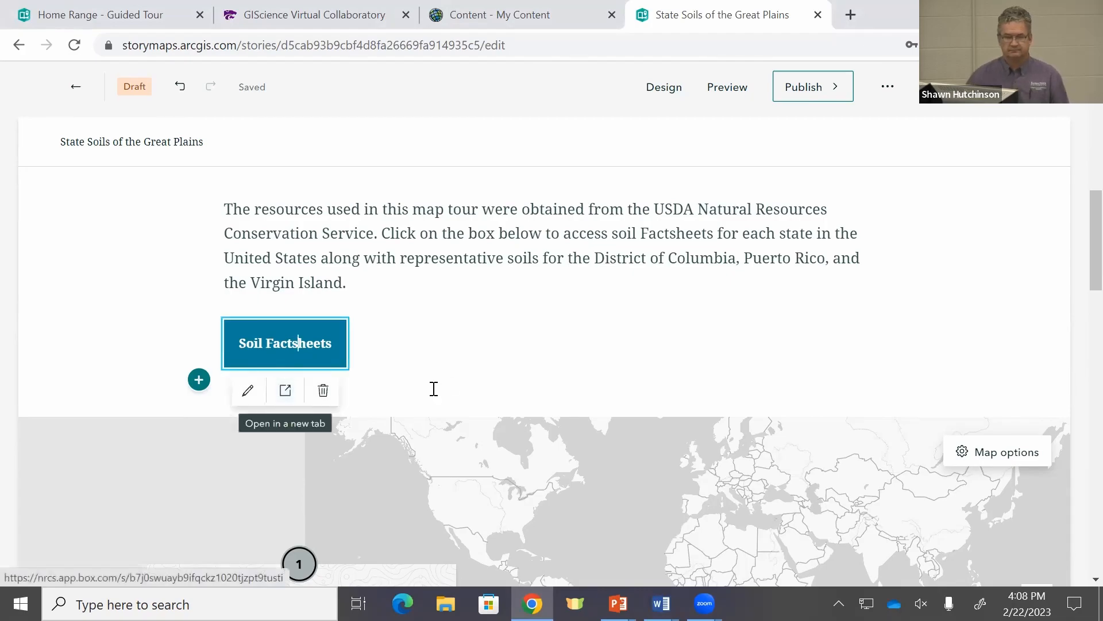
{"action": "left_click", "coordinate": [483, 356]}
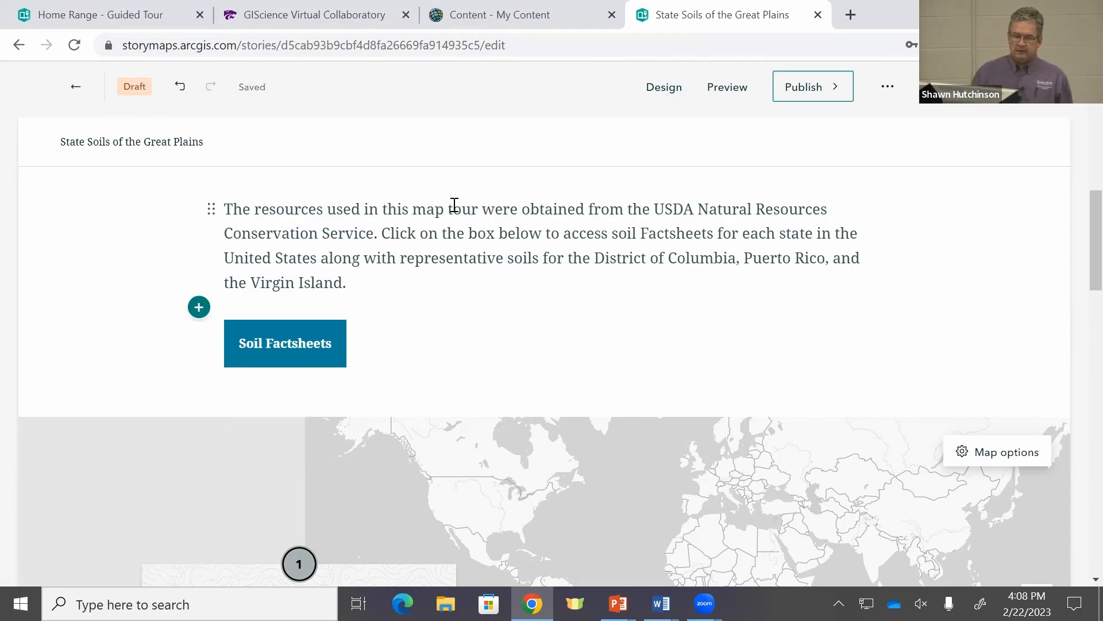
Preview the story, test the Soil Factsheets link from the About State Soils section, and return to editing the draft
{"action": "left_click", "coordinate": [735, 87]}
{"action": "left_click", "coordinate": [741, 390]}
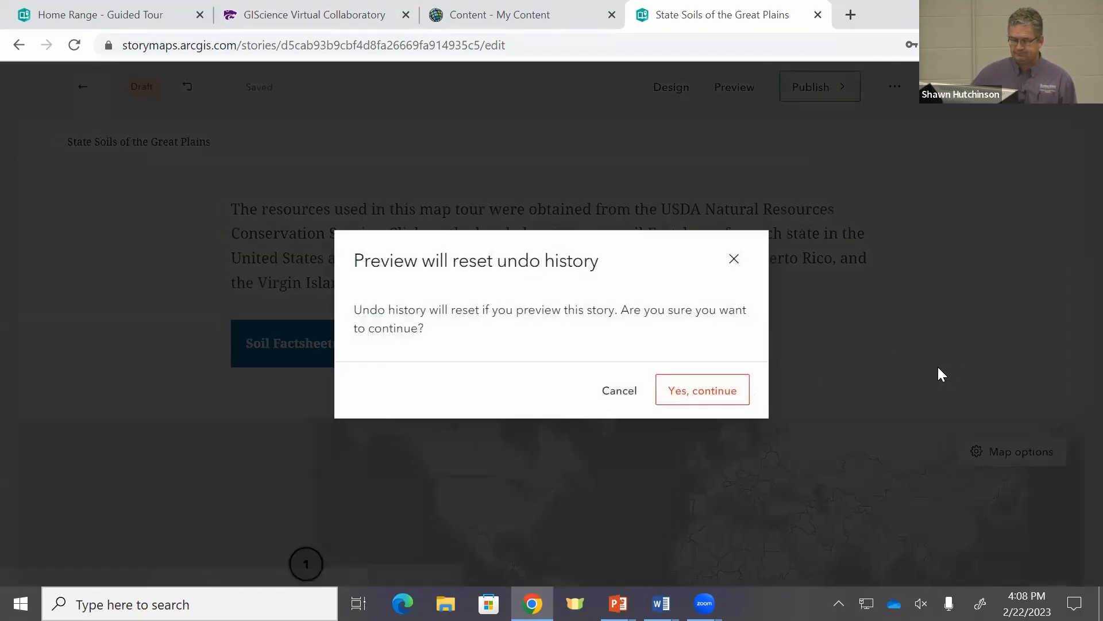
{"action": "scroll", "coordinate": [881, 336], "scroll_direction": "down", "scroll_amount": 3}
{"action": "scroll", "coordinate": [882, 332], "scroll_direction": "up", "scroll_amount": 6}
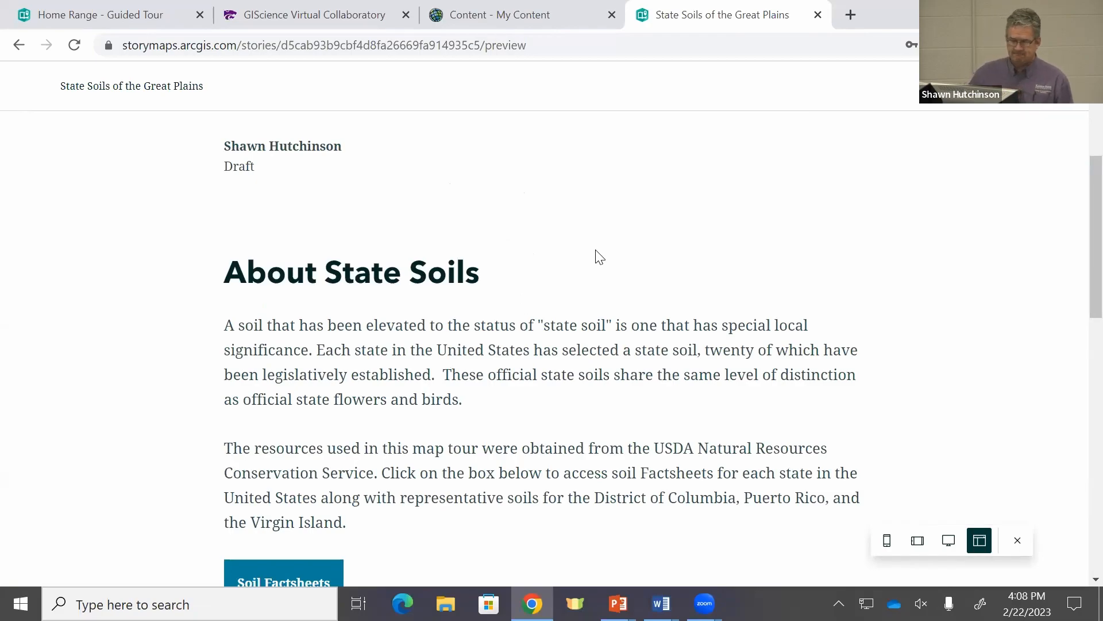
{"action": "scroll", "coordinate": [599, 256], "scroll_direction": "down", "scroll_amount": 1}
{"action": "left_click_drag", "start_coordinate": [656, 361], "coordinate": [373, 383]}
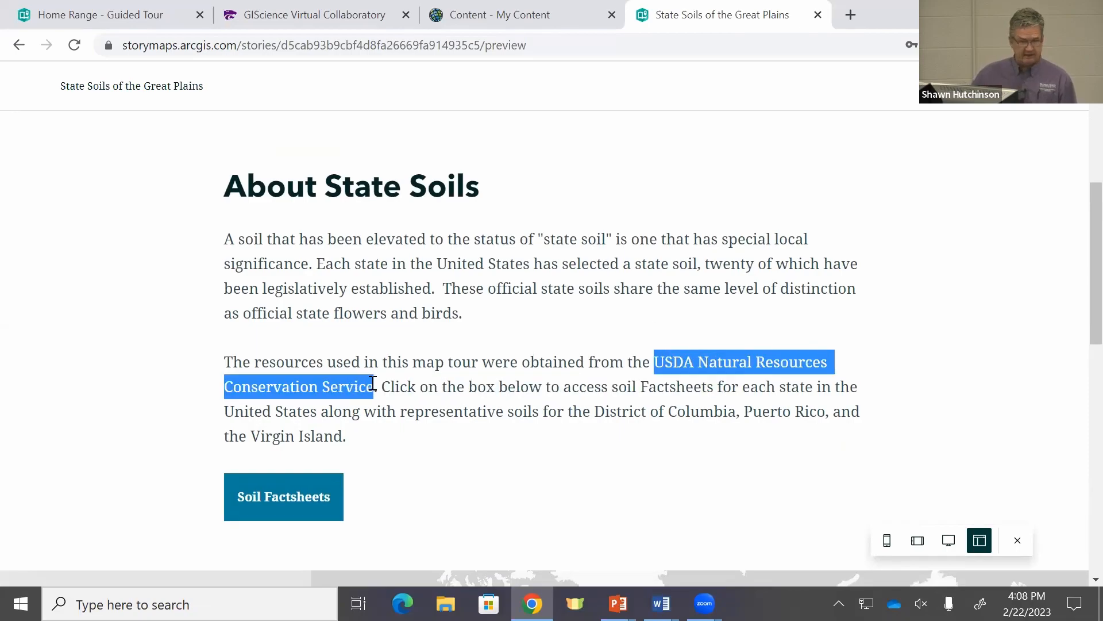
{"action": "left_click", "coordinate": [311, 497]}
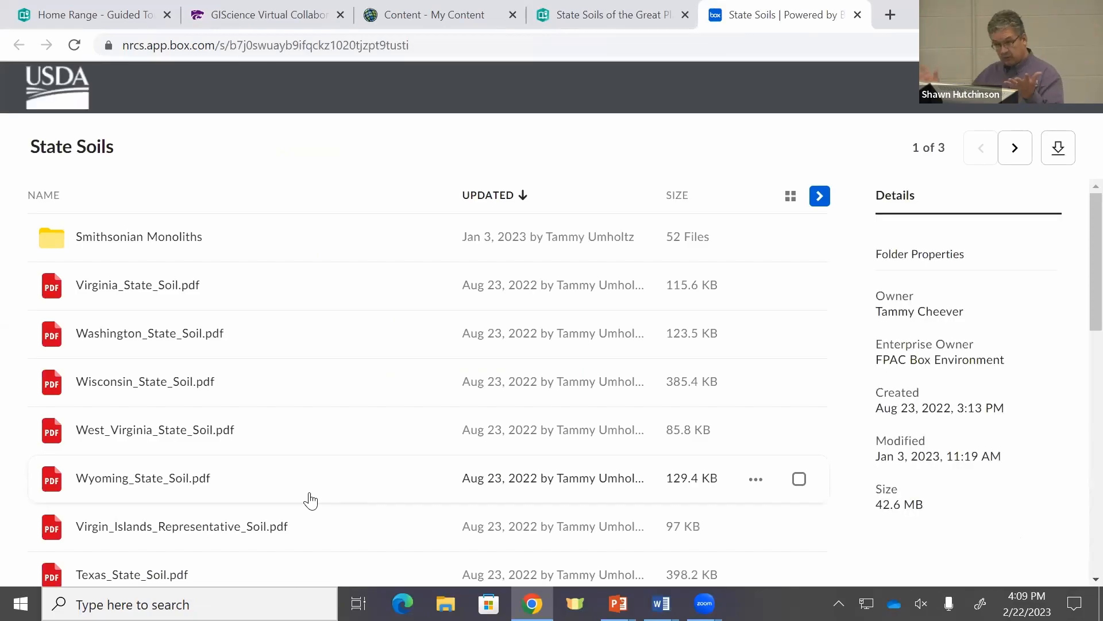
{"action": "left_click", "coordinate": [655, 16]}
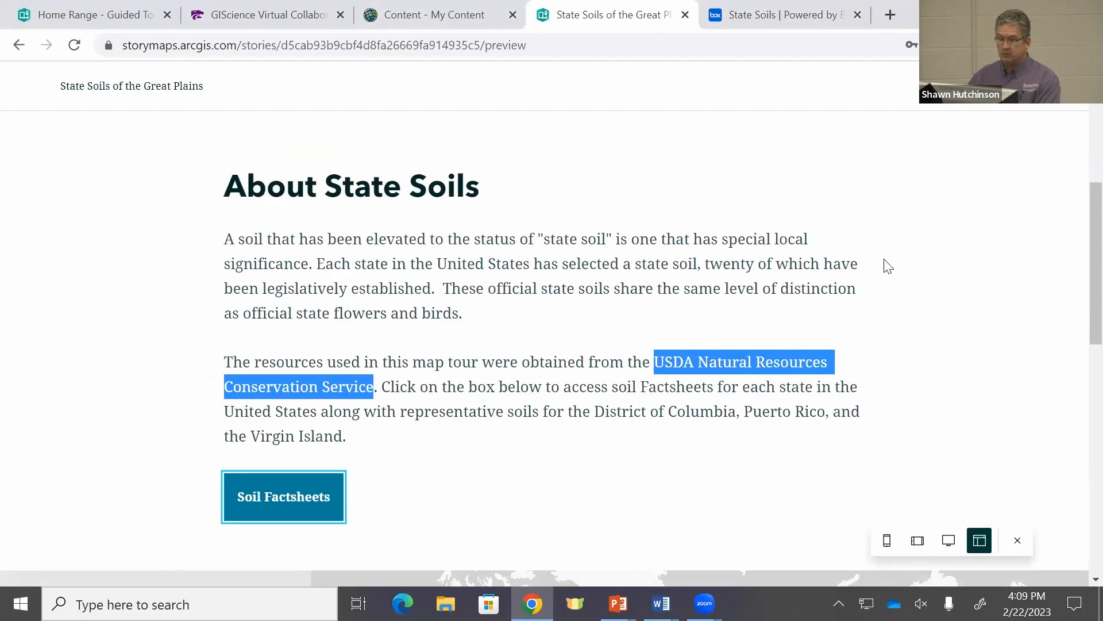
{"action": "left_click", "coordinate": [1017, 541]}
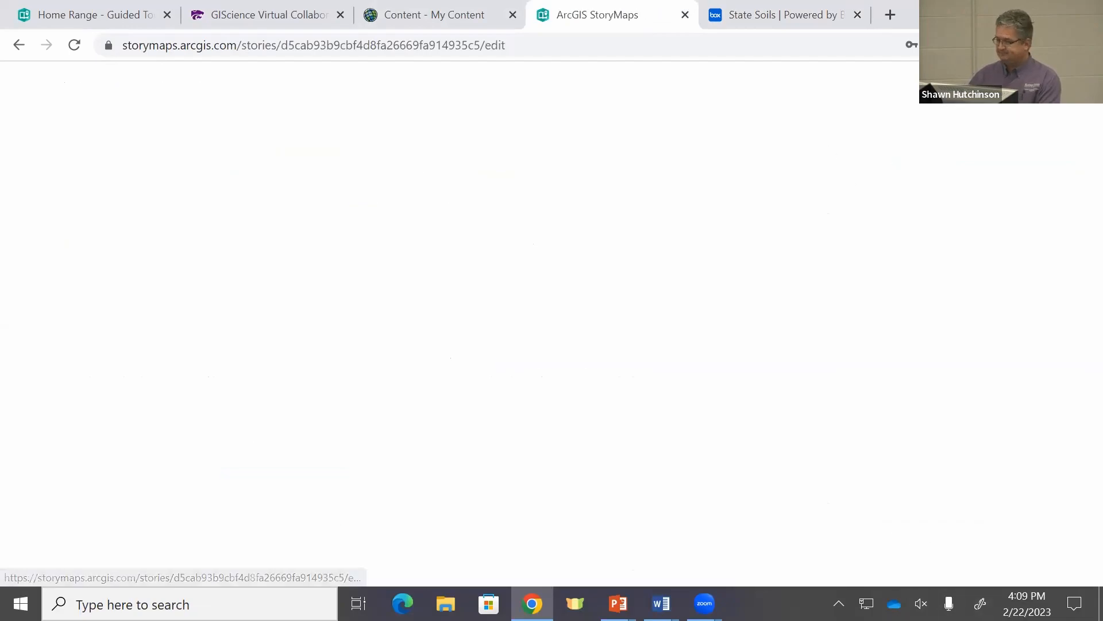
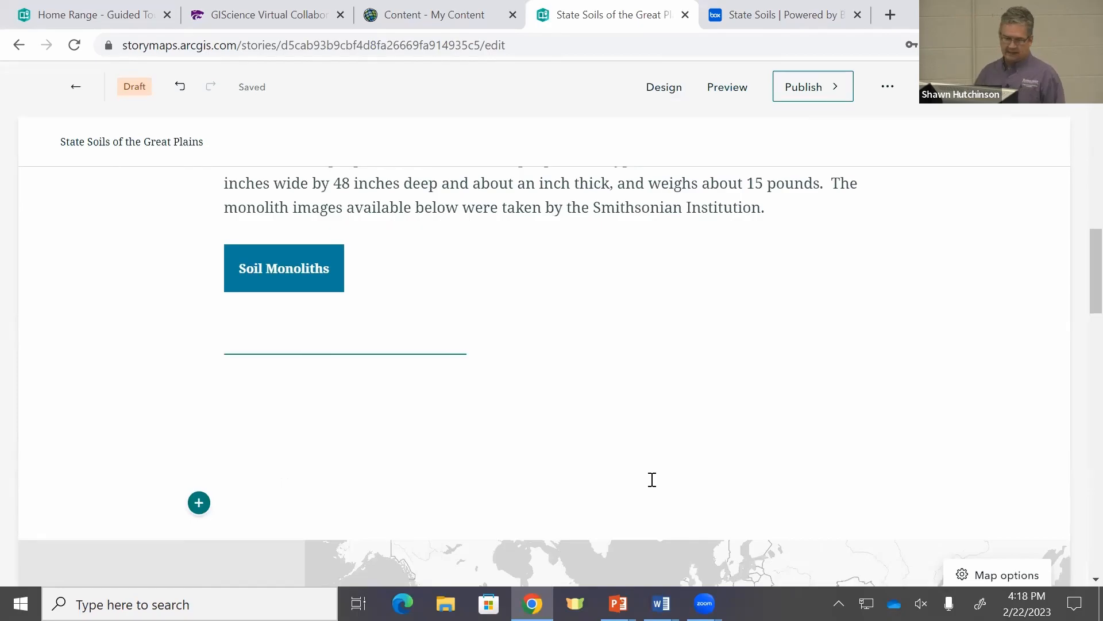
Open the map options of the guided map tour and browse for more maps to use as its basemap
{"action": "scroll", "coordinate": [953, 224], "scroll_direction": "down", "scroll_amount": 6}
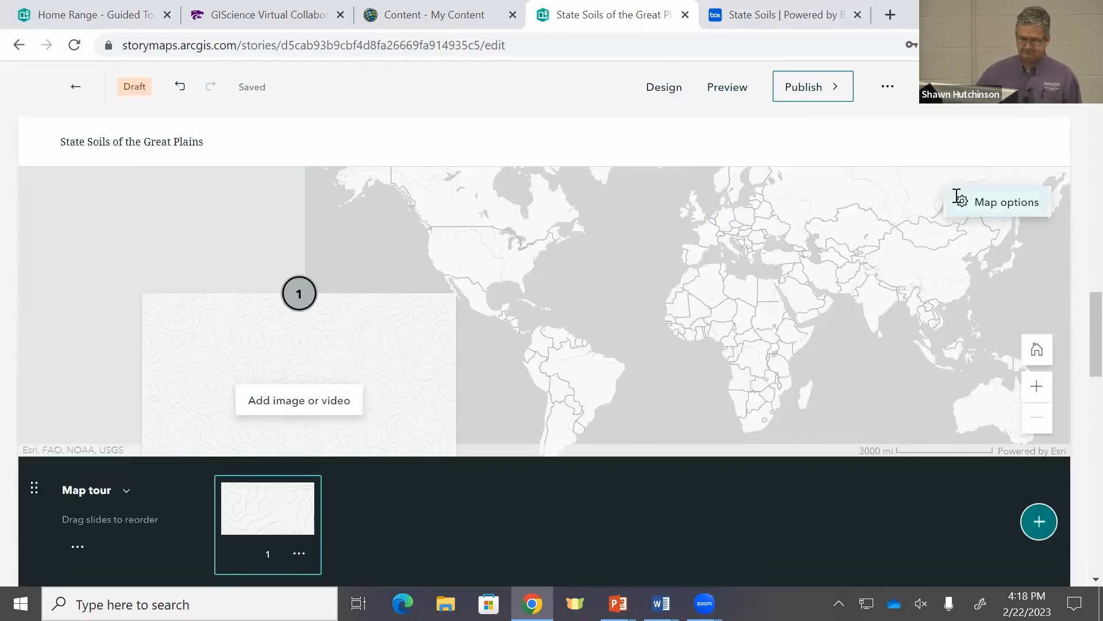
{"action": "scroll", "coordinate": [931, 192], "scroll_direction": "up", "scroll_amount": 6}
{"action": "scroll", "coordinate": [850, 276], "scroll_direction": "down", "scroll_amount": 3}
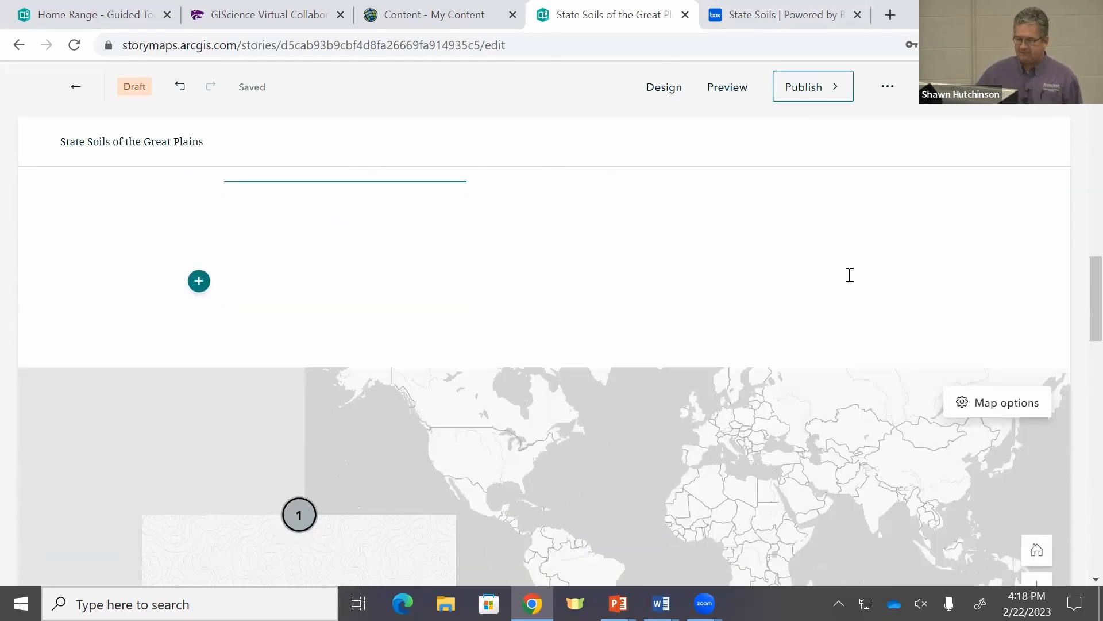
{"action": "scroll", "coordinate": [849, 275], "scroll_direction": "down", "scroll_amount": 3}
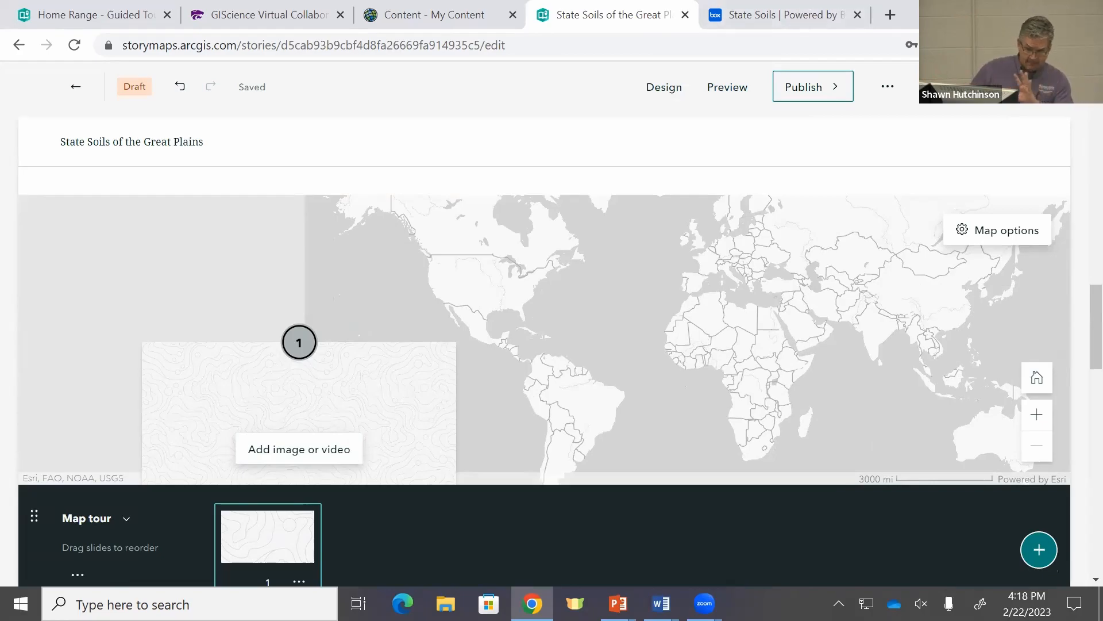
{"action": "left_click", "coordinate": [999, 234]}
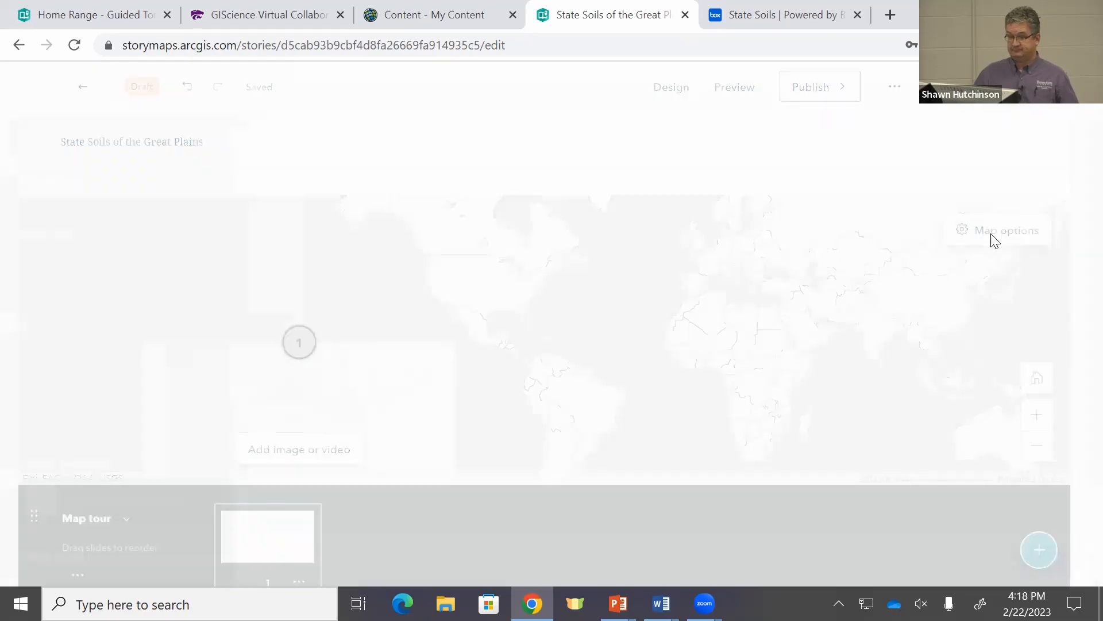
{"action": "scroll", "coordinate": [172, 338], "scroll_direction": "down", "scroll_amount": 5}
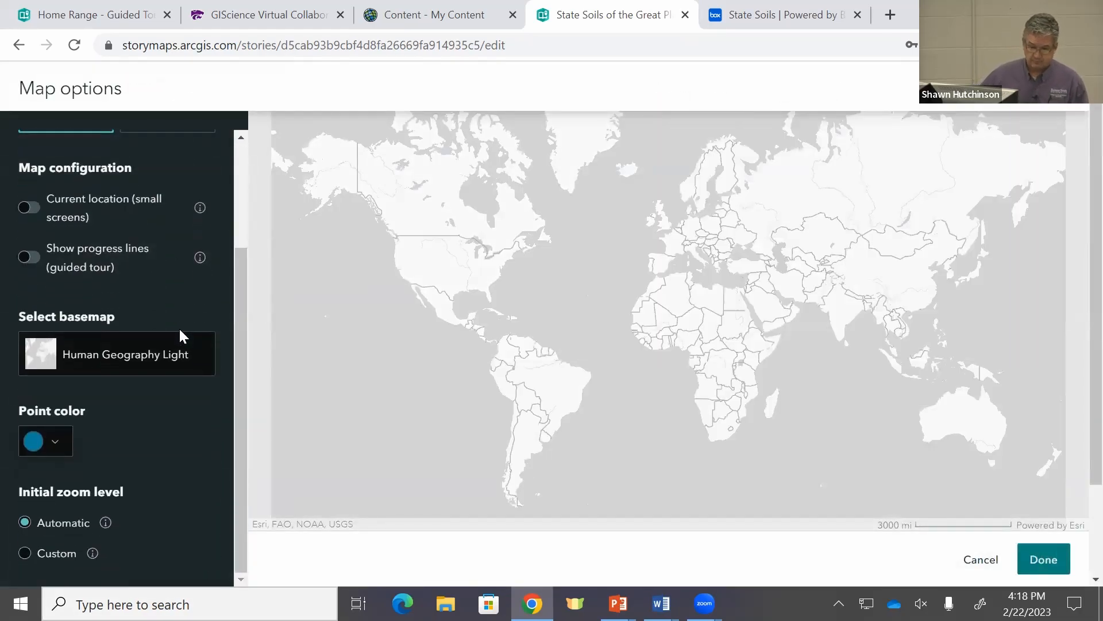
{"action": "scroll", "coordinate": [171, 344], "scroll_direction": "up", "scroll_amount": 3}
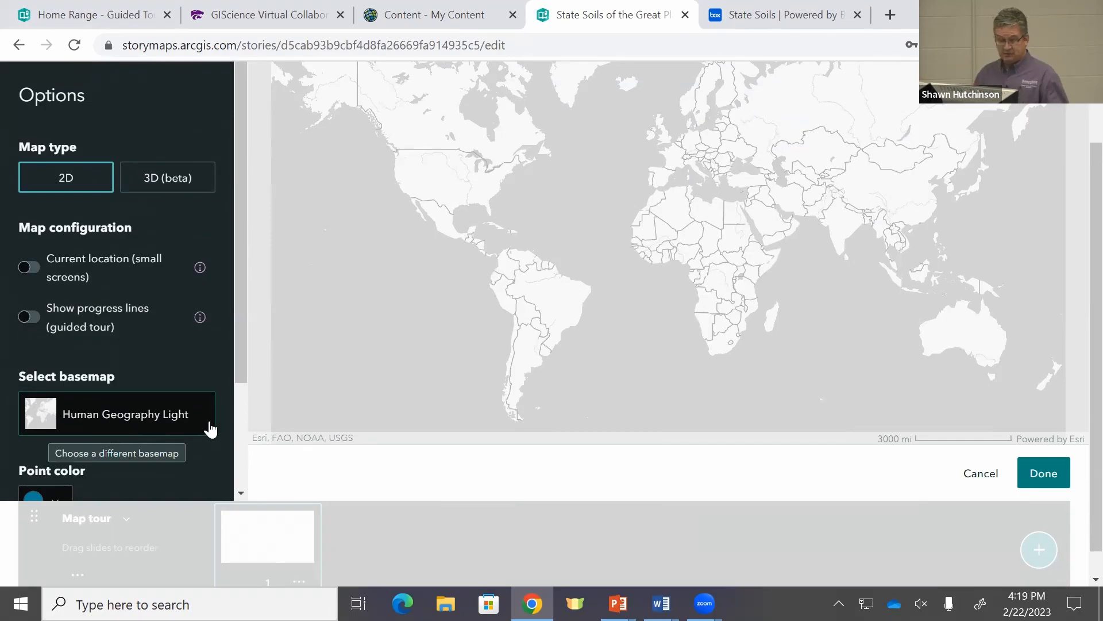
{"action": "left_click", "coordinate": [140, 418]}
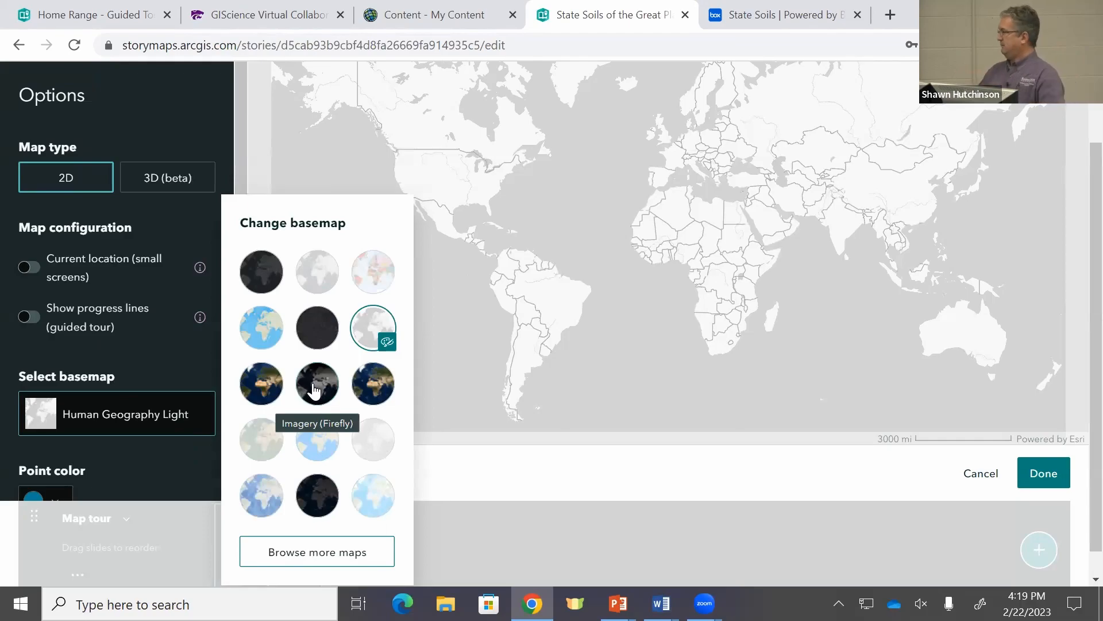
{"action": "left_click", "coordinate": [320, 554]}
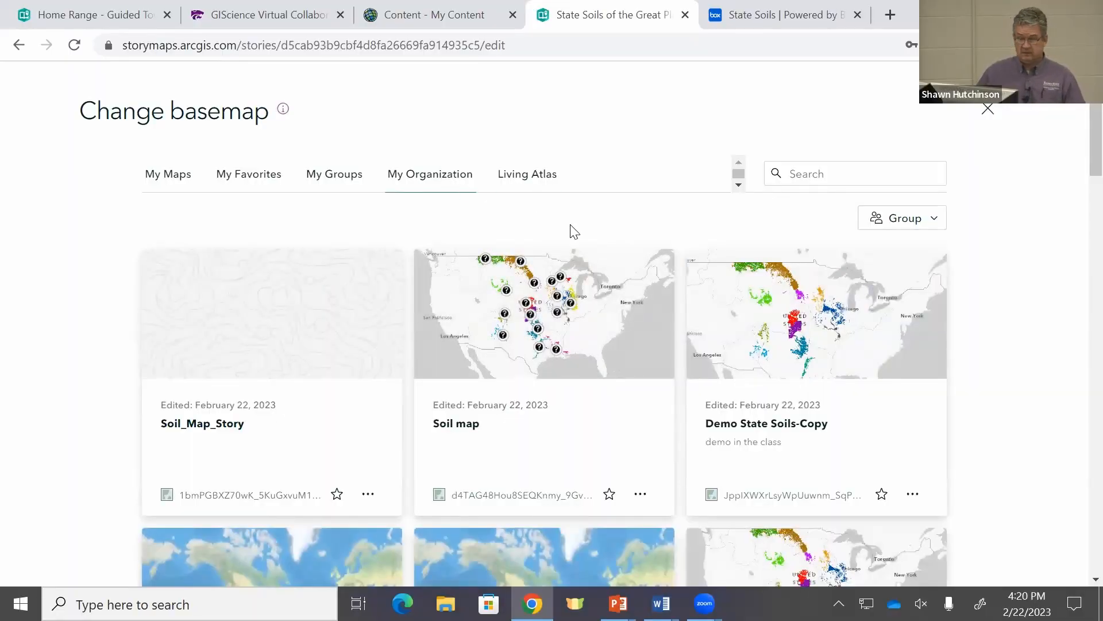
Choose the Demo State Soils map from your own maps as the tour's basemap and apply the map options
{"action": "scroll", "coordinate": [574, 276], "scroll_direction": "down", "scroll_amount": 3}
{"action": "scroll", "coordinate": [579, 302], "scroll_direction": "down", "scroll_amount": 3}
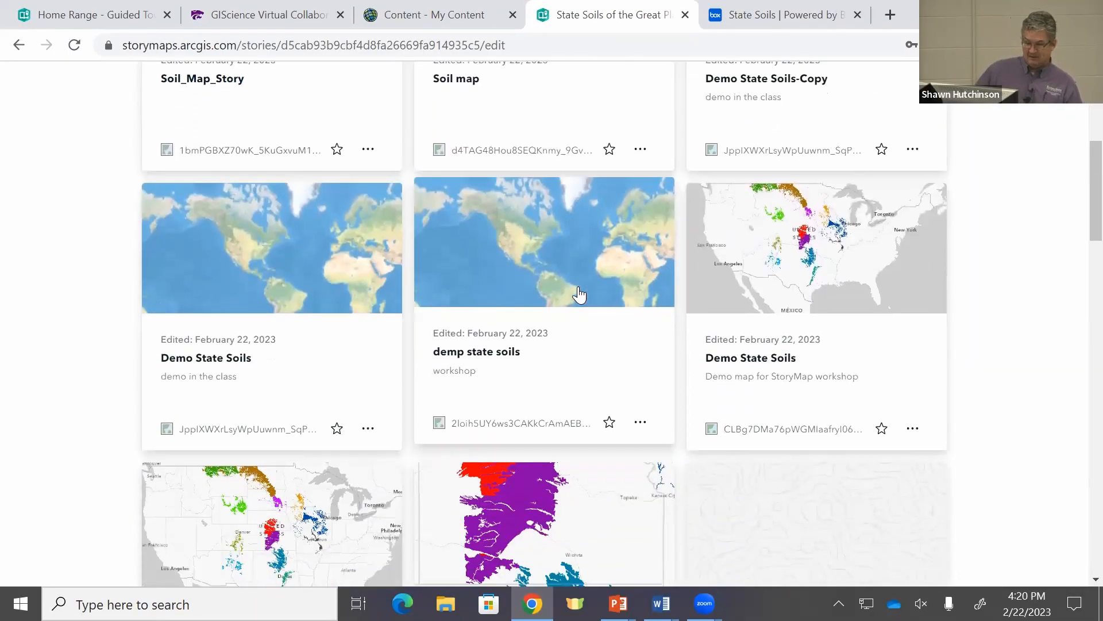
{"action": "scroll", "coordinate": [583, 293], "scroll_direction": "up", "scroll_amount": 6}
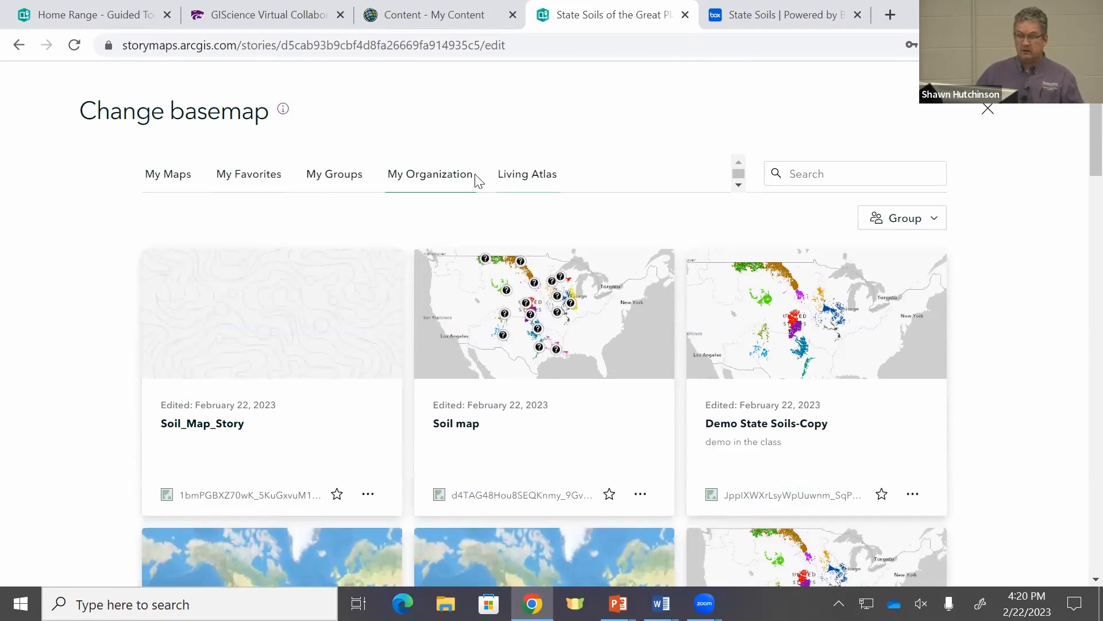
{"action": "scroll", "coordinate": [291, 401], "scroll_direction": "down", "scroll_amount": 5}
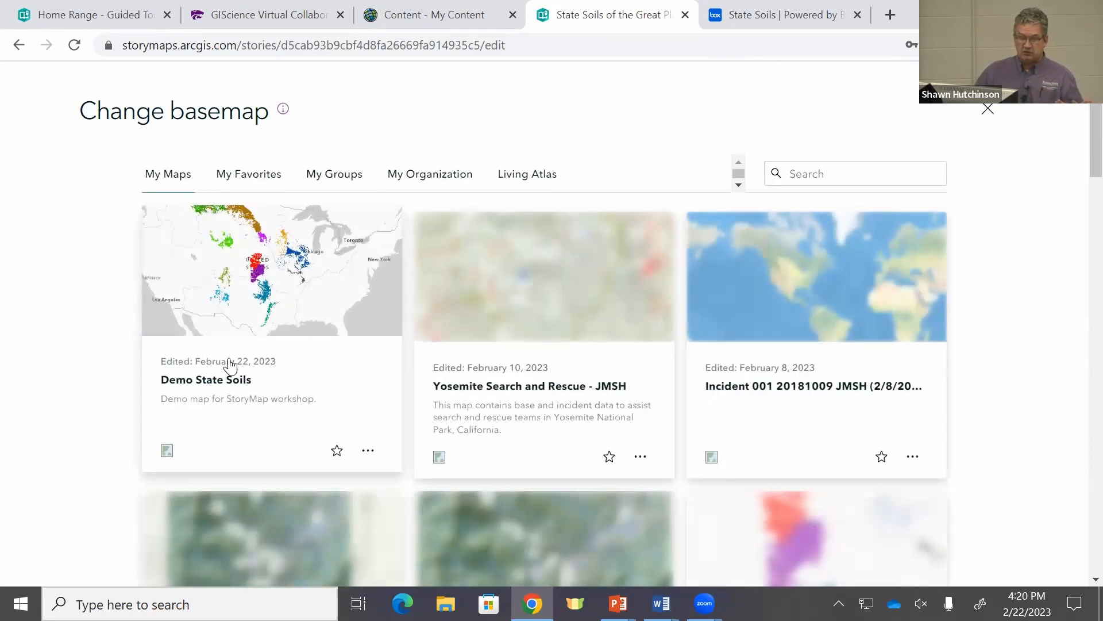
{"action": "left_click", "coordinate": [355, 347]}
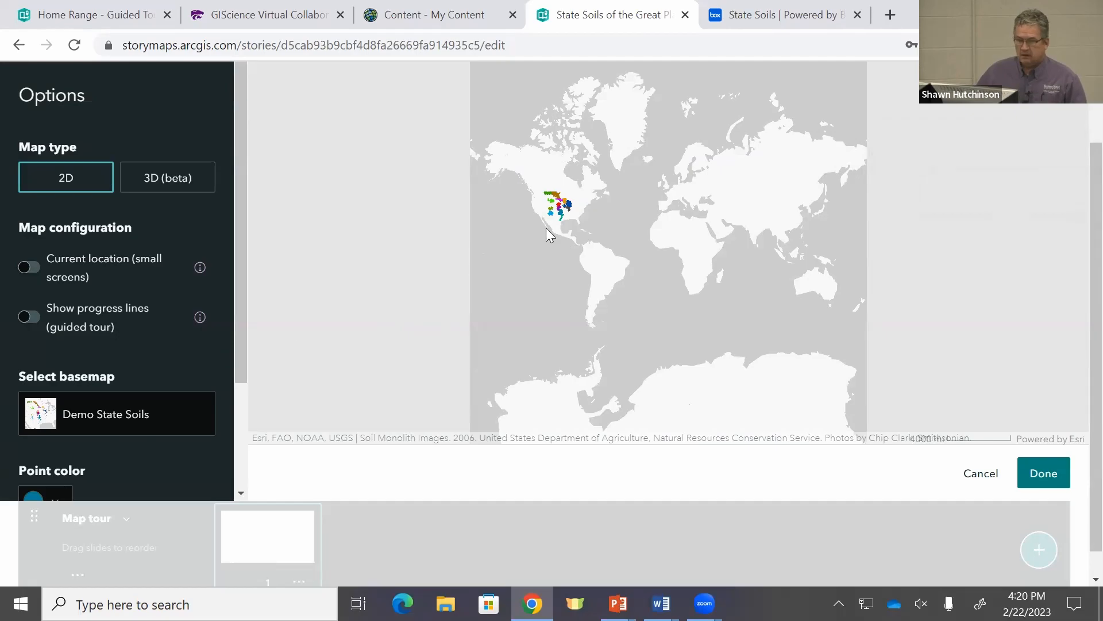
{"action": "scroll", "coordinate": [549, 212], "scroll_direction": "up", "scroll_amount": 1}
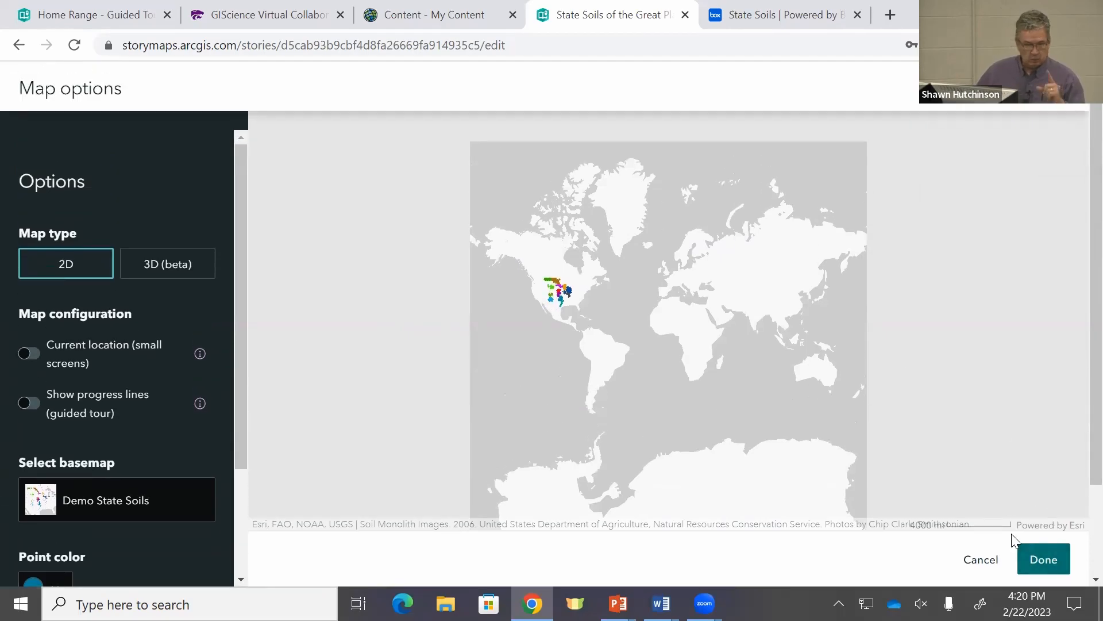
{"action": "left_click", "coordinate": [1044, 560]}
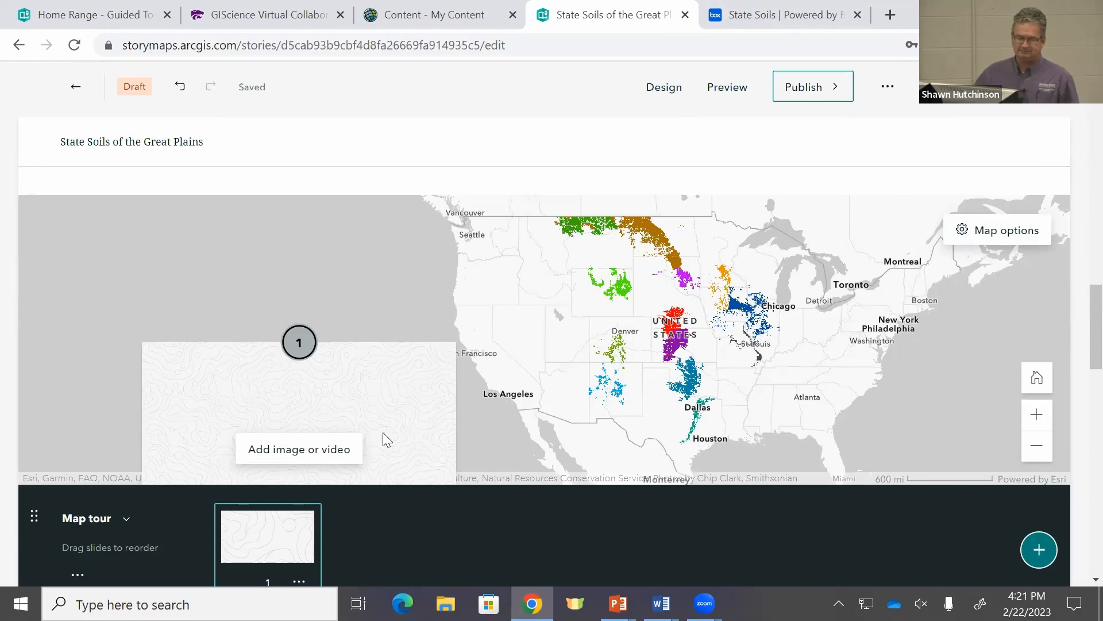
Title the first map tour stop "Colorado - Seitz"
{"action": "scroll", "coordinate": [334, 430], "scroll_direction": "down", "scroll_amount": 2}
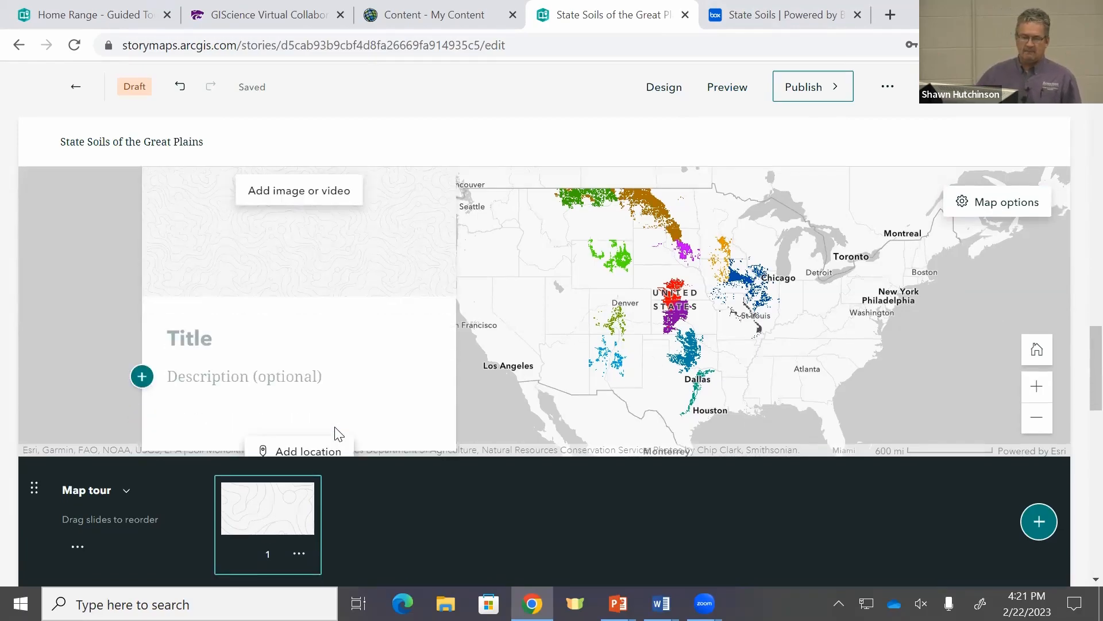
{"action": "scroll", "coordinate": [334, 424], "scroll_direction": "up", "scroll_amount": 2}
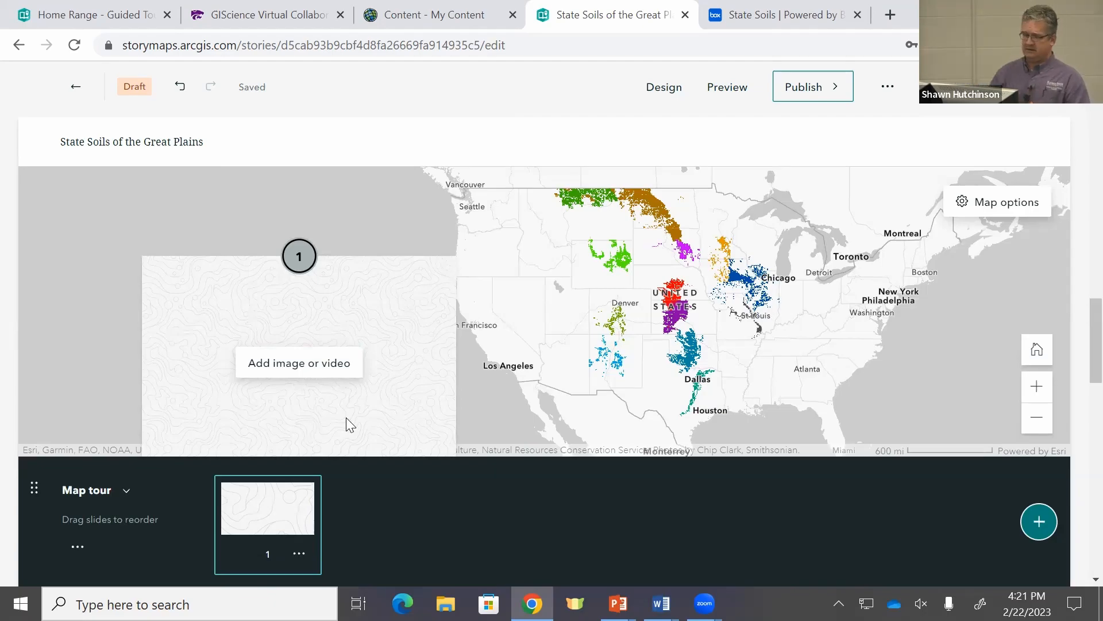
{"action": "scroll", "coordinate": [293, 293], "scroll_direction": "down", "scroll_amount": 2}
{"action": "scroll", "coordinate": [299, 289], "scroll_direction": "up", "scroll_amount": 2}
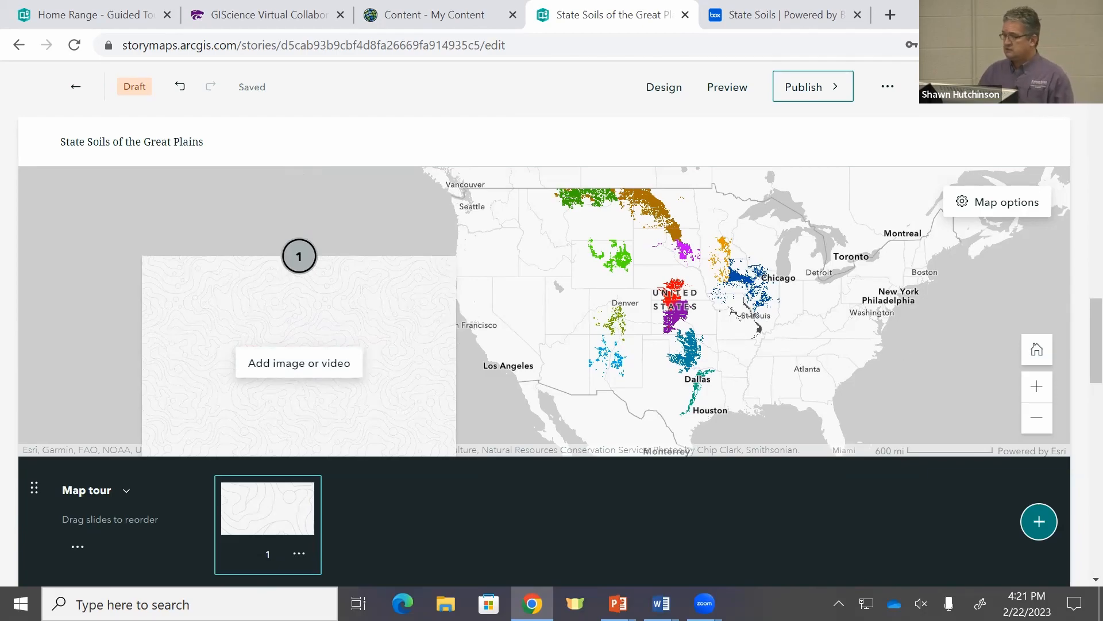
{"action": "left_click", "coordinate": [339, 345]}
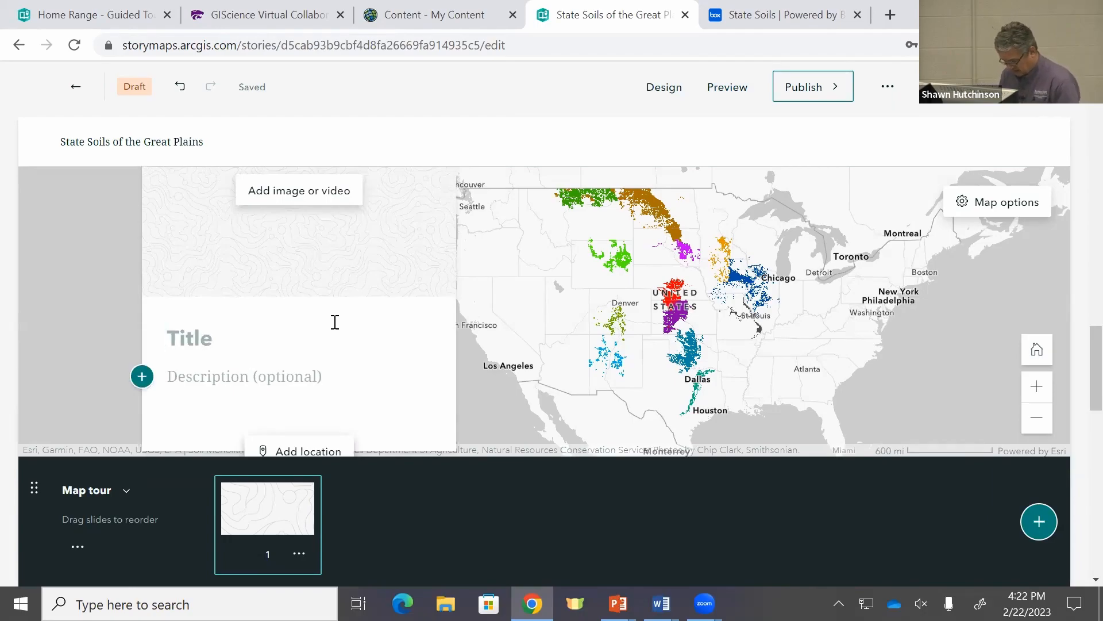
{"action": "type", "text": "Colorado"}
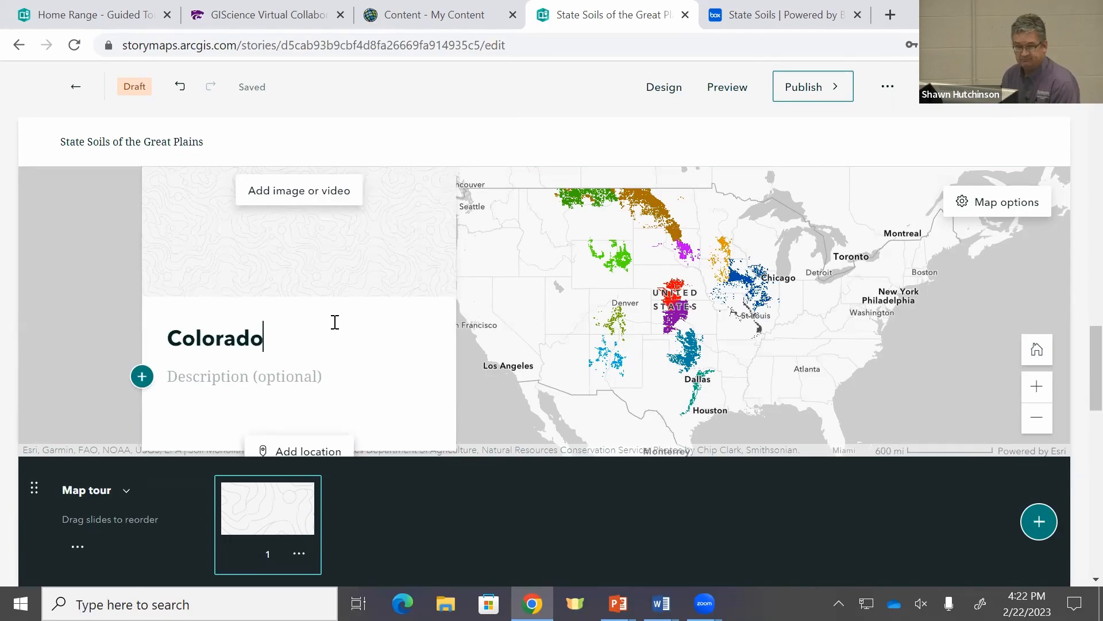
{"action": "type", "text": " - Seti"}
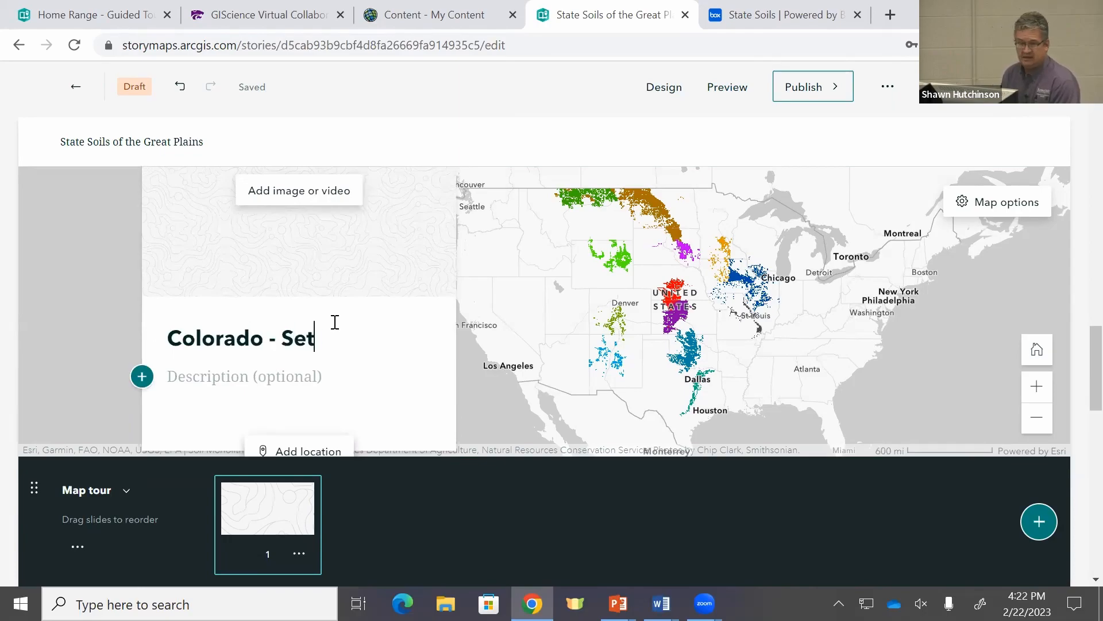
{"action": "key", "text": "BackSpace"}
{"action": "key", "text": "BackSpace"}
{"action": "type", "text": "itz"}
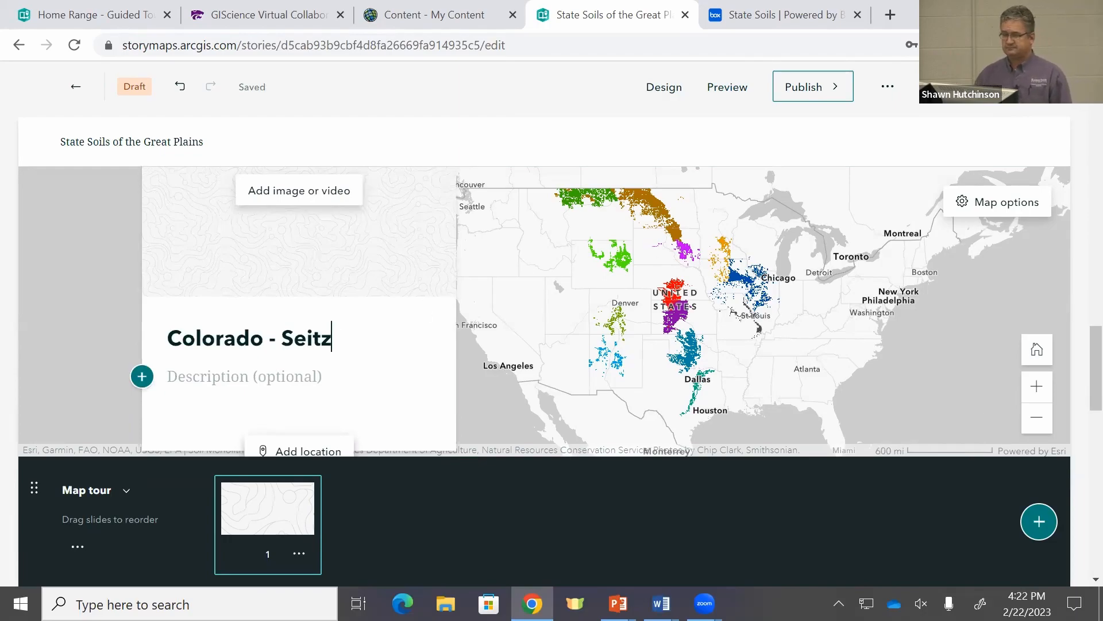
Copy the Seitz soils text from Word and insert it as the description of the Colorado - Seitz tour stop
{"action": "key", "text": "alt+Tab"}
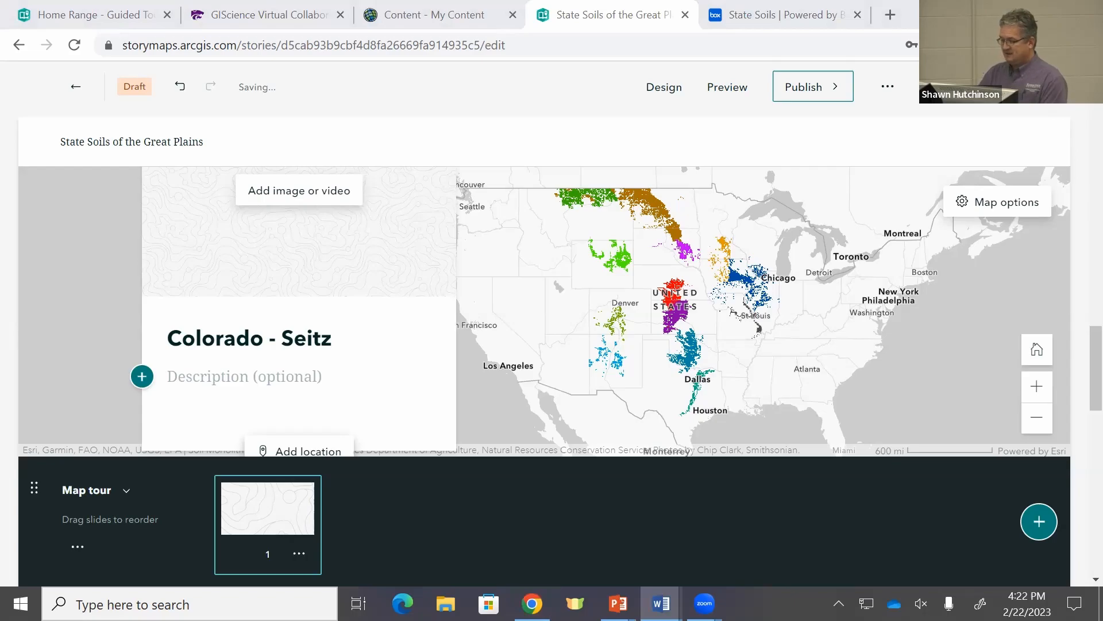
{"action": "left_click", "coordinate": [261, 380]}
{"action": "type", "text": "Seitz soils are on mountains, mainly in southwestern and central Colorado. These soils are well suited to outdoor recreation and the growth of forest-related products in moderately steep or more gently sloping areas."}
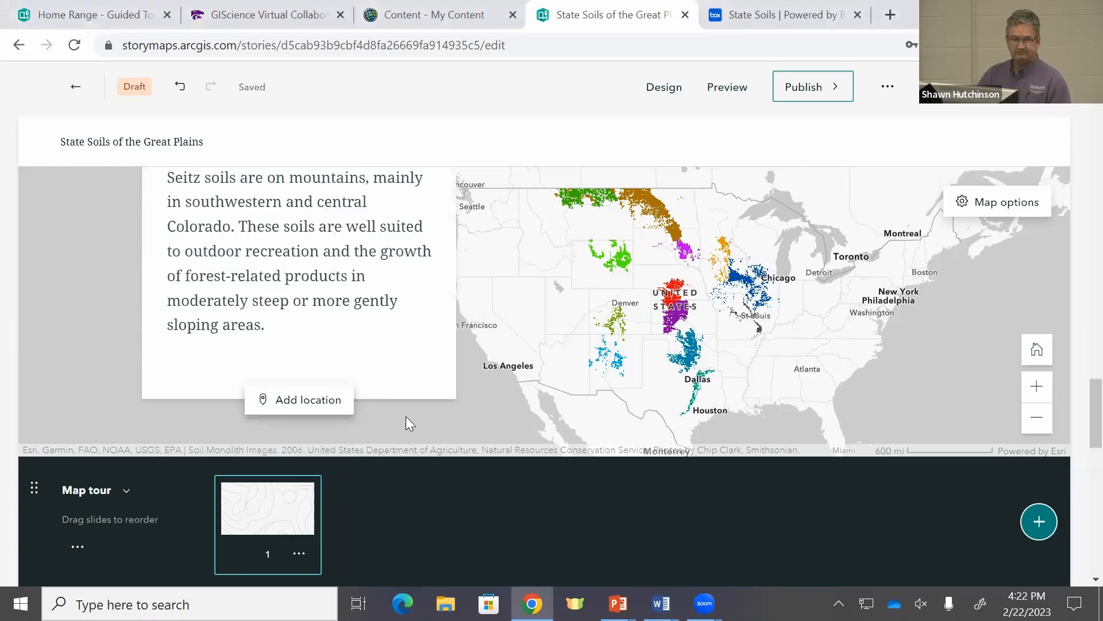
{"action": "scroll", "coordinate": [382, 296], "scroll_direction": "up", "scroll_amount": 10}
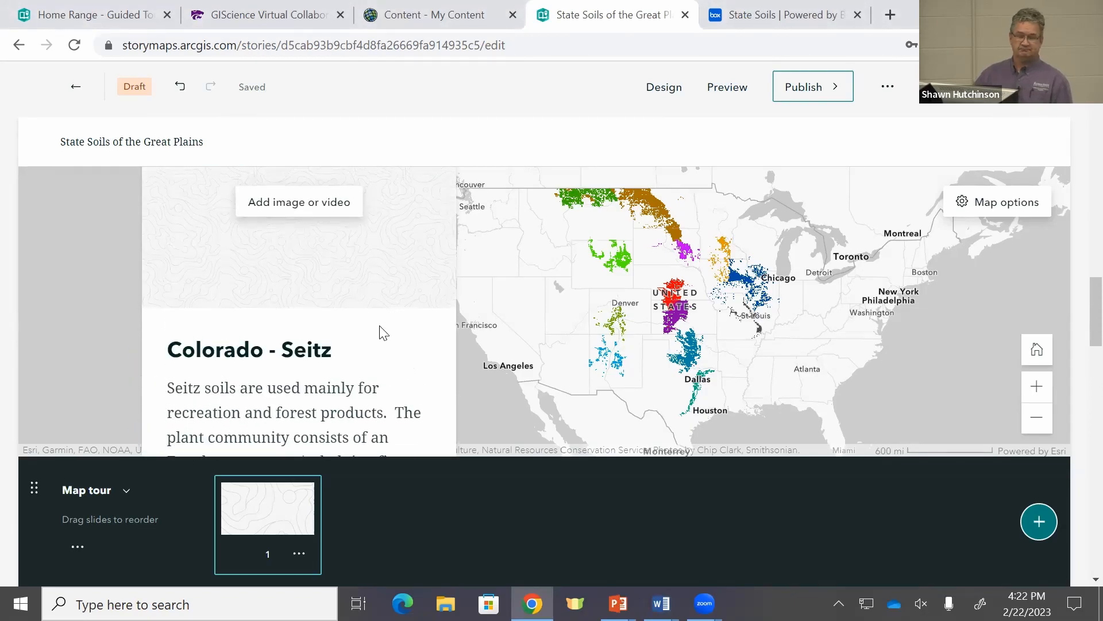
{"action": "scroll", "coordinate": [382, 325], "scroll_direction": "up", "scroll_amount": 3}
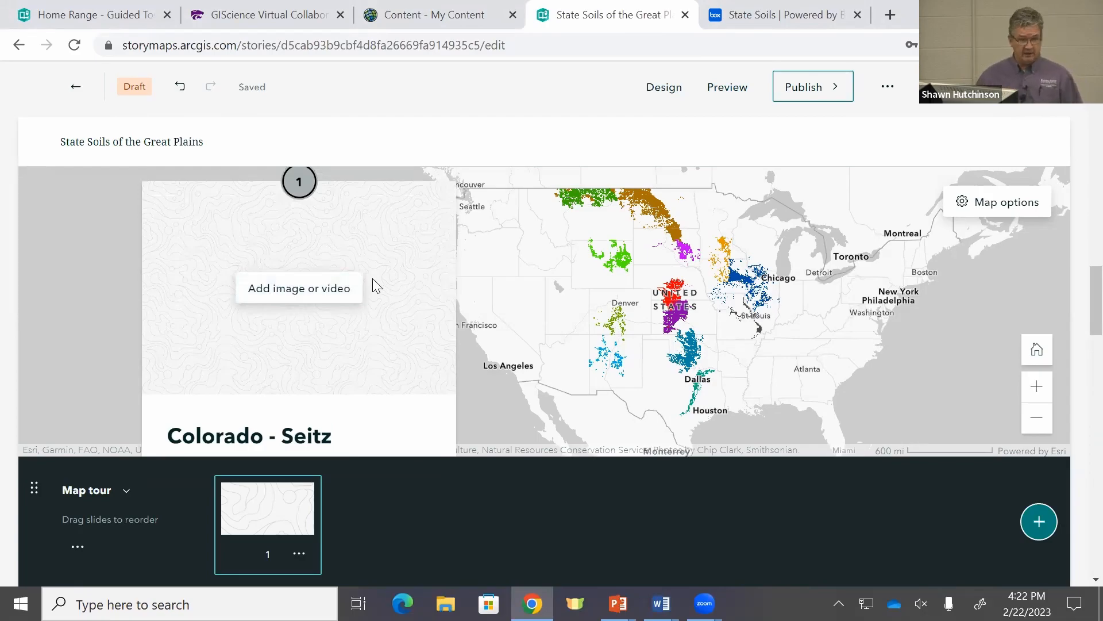
Add the colorado_seitz image from the Images folder to the Colorado - Seitz tour point
{"action": "left_click", "coordinate": [301, 296]}
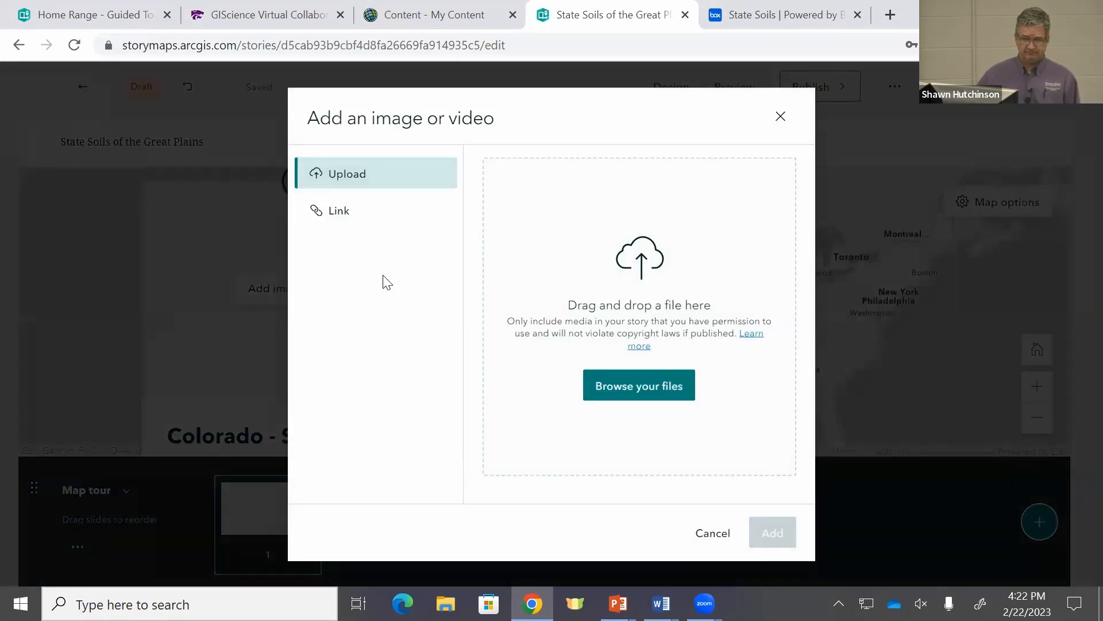
{"action": "left_click", "coordinate": [655, 389]}
{"action": "double_click", "coordinate": [200, 127]}
{"action": "double_click", "coordinate": [201, 127]}
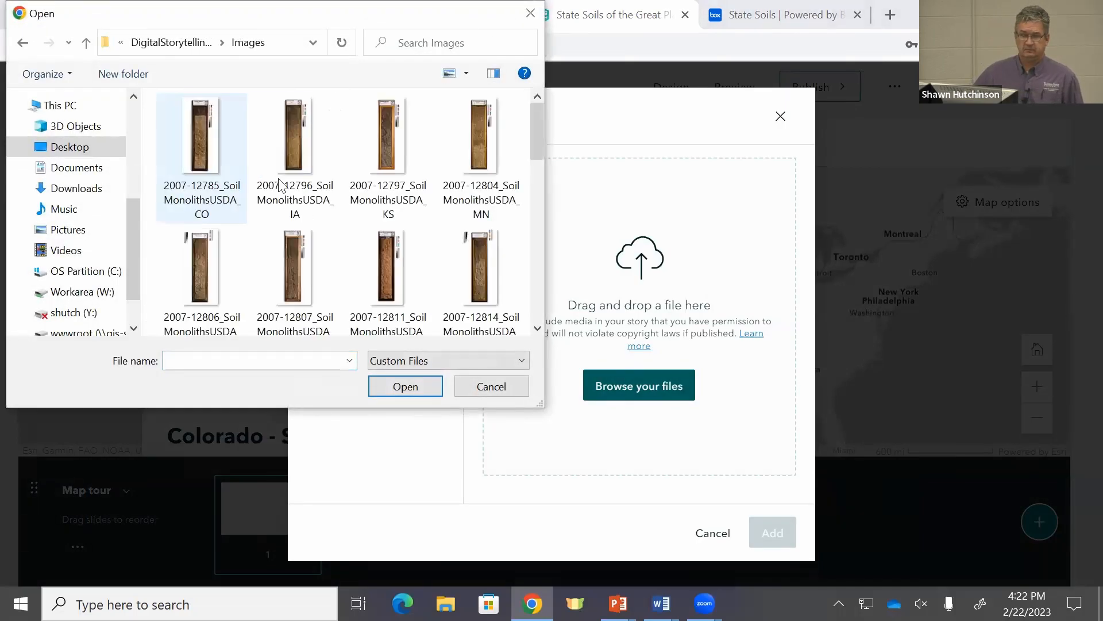
{"action": "scroll", "coordinate": [444, 234], "scroll_direction": "down", "scroll_amount": 8}
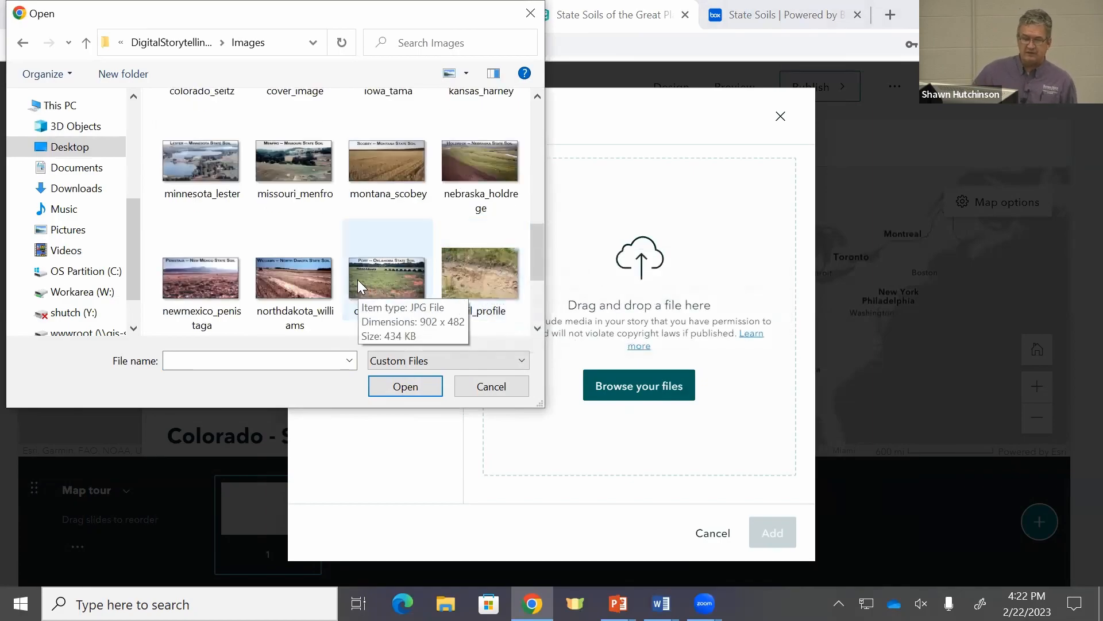
{"action": "scroll", "coordinate": [357, 279], "scroll_direction": "up", "scroll_amount": 2}
{"action": "left_click", "coordinate": [192, 173]}
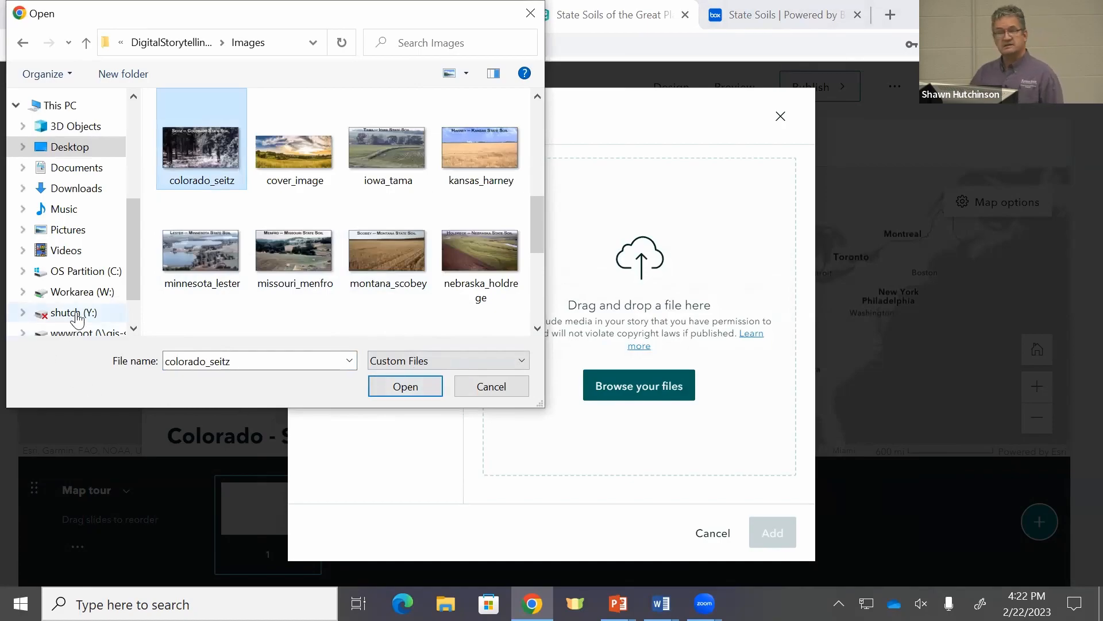
{"action": "left_click", "coordinate": [417, 388]}
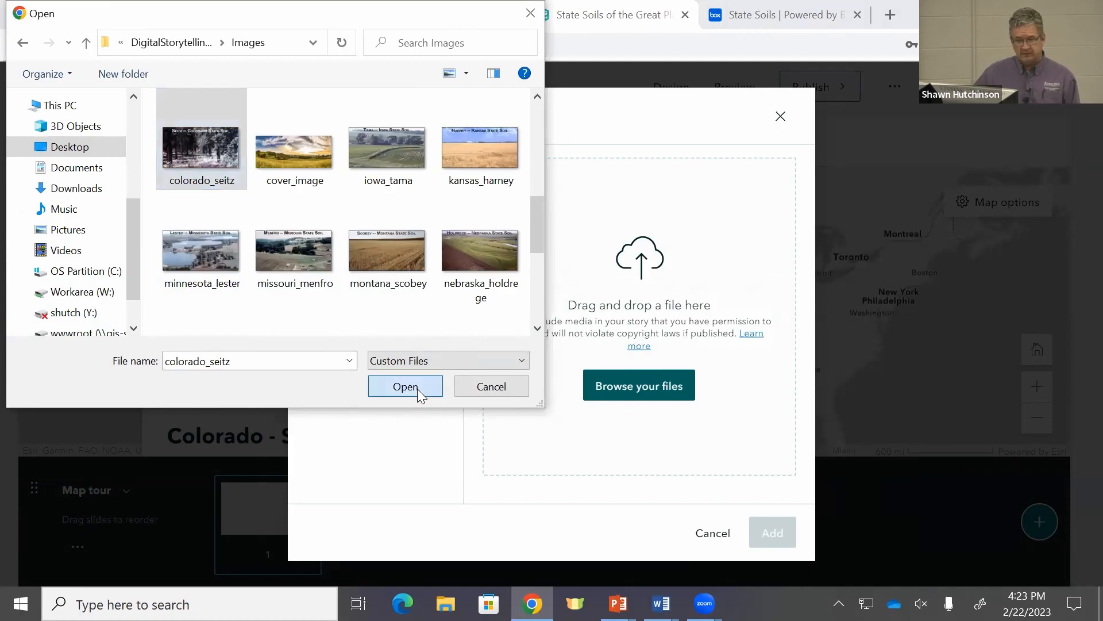
{"action": "left_click", "coordinate": [771, 532]}
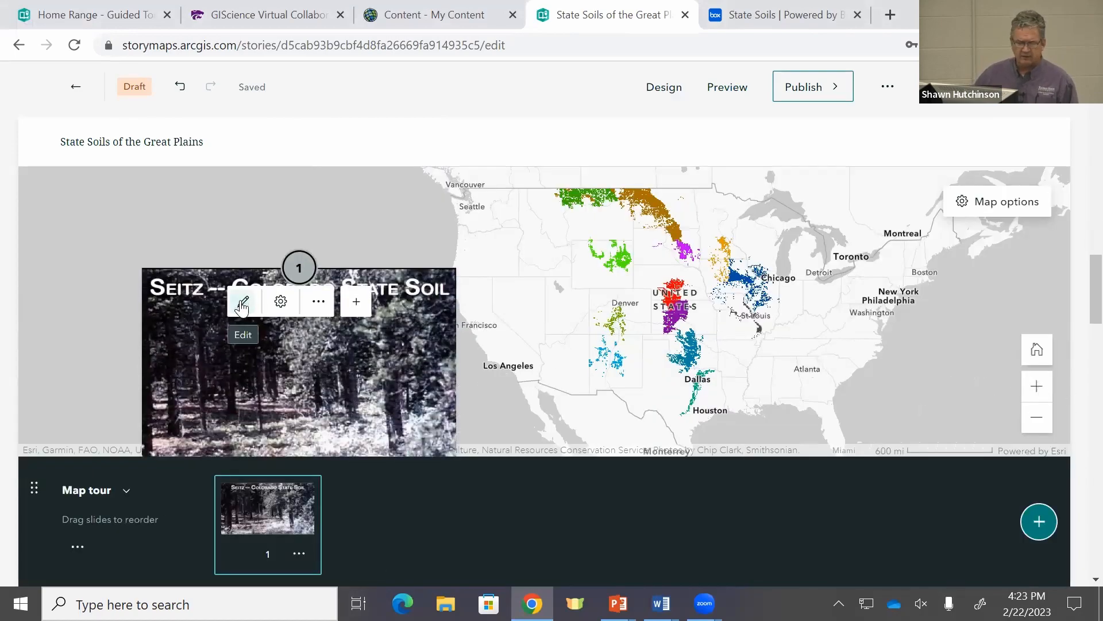
Add a map location for the Colorado - Seitz tour point within the green soil area just southwest of Colorado Springs
{"action": "scroll", "coordinate": [347, 300], "scroll_direction": "down", "scroll_amount": 5}
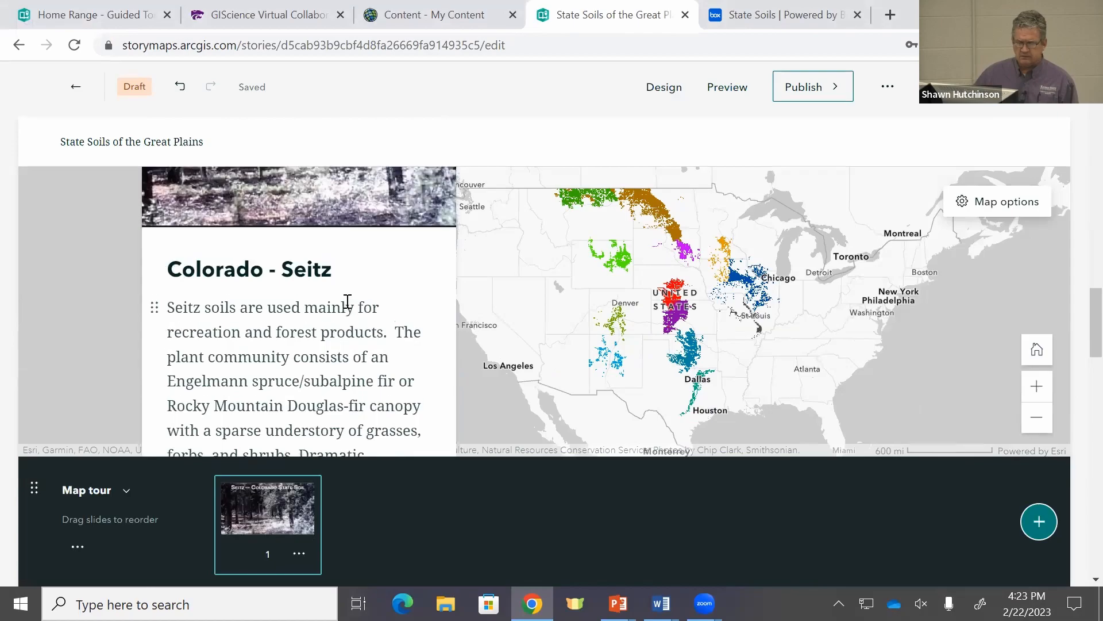
{"action": "scroll", "coordinate": [347, 300], "scroll_direction": "up", "scroll_amount": 3}
{"action": "left_click", "coordinate": [320, 217]}
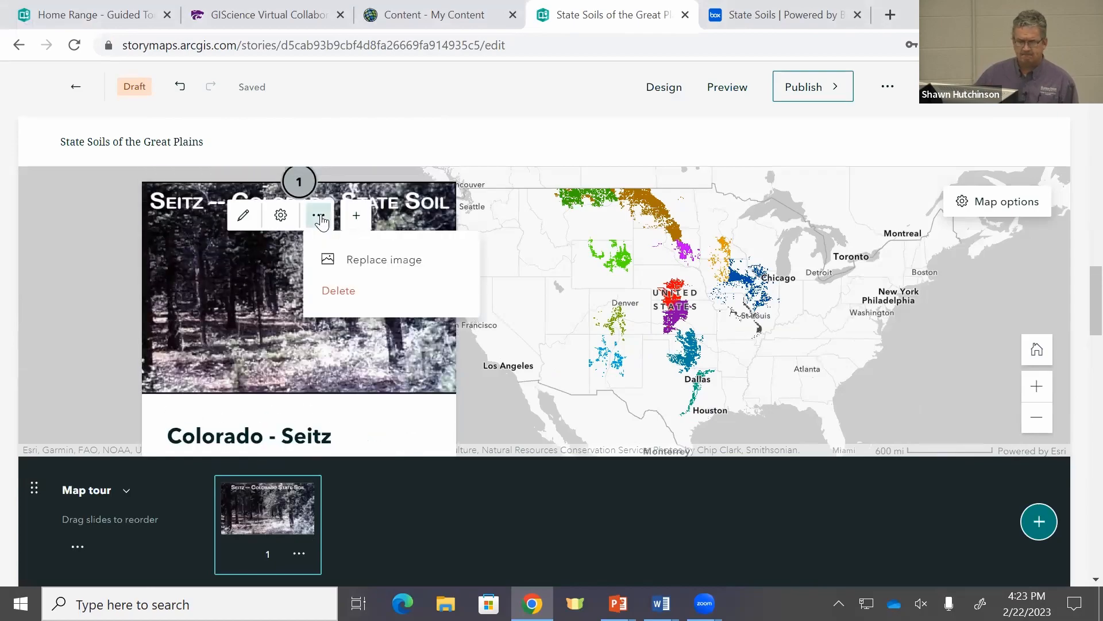
{"action": "scroll", "coordinate": [401, 322], "scroll_direction": "down", "scroll_amount": 8}
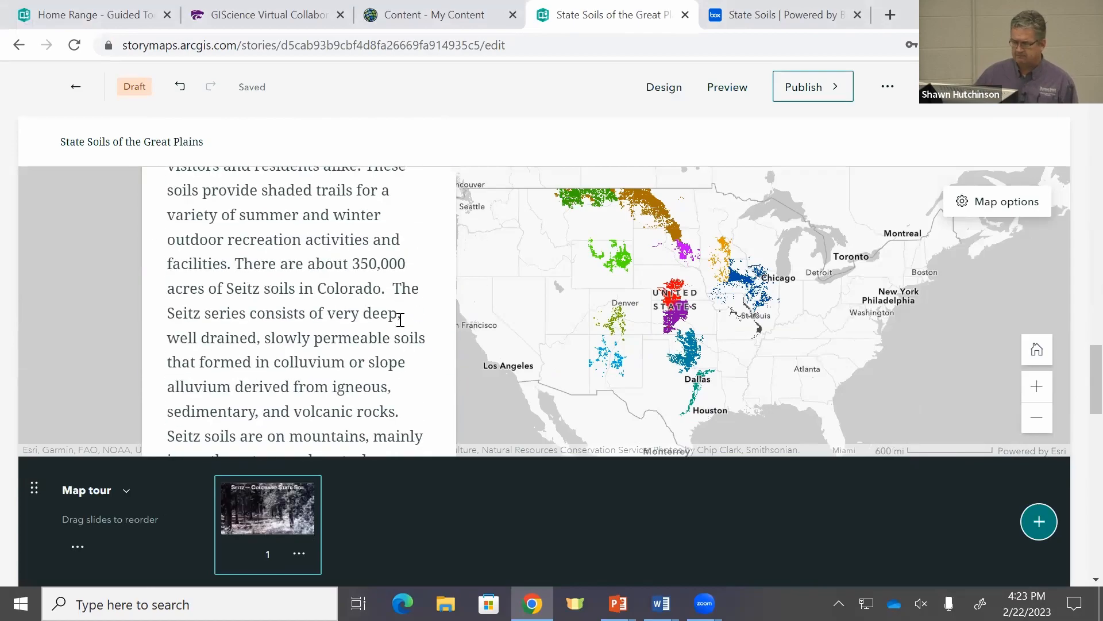
{"action": "scroll", "coordinate": [397, 317], "scroll_direction": "down", "scroll_amount": 5}
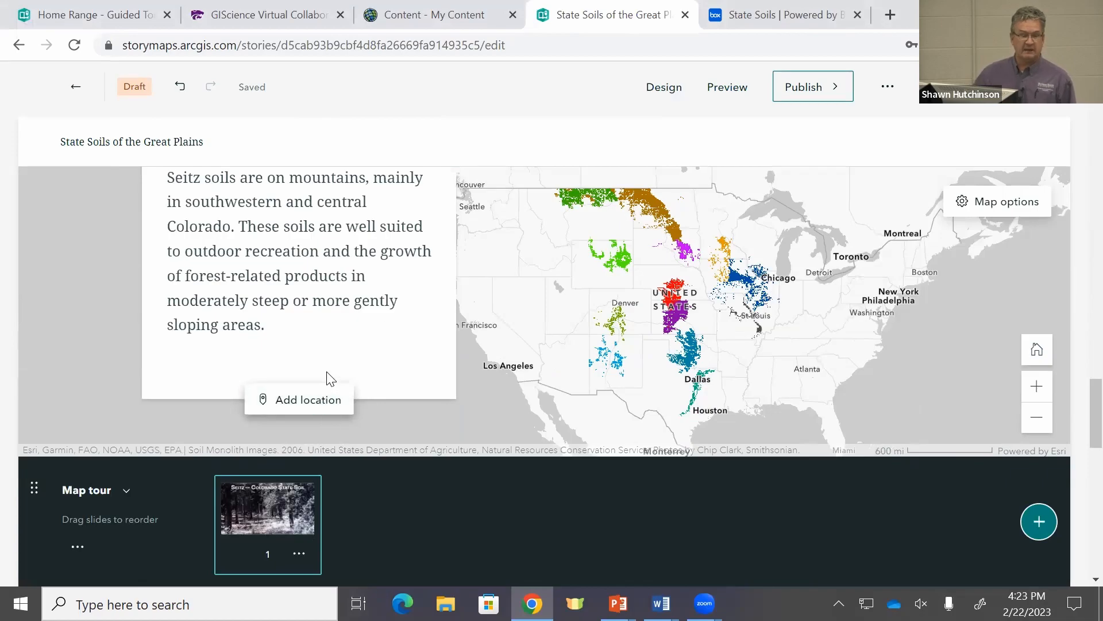
{"action": "scroll", "coordinate": [322, 373], "scroll_direction": "down", "scroll_amount": 3}
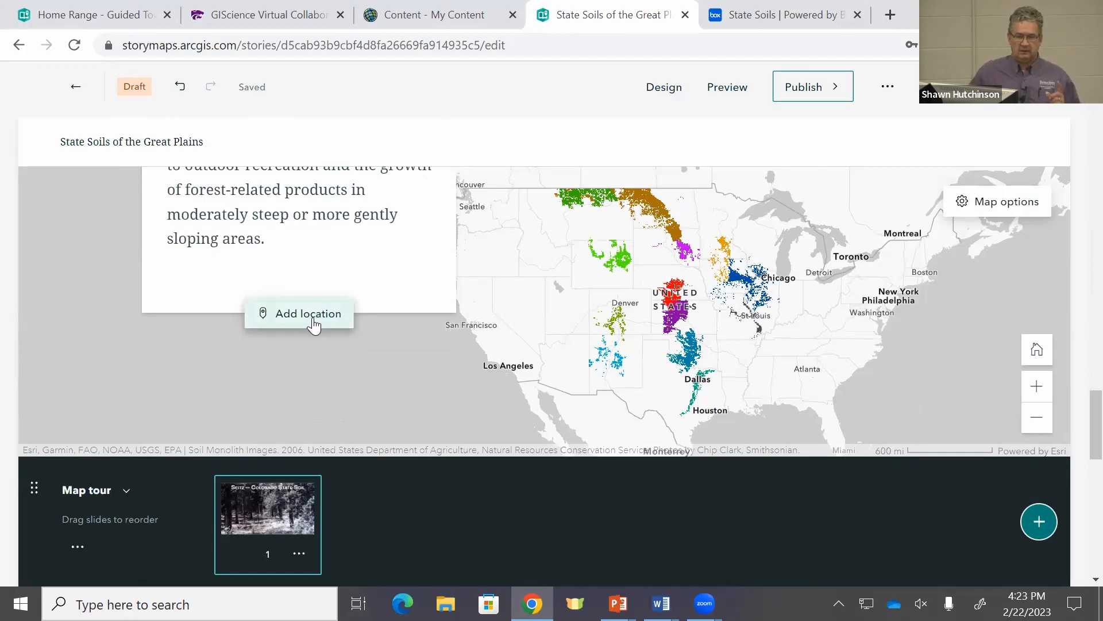
{"action": "left_click", "coordinate": [314, 325]}
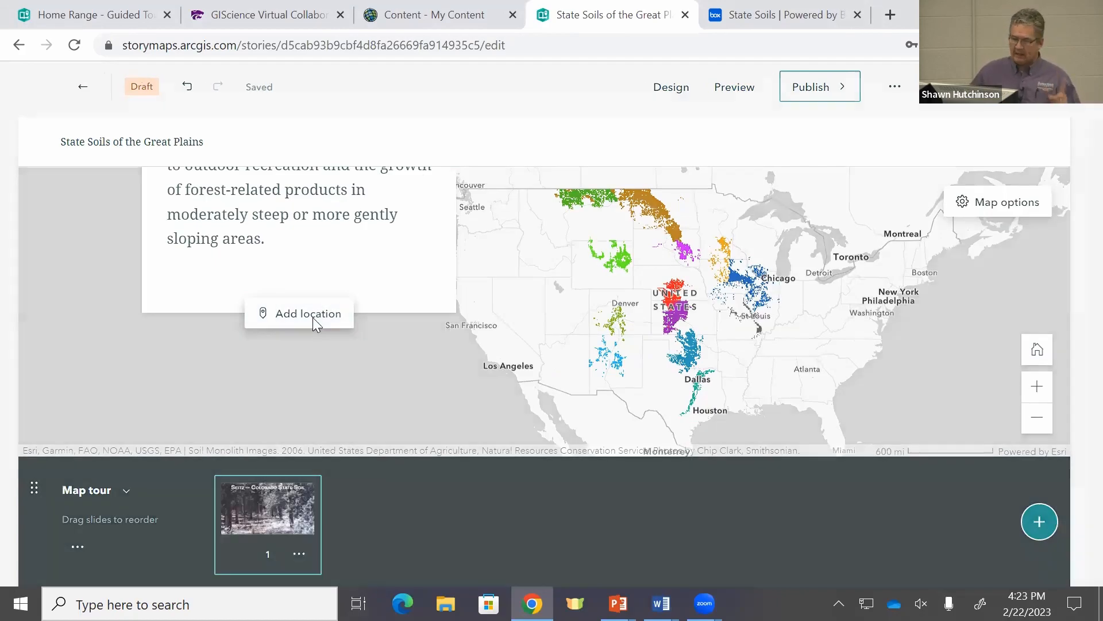
{"action": "left_click", "coordinate": [312, 317]}
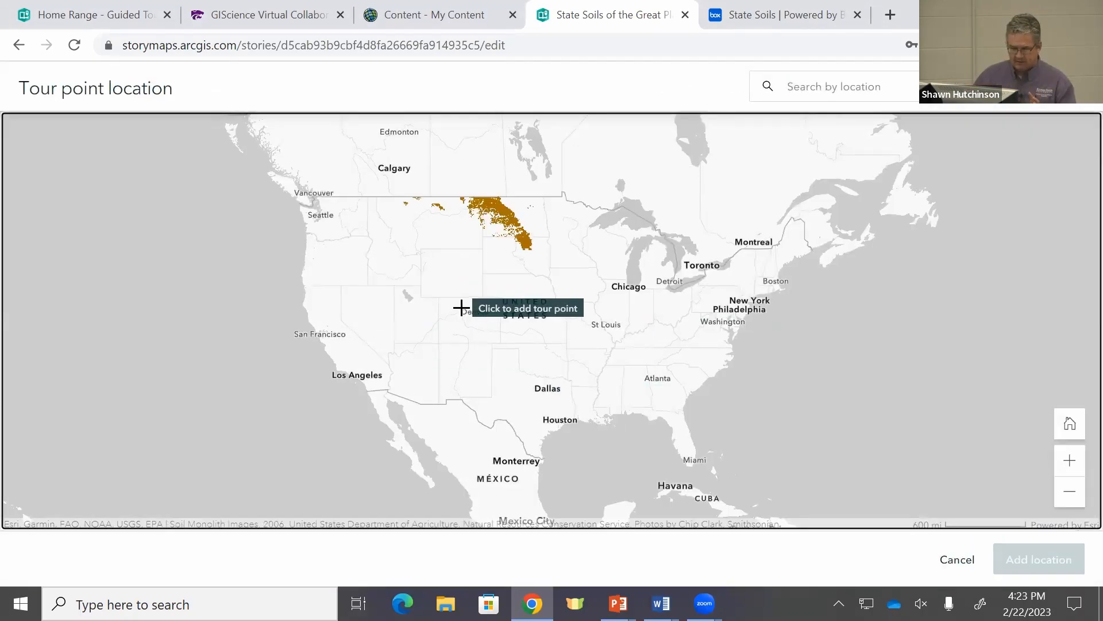
{"action": "scroll", "coordinate": [460, 308], "scroll_direction": "up", "scroll_amount": 1}
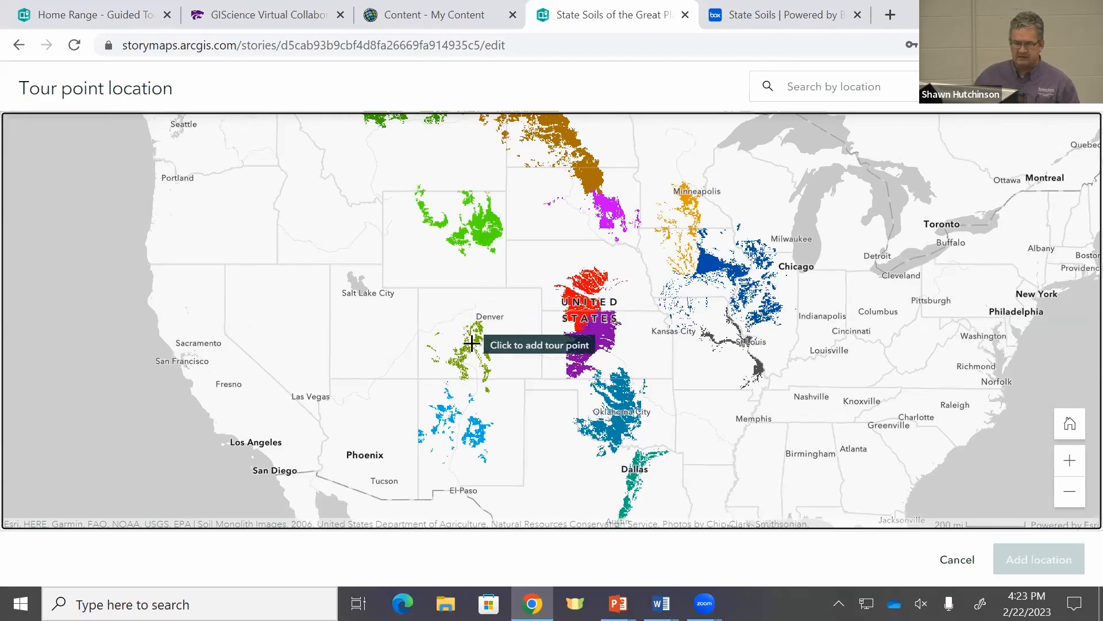
{"action": "scroll", "coordinate": [474, 341], "scroll_direction": "up", "scroll_amount": 2}
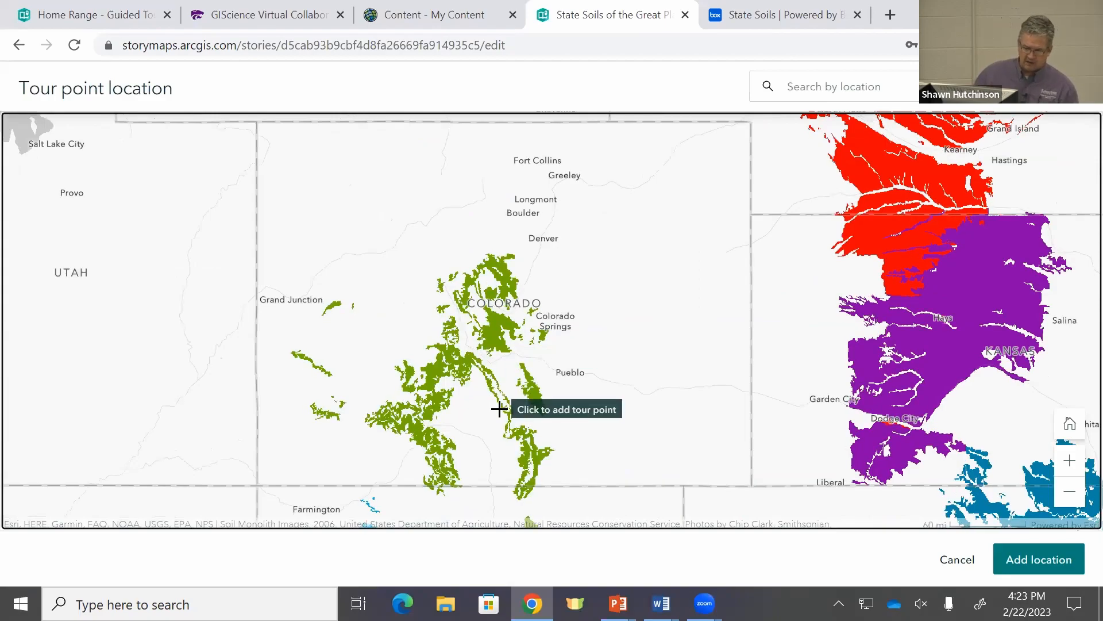
{"action": "left_click", "coordinate": [494, 334]}
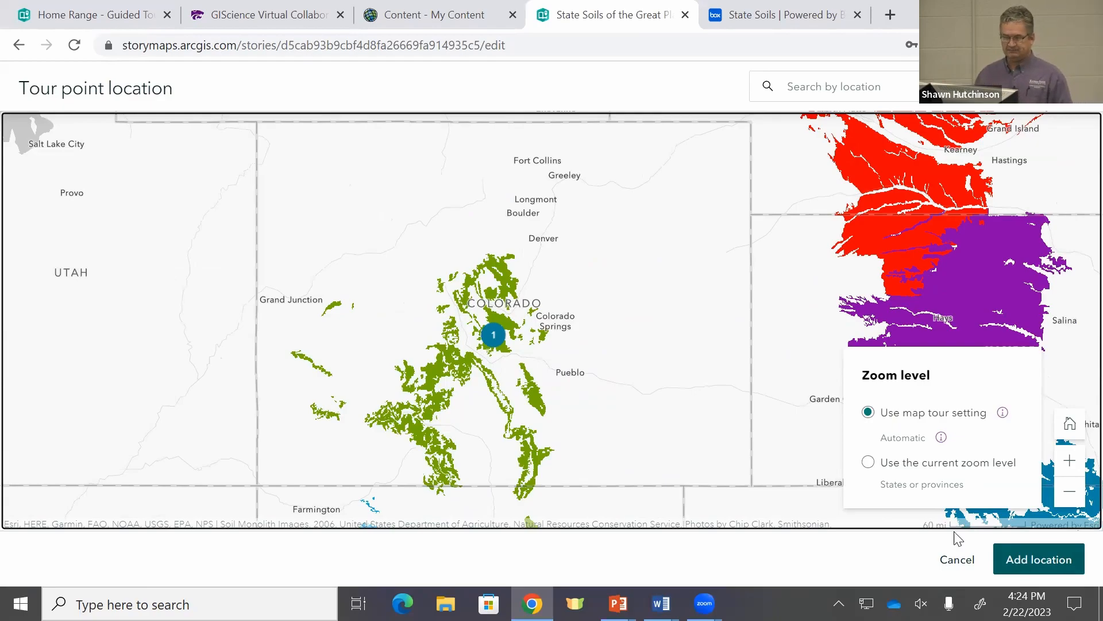
{"action": "left_click", "coordinate": [1046, 558]}
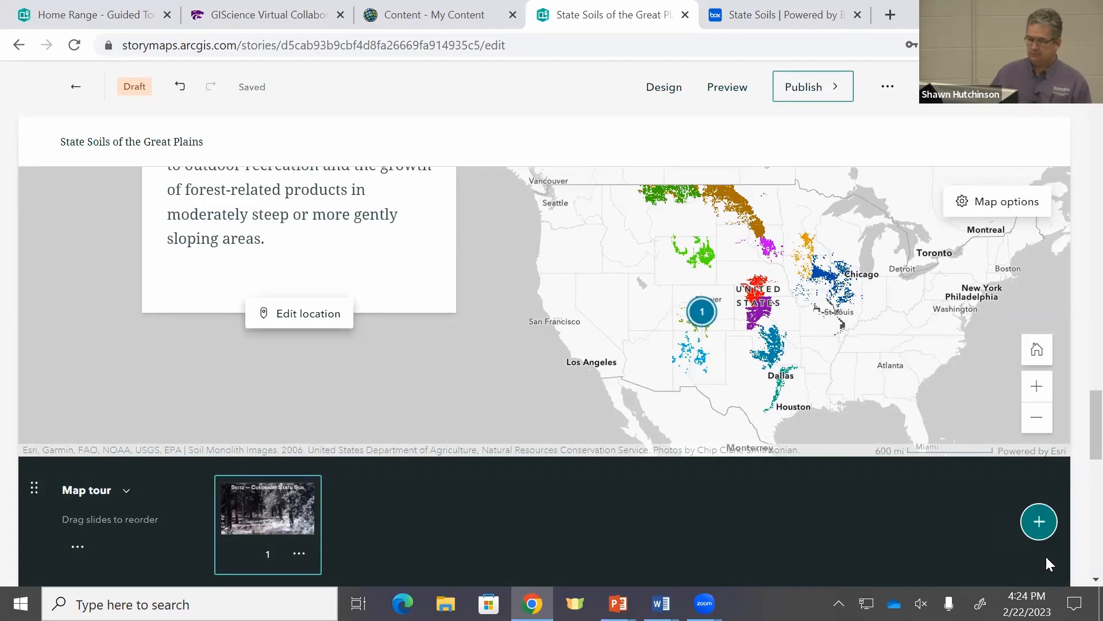
{"action": "scroll", "coordinate": [451, 259], "scroll_direction": "up", "scroll_amount": 10}
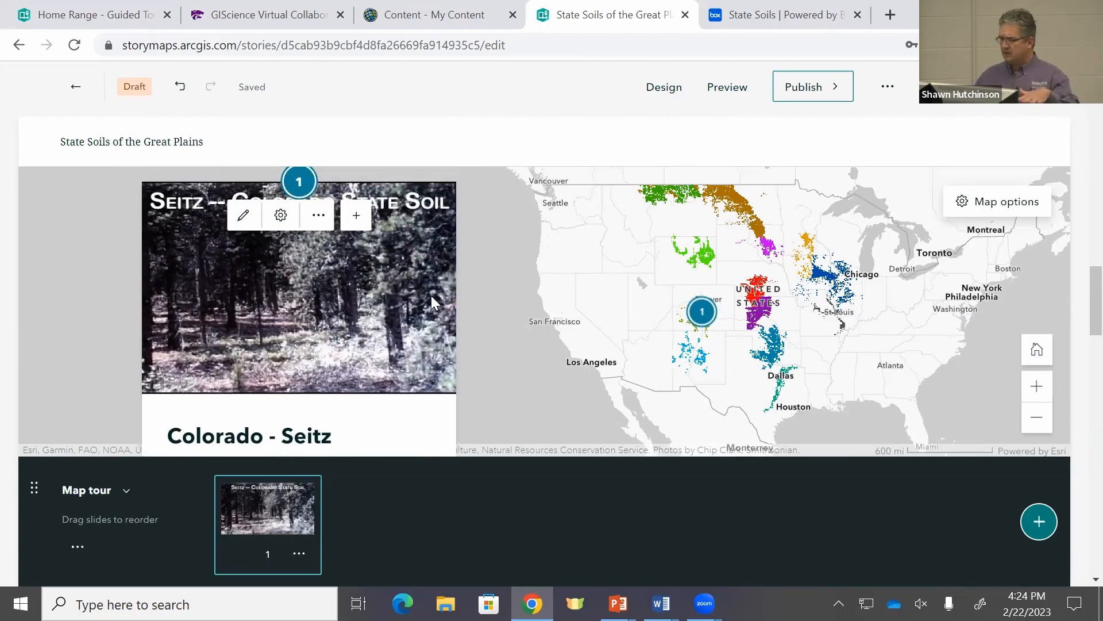
{"action": "scroll", "coordinate": [445, 288], "scroll_direction": "down", "scroll_amount": 3}
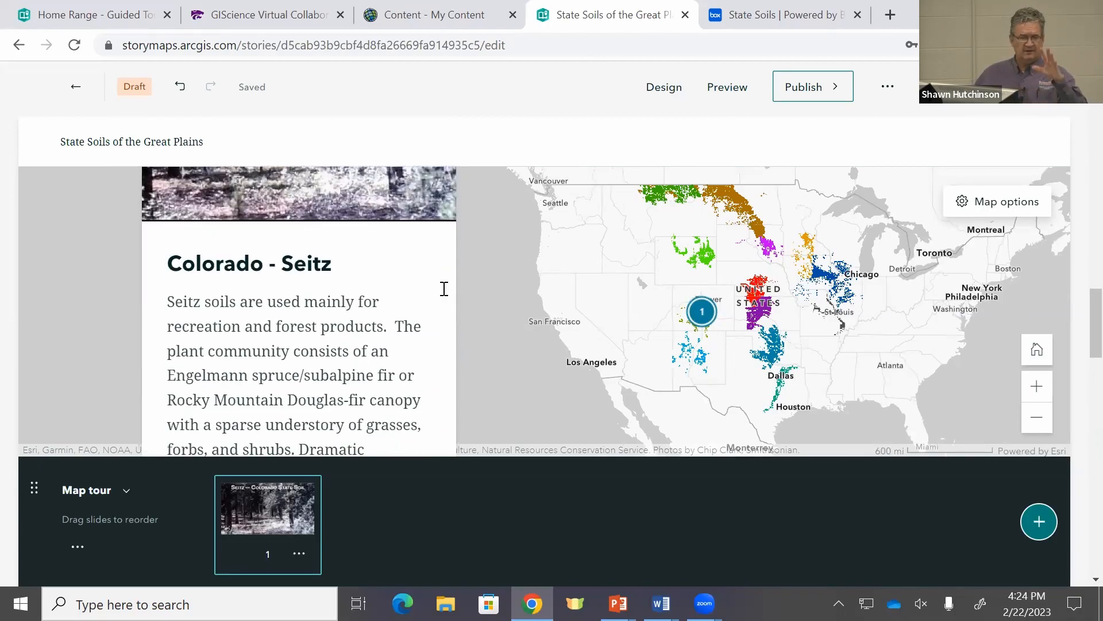
{"action": "scroll", "coordinate": [444, 289], "scroll_direction": "down", "scroll_amount": 2}
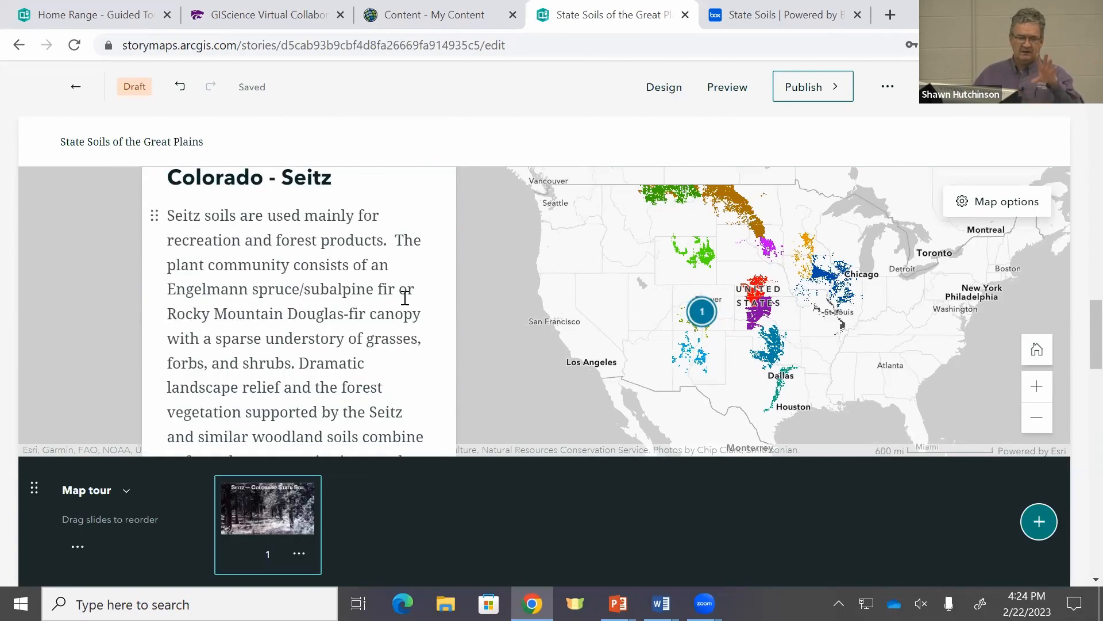
{"action": "scroll", "coordinate": [410, 297], "scroll_direction": "down", "scroll_amount": 3}
{"action": "scroll", "coordinate": [409, 297], "scroll_direction": "down", "scroll_amount": 3}
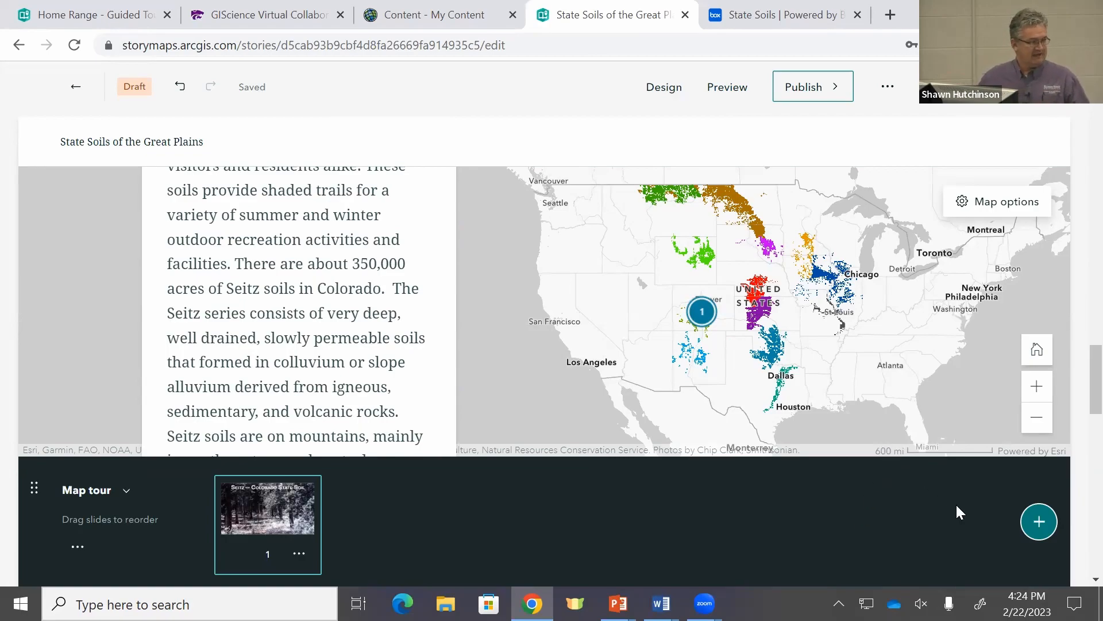
Add a second tour point to the map tour and title it "Iowa - Tama"
{"action": "left_click", "coordinate": [1039, 521]}
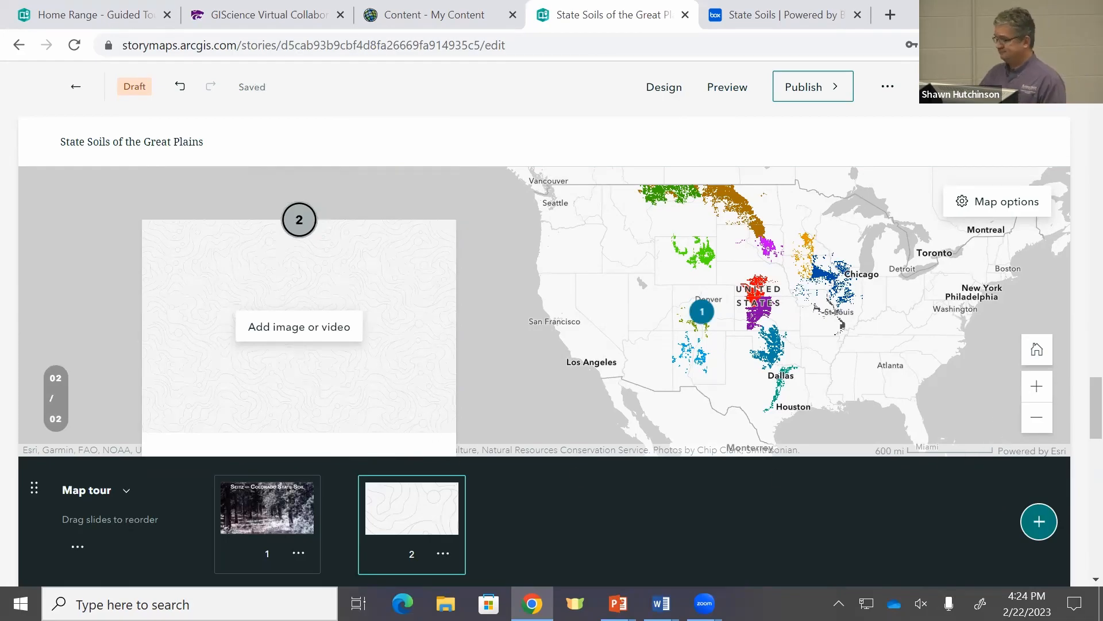
{"action": "scroll", "coordinate": [212, 402], "scroll_direction": "down", "scroll_amount": 3}
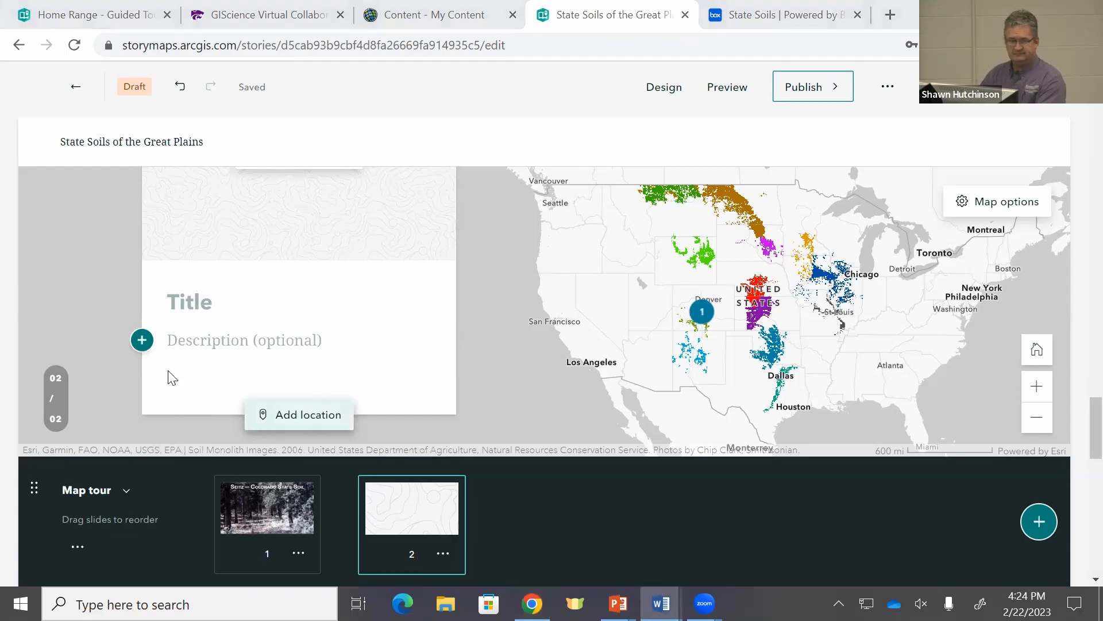
{"action": "left_click", "coordinate": [210, 301]}
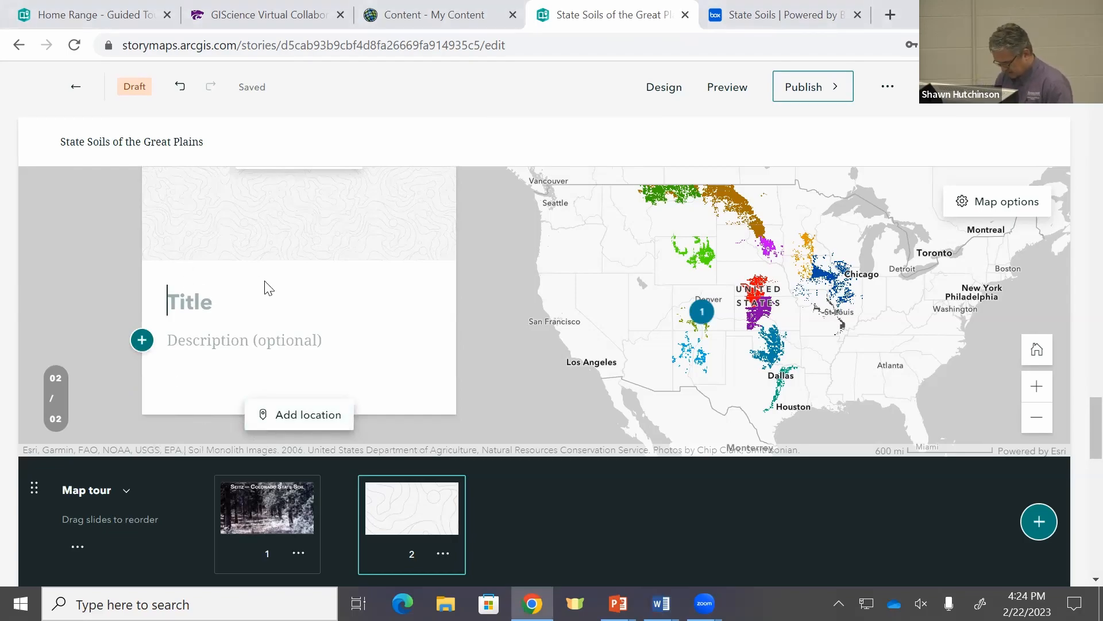
{"action": "type", "text": "low"}
{"action": "type", "text": "a - T"}
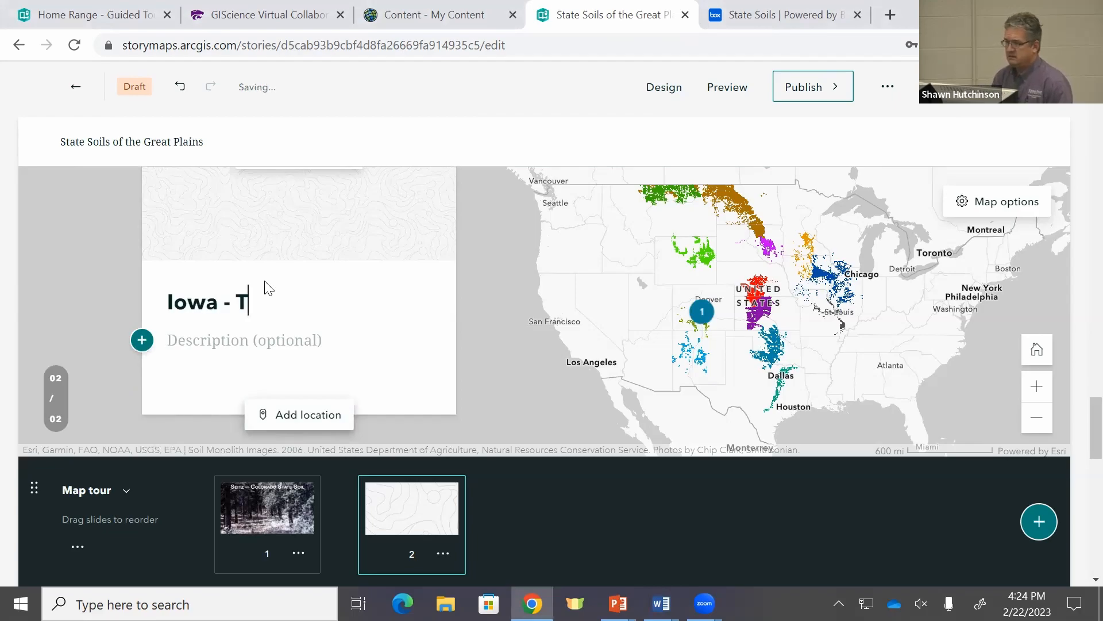
{"action": "type", "text": "ama"}
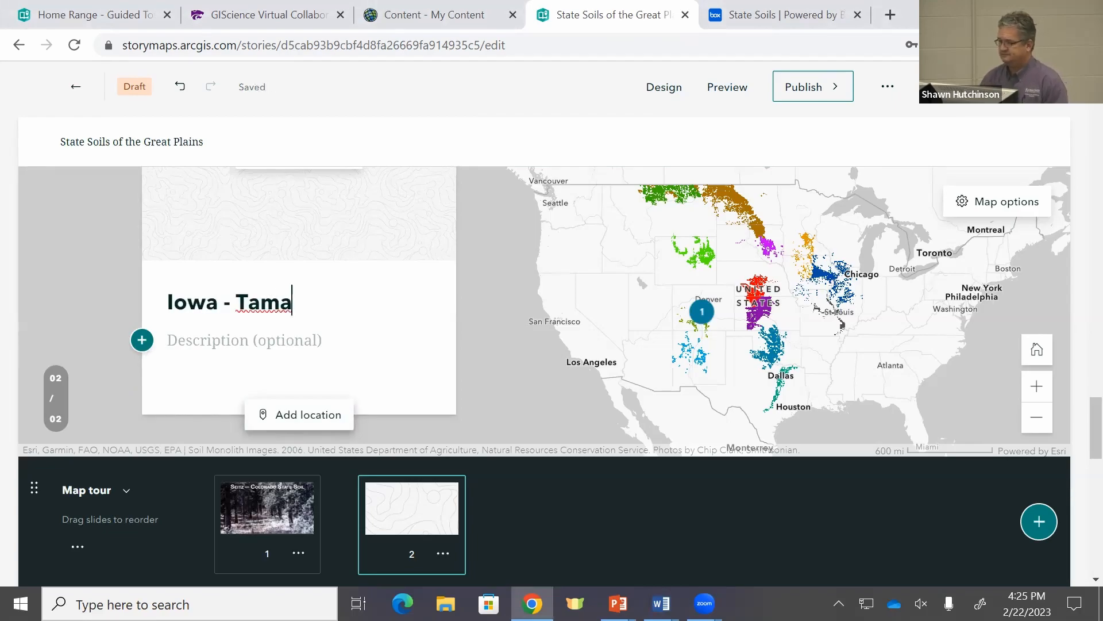
Switch to Word for the Tama soil text and paste it as the Iowa - Tama tour point's description
{"action": "key", "text": "alt+Tab"}
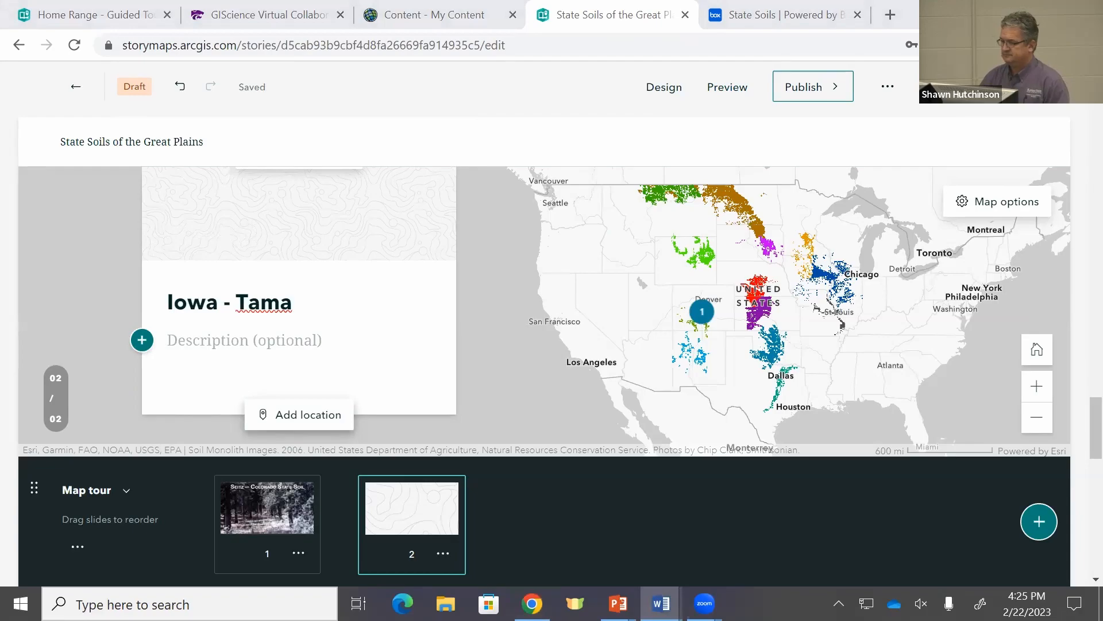
{"action": "left_click", "coordinate": [259, 344]}
{"action": "key", "text": "ctrl+v"}
Add a map location for the Iowa - Tama tour point within the large blue soil area in east-central Iowa
{"action": "left_click", "coordinate": [308, 411]}
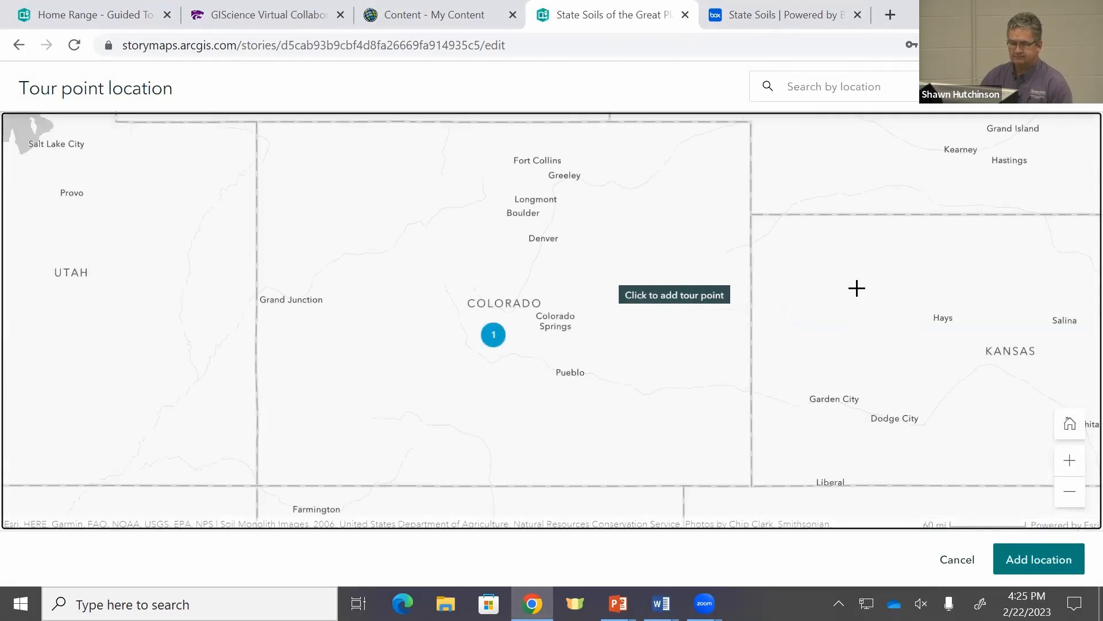
{"action": "left_click_drag", "start_coordinate": [928, 266], "coordinate": [293, 520]}
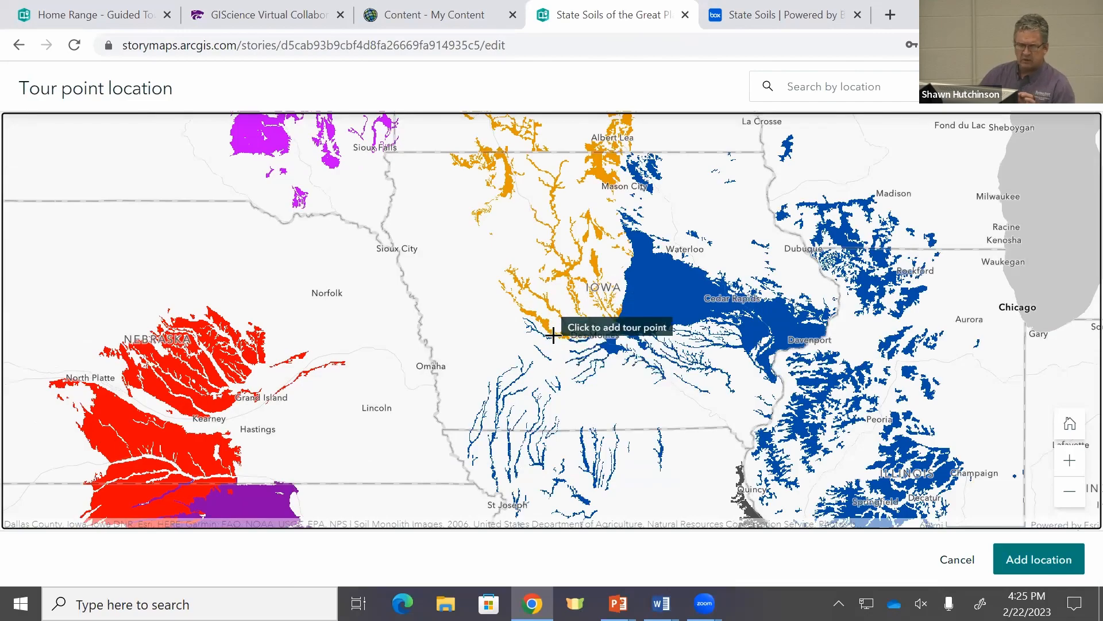
{"action": "left_click_drag", "start_coordinate": [553, 335], "coordinate": [607, 433]}
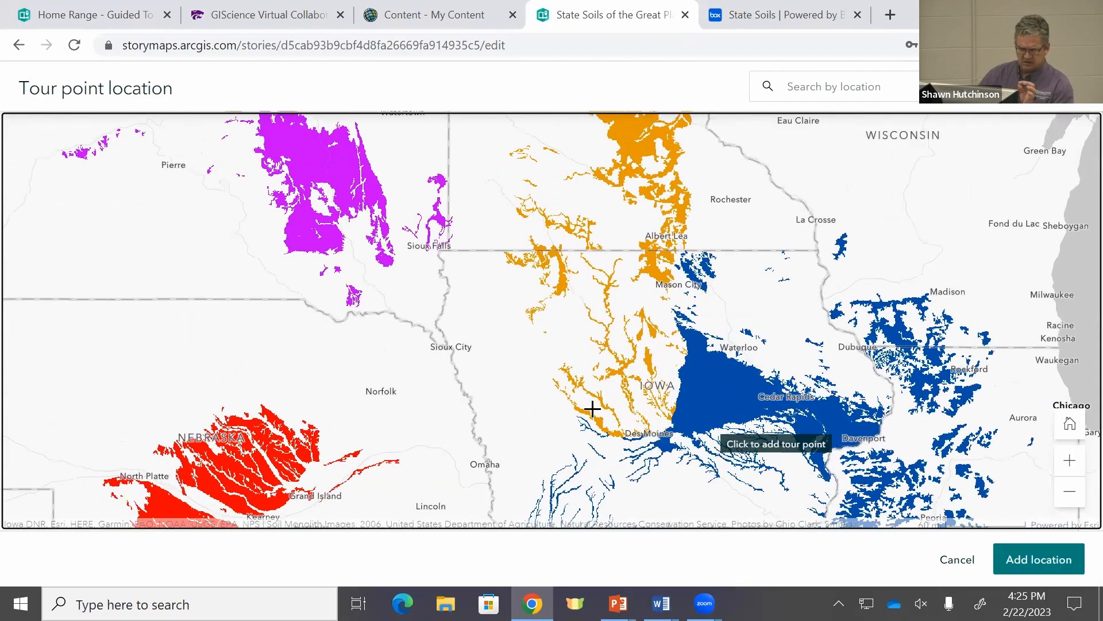
{"action": "left_click", "coordinate": [716, 396]}
{"action": "left_click", "coordinate": [1036, 551]}
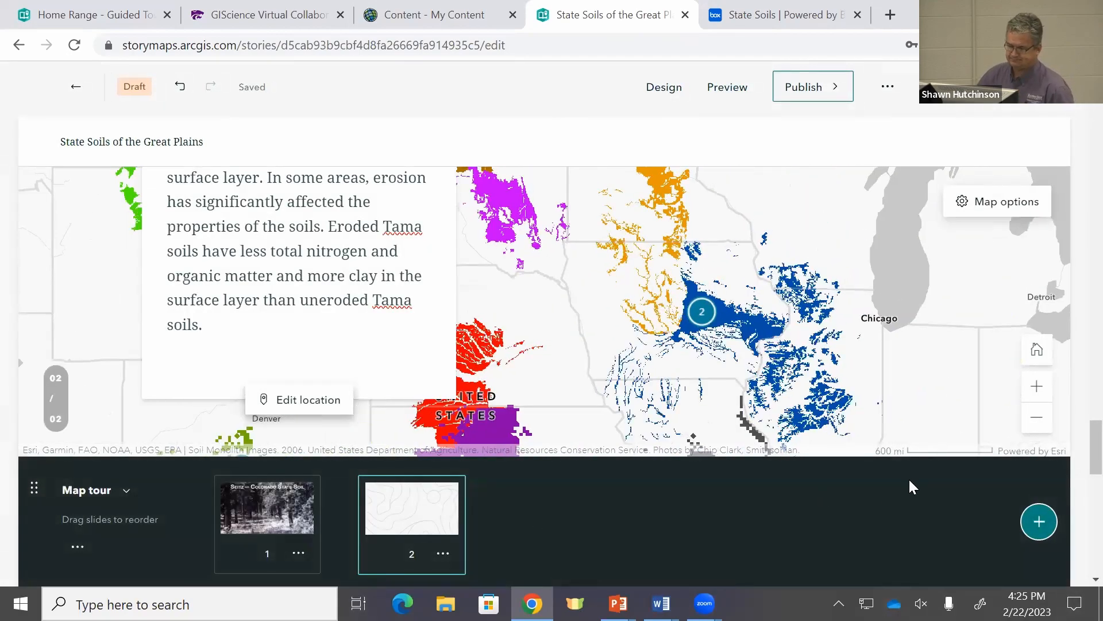
Upload iowa_tama.jpg from the Images folder as the Iowa - Tama tour point's image
{"action": "scroll", "coordinate": [299, 287], "scroll_direction": "up", "scroll_amount": 8}
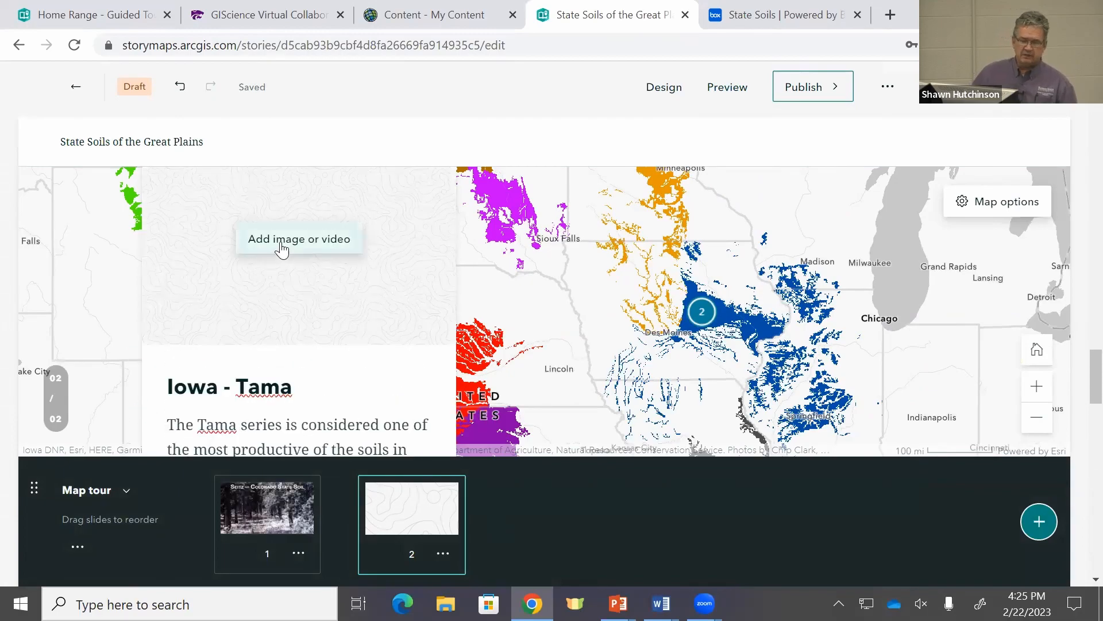
{"action": "left_click", "coordinate": [287, 243]}
{"action": "left_click", "coordinate": [668, 385]}
{"action": "scroll", "coordinate": [454, 243], "scroll_direction": "down", "scroll_amount": 10}
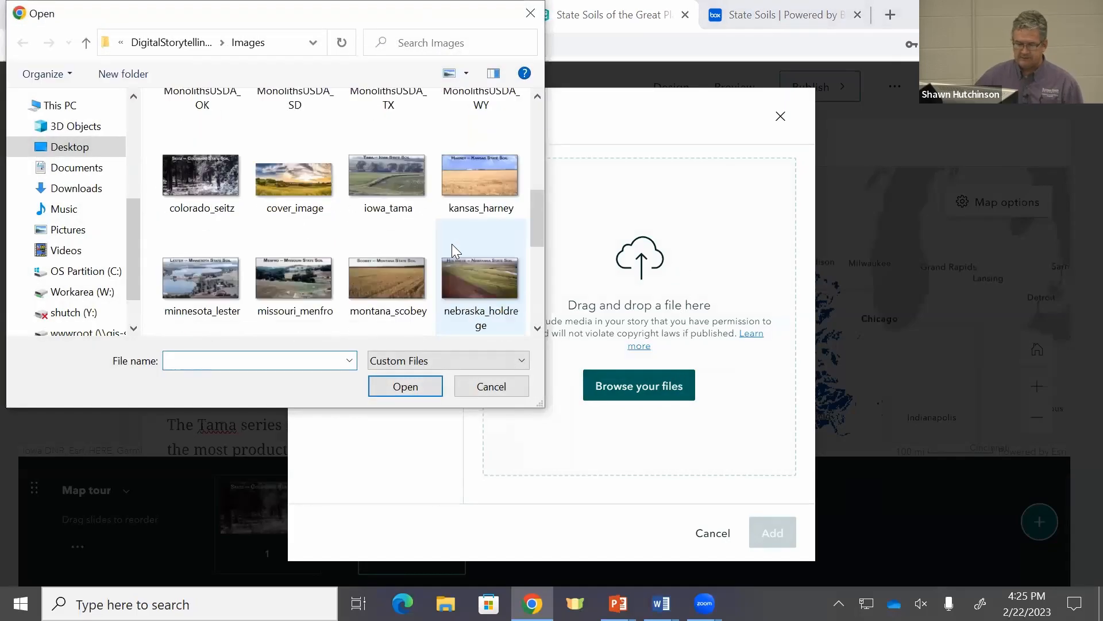
{"action": "scroll", "coordinate": [462, 247], "scroll_direction": "up", "scroll_amount": 5}
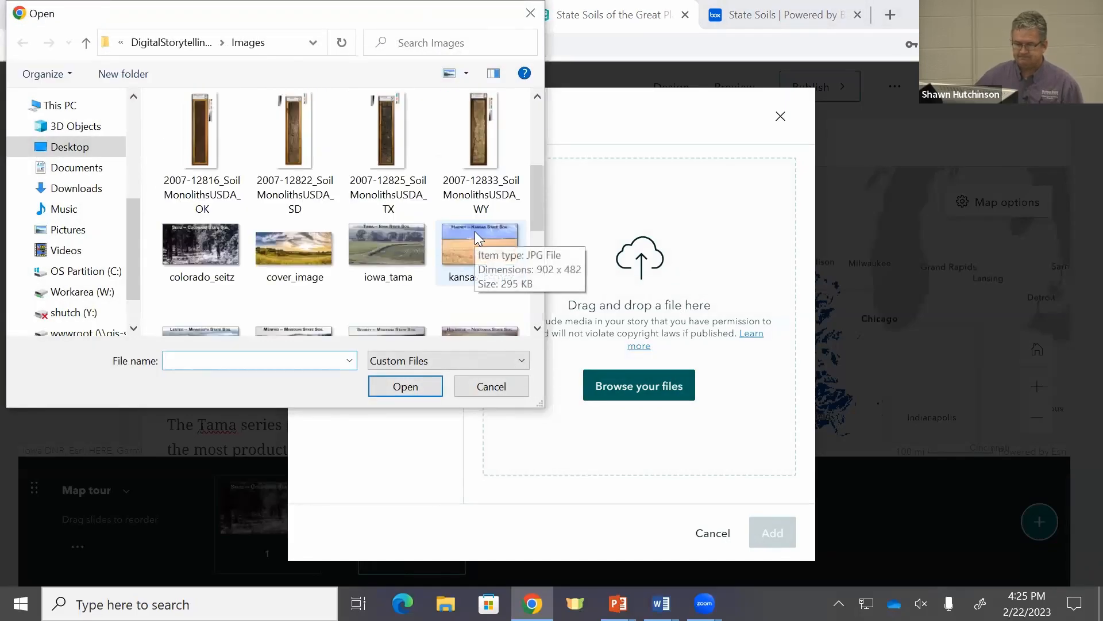
{"action": "left_click", "coordinate": [403, 250]}
{"action": "left_click", "coordinate": [407, 386]}
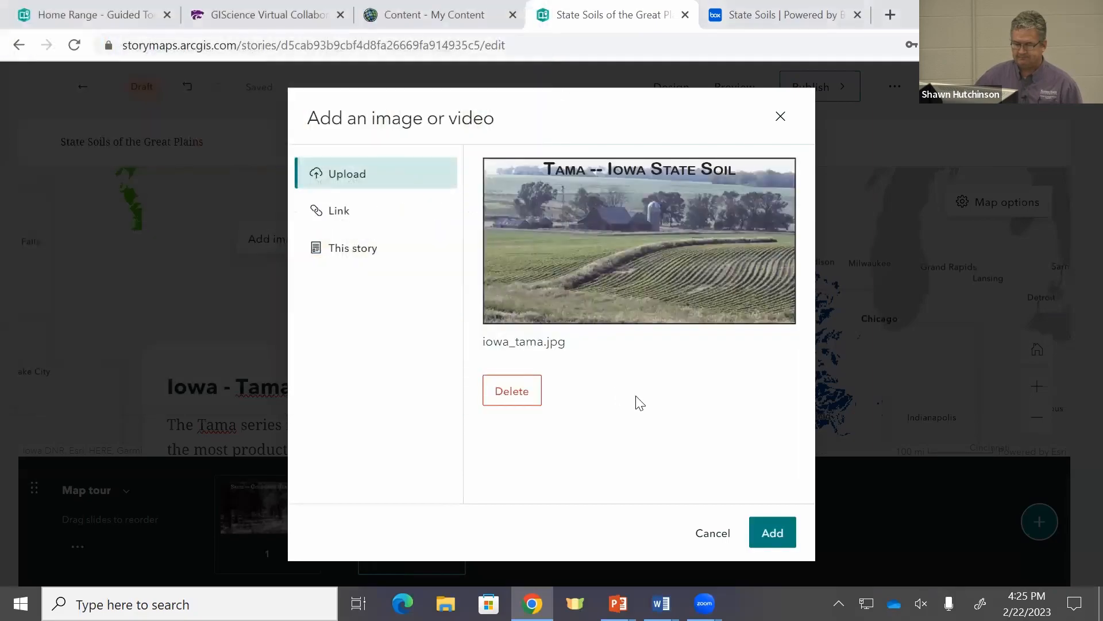
{"action": "left_click", "coordinate": [765, 540]}
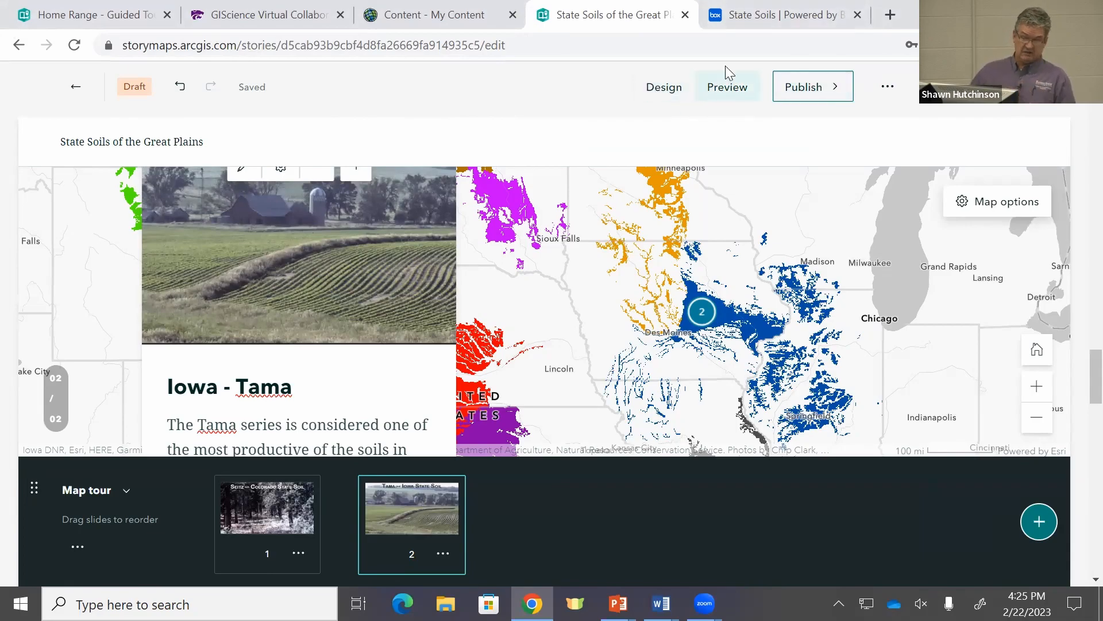
Preview the story and review how the map tour moves between the Colorado - Seitz and Iowa - Tama points
{"action": "left_click", "coordinate": [736, 92]}
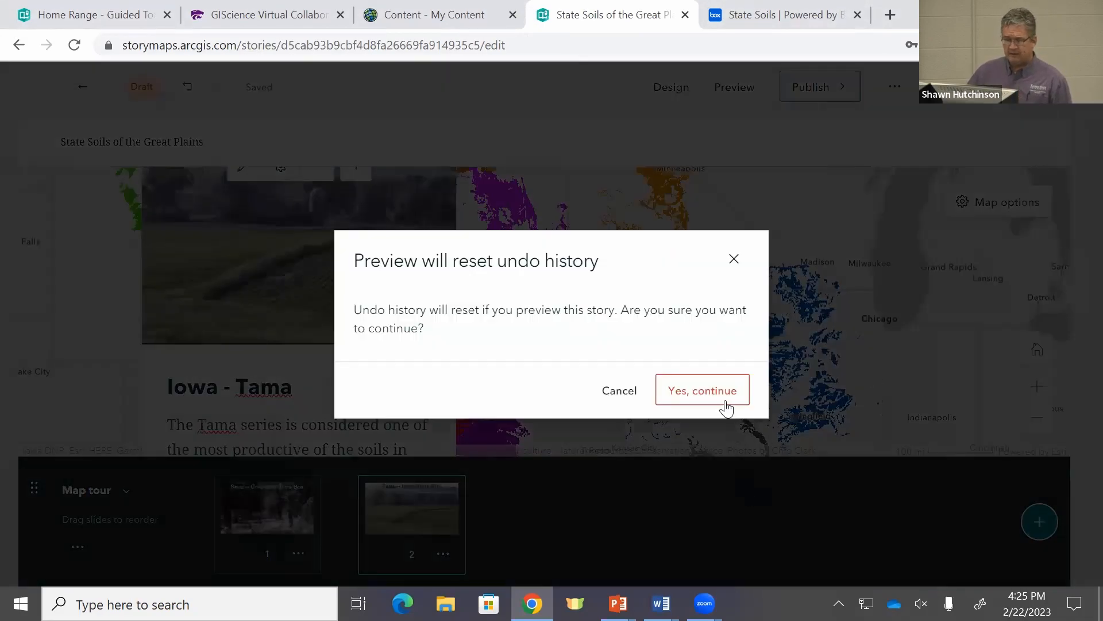
{"action": "left_click", "coordinate": [713, 397]}
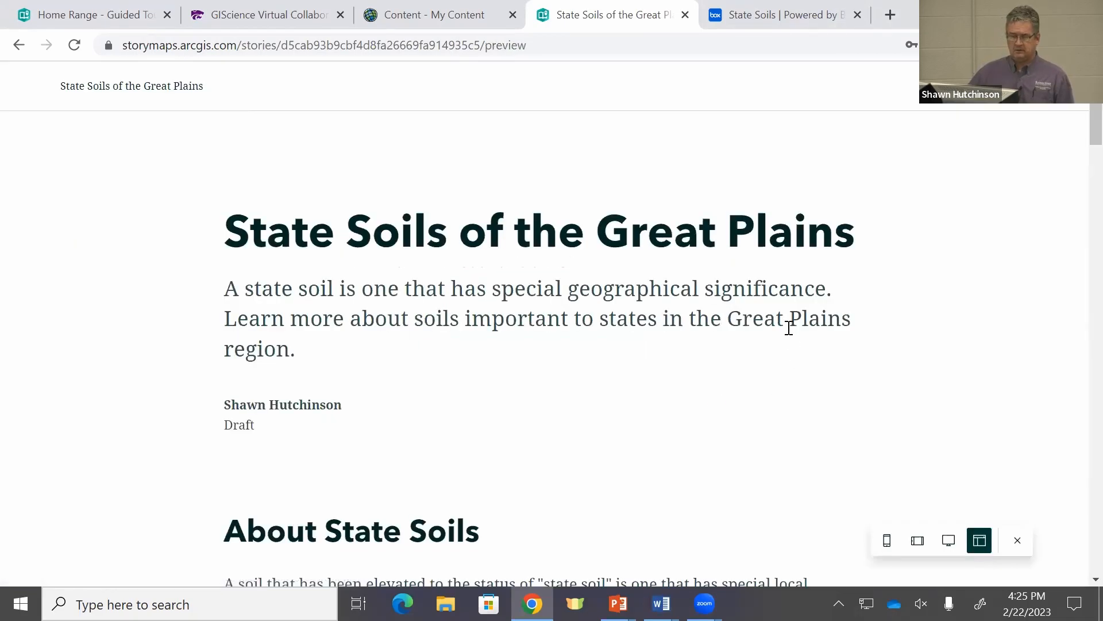
{"action": "scroll", "coordinate": [788, 319], "scroll_direction": "down", "scroll_amount": 8}
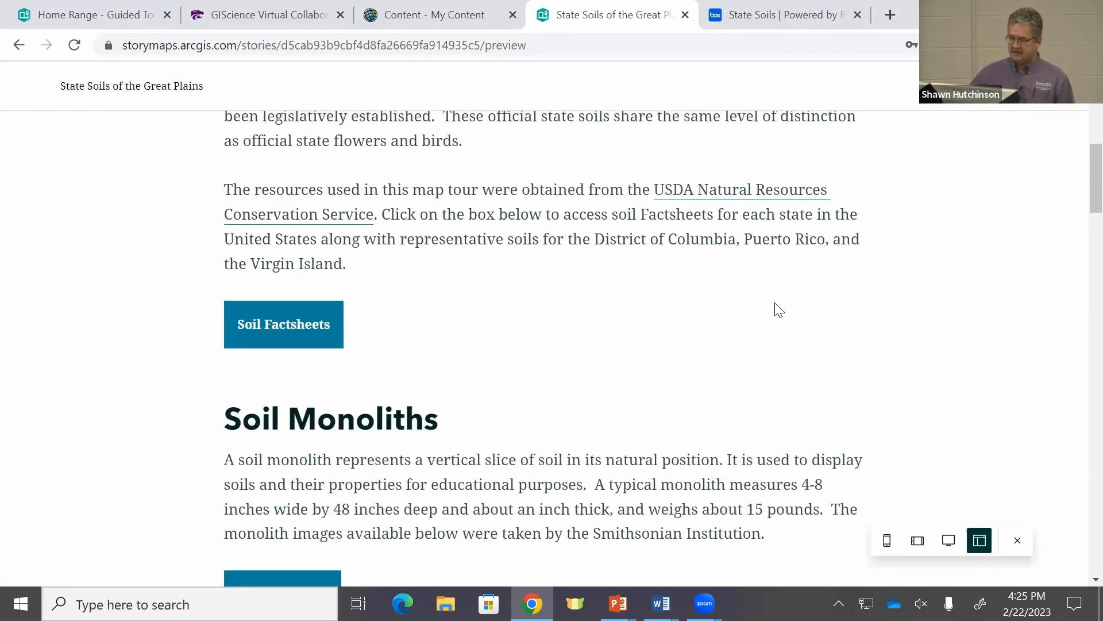
{"action": "scroll", "coordinate": [786, 293], "scroll_direction": "down", "scroll_amount": 9}
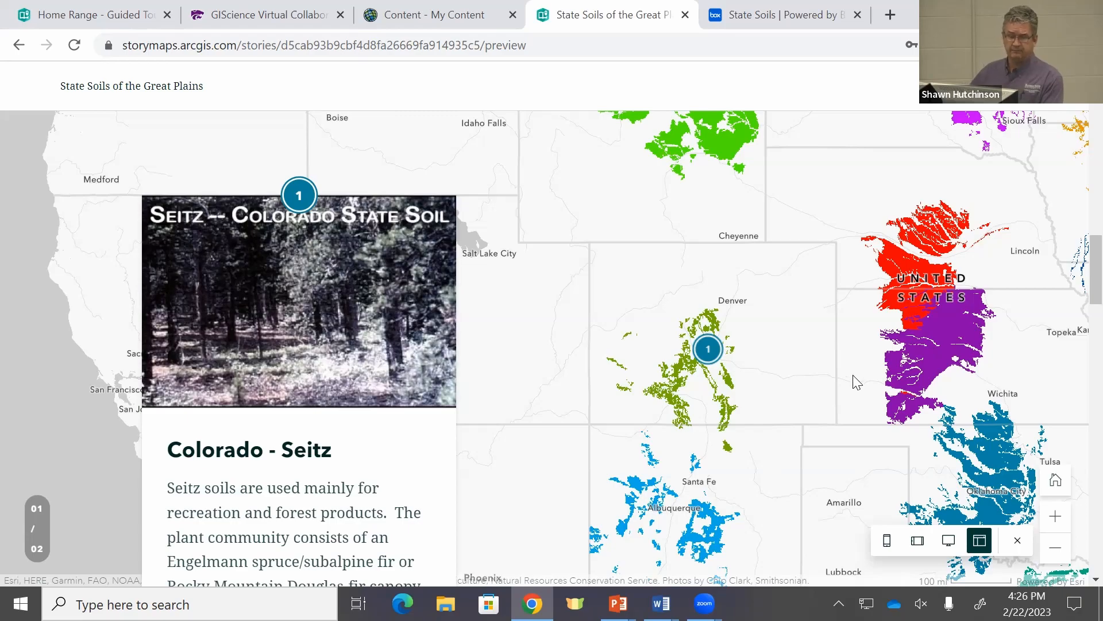
{"action": "scroll", "coordinate": [854, 377], "scroll_direction": "down", "scroll_amount": 10}
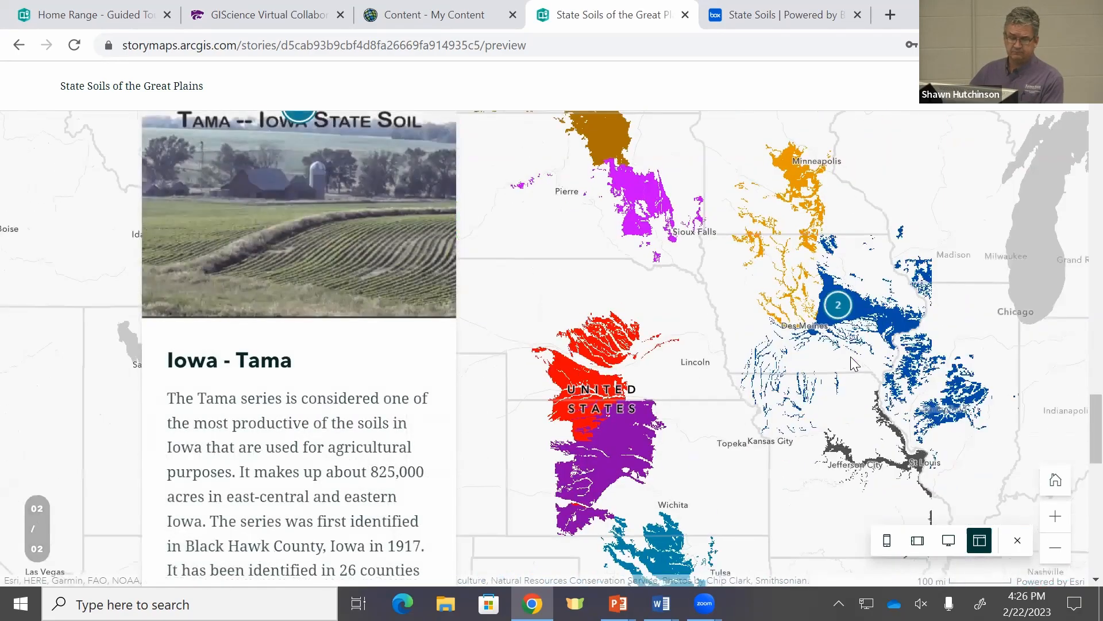
{"action": "scroll", "coordinate": [851, 358], "scroll_direction": "up", "scroll_amount": 8}
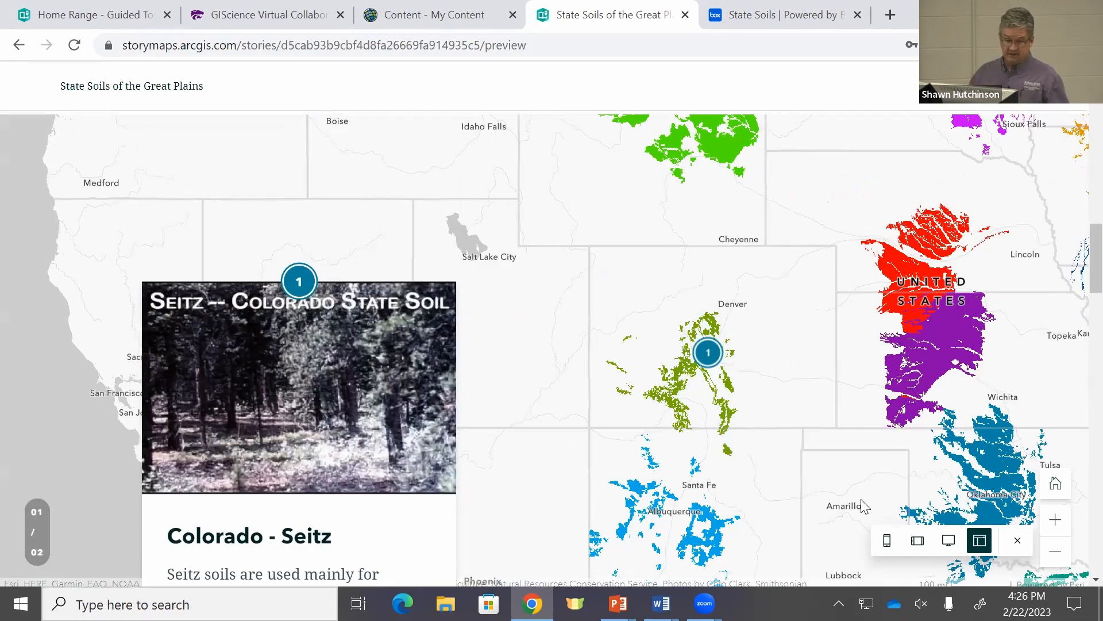
Enlarge the Colorado - Seitz image in the preview, check the tour once more and return to editing the story
{"action": "left_click", "coordinate": [295, 375]}
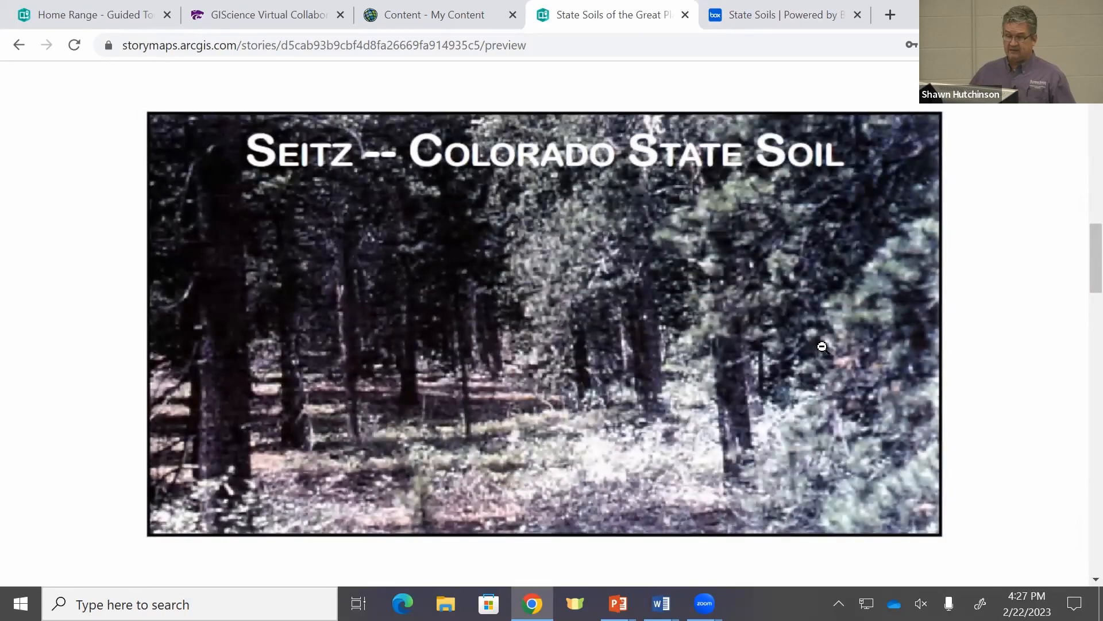
{"action": "left_click", "coordinate": [1060, 104]}
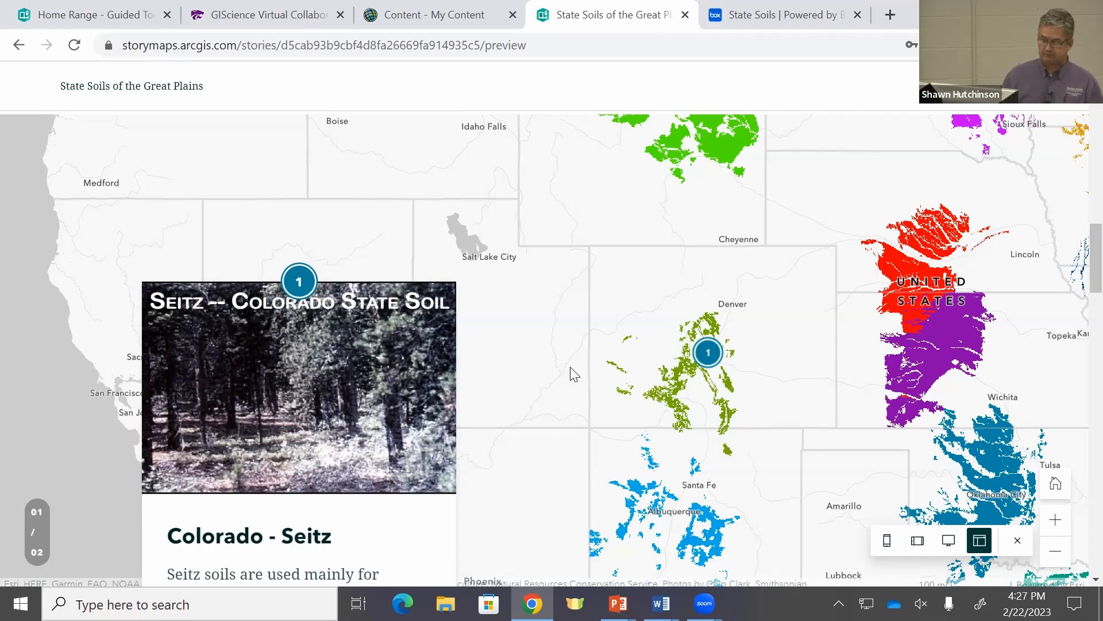
{"action": "scroll", "coordinate": [177, 525], "scroll_direction": "down", "scroll_amount": 15}
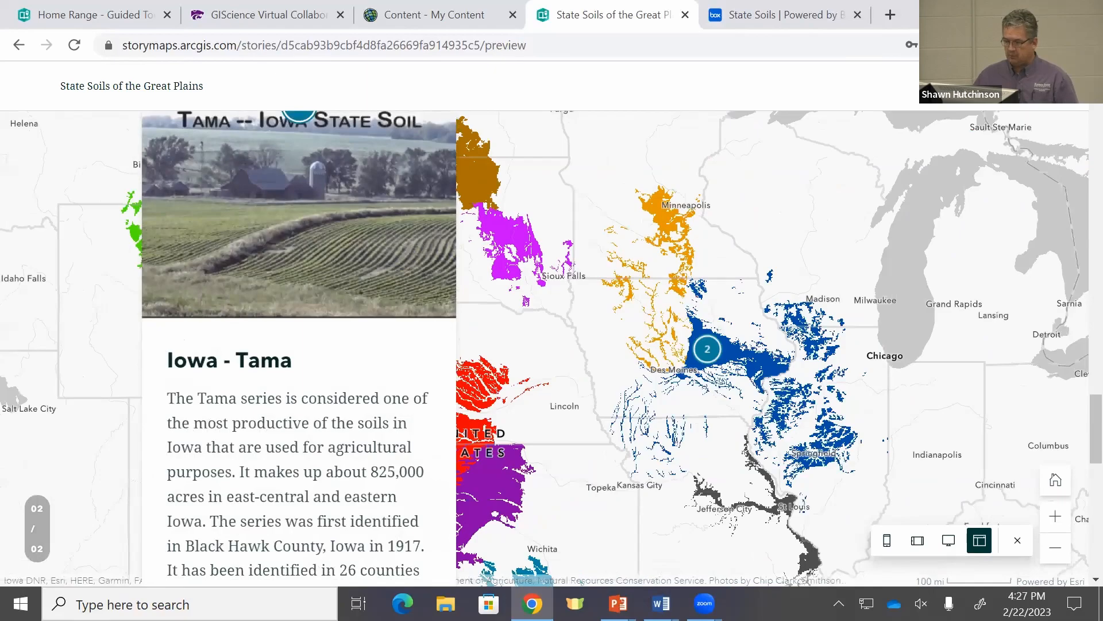
{"action": "left_click", "coordinate": [1018, 540]}
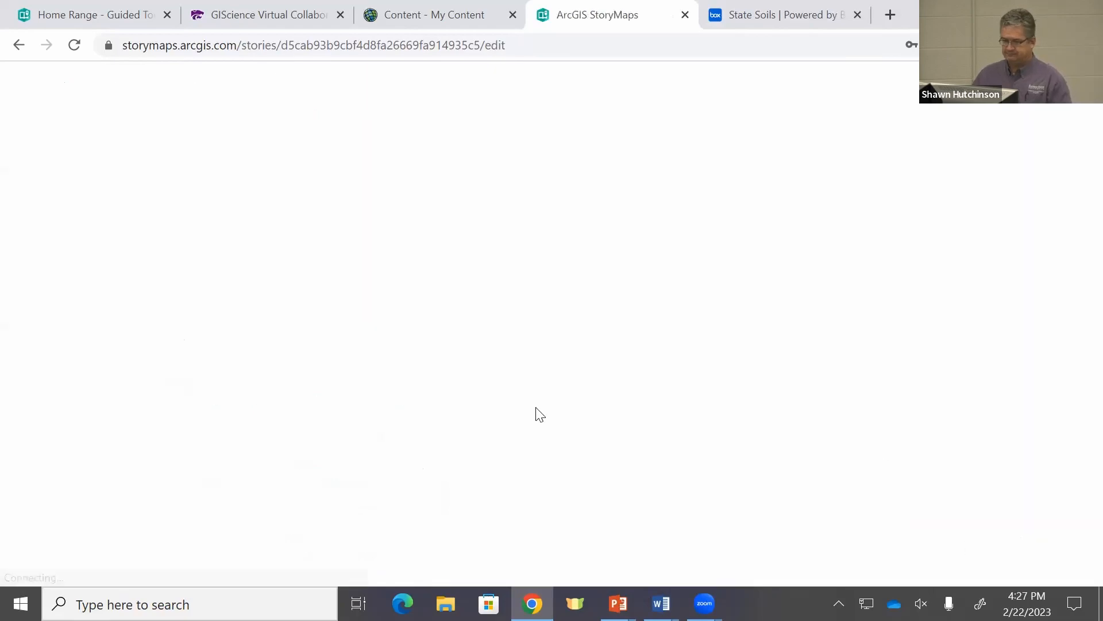
Add a new tour point directly after Colorado - Seitz and upload kansas_harney.jpg as its image
{"action": "scroll", "coordinate": [463, 478], "scroll_direction": "down", "scroll_amount": 10}
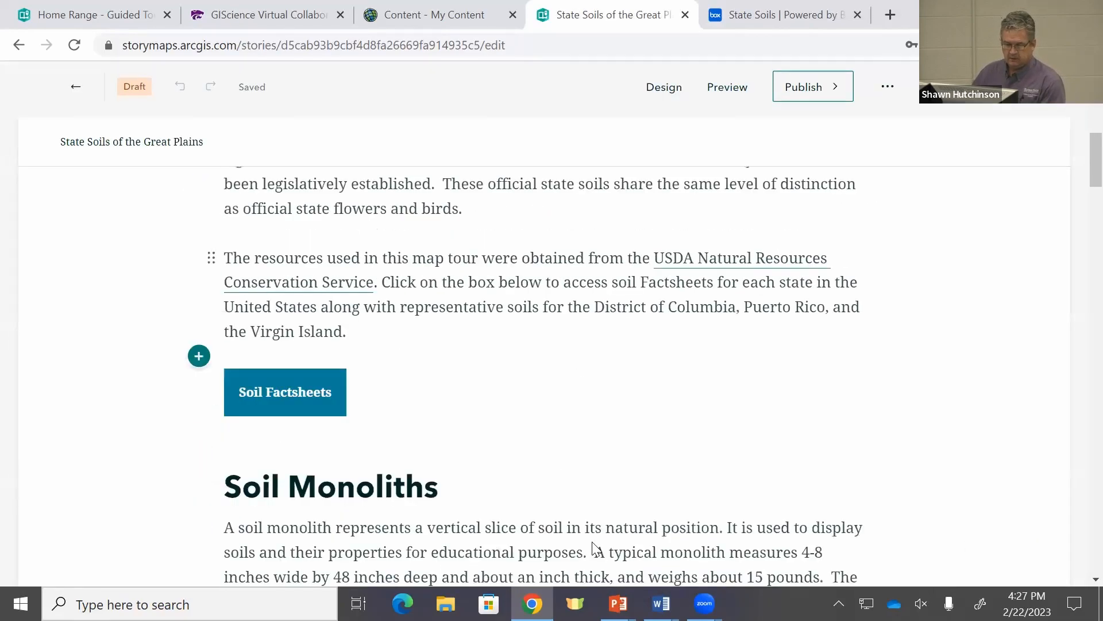
{"action": "scroll", "coordinate": [594, 412], "scroll_direction": "down", "scroll_amount": 10}
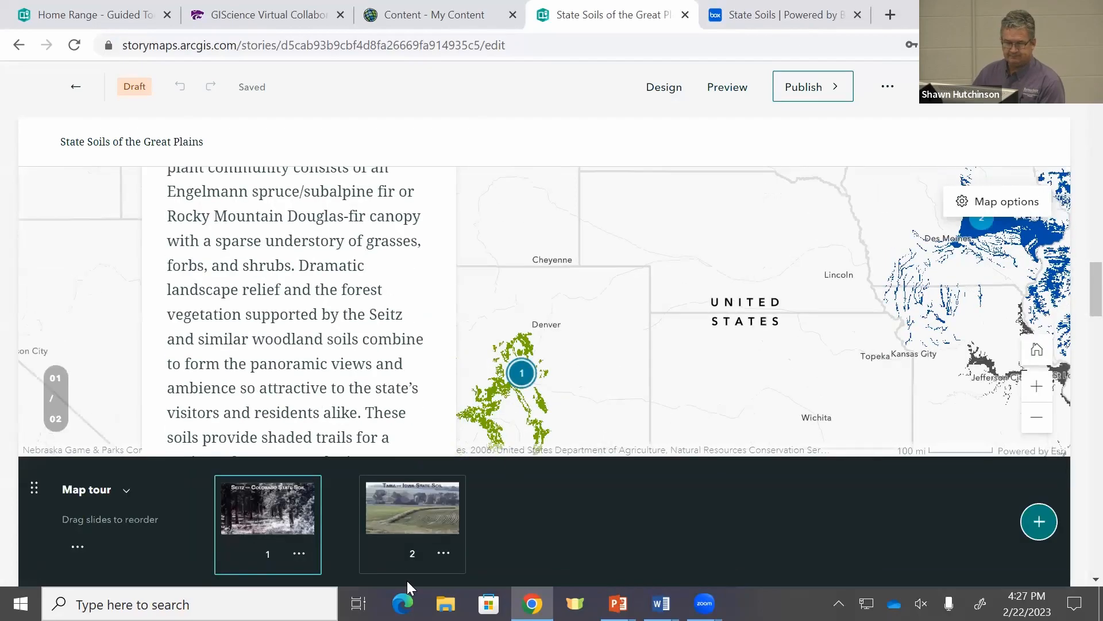
{"action": "left_click", "coordinate": [1039, 523]}
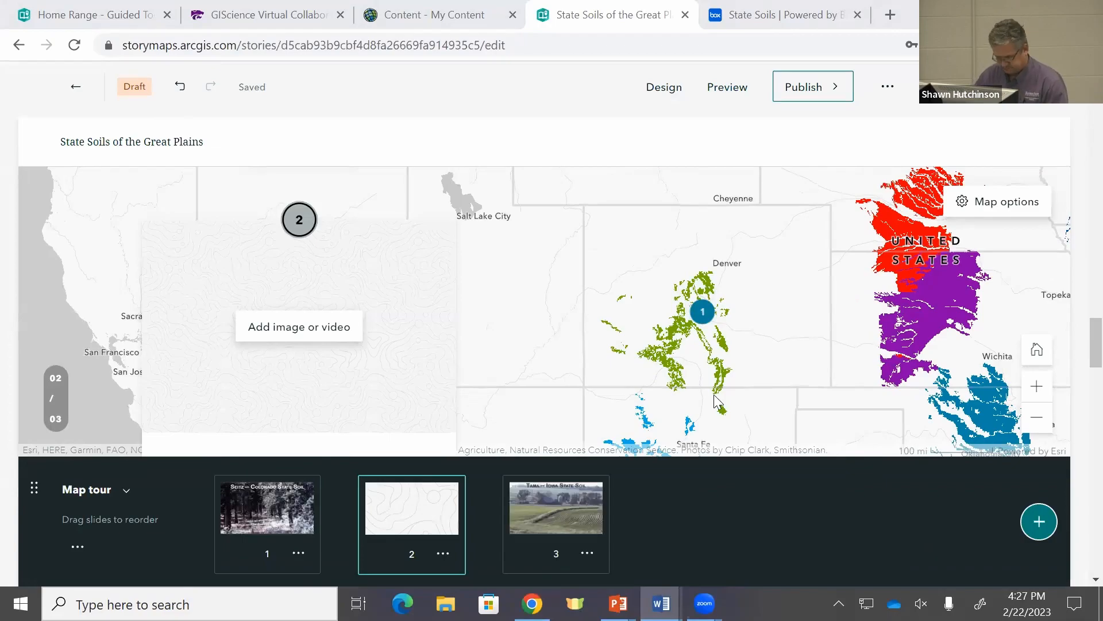
{"action": "left_click", "coordinate": [322, 331]}
{"action": "left_click", "coordinate": [644, 395]}
{"action": "scroll", "coordinate": [469, 275], "scroll_direction": "down", "scroll_amount": 3}
{"action": "scroll", "coordinate": [469, 274], "scroll_direction": "down", "scroll_amount": 2}
{"action": "scroll", "coordinate": [471, 271], "scroll_direction": "up", "scroll_amount": 4}
{"action": "left_click", "coordinate": [492, 154]}
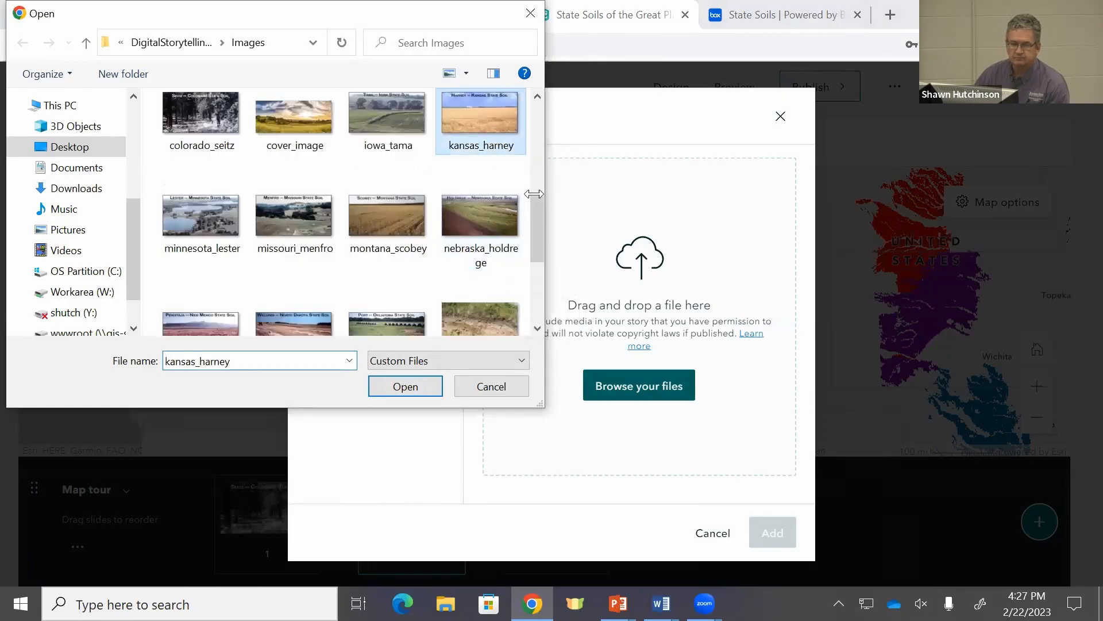
{"action": "left_click", "coordinate": [402, 387]}
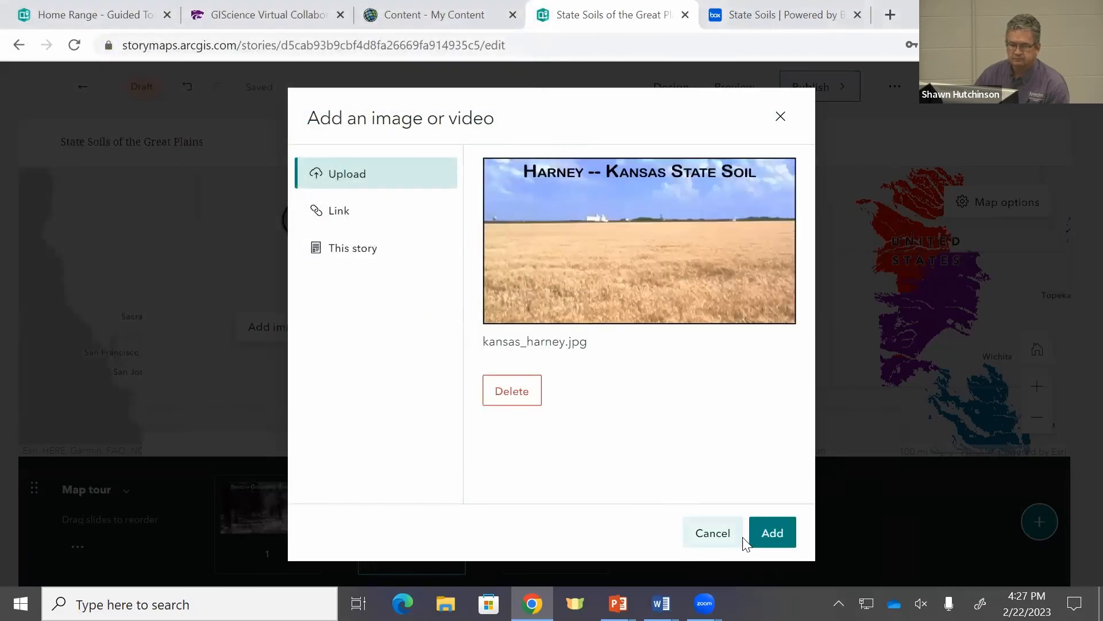
{"action": "left_click", "coordinate": [775, 540]}
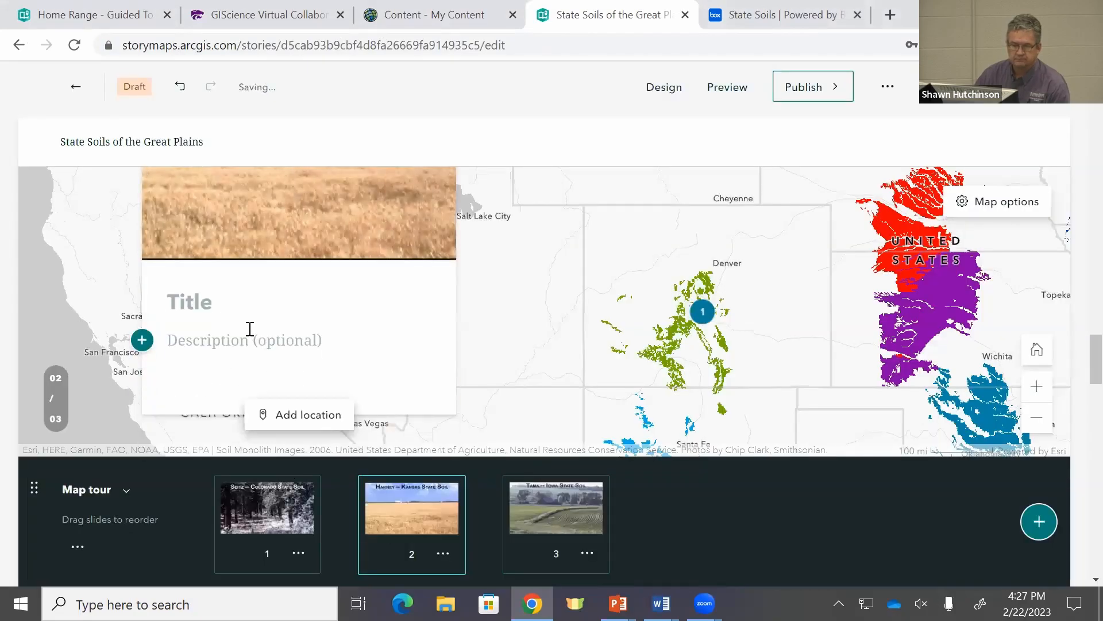
Paste the Harney soil text as the new tour point's description and title the point "Kansas - Harney"
{"action": "key", "text": "ctrl+v"}
{"action": "left_click", "coordinate": [239, 300]}
{"action": "type", "text": "Kansas - Harney"}
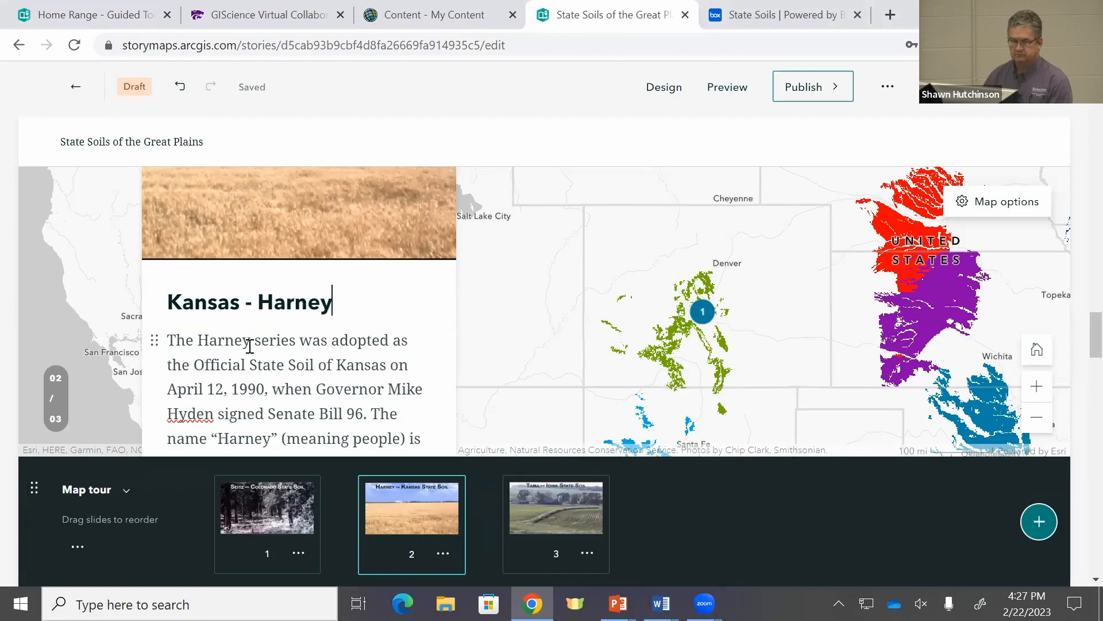
Add a map location for the Kansas - Harney tour point within the purple soil area northwest of Wichita
{"action": "scroll", "coordinate": [250, 346], "scroll_direction": "down", "scroll_amount": 5}
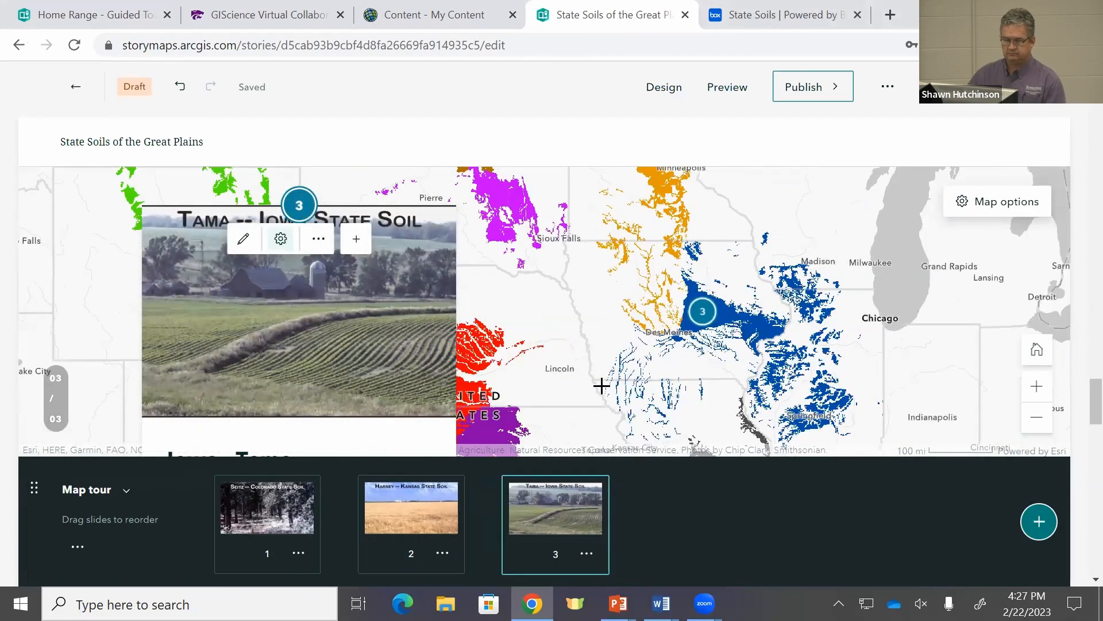
{"action": "scroll", "coordinate": [559, 347], "scroll_direction": "up", "scroll_amount": 1}
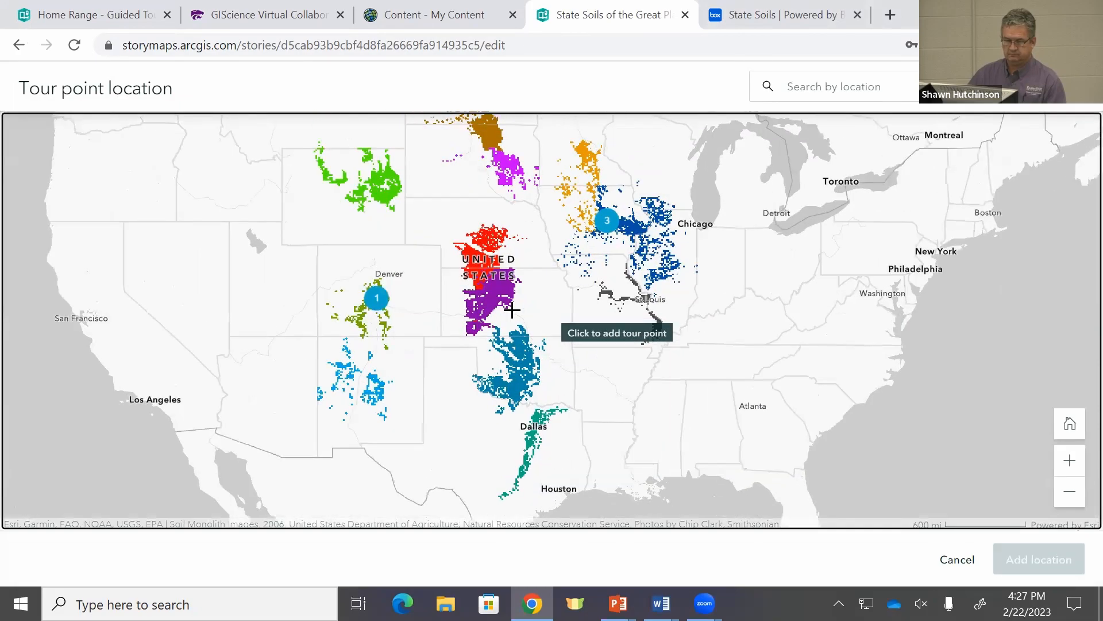
{"action": "scroll", "coordinate": [483, 296], "scroll_direction": "up", "scroll_amount": 1}
{"action": "left_click", "coordinate": [498, 299]}
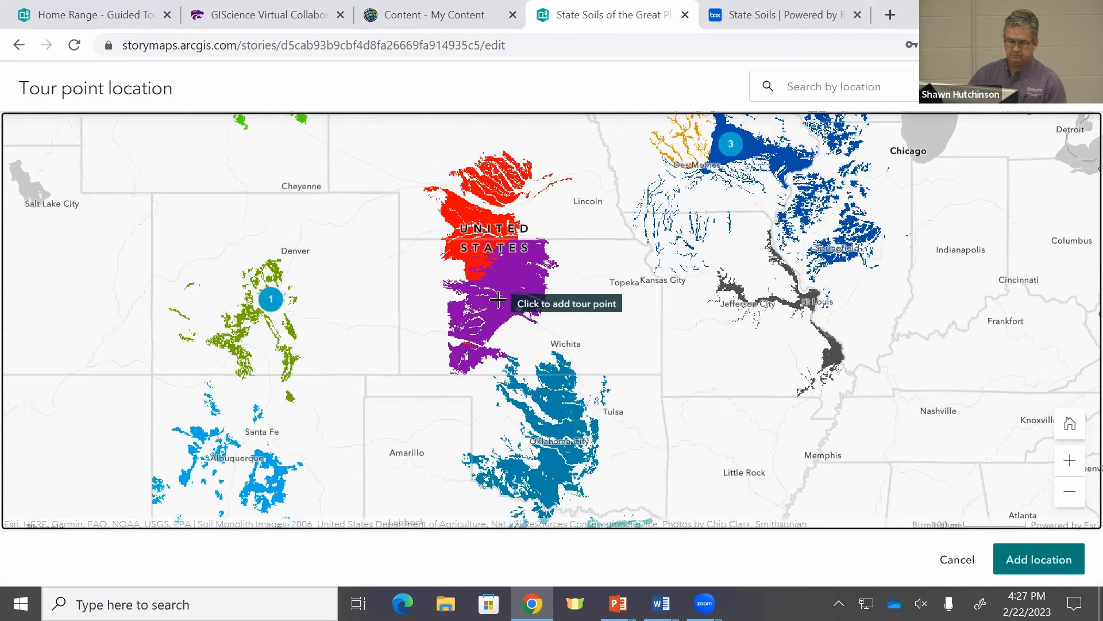
{"action": "left_click", "coordinate": [1038, 559]}
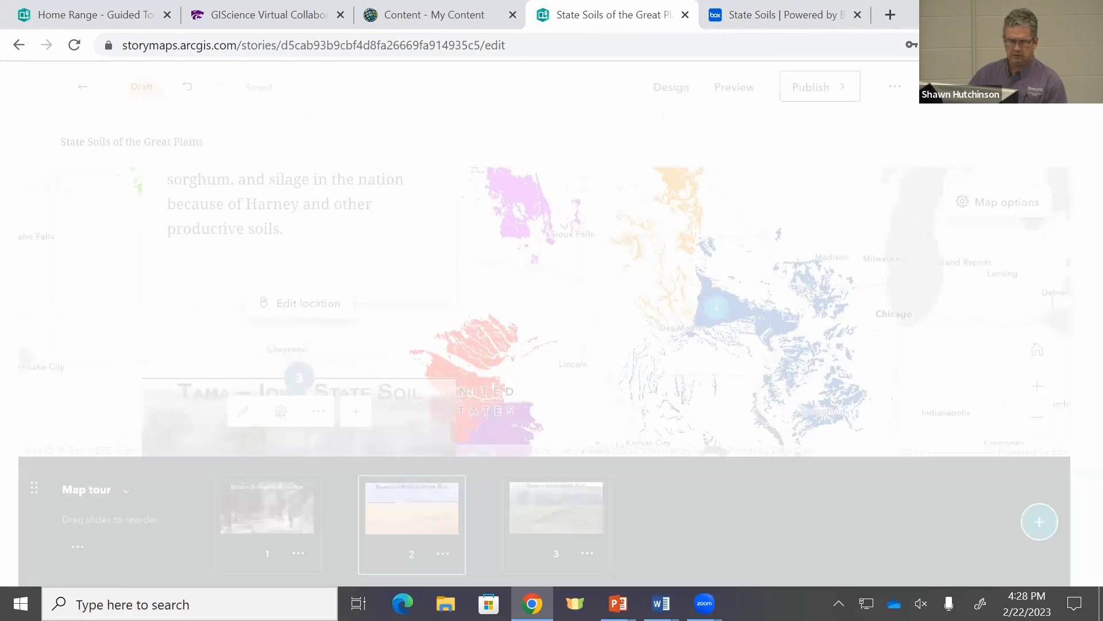
Reorder the tour points so that Kansas - Harney comes first, Colorado - Seitz second and Iowa - Tama third
{"action": "left_click_drag", "start_coordinate": [275, 509], "coordinate": [270, 508]}
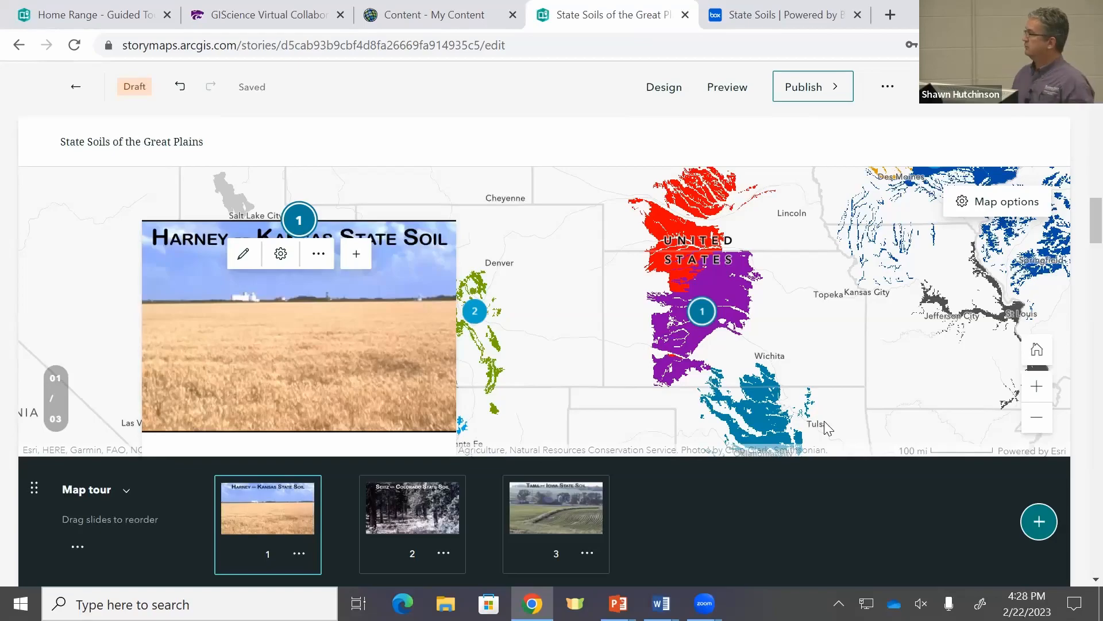
{"action": "left_click", "coordinate": [578, 511]}
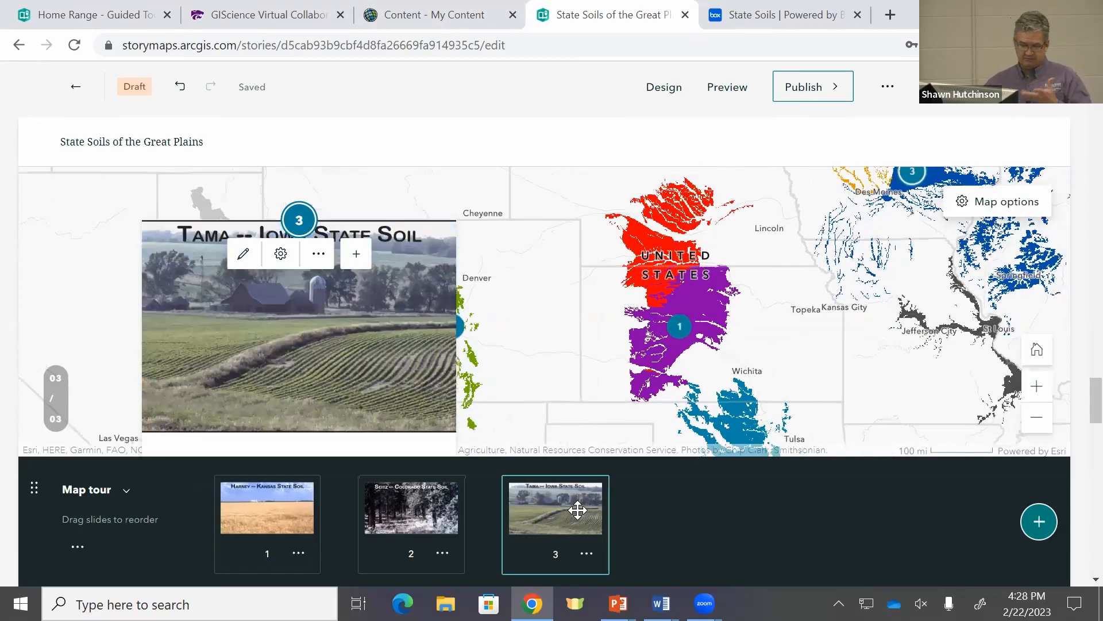
{"action": "left_click_drag", "start_coordinate": [577, 511], "coordinate": [283, 509]}
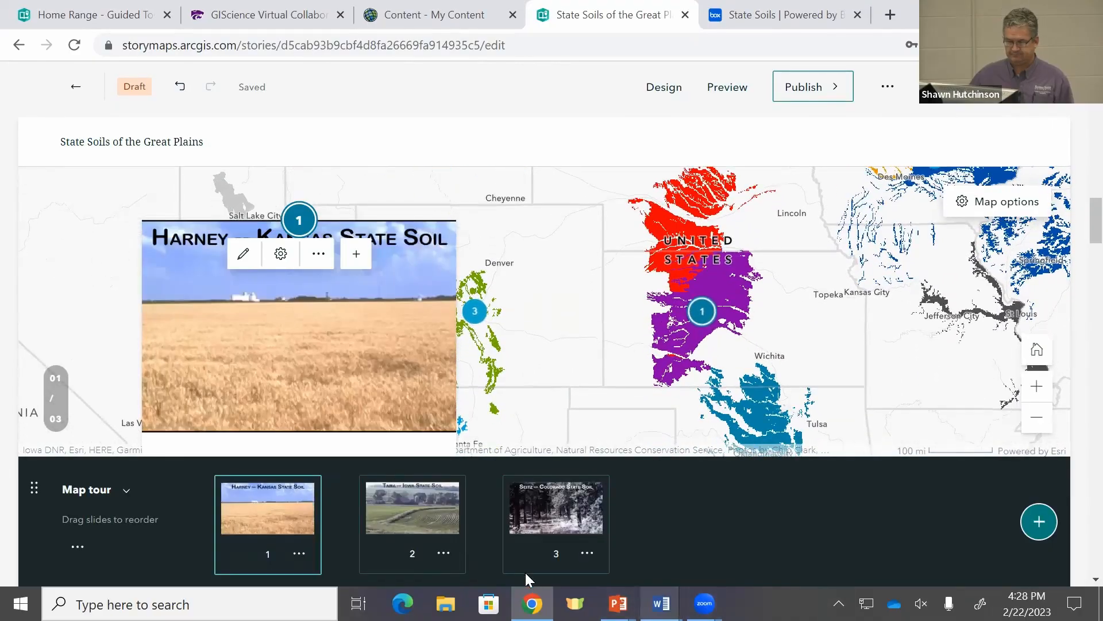
{"action": "left_click_drag", "start_coordinate": [494, 538], "coordinate": [420, 528]}
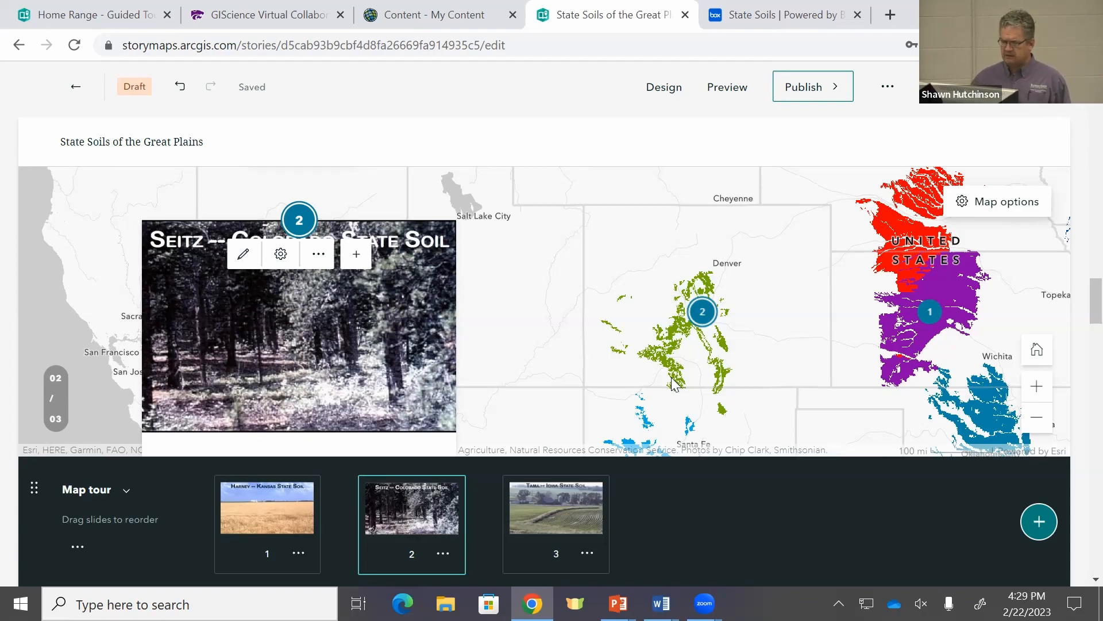
Move the Colorado - Seitz tour point's map location to the green soil area southeast of Gunnison
{"action": "scroll", "coordinate": [310, 353], "scroll_direction": "down", "scroll_amount": 2}
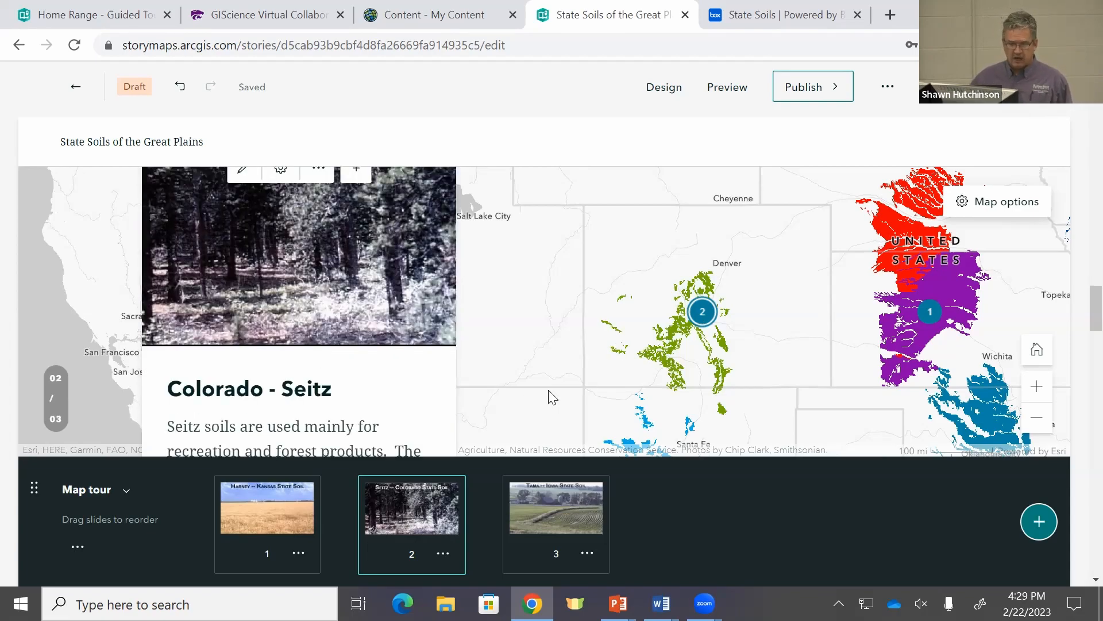
{"action": "scroll", "coordinate": [403, 366], "scroll_direction": "down", "scroll_amount": 10}
{"action": "scroll", "coordinate": [374, 369], "scroll_direction": "down", "scroll_amount": 3}
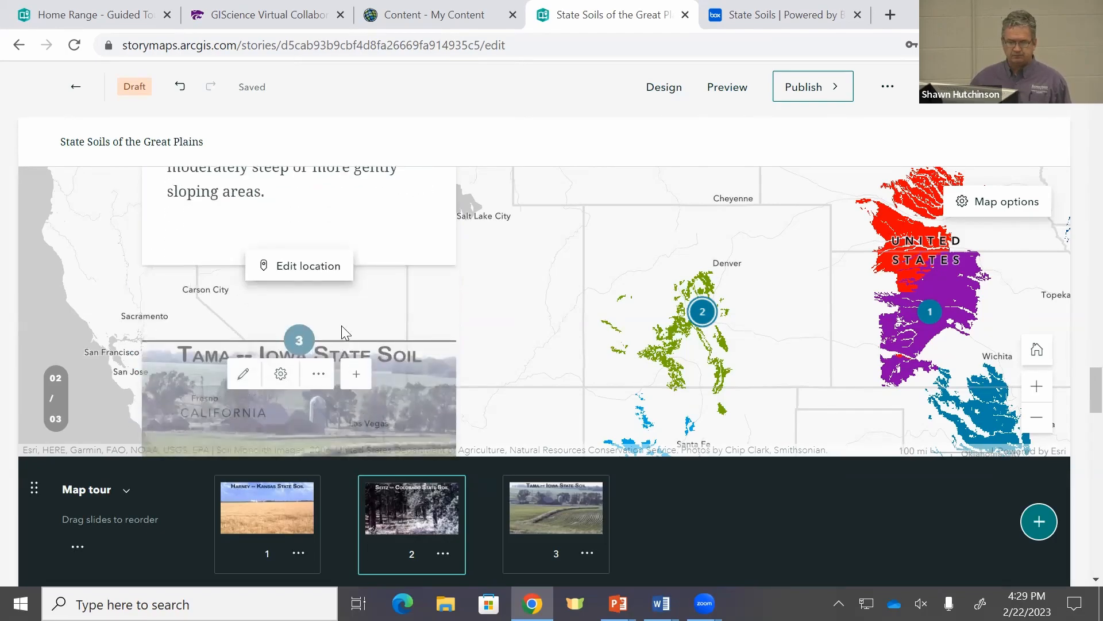
{"action": "left_click", "coordinate": [304, 267]}
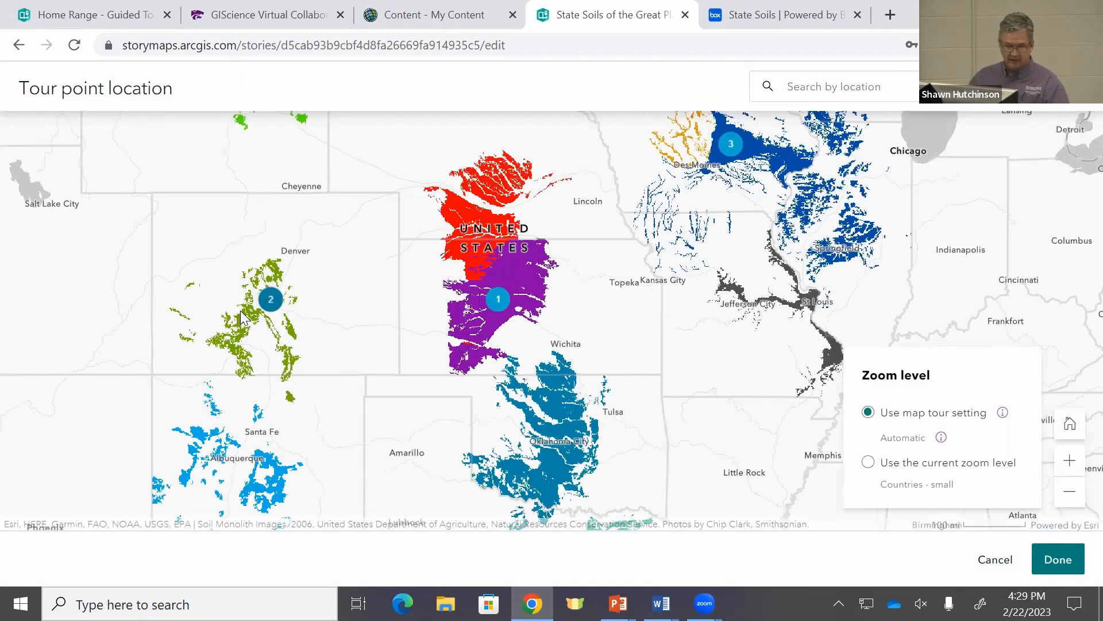
{"action": "scroll", "coordinate": [250, 306], "scroll_direction": "up", "scroll_amount": 1}
{"action": "scroll", "coordinate": [253, 302], "scroll_direction": "up", "scroll_amount": 2}
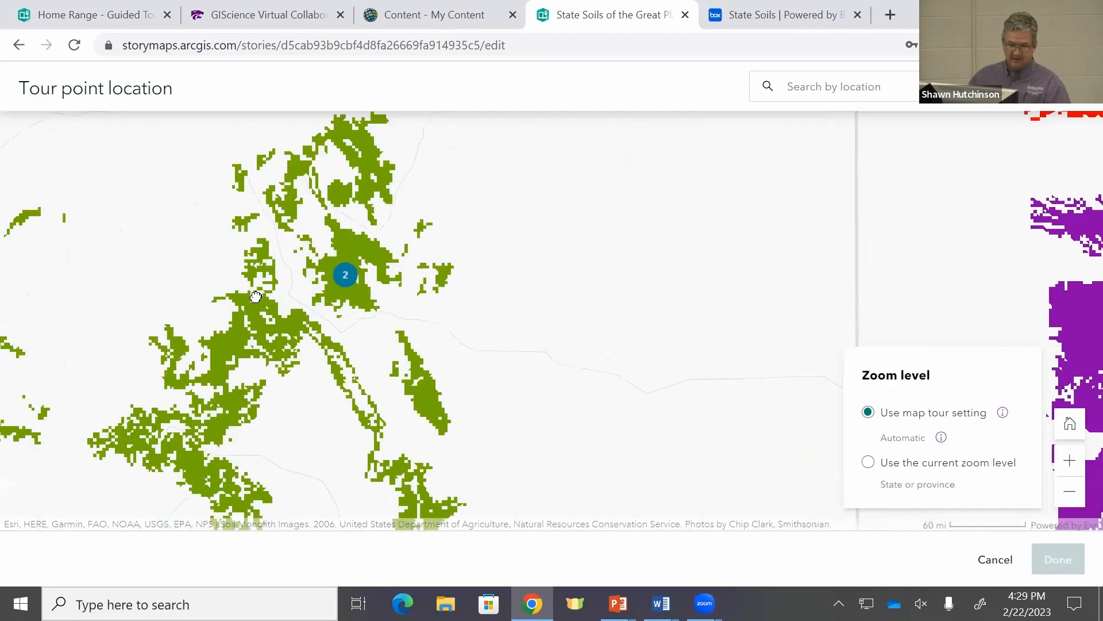
{"action": "left_click", "coordinate": [346, 275]}
{"action": "mouse_move", "coordinate": [345, 276]}
{"action": "left_mouse_down"}
{"action": "mouse_move", "coordinate": [246, 344]}
{"action": "mouse_move", "coordinate": [219, 340]}
{"action": "mouse_move", "coordinate": [229, 344]}
{"action": "left_mouse_up"}
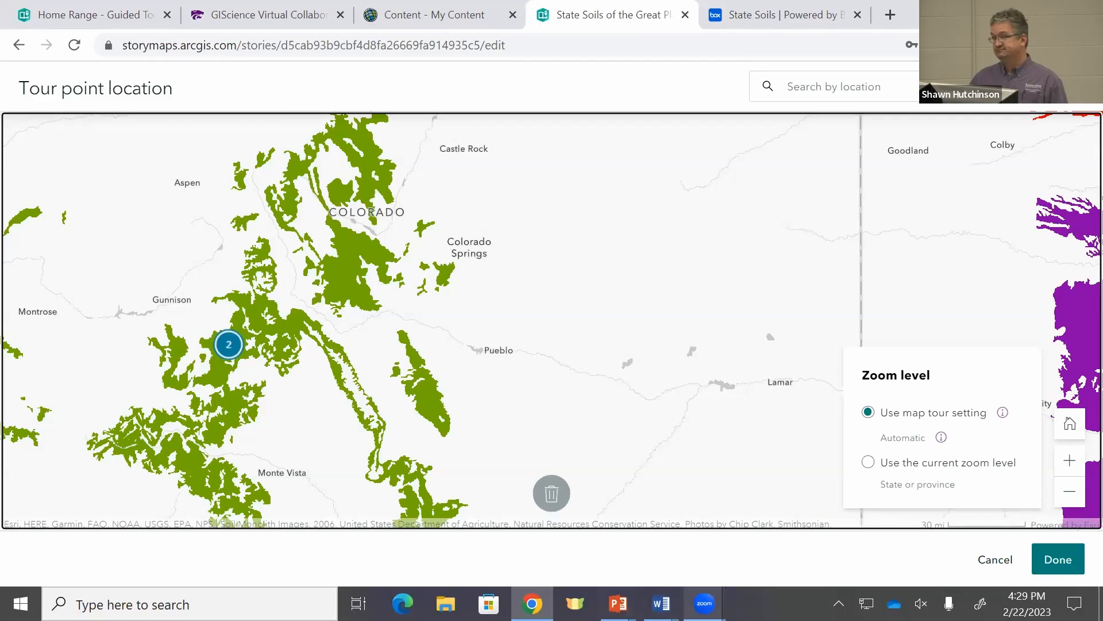
{"action": "left_click", "coordinate": [1059, 560]}
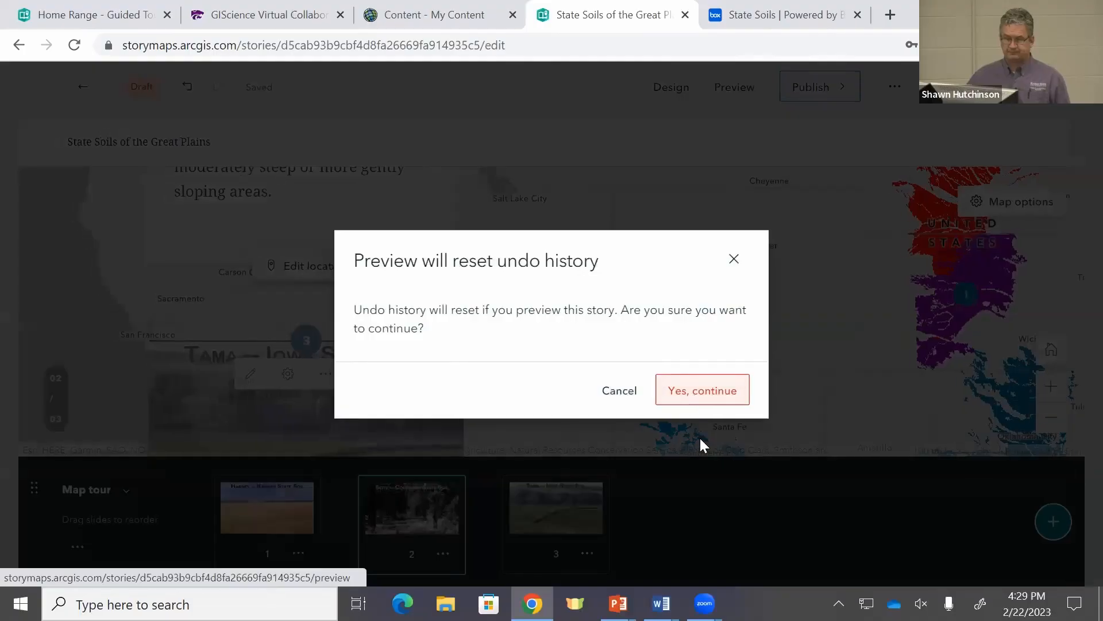
Preview the story and review how the map follows the Kansas, Colorado and Iowa tour points, and return to editing
{"action": "left_click", "coordinate": [708, 406]}
{"action": "scroll", "coordinate": [590, 365], "scroll_direction": "down", "scroll_amount": 15}
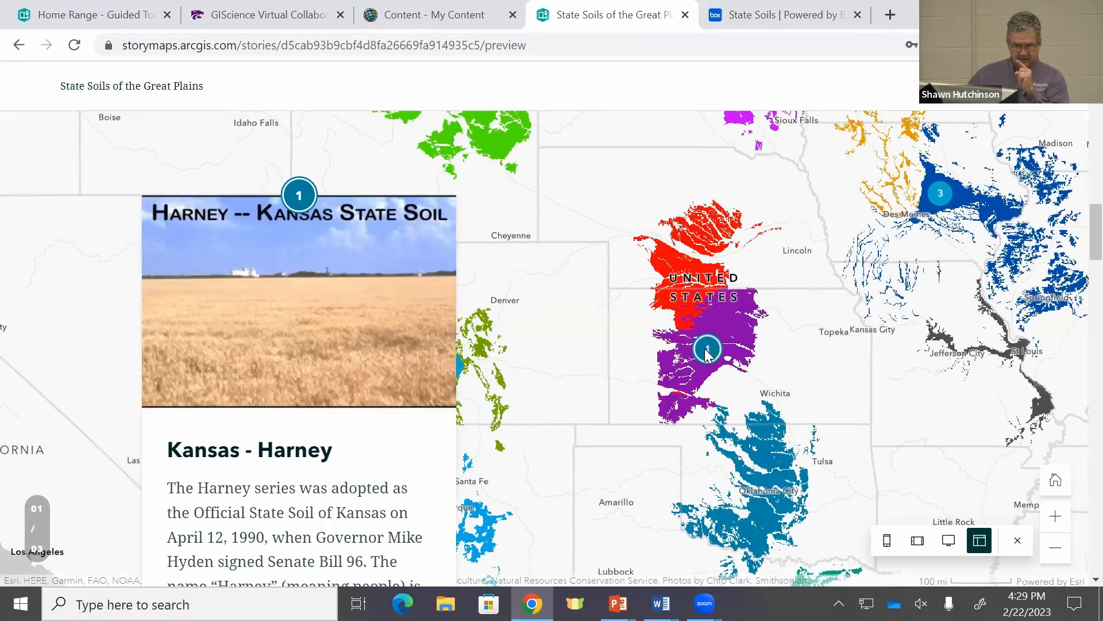
{"action": "scroll", "coordinate": [339, 290], "scroll_direction": "down", "scroll_amount": 10}
{"action": "scroll", "coordinate": [345, 285], "scroll_direction": "down", "scroll_amount": 5}
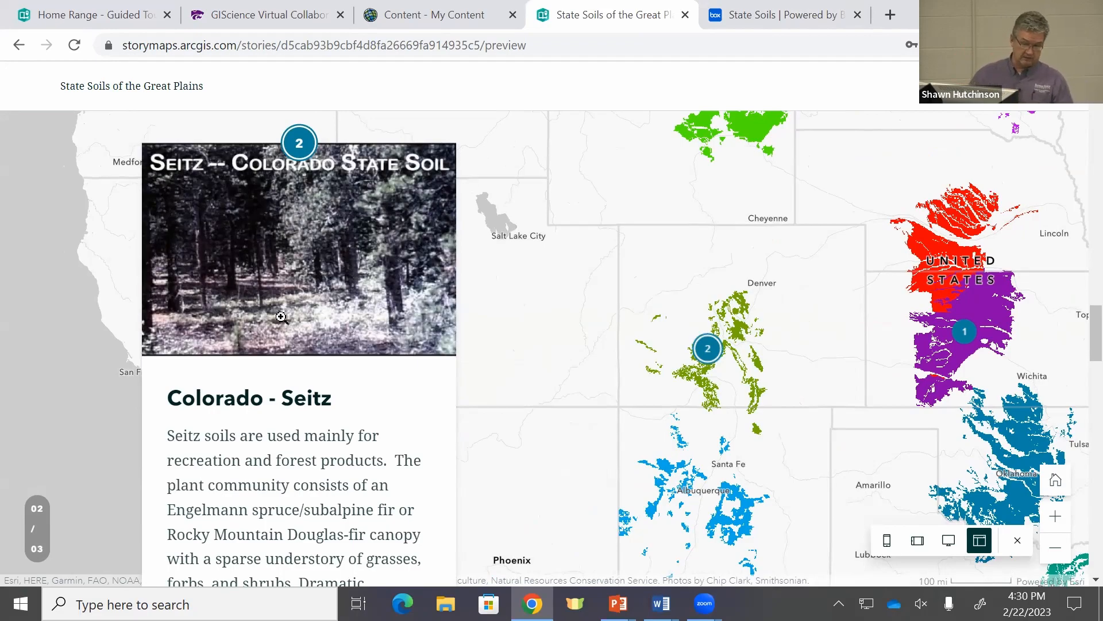
{"action": "scroll", "coordinate": [282, 317], "scroll_direction": "down", "scroll_amount": 10}
{"action": "scroll", "coordinate": [282, 316], "scroll_direction": "down", "scroll_amount": 5}
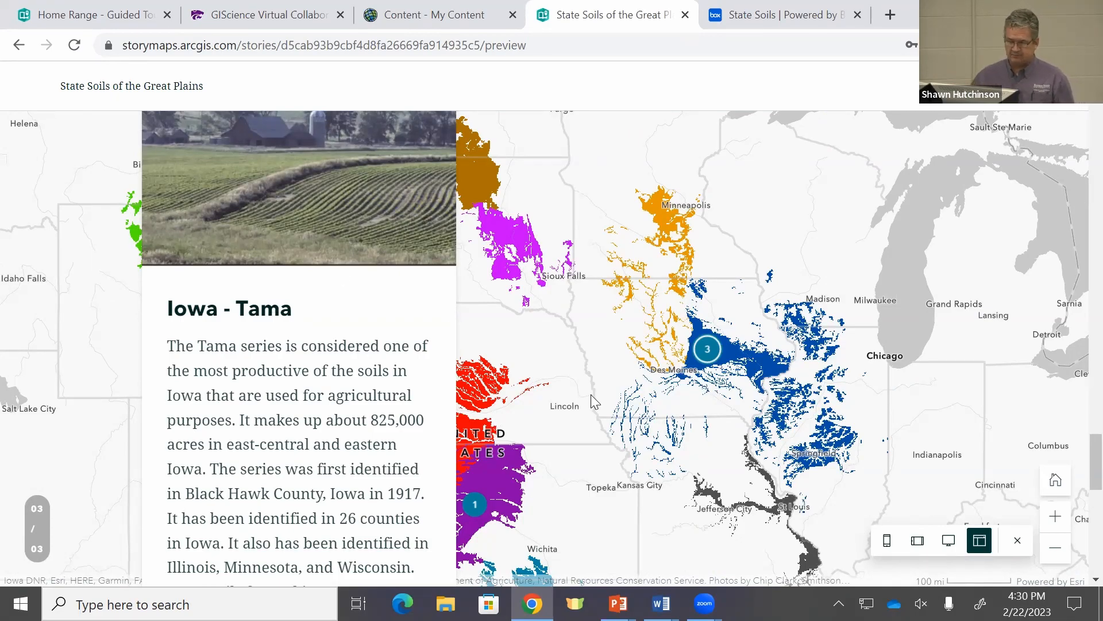
{"action": "scroll", "coordinate": [381, 489], "scroll_direction": "down", "scroll_amount": 5}
{"action": "scroll", "coordinate": [381, 490], "scroll_direction": "down", "scroll_amount": 5}
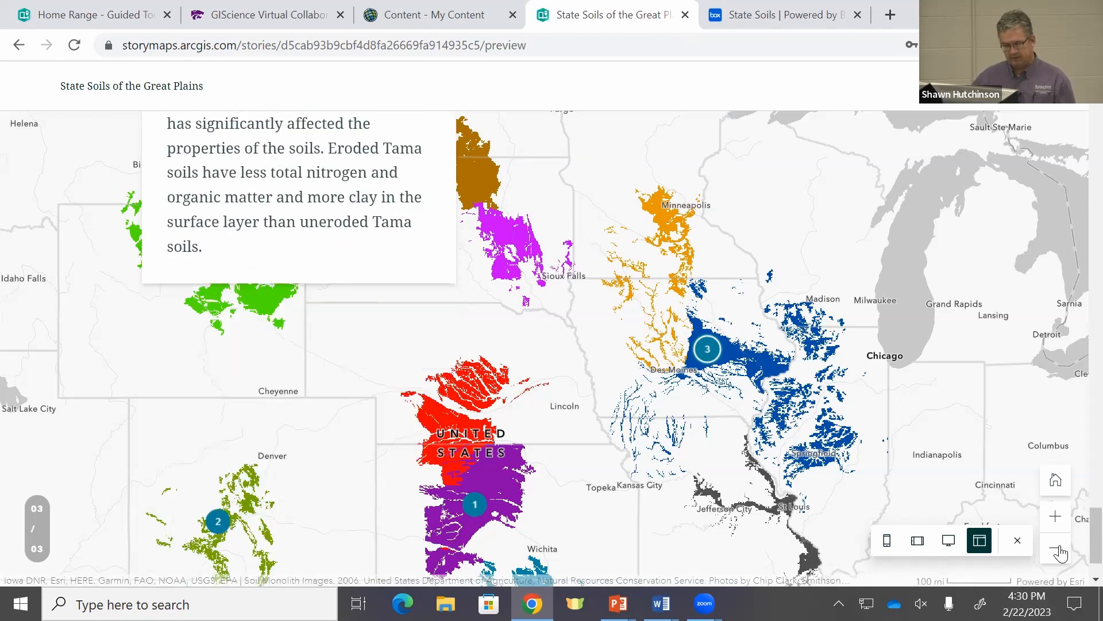
{"action": "left_click", "coordinate": [1018, 540]}
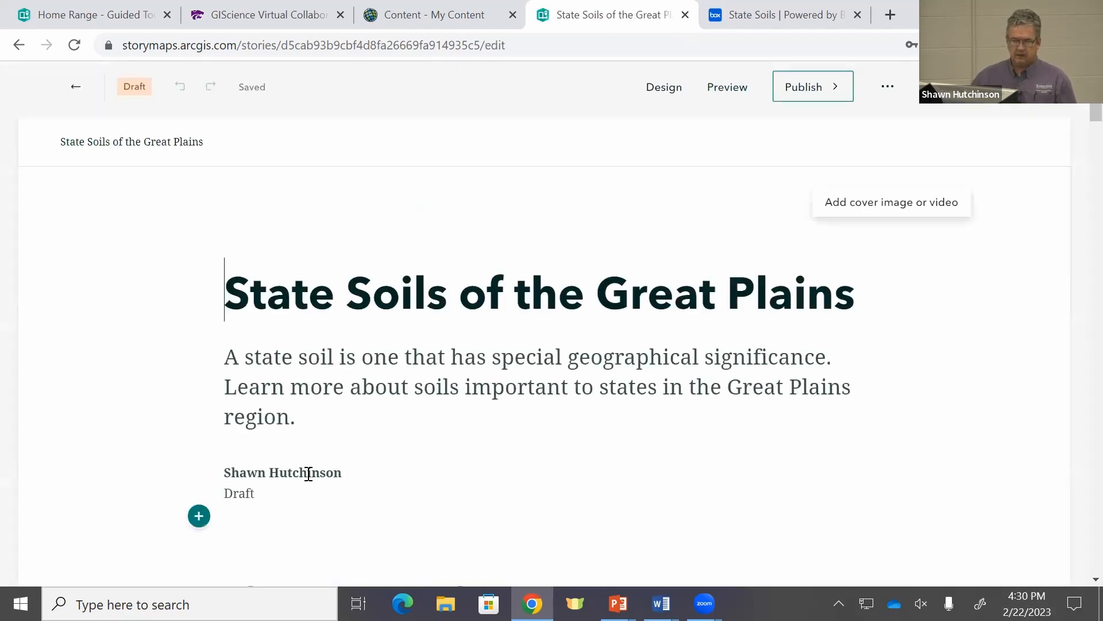
Delete the map location of the Kansas - Harney tour point and save the location change
{"action": "scroll", "coordinate": [285, 464], "scroll_direction": "down", "scroll_amount": 5}
{"action": "scroll", "coordinate": [286, 464], "scroll_direction": "down", "scroll_amount": 15}
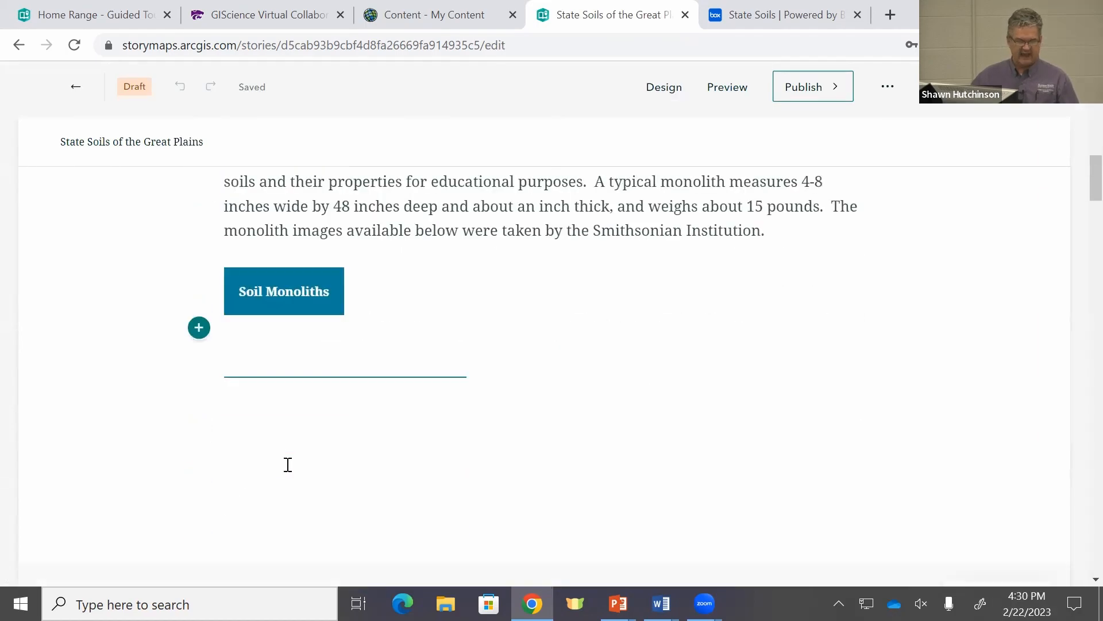
{"action": "scroll", "coordinate": [280, 390], "scroll_direction": "down", "scroll_amount": 6}
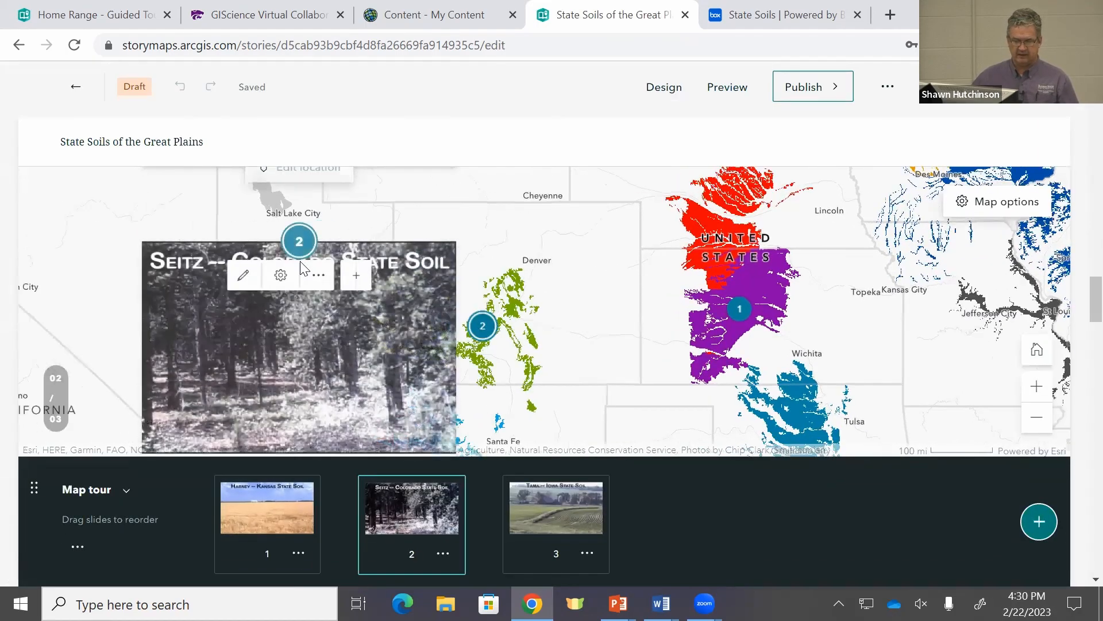
{"action": "scroll", "coordinate": [301, 322], "scroll_direction": "up", "scroll_amount": 4}
{"action": "left_click", "coordinate": [309, 327]}
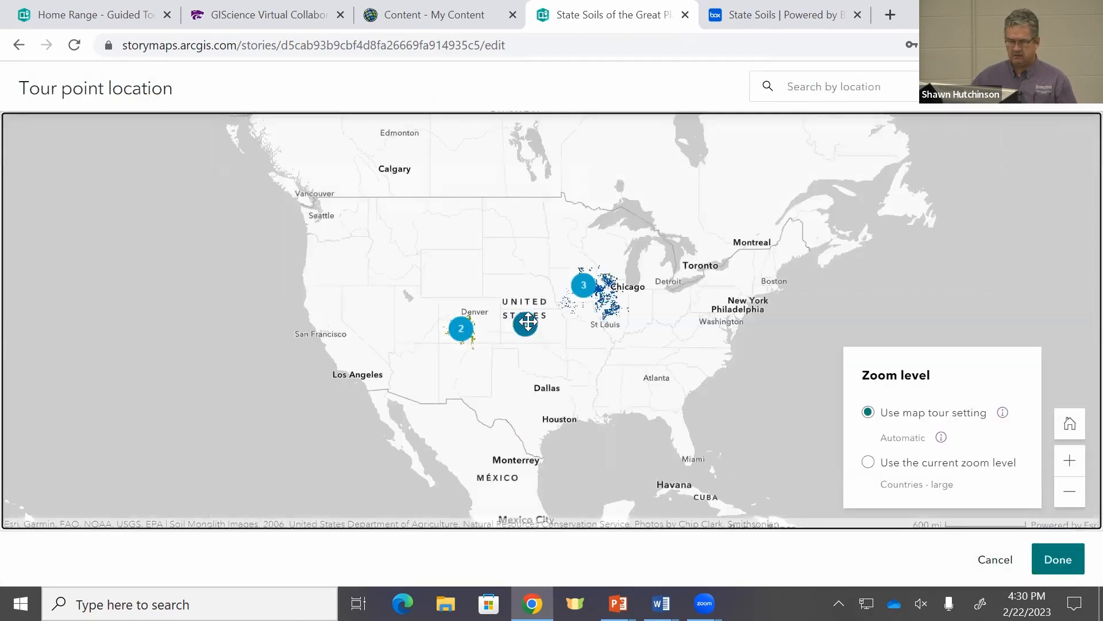
{"action": "left_click", "coordinate": [528, 322]}
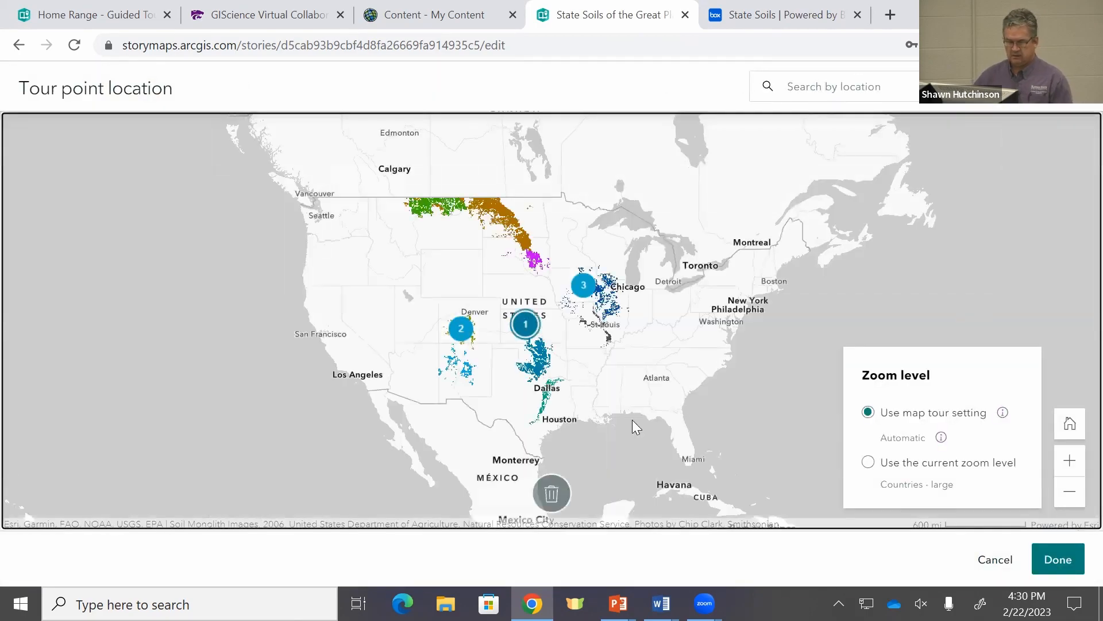
{"action": "key", "text": "Delete"}
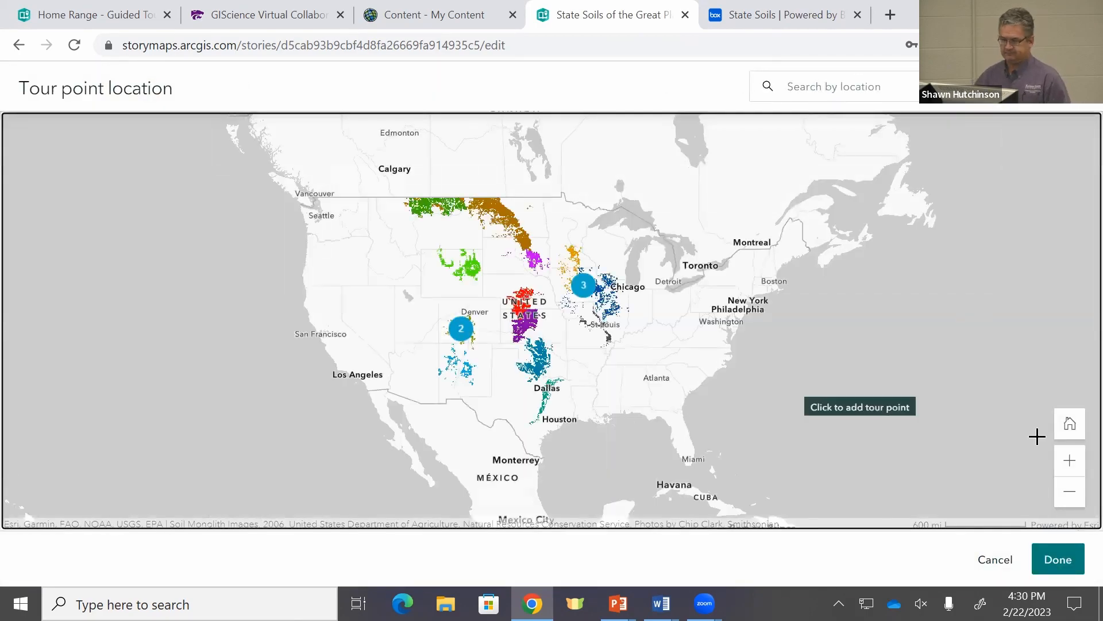
{"action": "left_click", "coordinate": [1058, 559]}
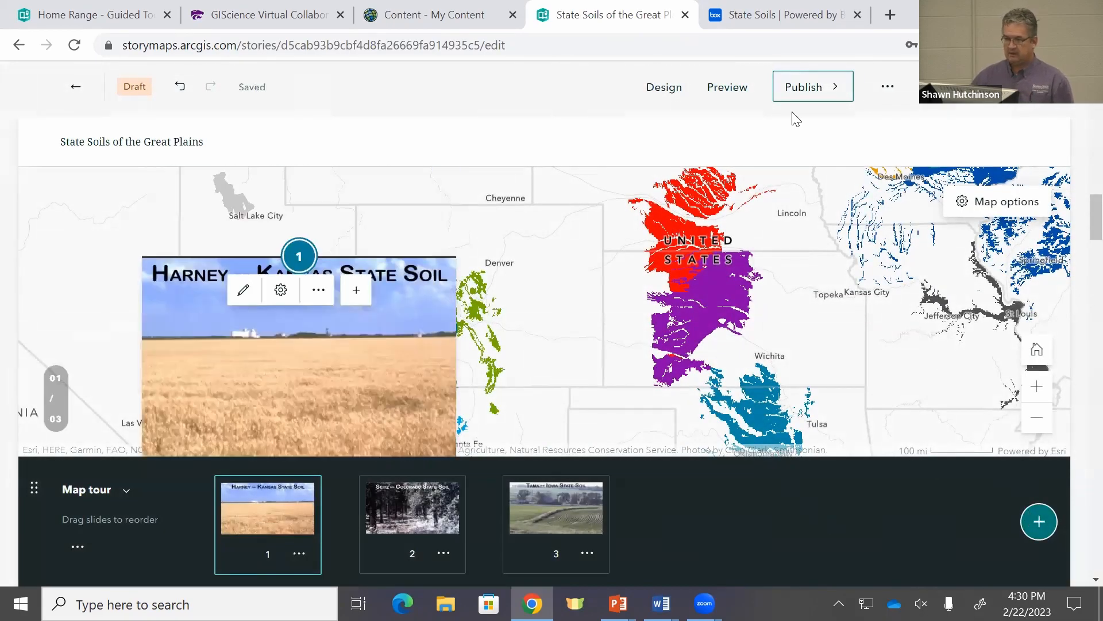
Preview the story again to examine how a tour point without a location behaves among the located ones, and return to editing
{"action": "left_click", "coordinate": [732, 88]}
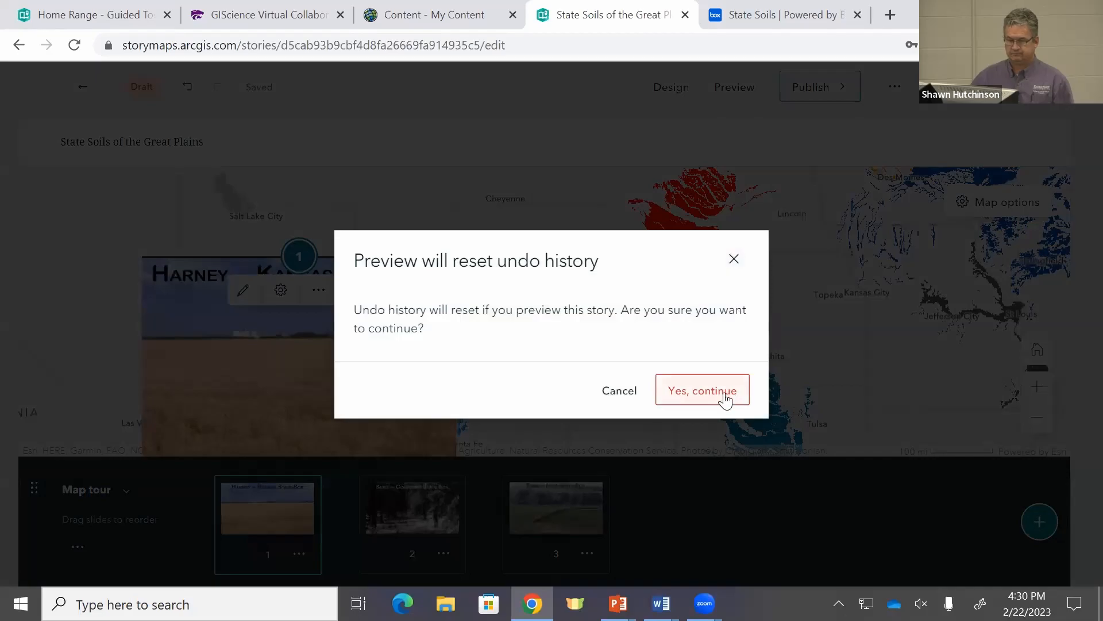
{"action": "left_click", "coordinate": [721, 395]}
{"action": "scroll", "coordinate": [500, 258], "scroll_direction": "down", "scroll_amount": 15}
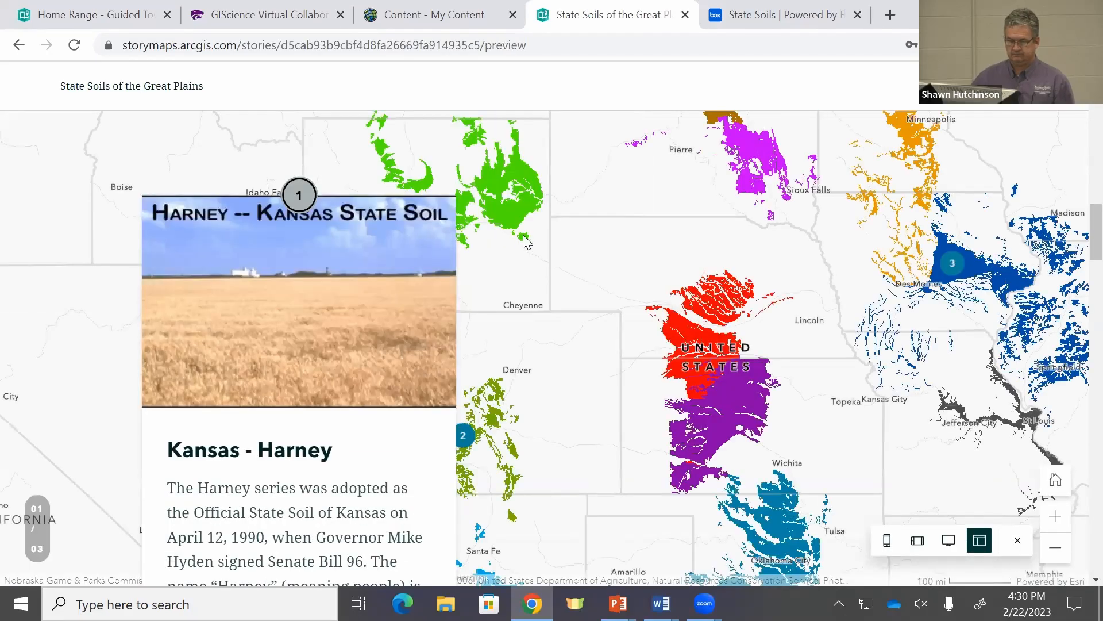
{"action": "scroll", "coordinate": [821, 340], "scroll_direction": "down", "scroll_amount": 1}
{"action": "scroll", "coordinate": [822, 340], "scroll_direction": "down", "scroll_amount": 10}
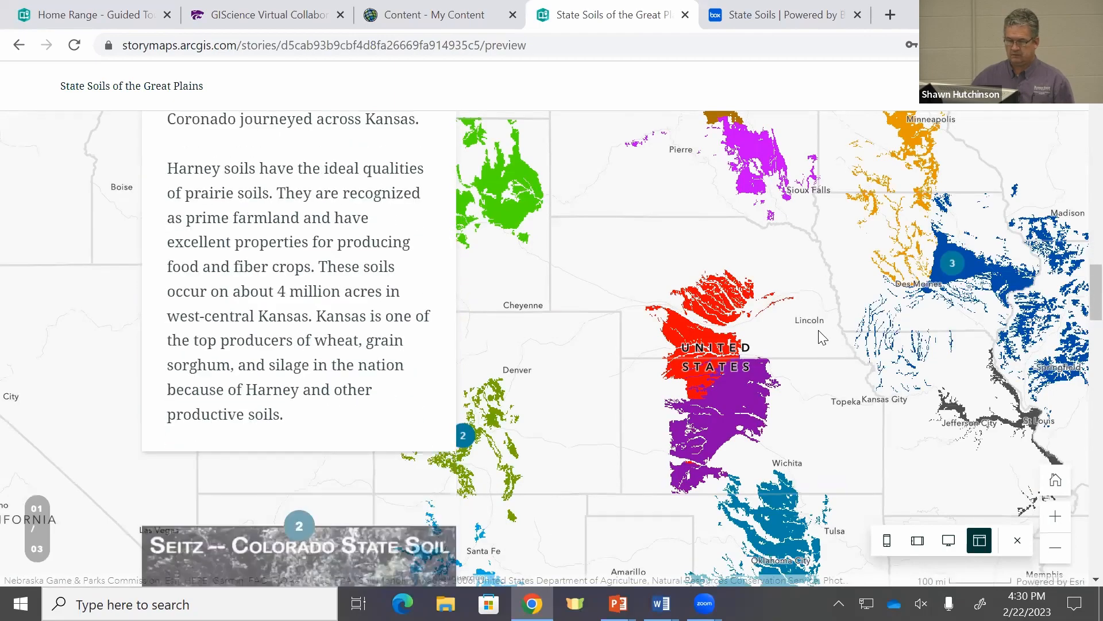
{"action": "scroll", "coordinate": [828, 321], "scroll_direction": "up", "scroll_amount": 8}
{"action": "scroll", "coordinate": [827, 321], "scroll_direction": "up", "scroll_amount": 6}
{"action": "scroll", "coordinate": [826, 317], "scroll_direction": "down", "scroll_amount": 12}
{"action": "scroll", "coordinate": [826, 316], "scroll_direction": "up", "scroll_amount": 6}
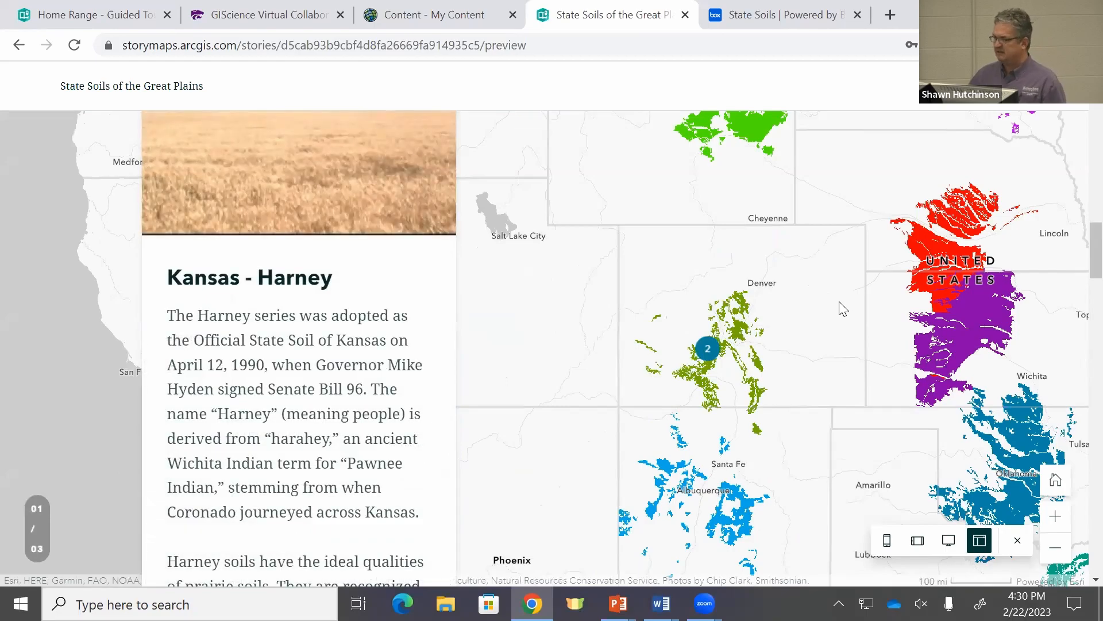
{"action": "scroll", "coordinate": [835, 305], "scroll_direction": "down", "scroll_amount": 10}
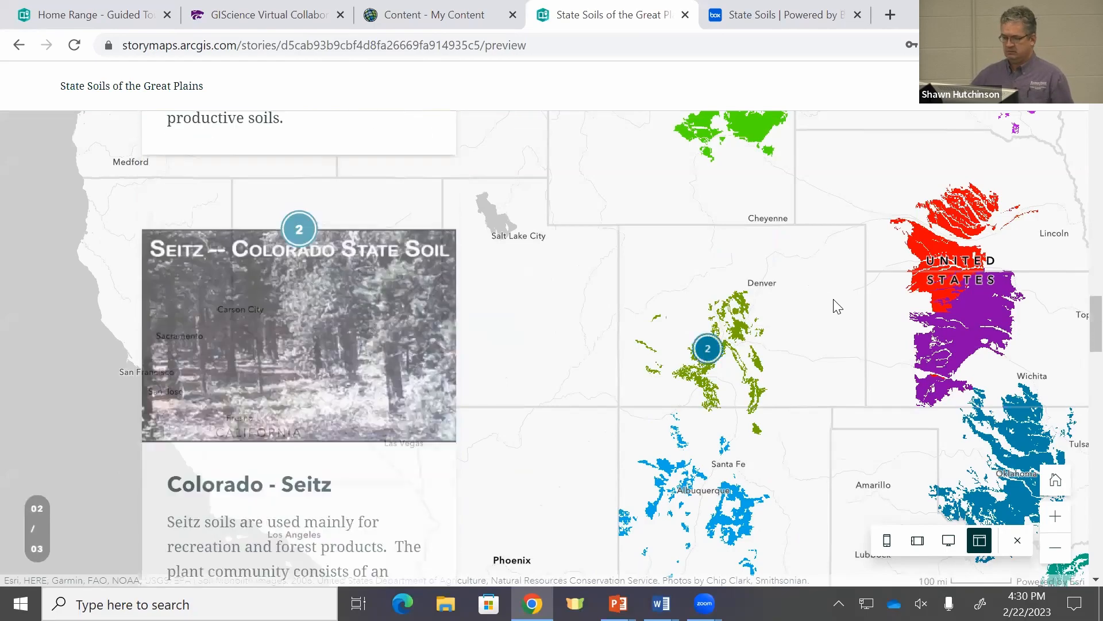
{"action": "scroll", "coordinate": [835, 305], "scroll_direction": "up", "scroll_amount": 1}
{"action": "scroll", "coordinate": [831, 306], "scroll_direction": "down", "scroll_amount": 10}
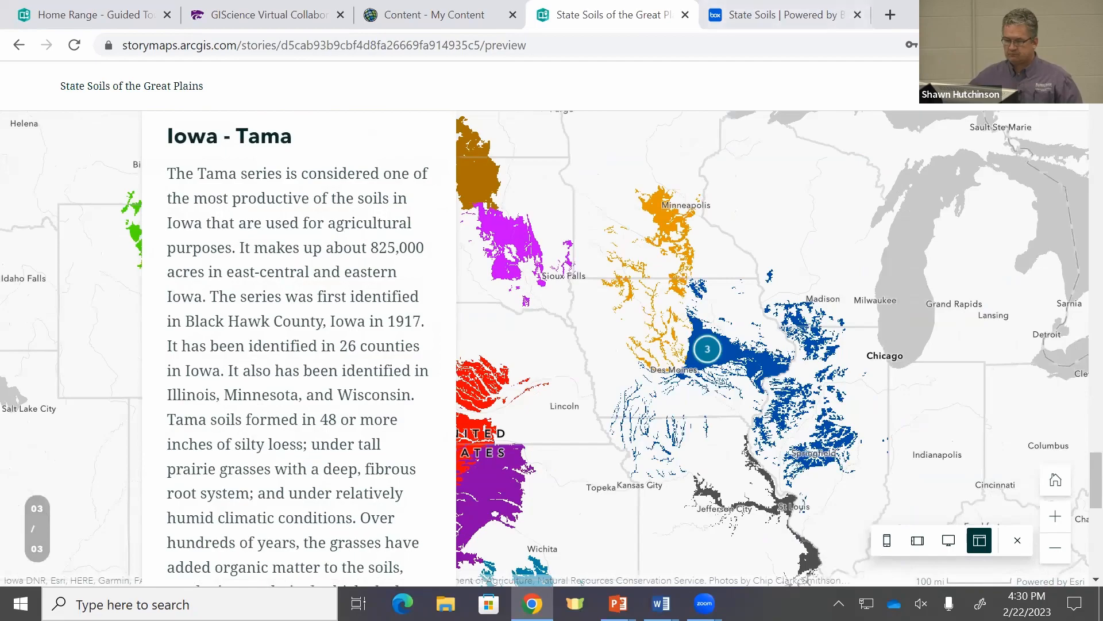
{"action": "left_click", "coordinate": [709, 351]}
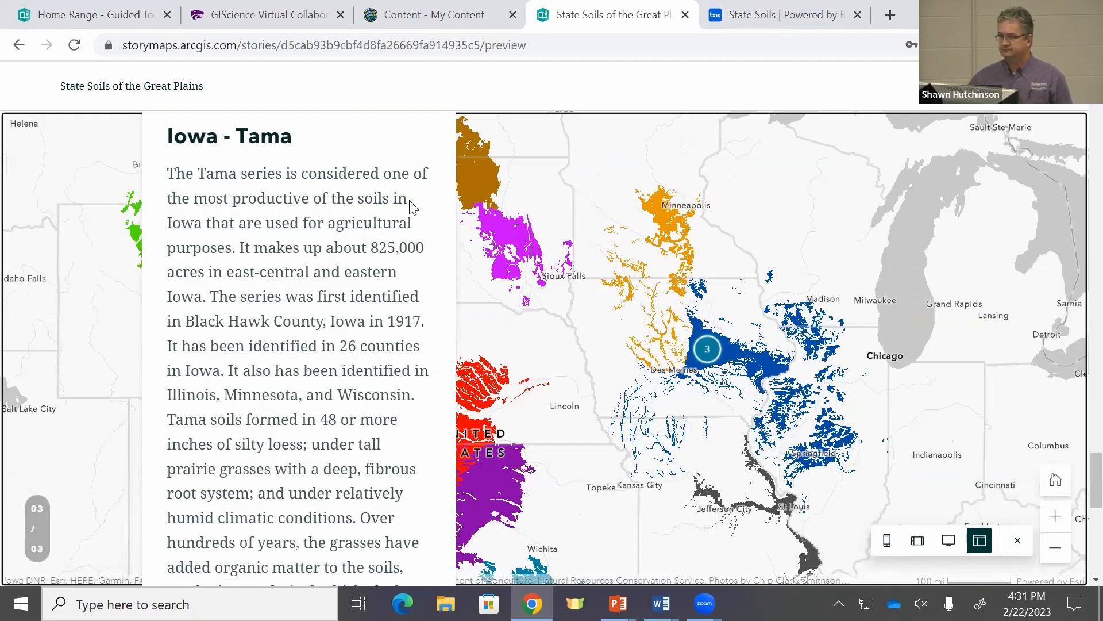
{"action": "left_click", "coordinate": [1018, 540]}
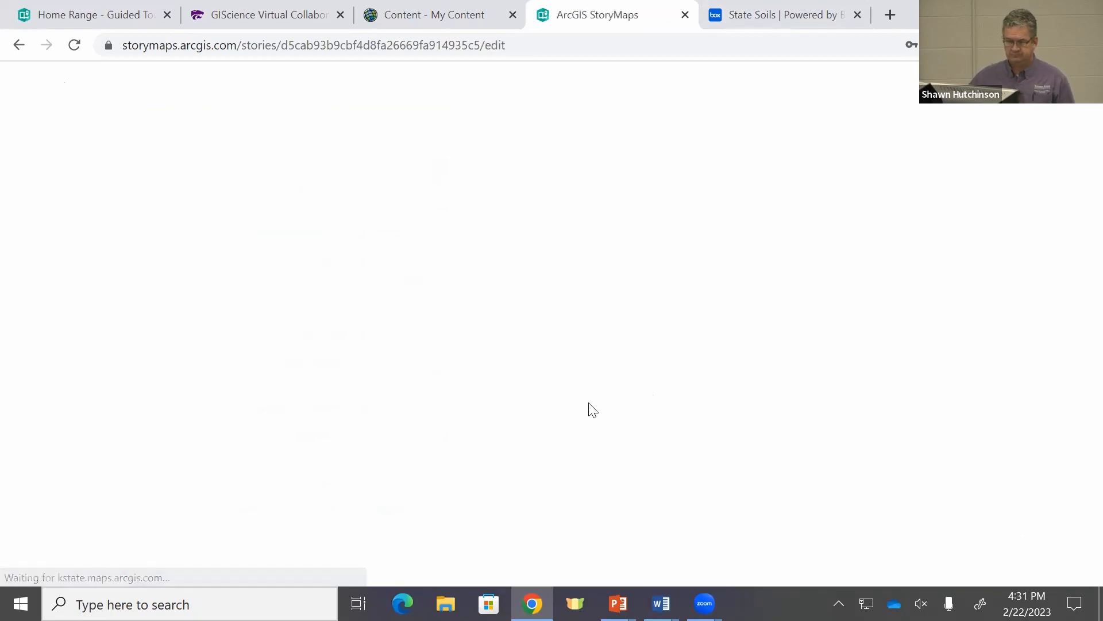
Add a map location for the Kansas - Harney tour point in the purple soil area near Hays, Kansas
{"action": "scroll", "coordinate": [541, 412], "scroll_direction": "down", "scroll_amount": 10}
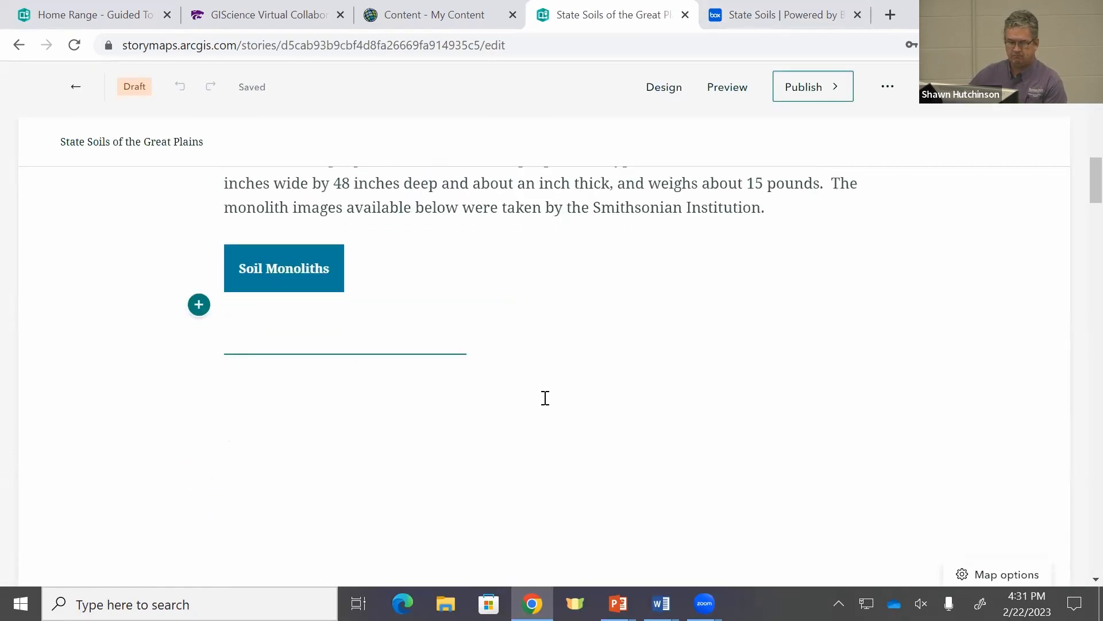
{"action": "scroll", "coordinate": [543, 398], "scroll_direction": "down", "scroll_amount": 5}
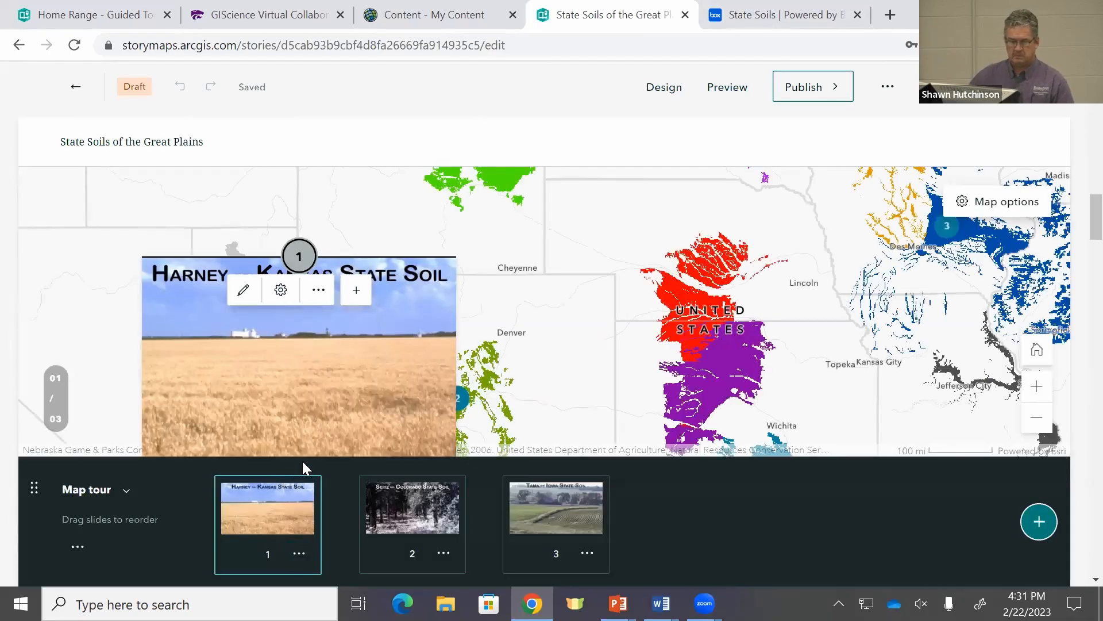
{"action": "scroll", "coordinate": [307, 401], "scroll_direction": "down", "scroll_amount": 8}
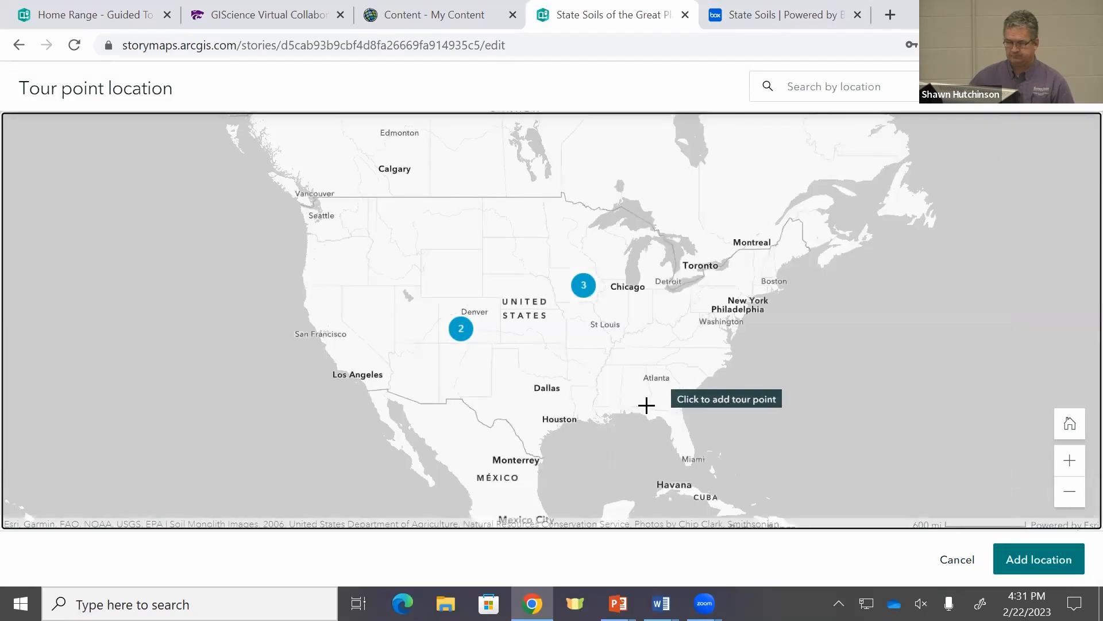
{"action": "scroll", "coordinate": [519, 295], "scroll_direction": "up", "scroll_amount": 6}
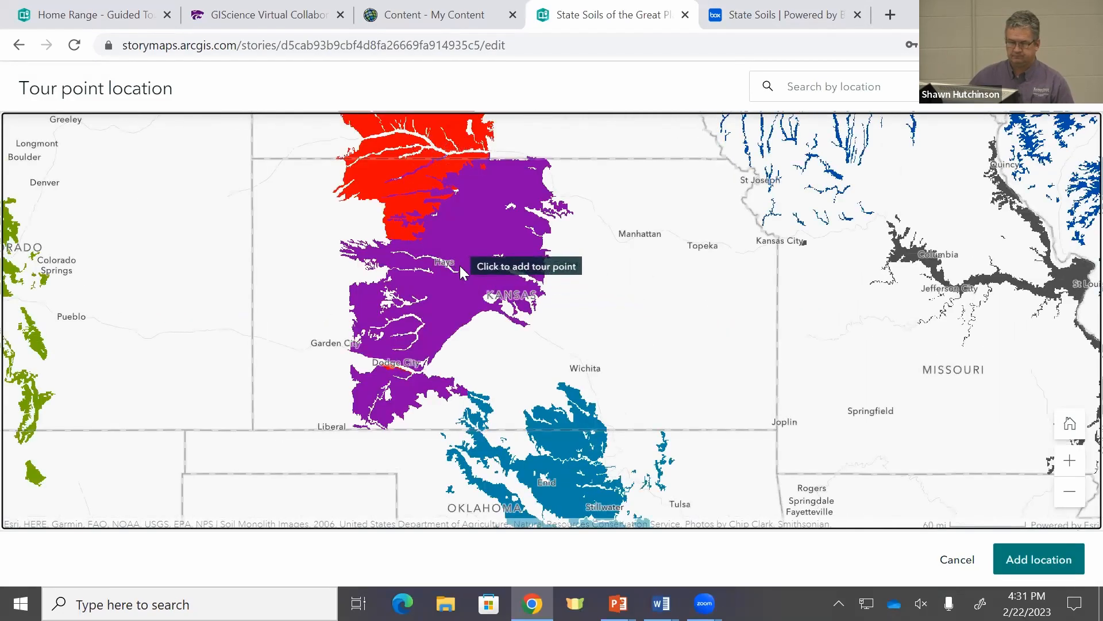
{"action": "left_click", "coordinate": [458, 266]}
{"action": "left_click", "coordinate": [1039, 559]}
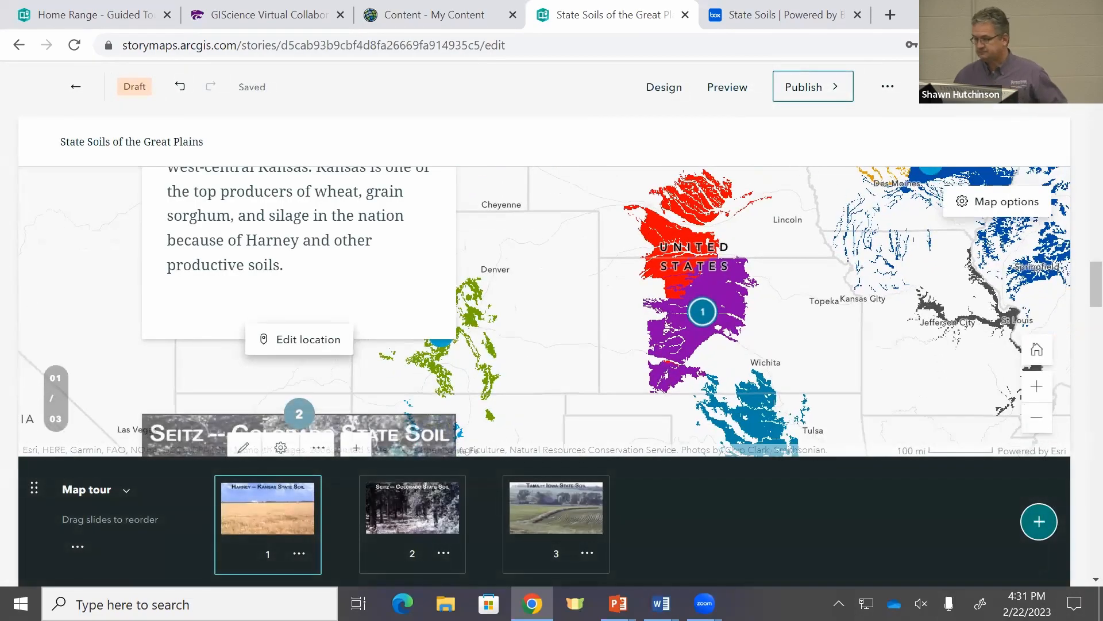
Add a text block reading "Learn More About Soils" directly below the map tour
{"action": "key", "text": "alt+Tab"}
{"action": "scroll", "coordinate": [729, 247], "scroll_direction": "down", "scroll_amount": 5}
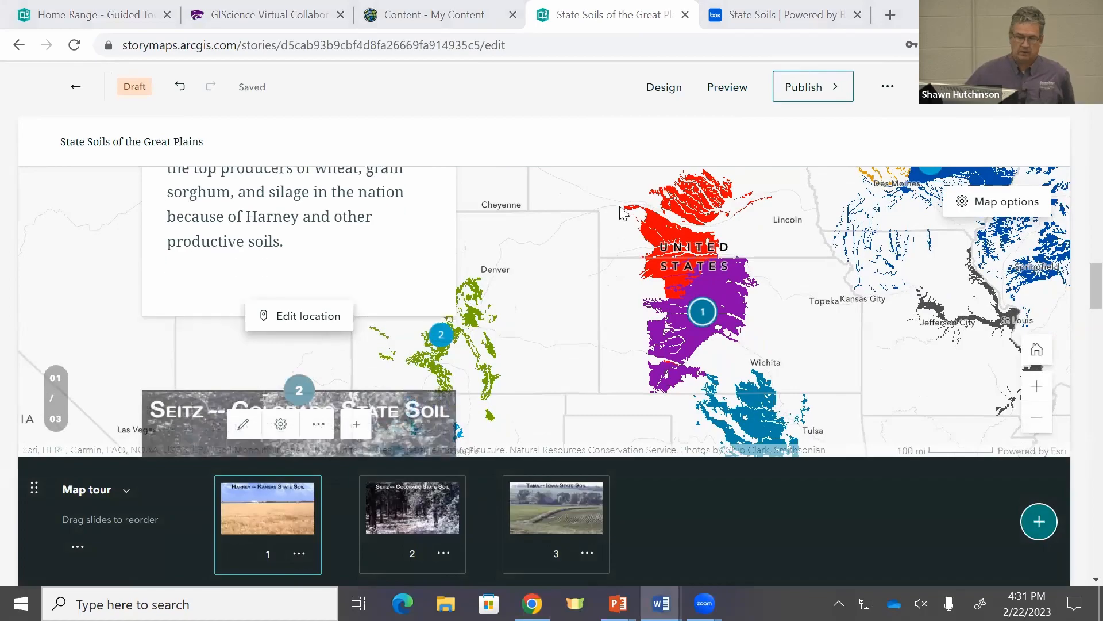
{"action": "left_click_drag", "start_coordinate": [1096, 302], "coordinate": [1096, 520]}
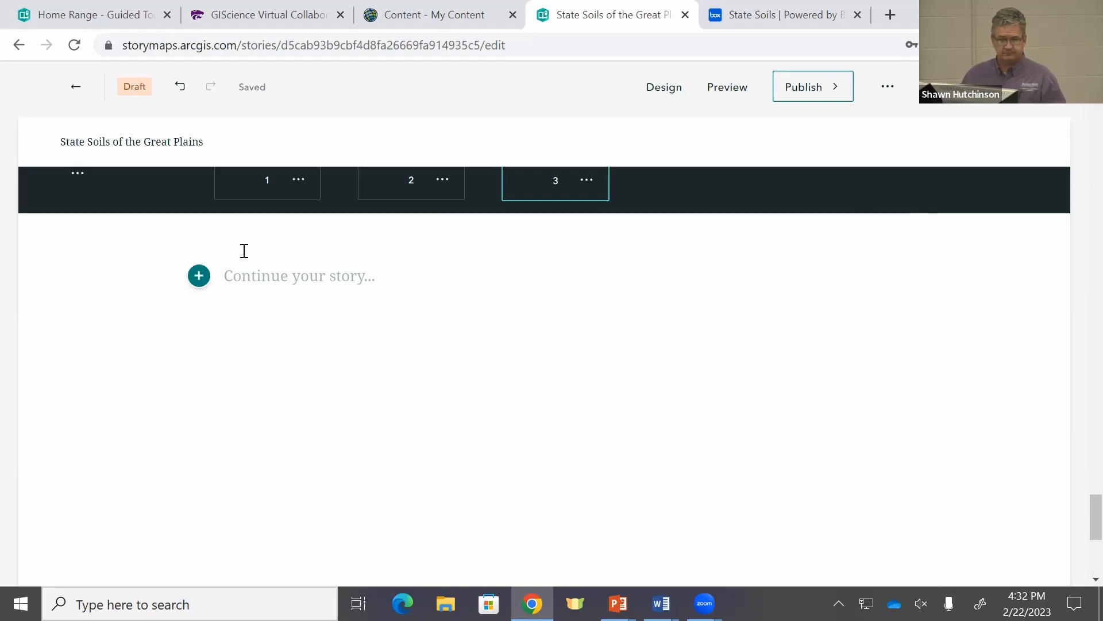
{"action": "left_click", "coordinate": [199, 276]}
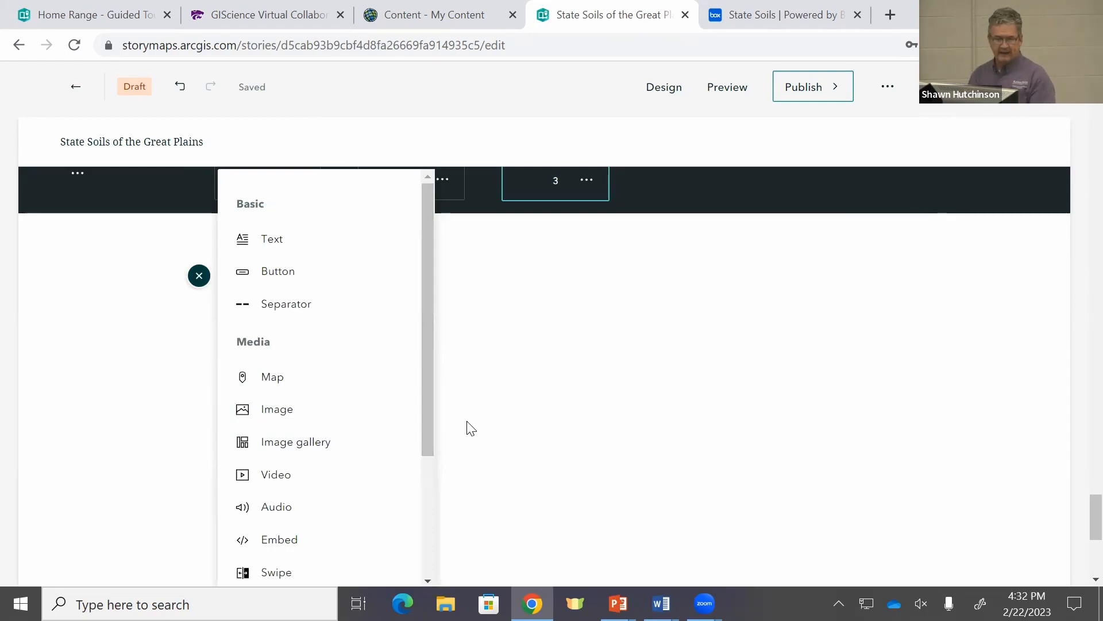
{"action": "left_click", "coordinate": [303, 248]}
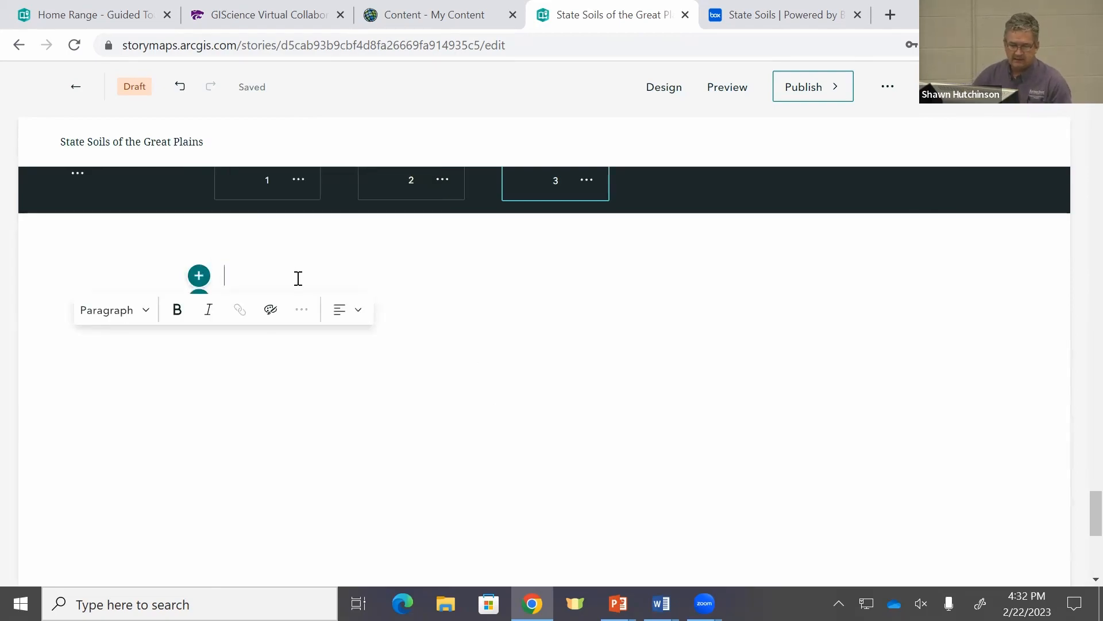
{"action": "type", "text": "Learn More About Soils"}
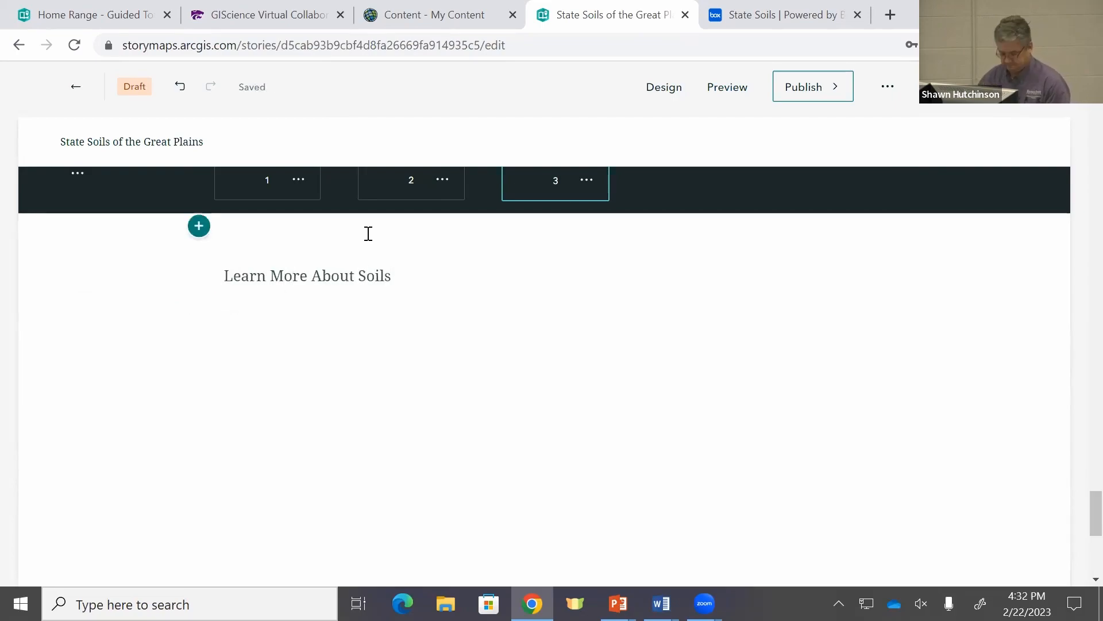
Format the "Learn More About Soils" text below the map tour as a heading
{"action": "key", "text": "shift+Home"}
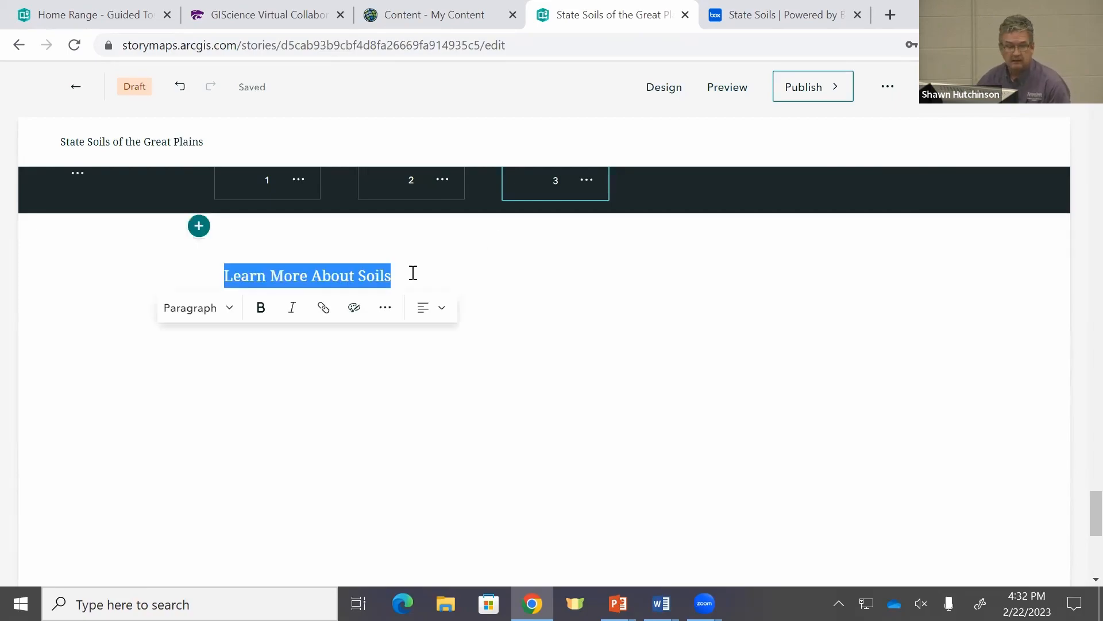
{"action": "left_click", "coordinate": [208, 317]}
{"action": "left_click", "coordinate": [212, 351]}
Add the prepared paragraph from the Word document under the heading, running from "Healthy soils are essential for plant growth" to "a precious natural resource."
{"action": "left_click", "coordinate": [328, 330]}
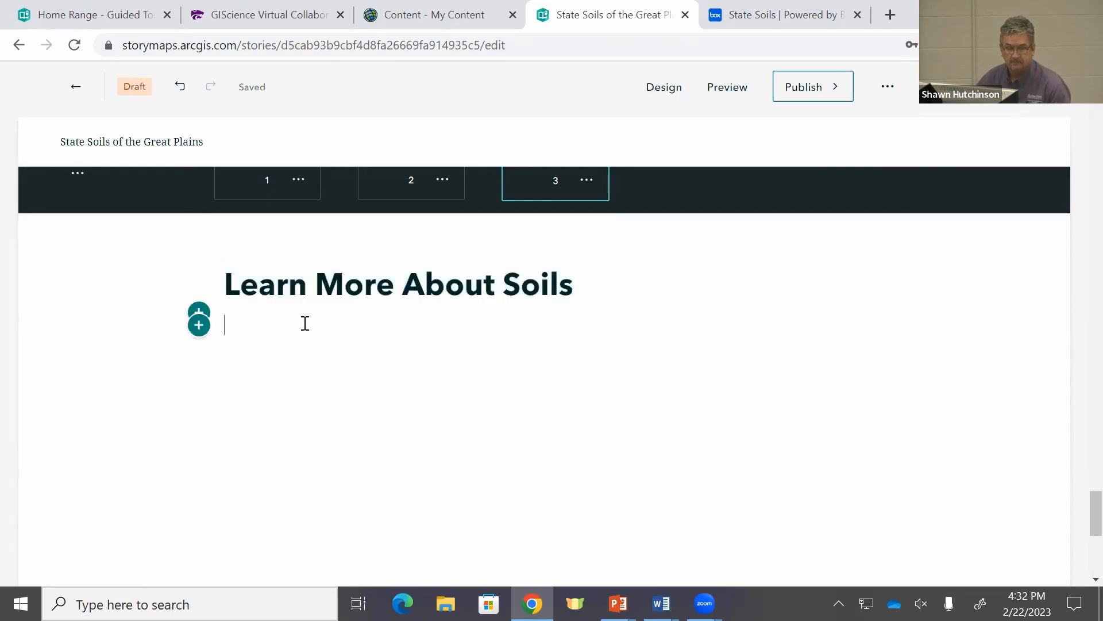
{"action": "left_click", "coordinate": [201, 326]}
{"action": "left_click", "coordinate": [279, 238]}
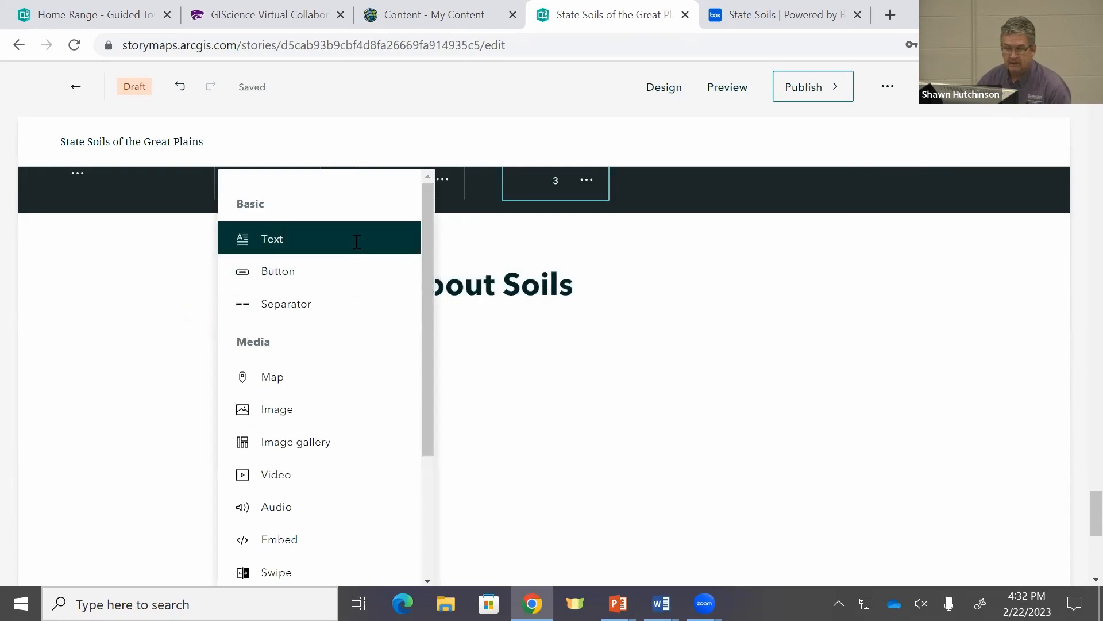
{"action": "left_click", "coordinate": [661, 603]}
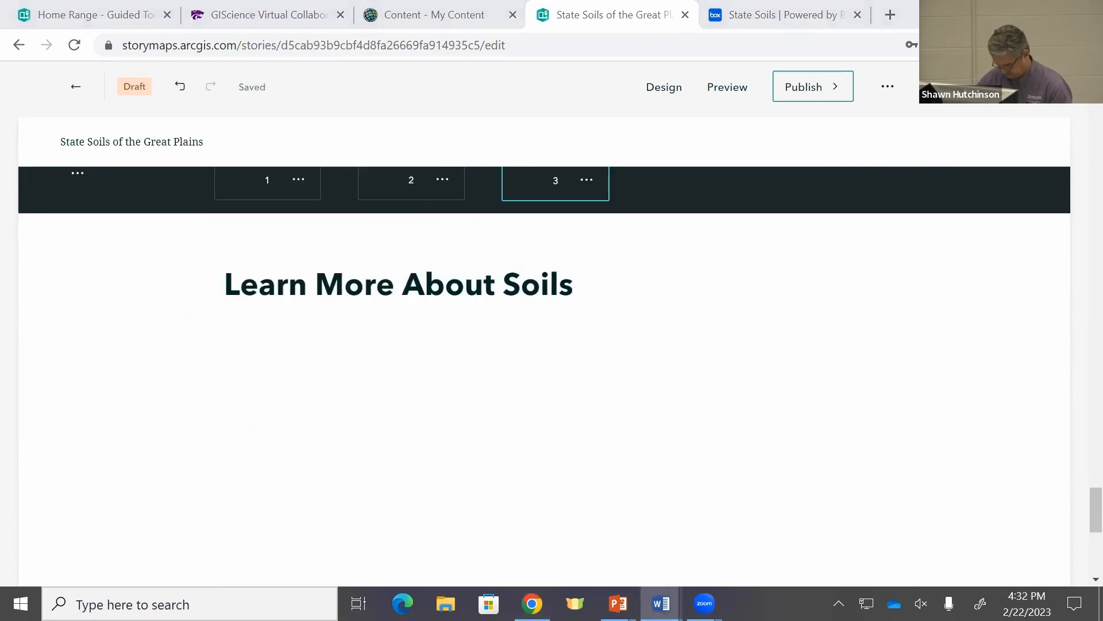
{"action": "left_click", "coordinate": [199, 312]}
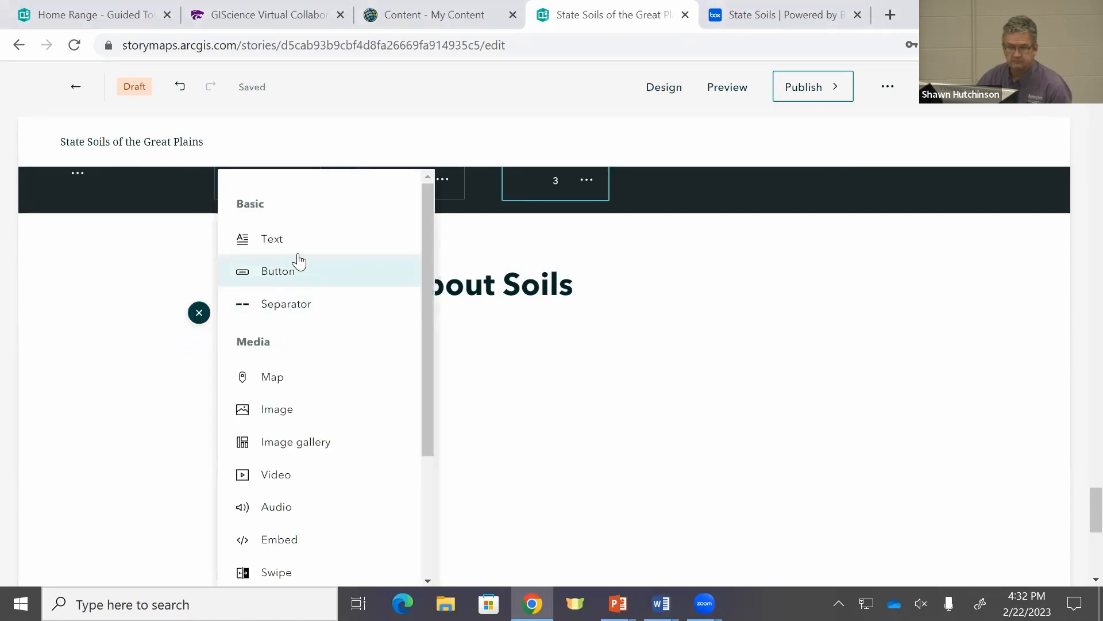
{"action": "type", "text": "Healthy soils are essential for plant growth, human nutrition, and water filtration. Soil also helps to regulate the Earth's climate and stores more carbon than all the world's forests combined!  This video, produced by  the  Soil Science Society of America (https://soils.org), introduces the important topic of soils as a precious natural resource."}
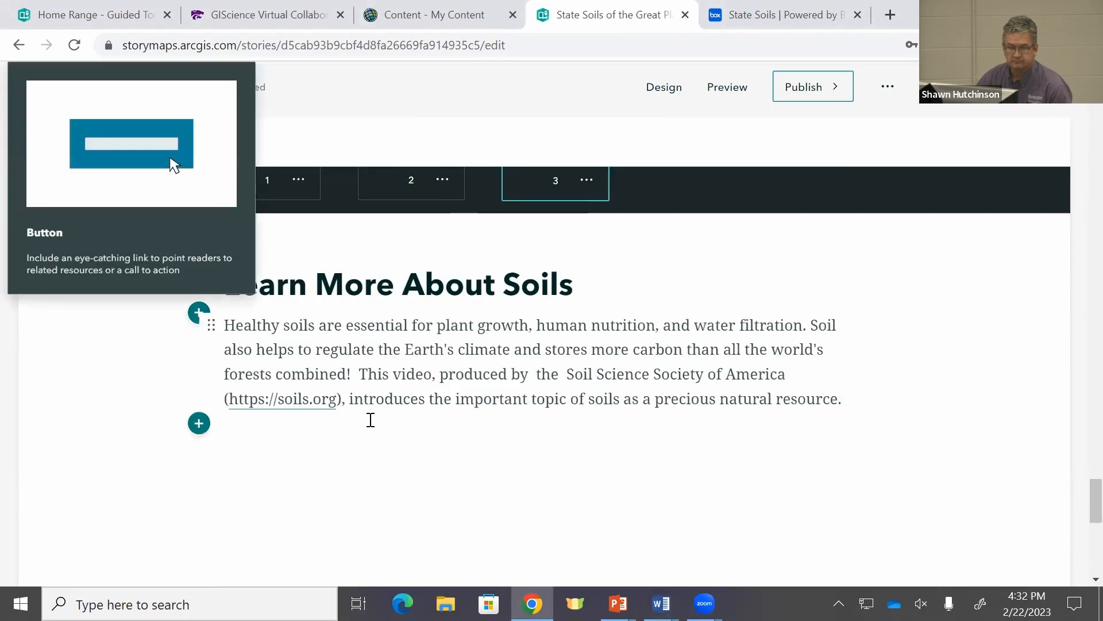
{"action": "left_click", "coordinate": [202, 430]}
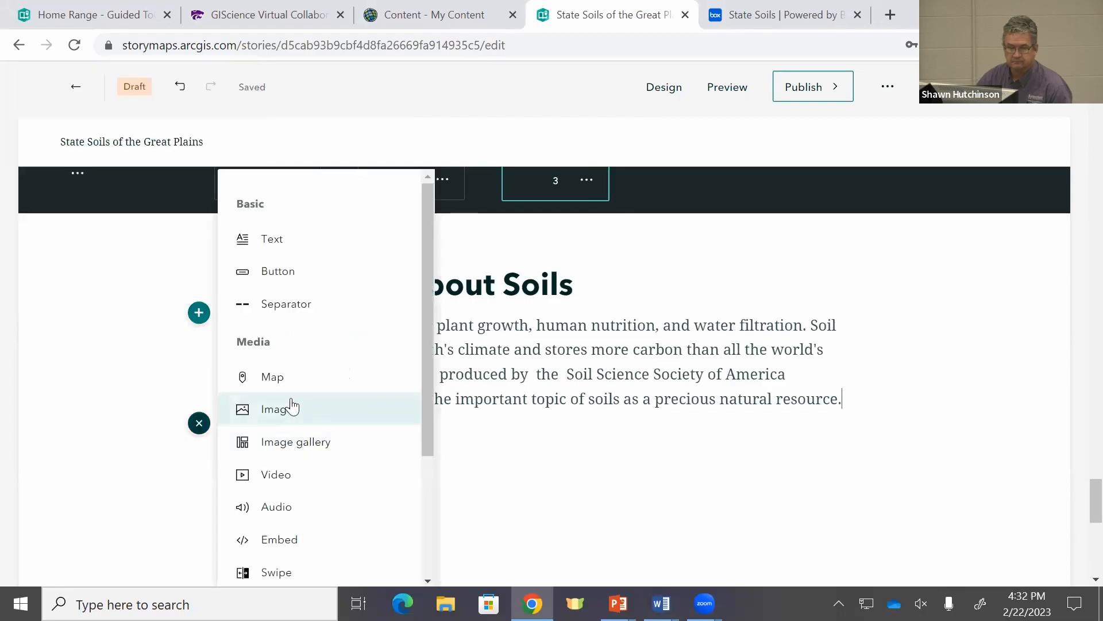
{"action": "scroll", "coordinate": [304, 345], "scroll_direction": "down", "scroll_amount": 2}
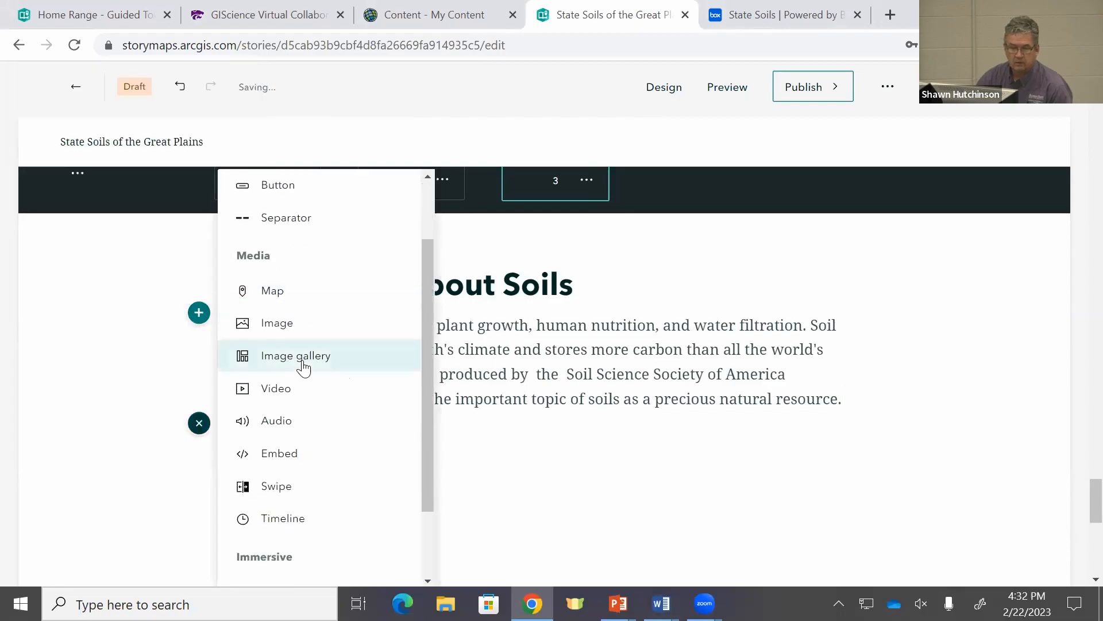
{"action": "left_click", "coordinate": [276, 387]}
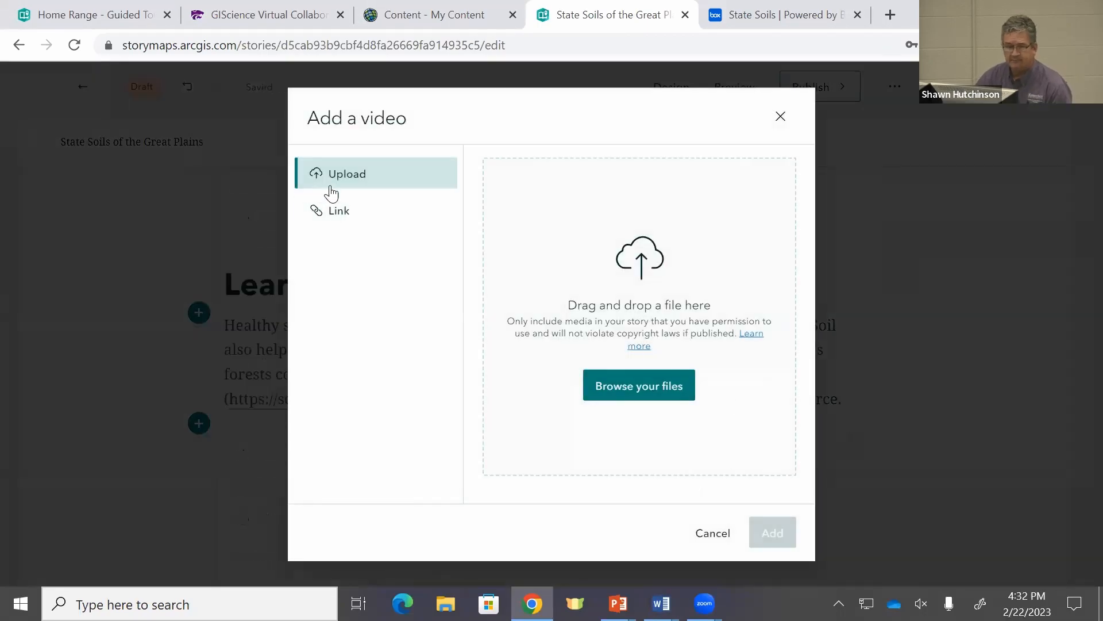
{"action": "left_click", "coordinate": [342, 212]}
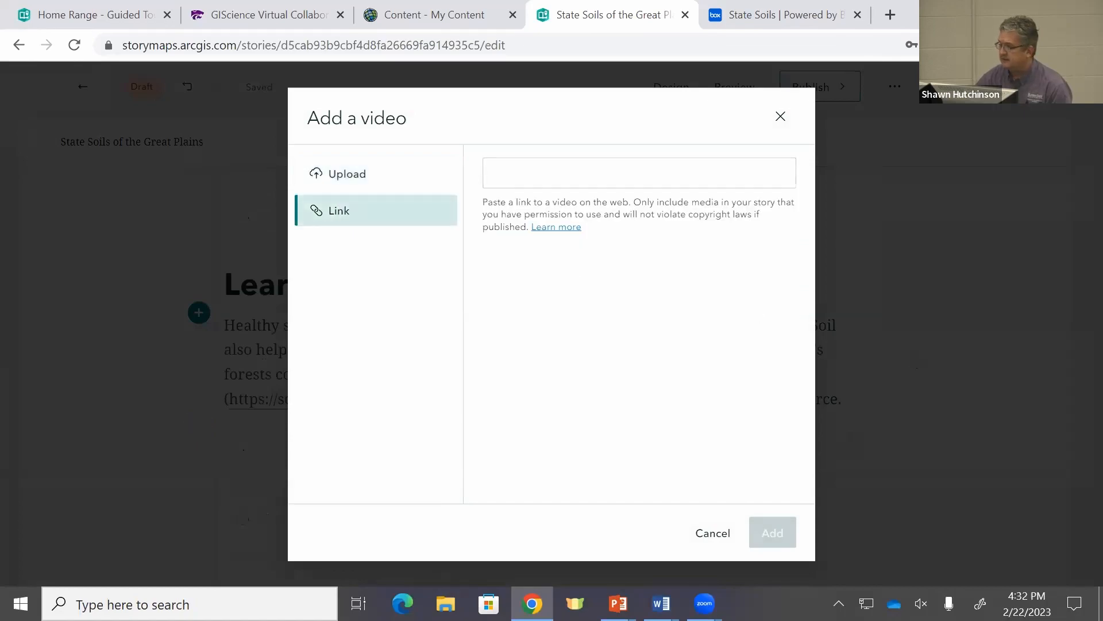
{"action": "key", "text": "alt+Tab"}
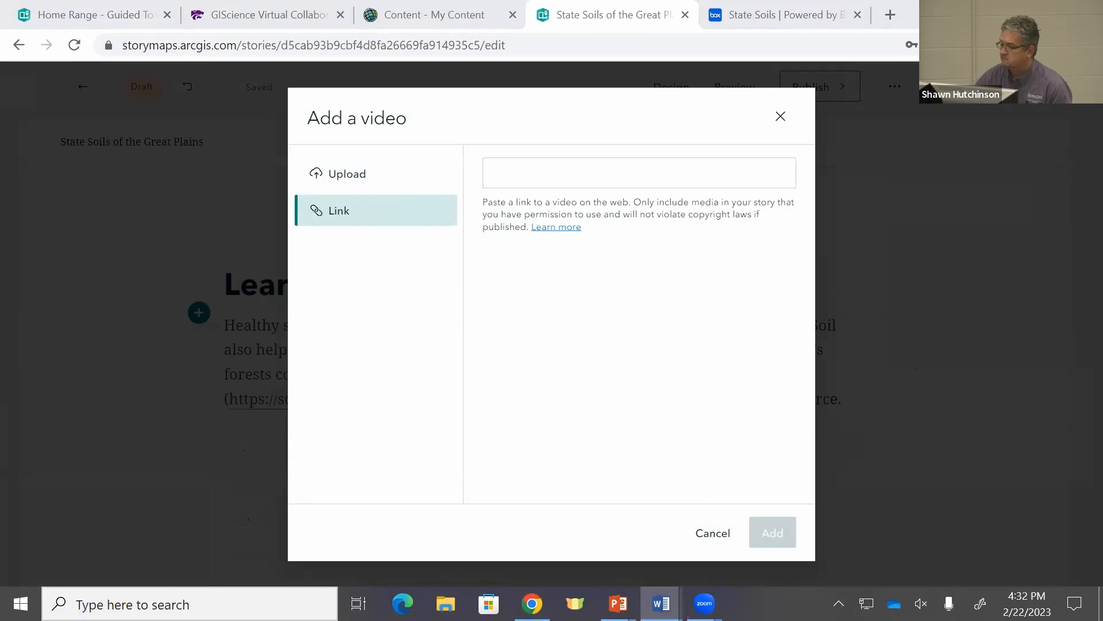
{"action": "left_click", "coordinate": [663, 169]}
{"action": "type", "text": "https://www.youtube.com/watch?v=vDL6F6GkAzI&t=33s"}
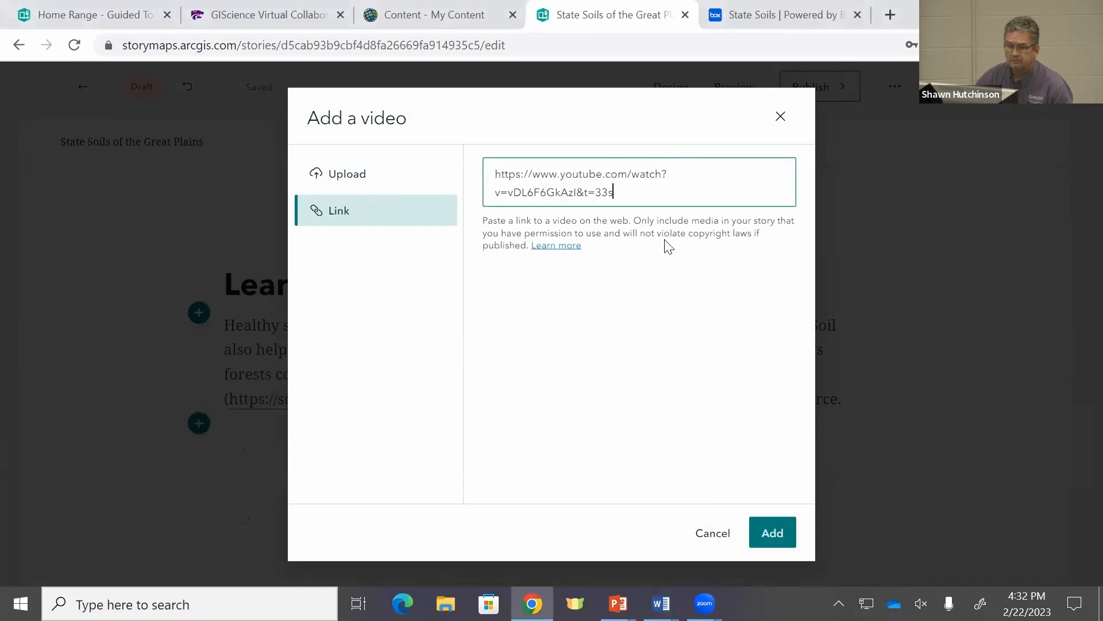
{"action": "left_click", "coordinate": [770, 535]}
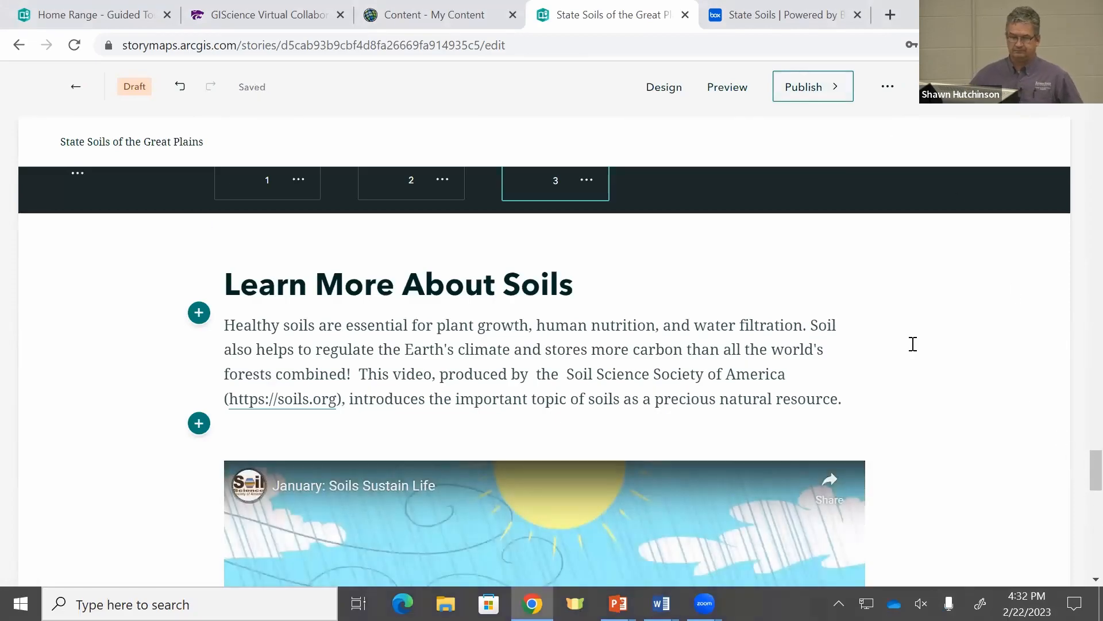
Insert a separator between the map tour and the "Learn More About Soils" heading
{"action": "scroll", "coordinate": [914, 343], "scroll_direction": "down", "scroll_amount": 9}
{"action": "scroll", "coordinate": [927, 334], "scroll_direction": "up", "scroll_amount": 8}
{"action": "scroll", "coordinate": [929, 325], "scroll_direction": "up", "scroll_amount": 2}
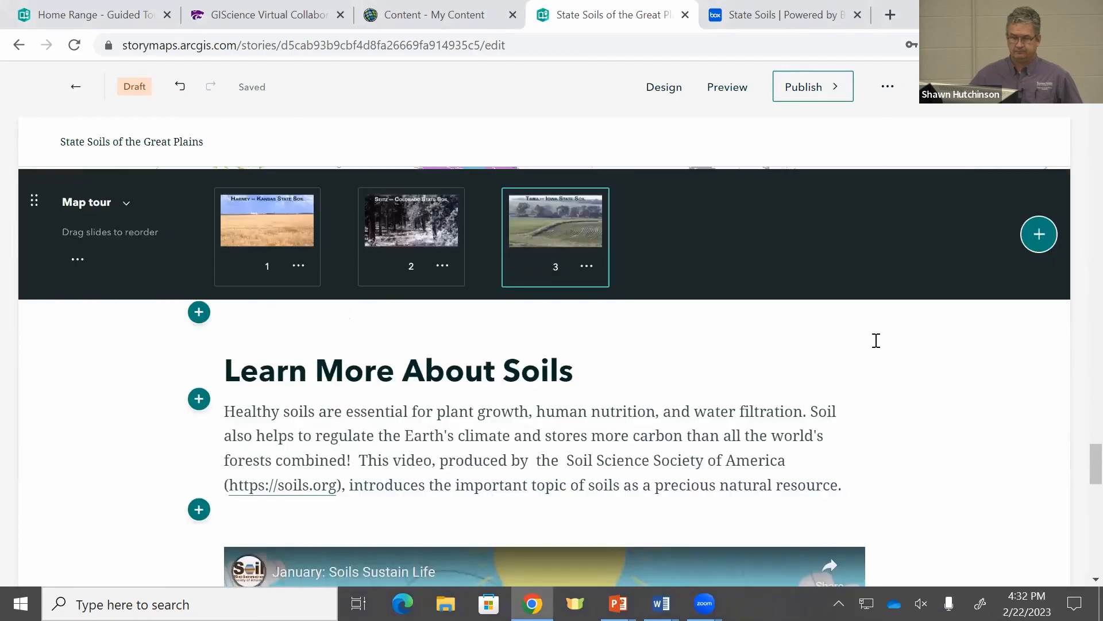
{"action": "left_click", "coordinate": [197, 314]}
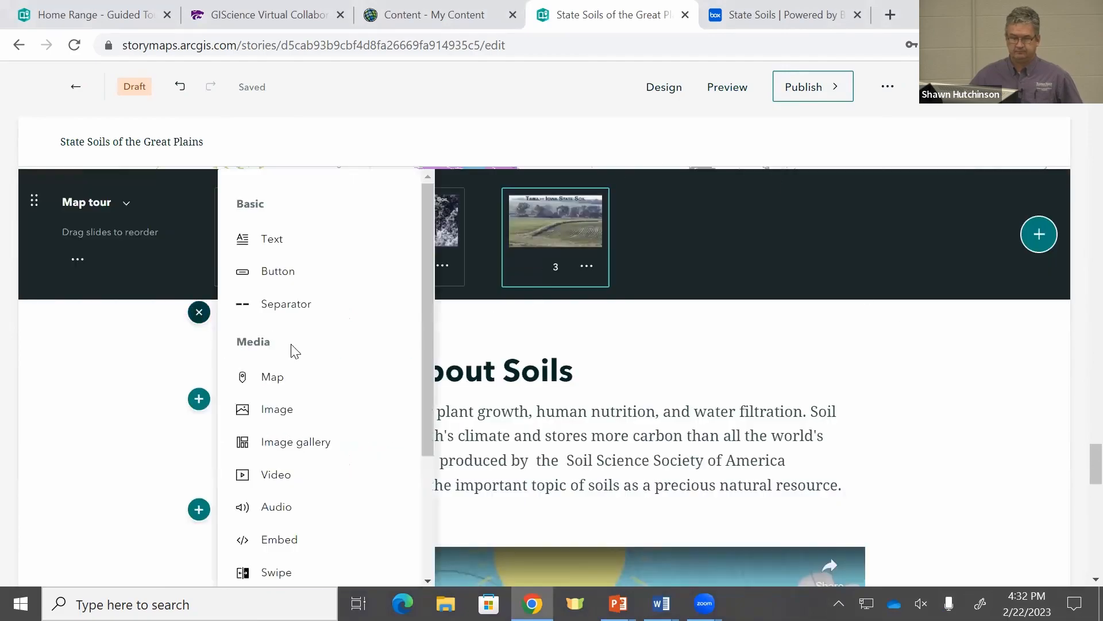
{"action": "left_click", "coordinate": [293, 301]}
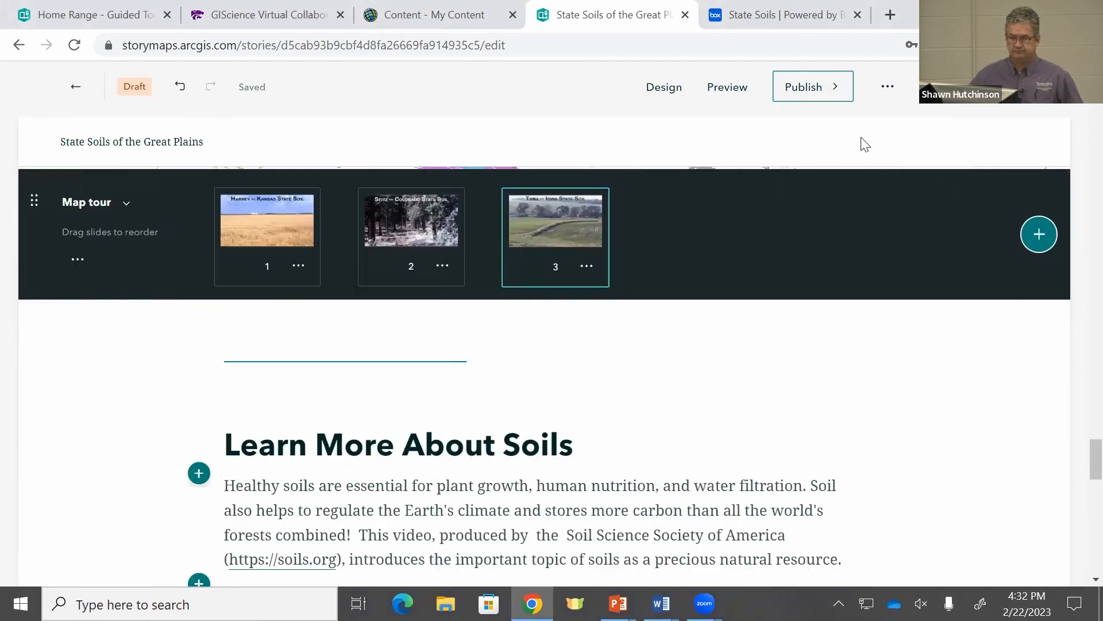
Preview the story down to its end, play the embedded soils video there, and return to editing
{"action": "left_click", "coordinate": [723, 87]}
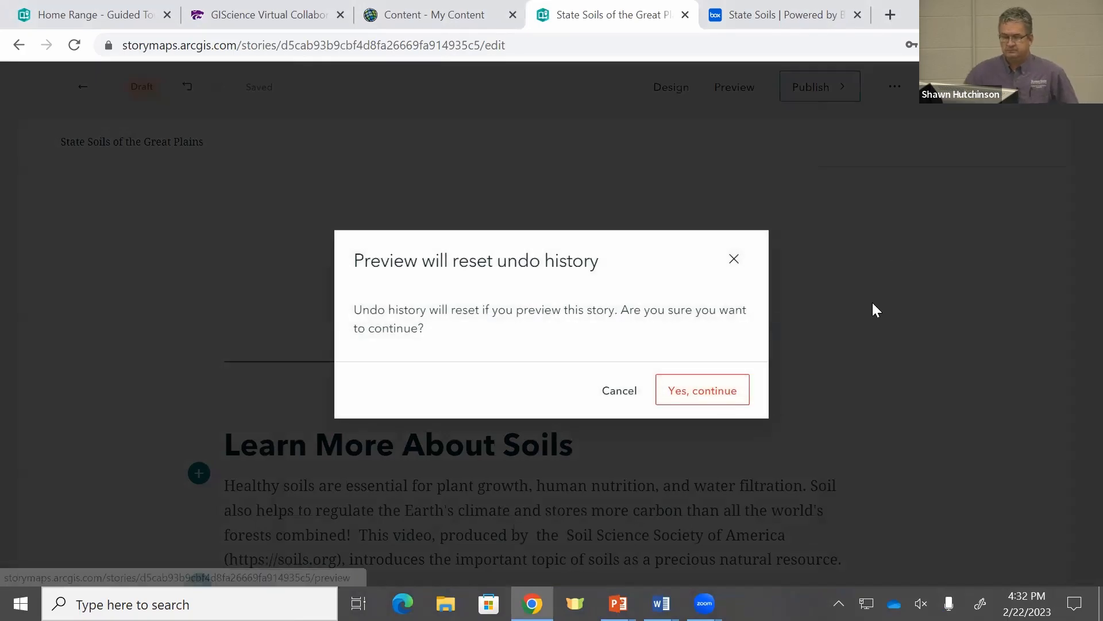
{"action": "left_click", "coordinate": [715, 394]}
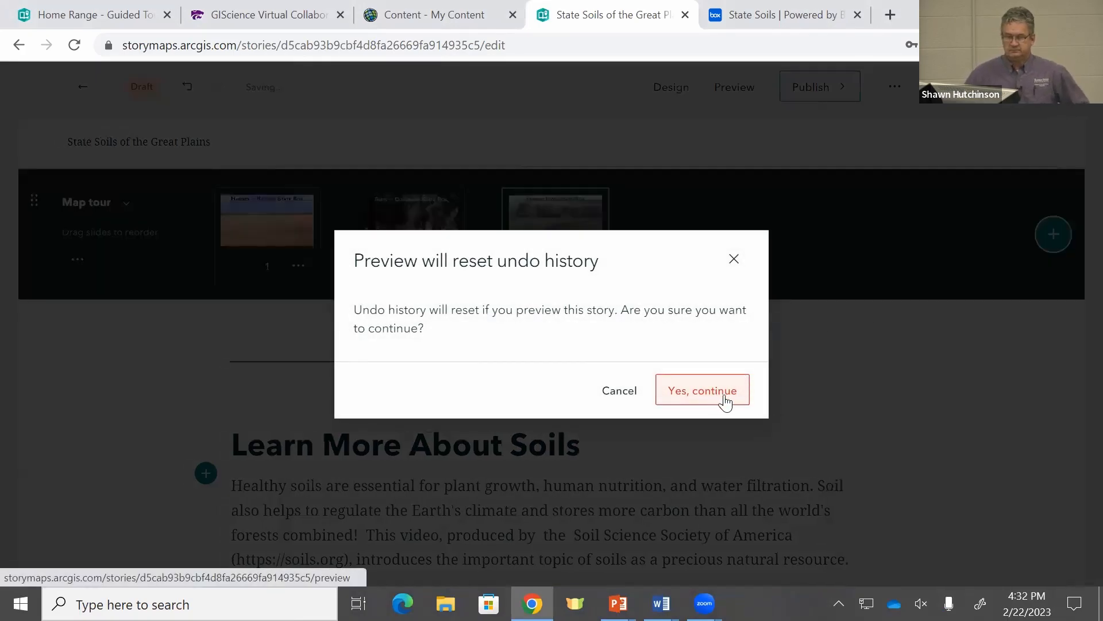
{"action": "left_click", "coordinate": [712, 399]}
{"action": "scroll", "coordinate": [837, 390], "scroll_direction": "down", "scroll_amount": 15}
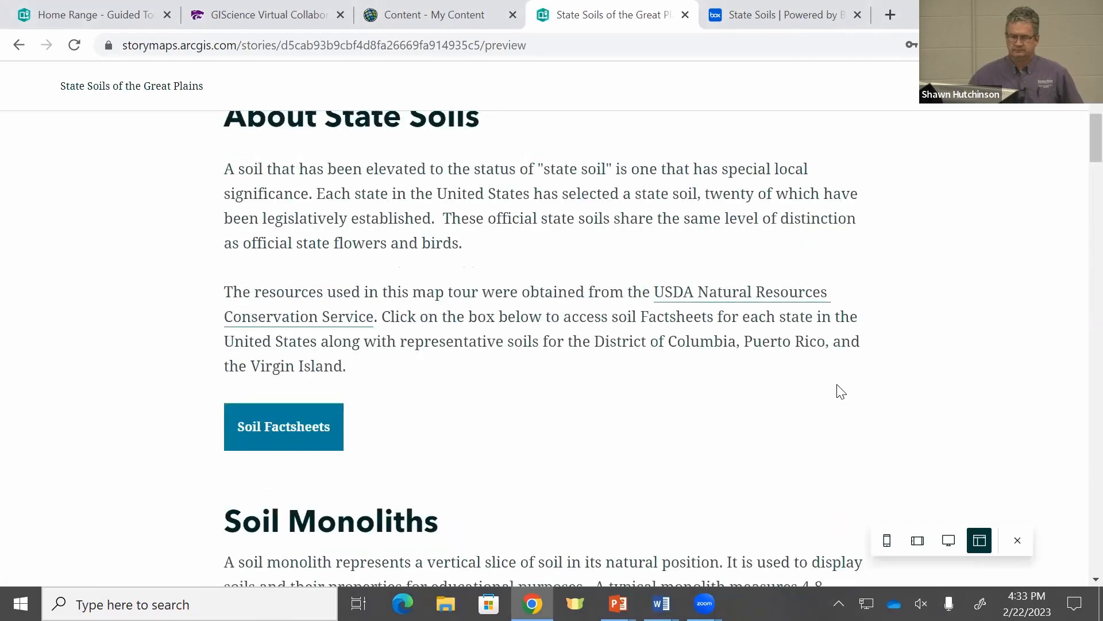
{"action": "scroll", "coordinate": [835, 379], "scroll_direction": "down", "scroll_amount": 15}
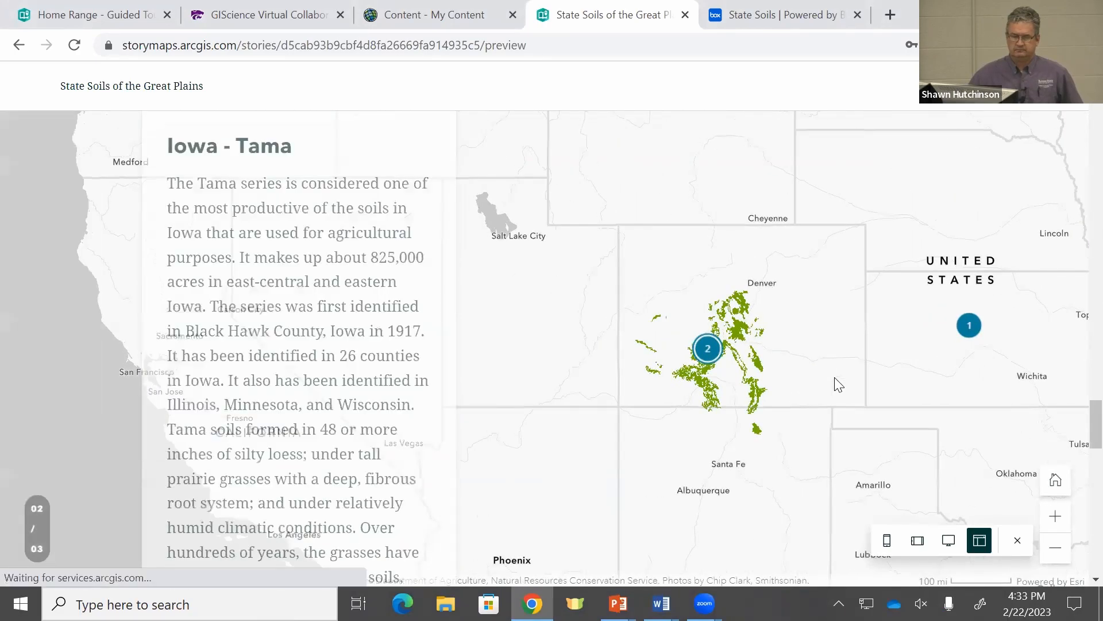
{"action": "scroll", "coordinate": [835, 378], "scroll_direction": "down", "scroll_amount": 3}
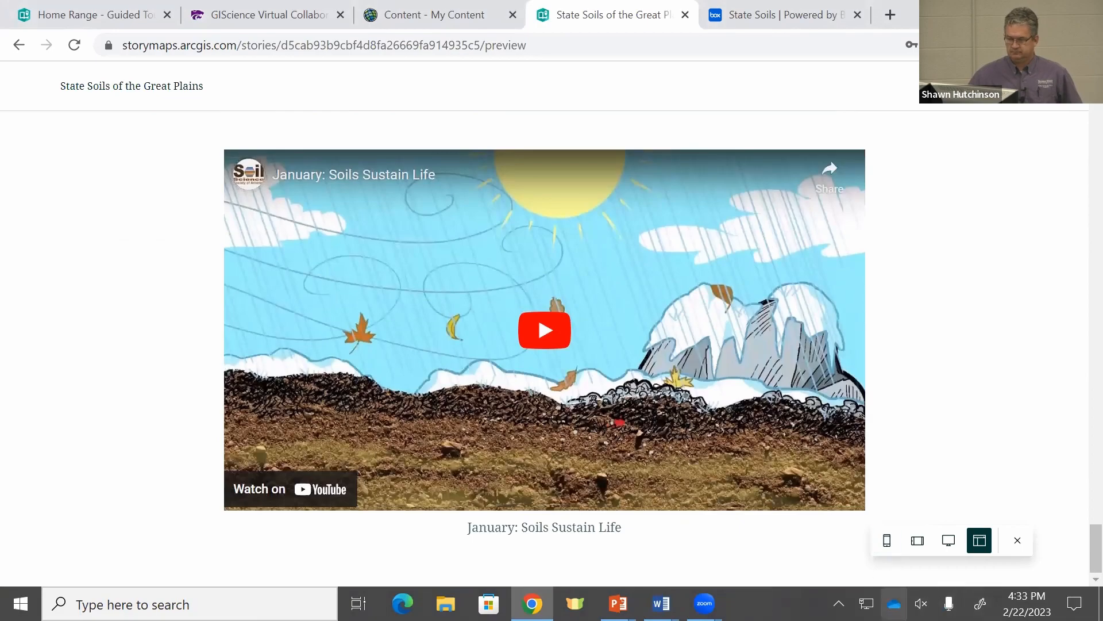
{"action": "left_click", "coordinate": [589, 382]}
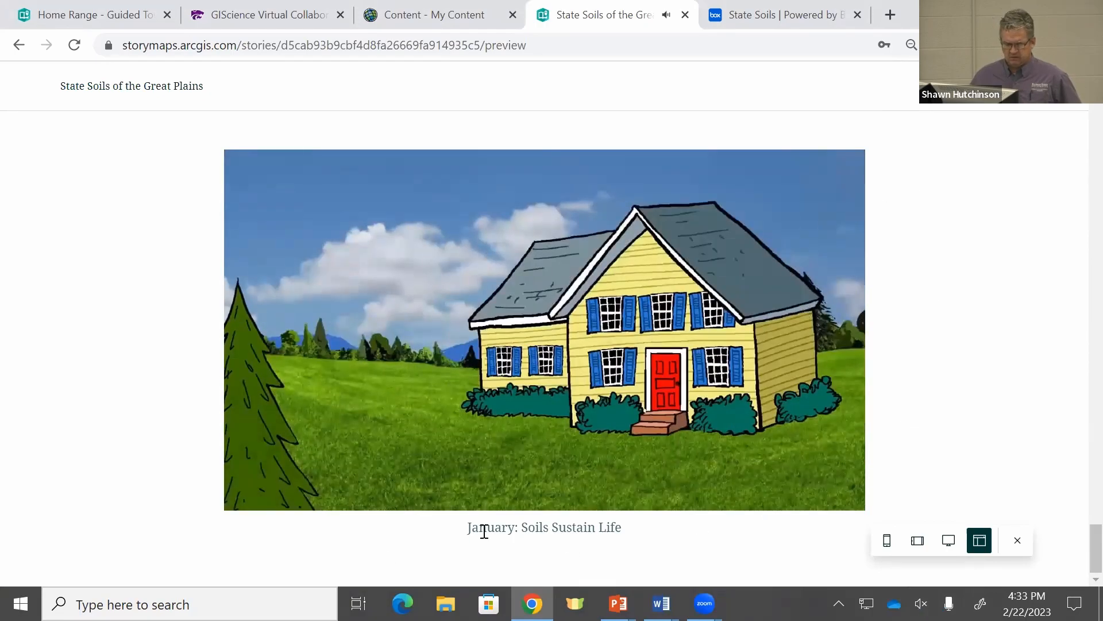
{"action": "left_click", "coordinate": [1018, 540]}
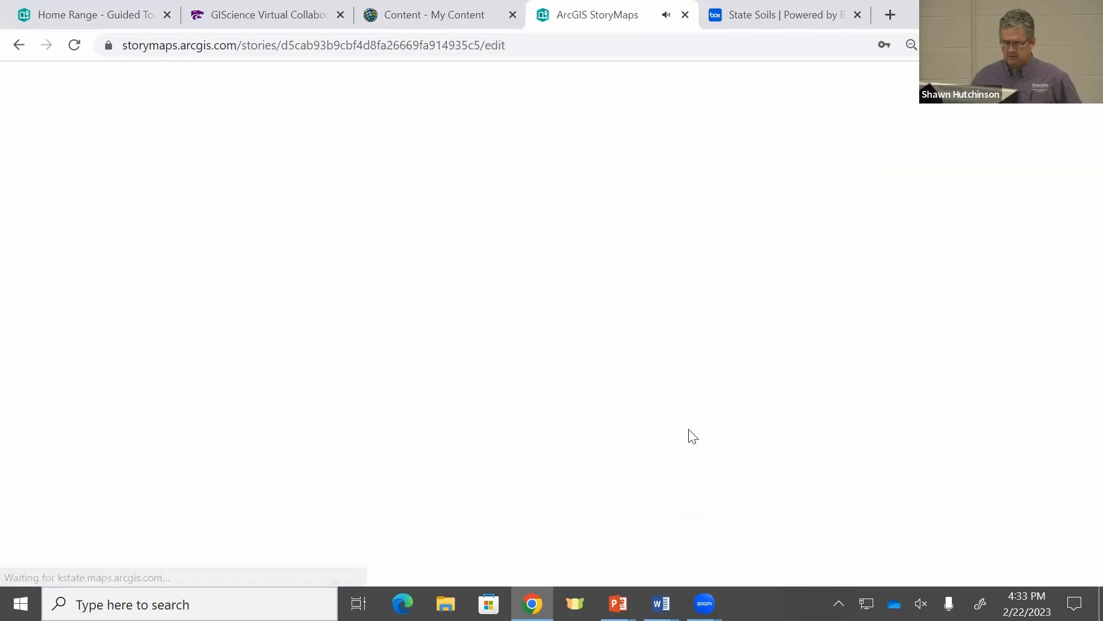
Examine the embedded video's additional actions and its embed options for alternative text and content reference, then save and close the options
{"action": "scroll", "coordinate": [631, 311], "scroll_direction": "down", "scroll_amount": 6}
{"action": "scroll", "coordinate": [632, 310], "scroll_direction": "down", "scroll_amount": 15}
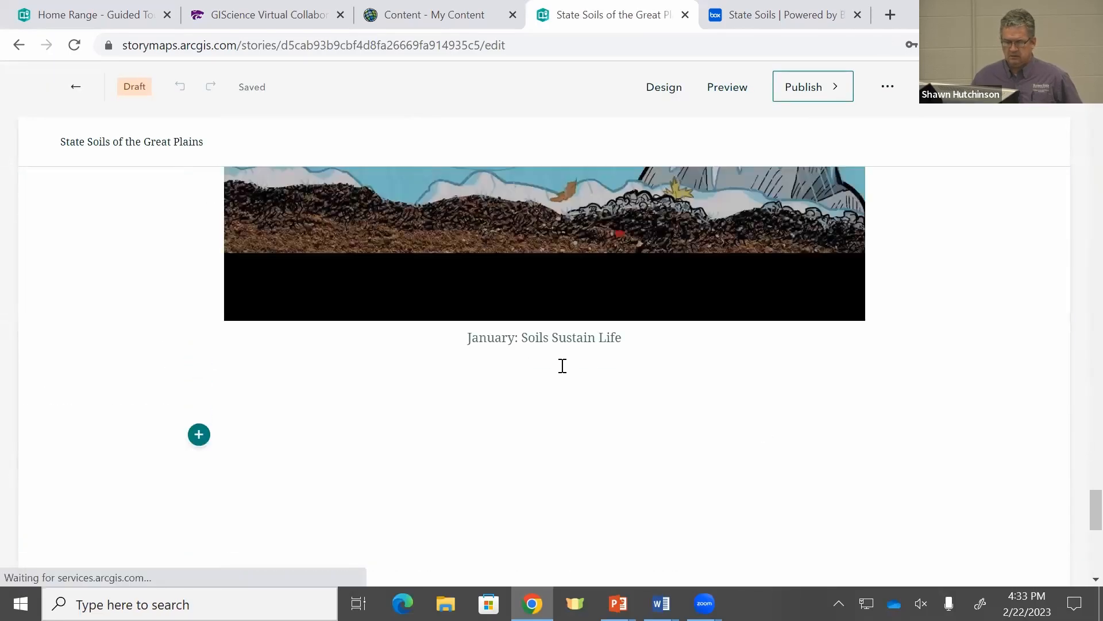
{"action": "scroll", "coordinate": [228, 345], "scroll_direction": "up", "scroll_amount": 6}
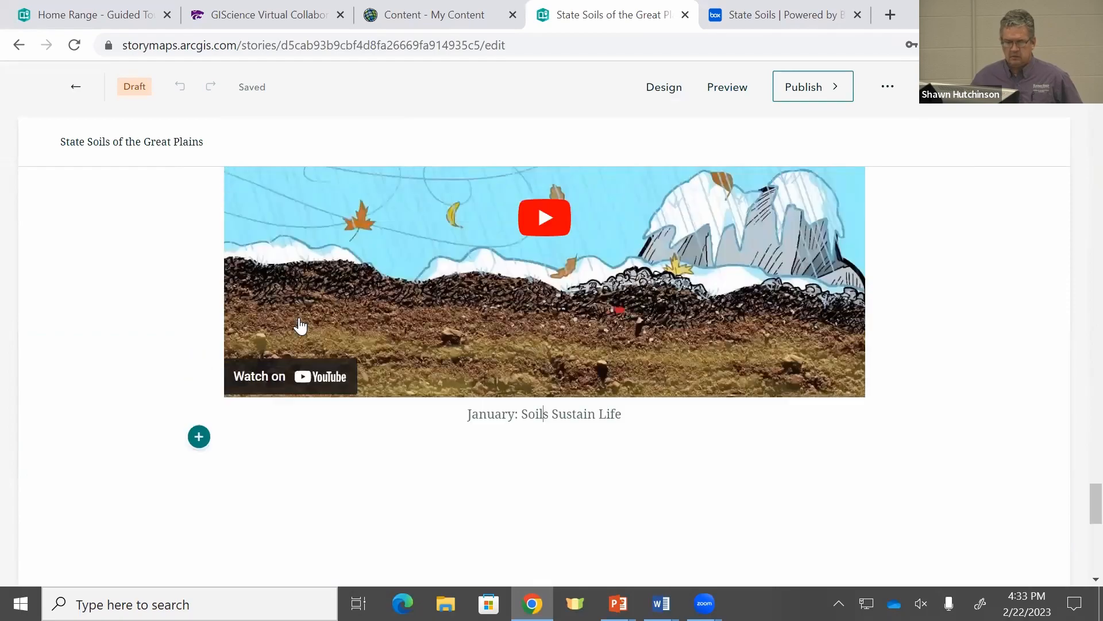
{"action": "left_click", "coordinate": [678, 306]}
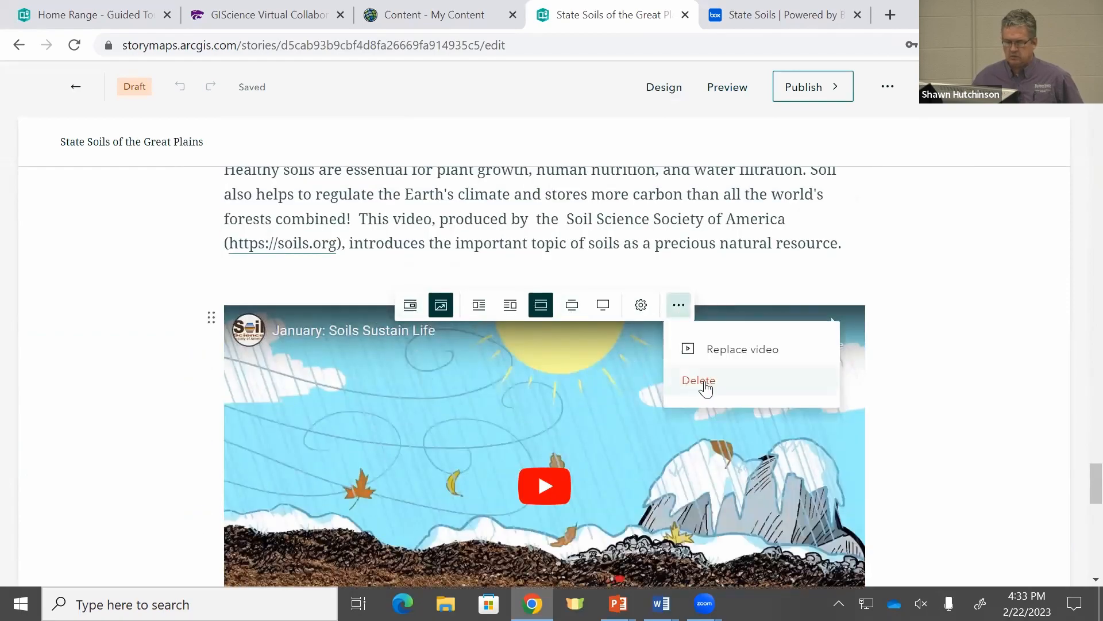
{"action": "left_click", "coordinate": [642, 306]}
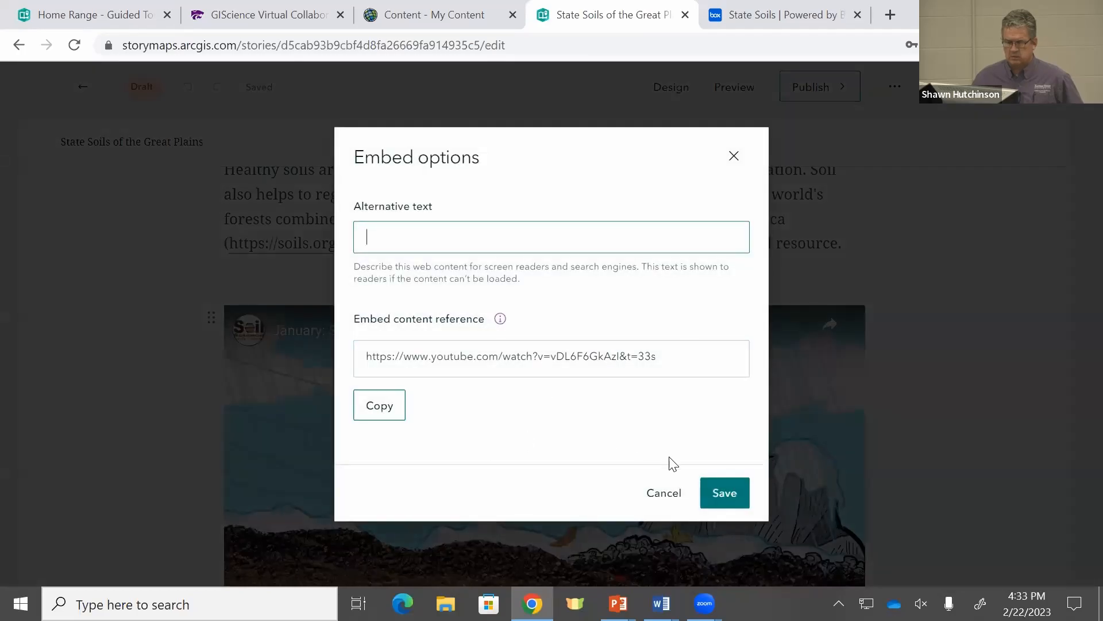
{"action": "left_click", "coordinate": [718, 492]}
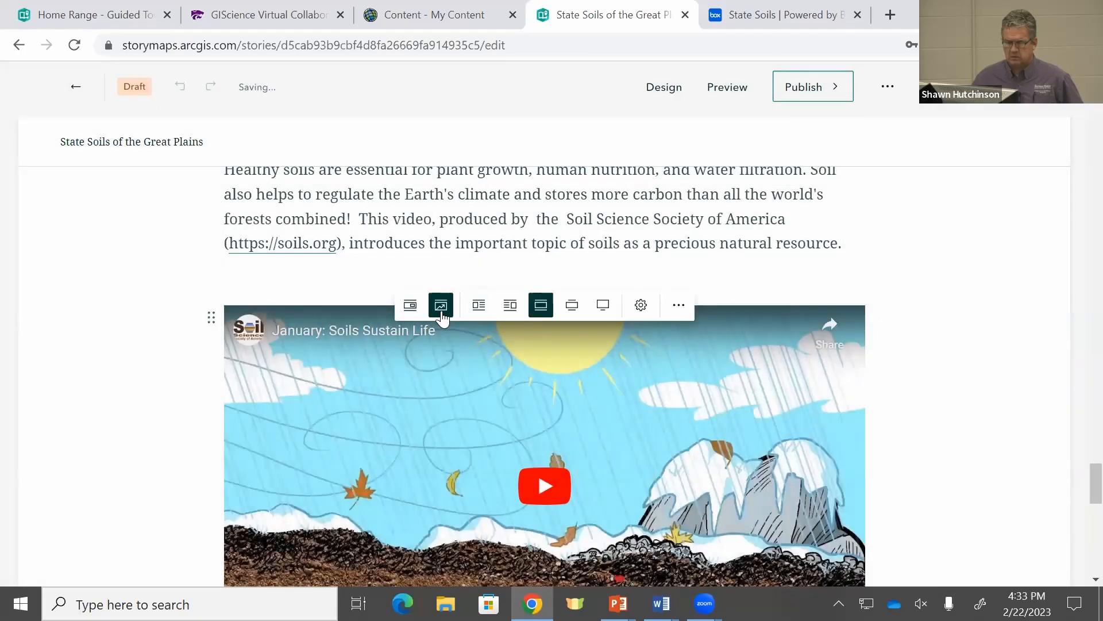
Delete the caption "January: Soils Sustain Life" beneath the embedded video
{"action": "scroll", "coordinate": [515, 366], "scroll_direction": "down", "scroll_amount": 7}
{"action": "double_click", "coordinate": [491, 253]}
{"action": "left_click_drag", "start_coordinate": [468, 253], "coordinate": [652, 247]}
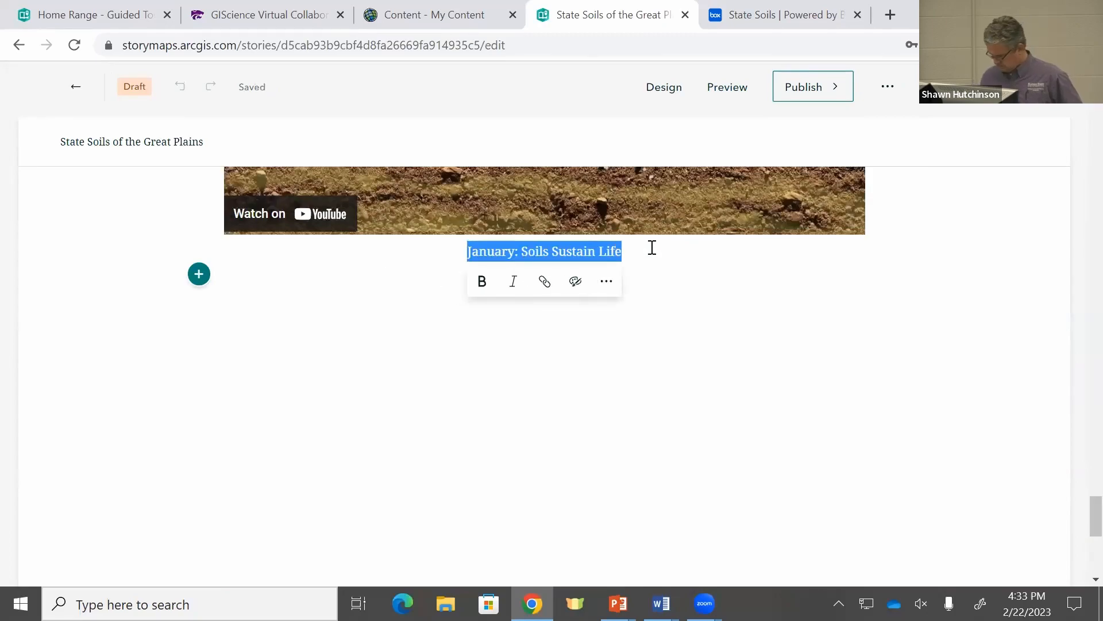
{"action": "key", "text": "Delete"}
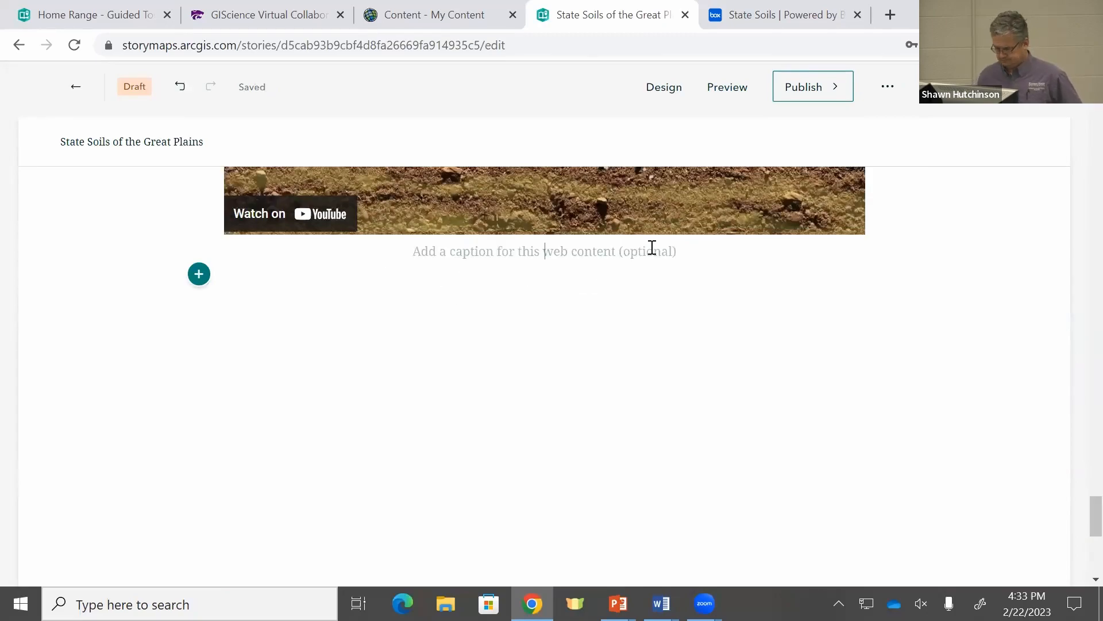
{"action": "scroll", "coordinate": [977, 267], "scroll_direction": "up", "scroll_amount": 3}
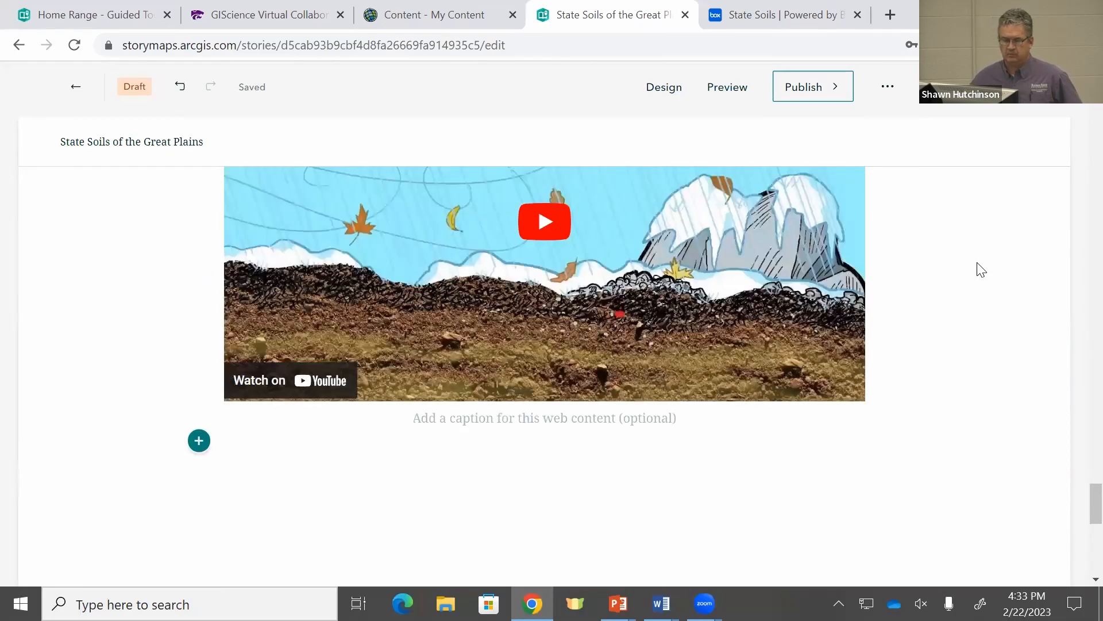
{"action": "scroll", "coordinate": [979, 269], "scroll_direction": "up", "scroll_amount": 2}
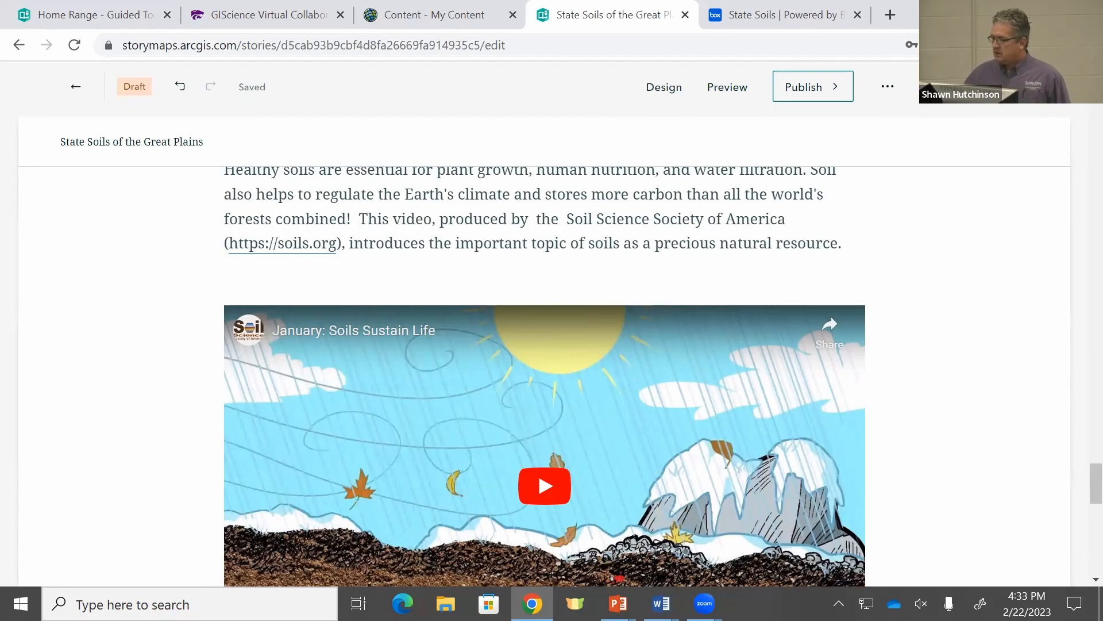
Add cover_image from the Images folder as the story's cover image
{"action": "key", "text": "alt+Tab"}
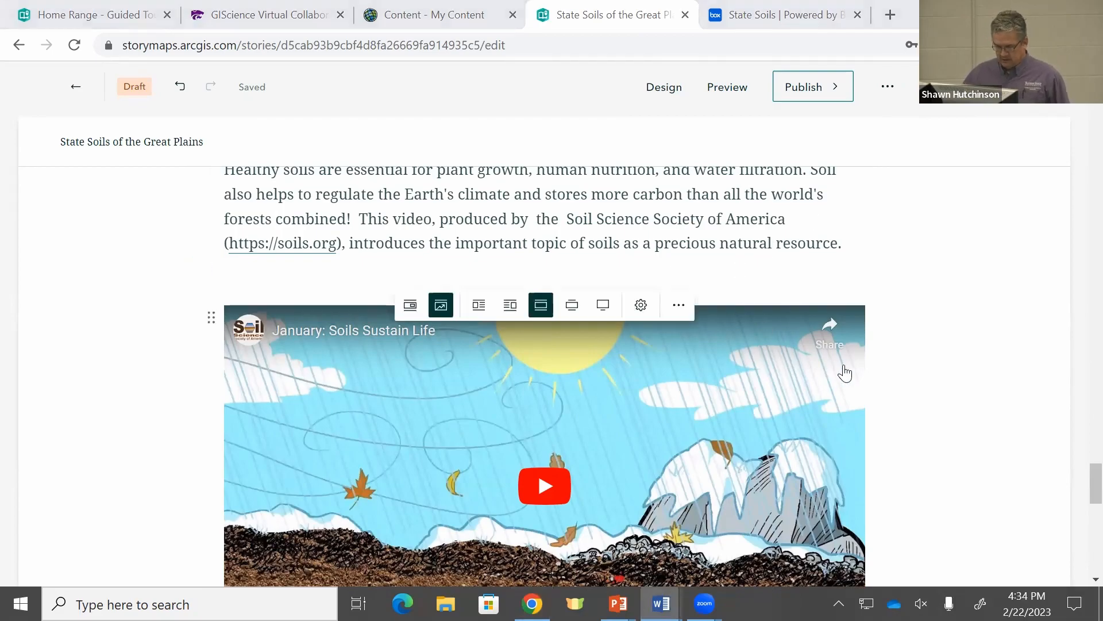
{"action": "scroll", "coordinate": [851, 322], "scroll_direction": "up", "scroll_amount": 15}
{"action": "scroll", "coordinate": [1079, 341], "scroll_direction": "up", "scroll_amount": 10}
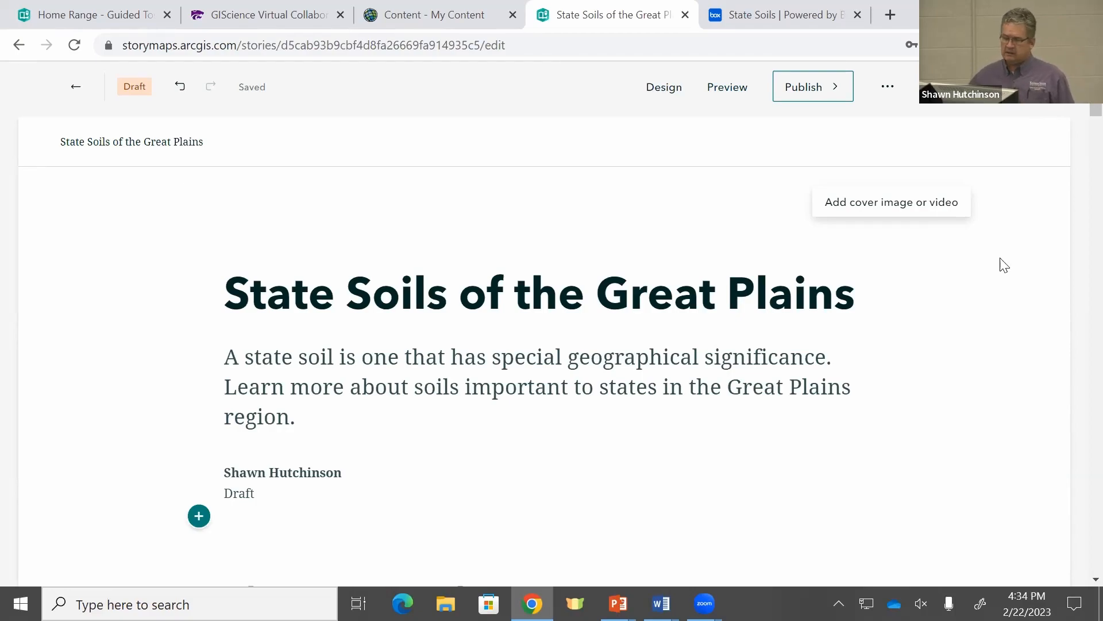
{"action": "left_click", "coordinate": [891, 207]}
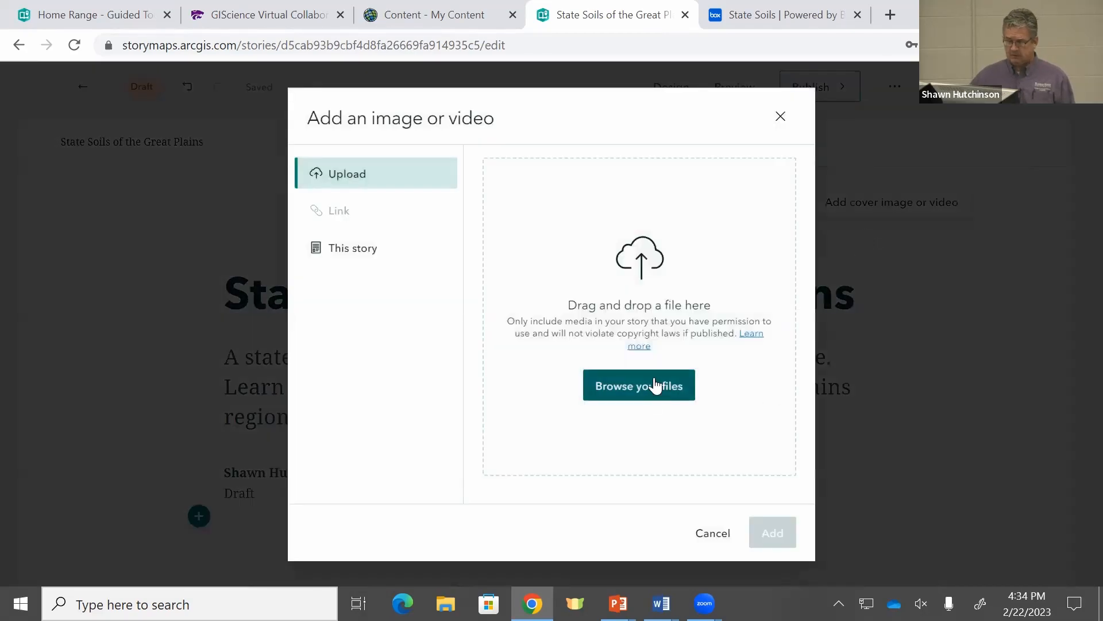
{"action": "left_click", "coordinate": [655, 391]}
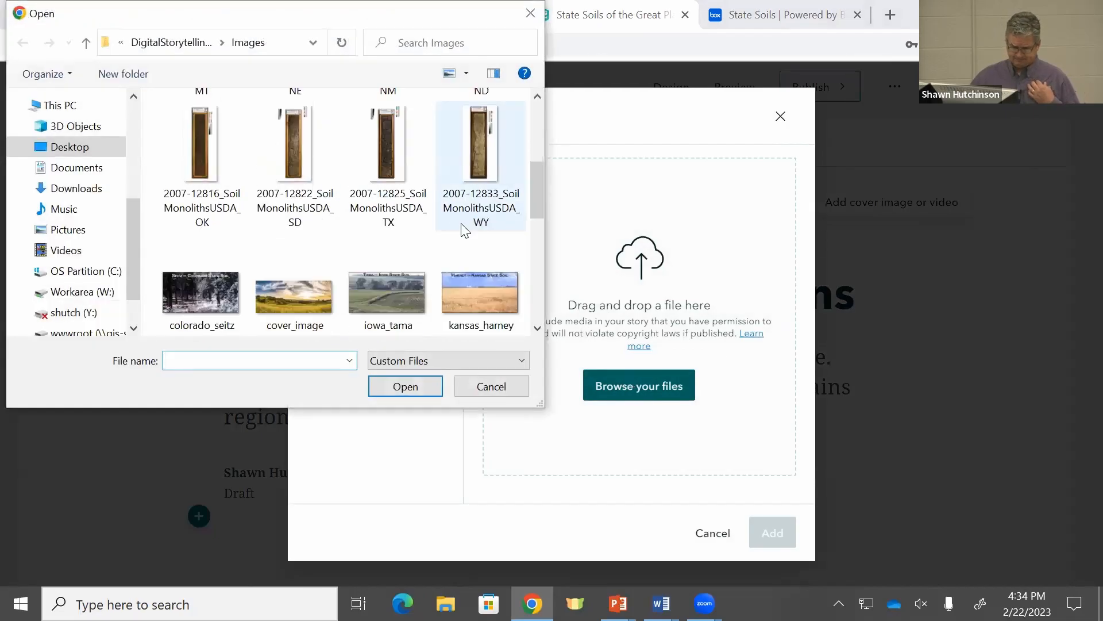
{"action": "scroll", "coordinate": [464, 229], "scroll_direction": "down", "scroll_amount": 2}
{"action": "scroll", "coordinate": [466, 231], "scroll_direction": "down", "scroll_amount": 3}
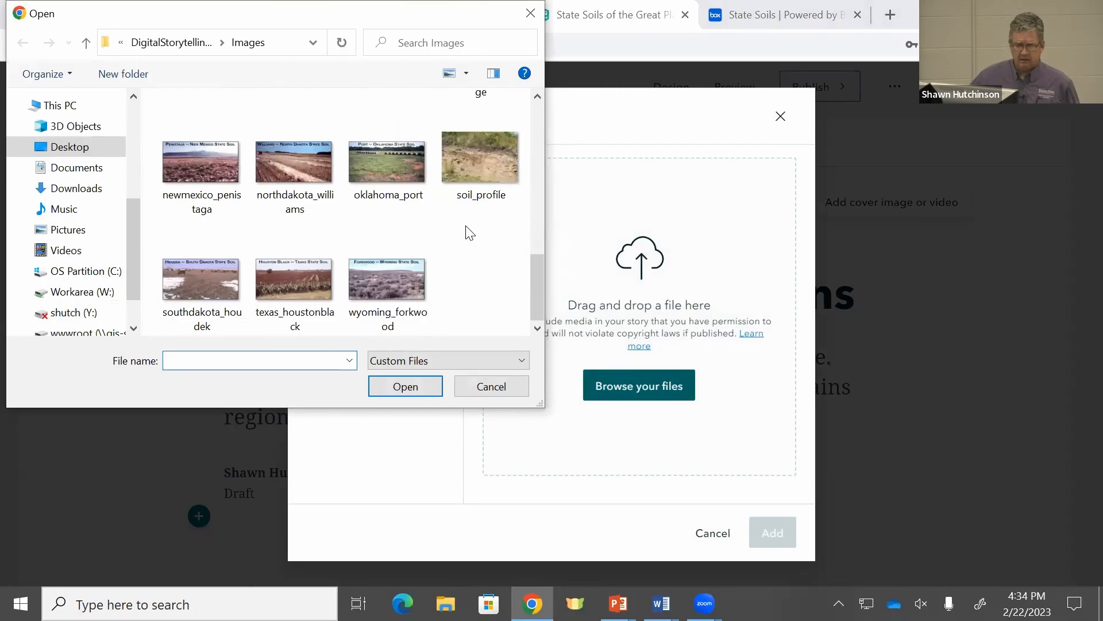
{"action": "scroll", "coordinate": [470, 233], "scroll_direction": "up", "scroll_amount": 2}
{"action": "scroll", "coordinate": [467, 230], "scroll_direction": "down", "scroll_amount": 2}
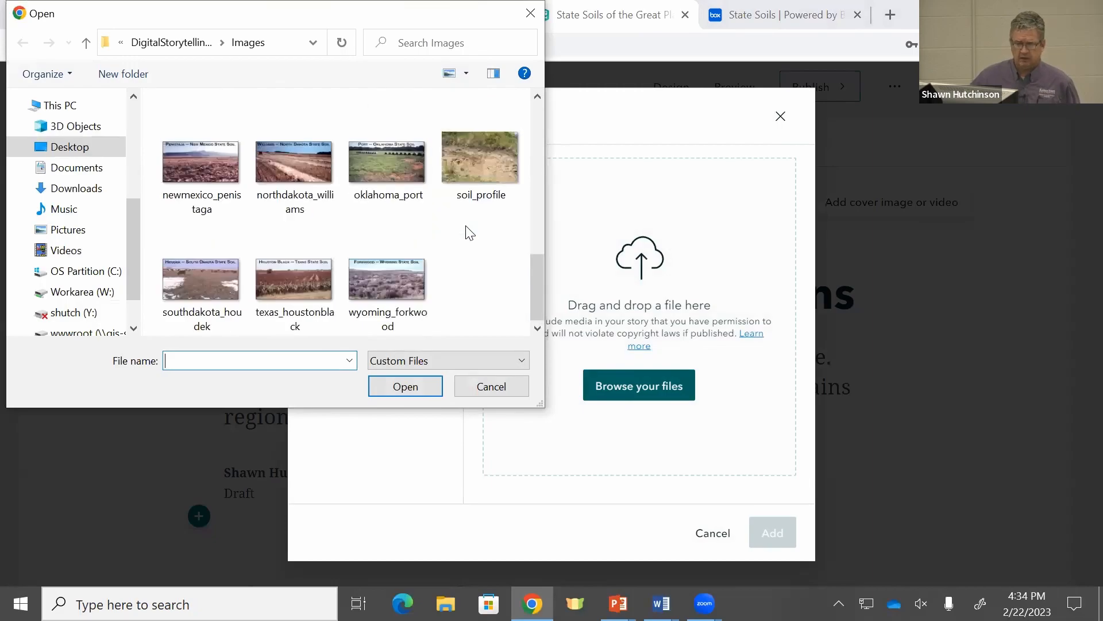
{"action": "scroll", "coordinate": [467, 227], "scroll_direction": "up", "scroll_amount": 4}
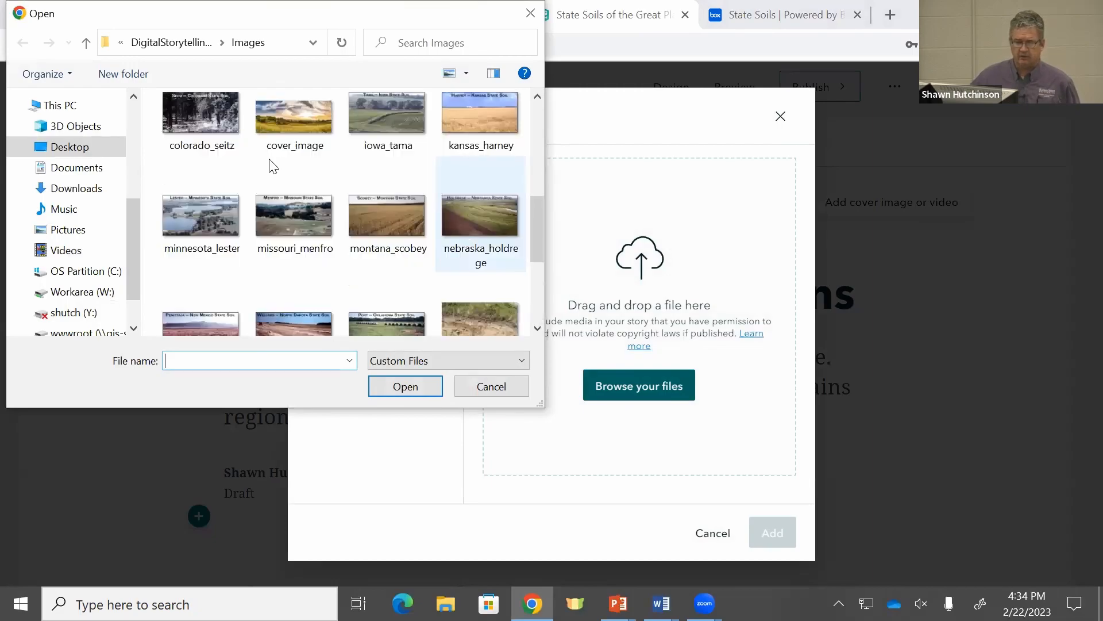
{"action": "left_click", "coordinate": [283, 123]}
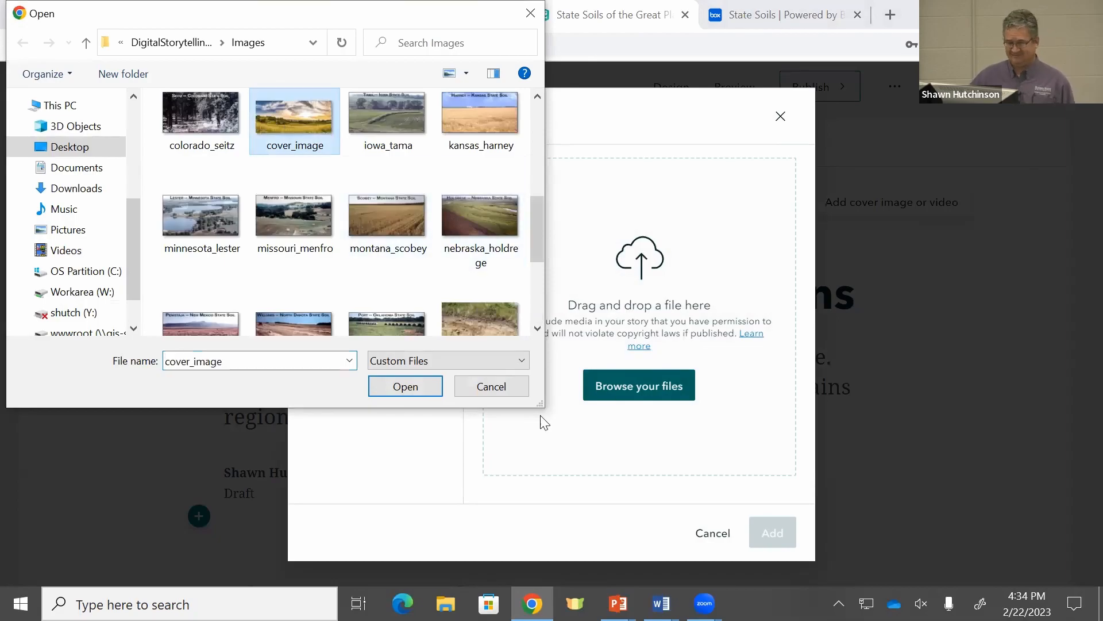
{"action": "left_click", "coordinate": [405, 386]}
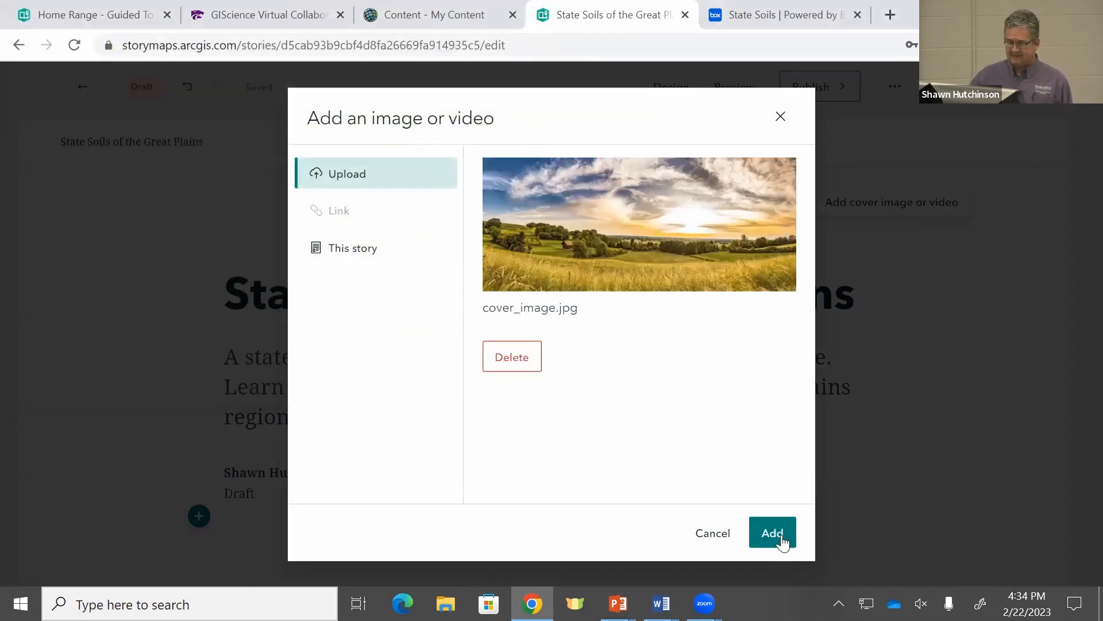
{"action": "left_click", "coordinate": [773, 532]}
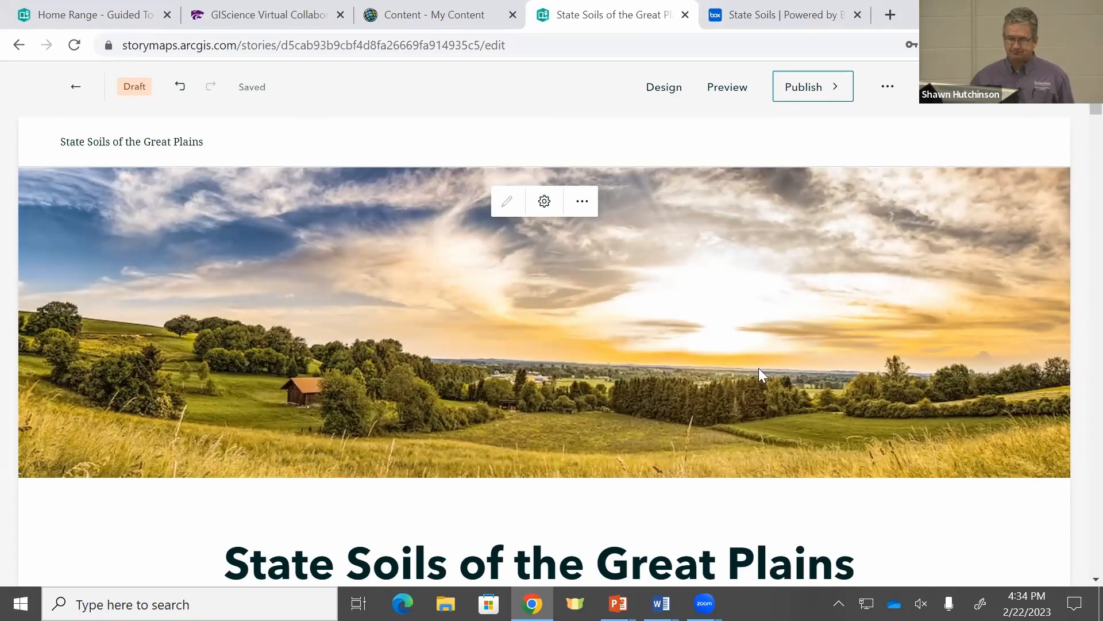
Examine the cover image's additional actions, close them, and look over the story's title area and opening section
{"action": "left_click", "coordinate": [578, 205]}
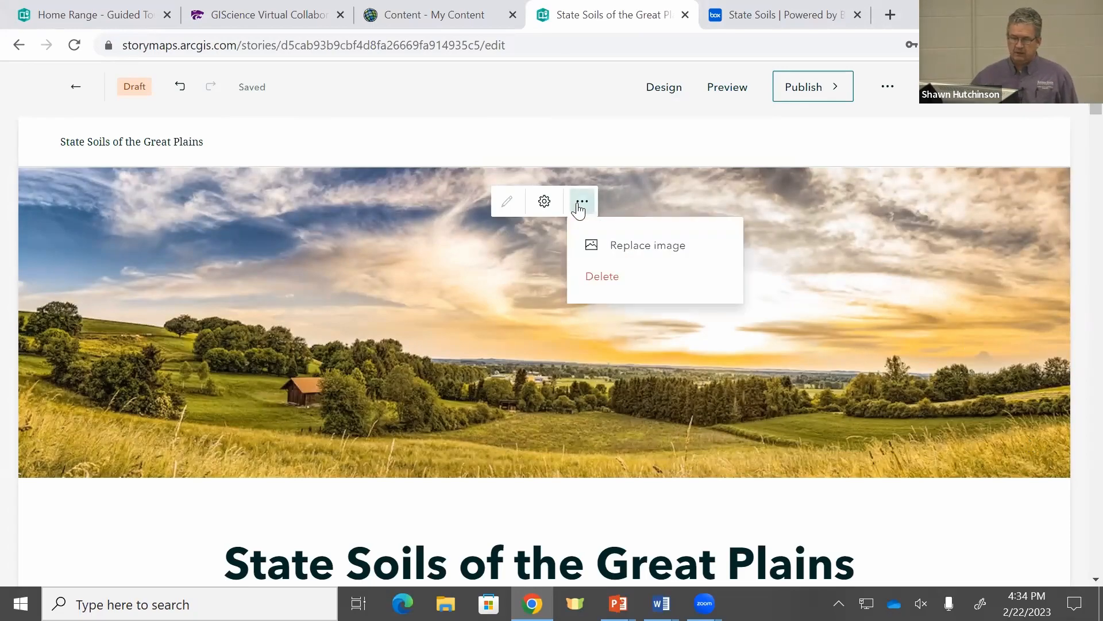
{"action": "left_click", "coordinate": [927, 502]}
{"action": "scroll", "coordinate": [1021, 520], "scroll_direction": "down", "scroll_amount": 12}
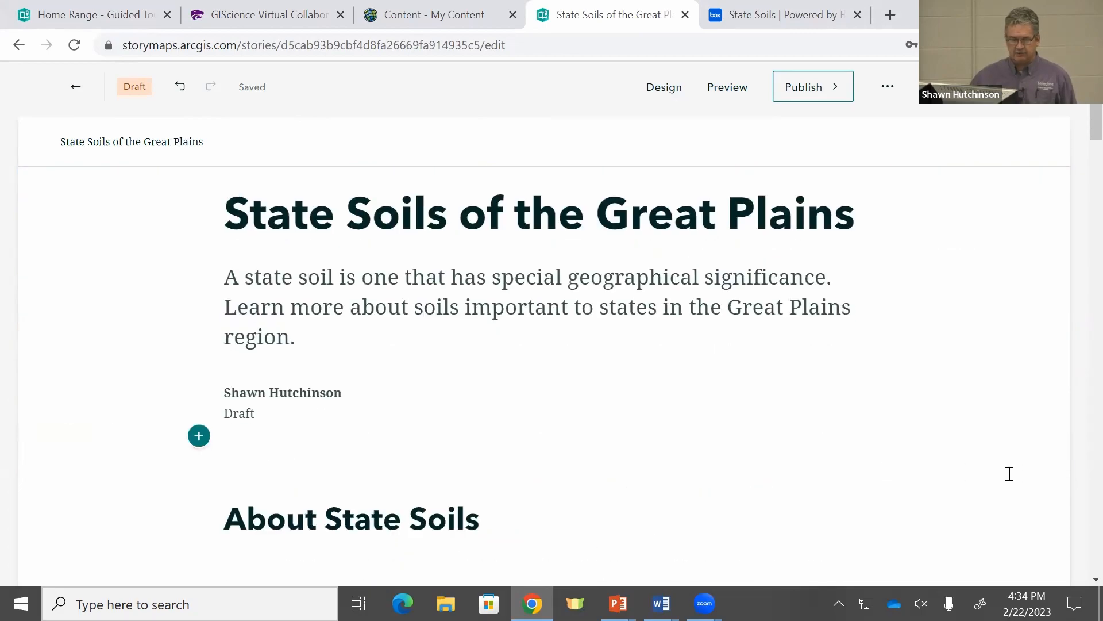
{"action": "scroll", "coordinate": [1005, 467], "scroll_direction": "down", "scroll_amount": 4}
{"action": "scroll", "coordinate": [1005, 467], "scroll_direction": "up", "scroll_amount": 14}
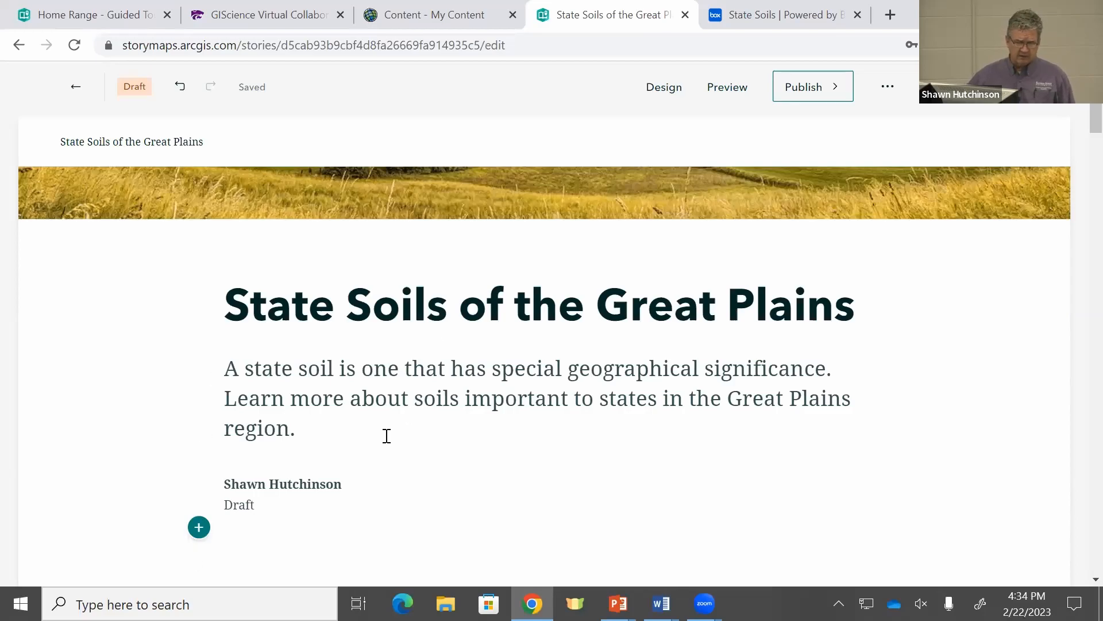
Insert the soil_profile image from the Images folder between the story's title area and the "About State Soils" heading
{"action": "left_click", "coordinate": [198, 526]}
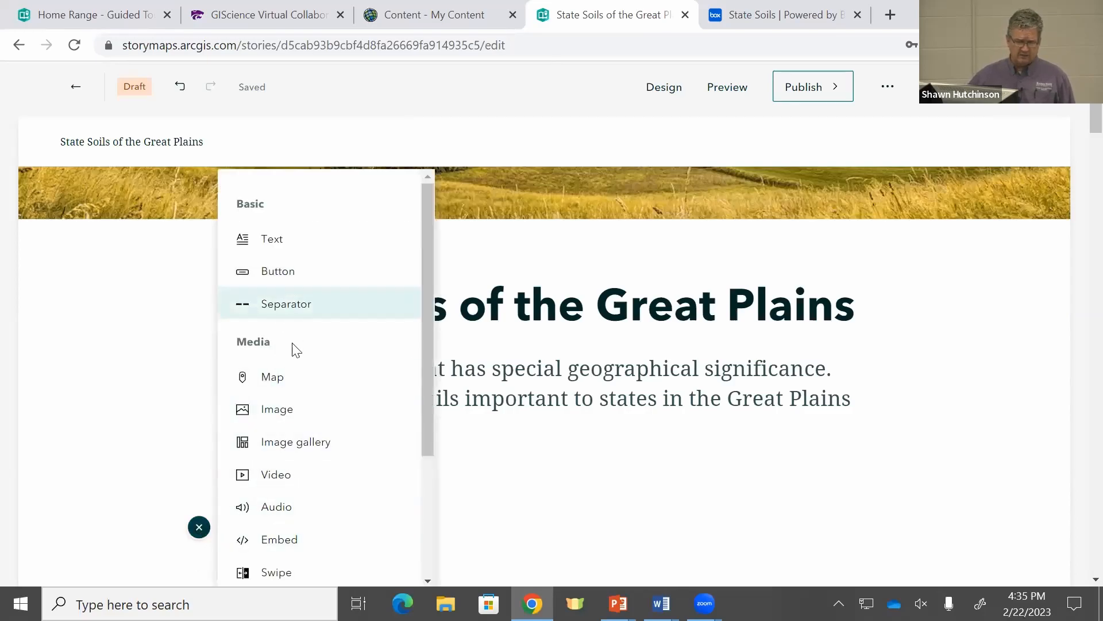
{"action": "left_click", "coordinate": [302, 409]}
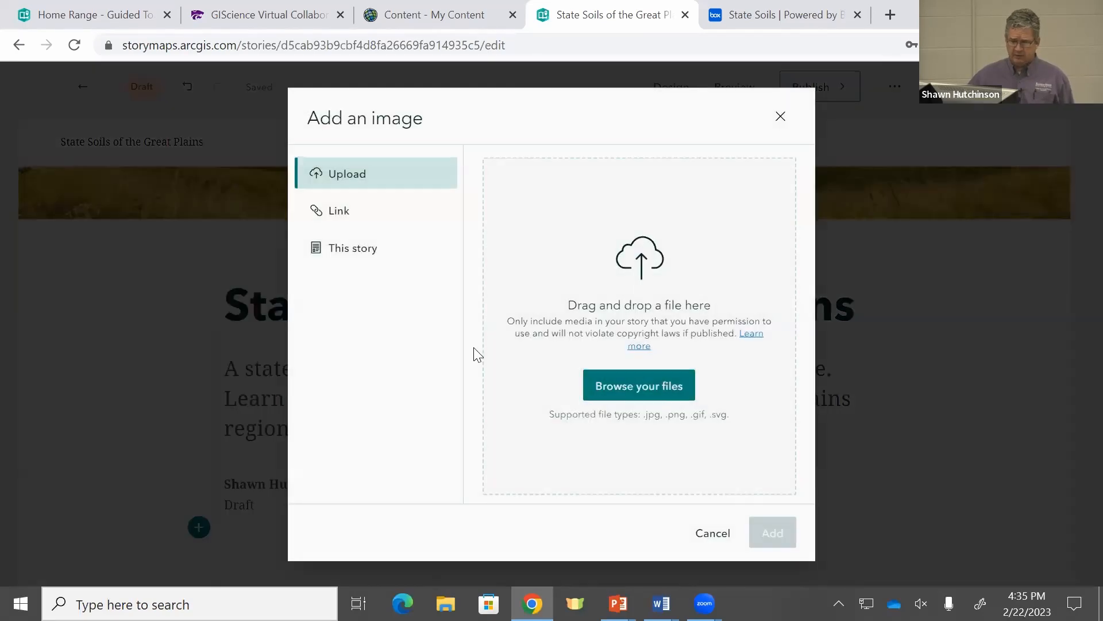
{"action": "left_click", "coordinate": [673, 392]}
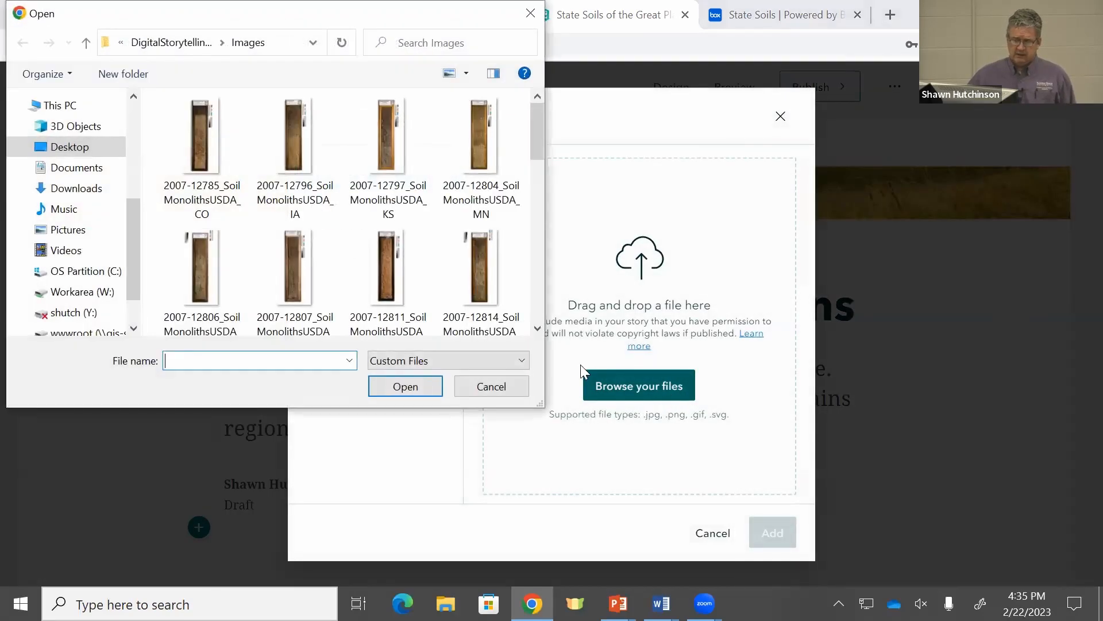
{"action": "scroll", "coordinate": [445, 221], "scroll_direction": "down", "scroll_amount": 10}
{"action": "scroll", "coordinate": [446, 223], "scroll_direction": "down", "scroll_amount": 1}
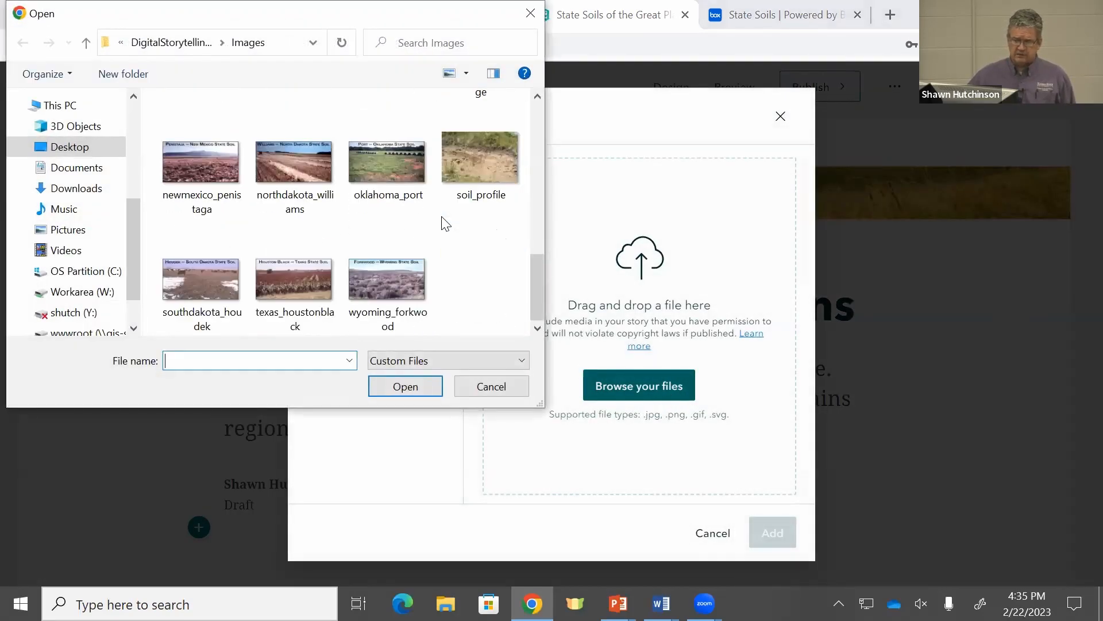
{"action": "left_click", "coordinate": [482, 154]}
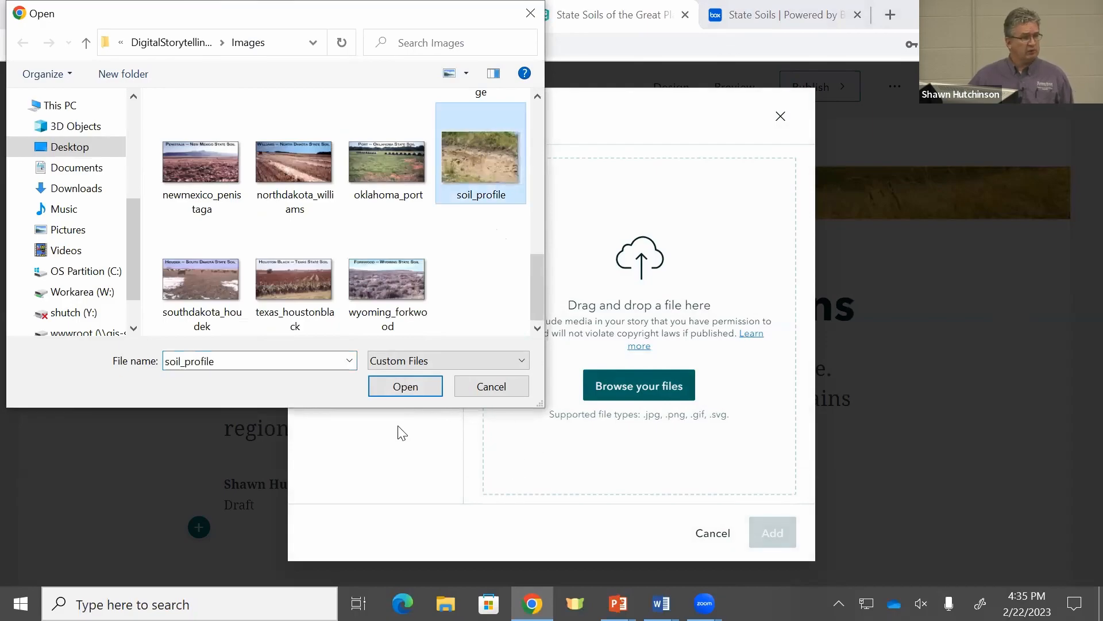
{"action": "left_click", "coordinate": [405, 386]}
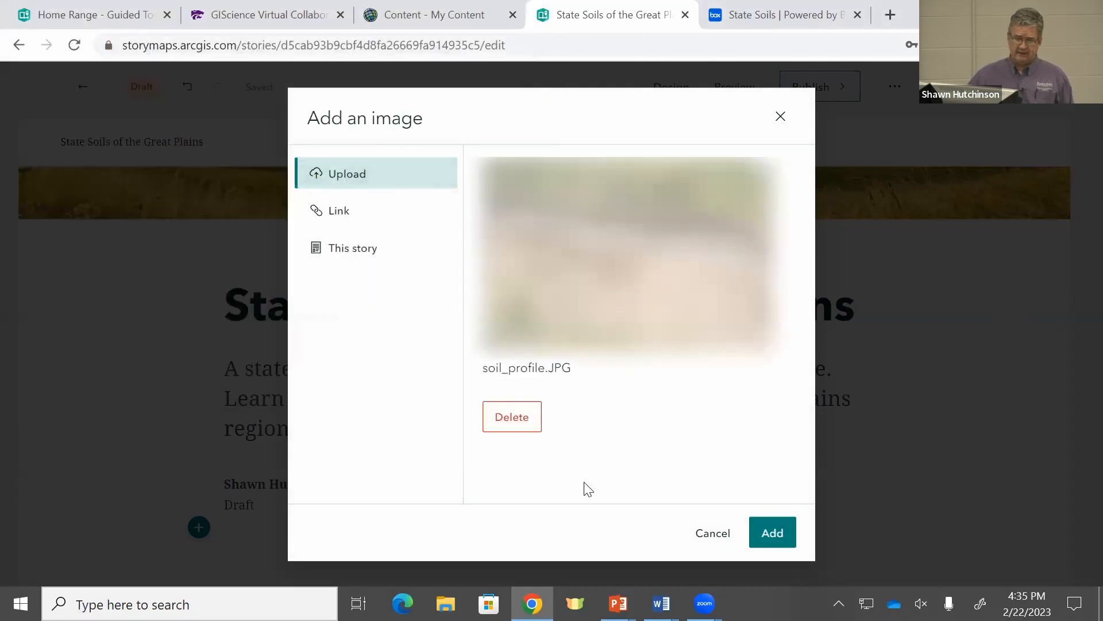
{"action": "left_click", "coordinate": [769, 533]}
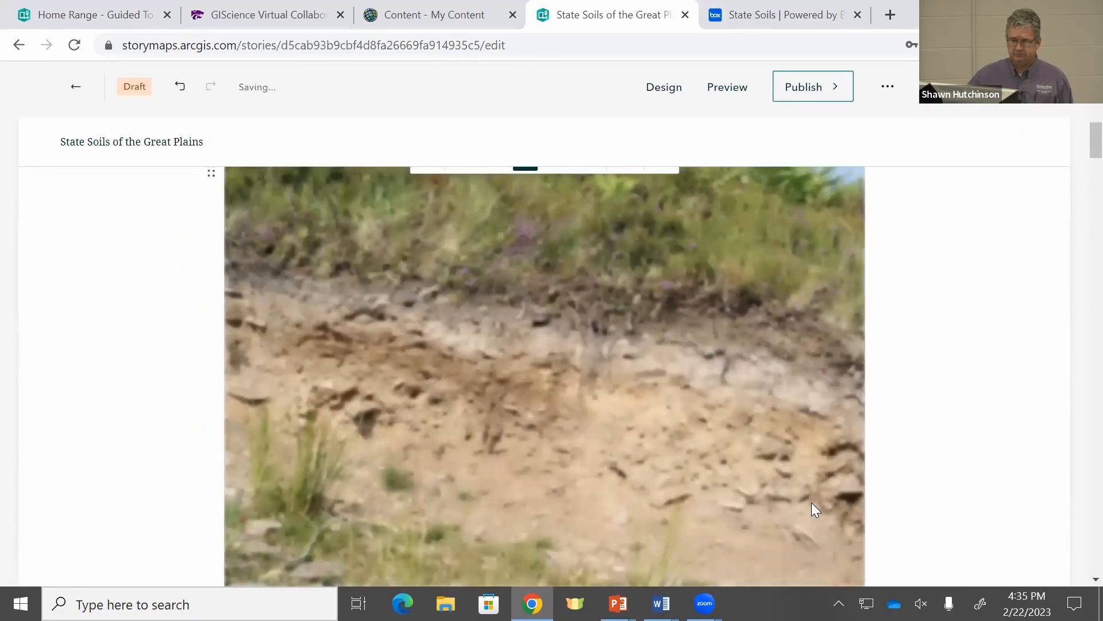
Try the soil profile image at the next wider size and at full width, and return it to the Small size
{"action": "scroll", "coordinate": [812, 502], "scroll_direction": "up", "scroll_amount": 1}
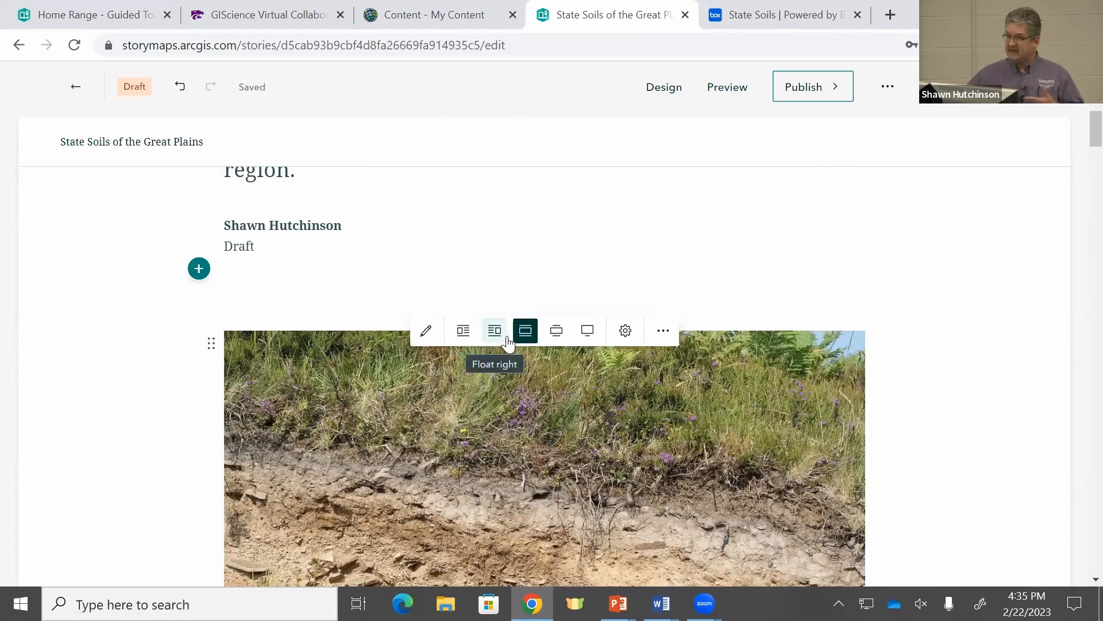
{"action": "left_click", "coordinate": [556, 337]}
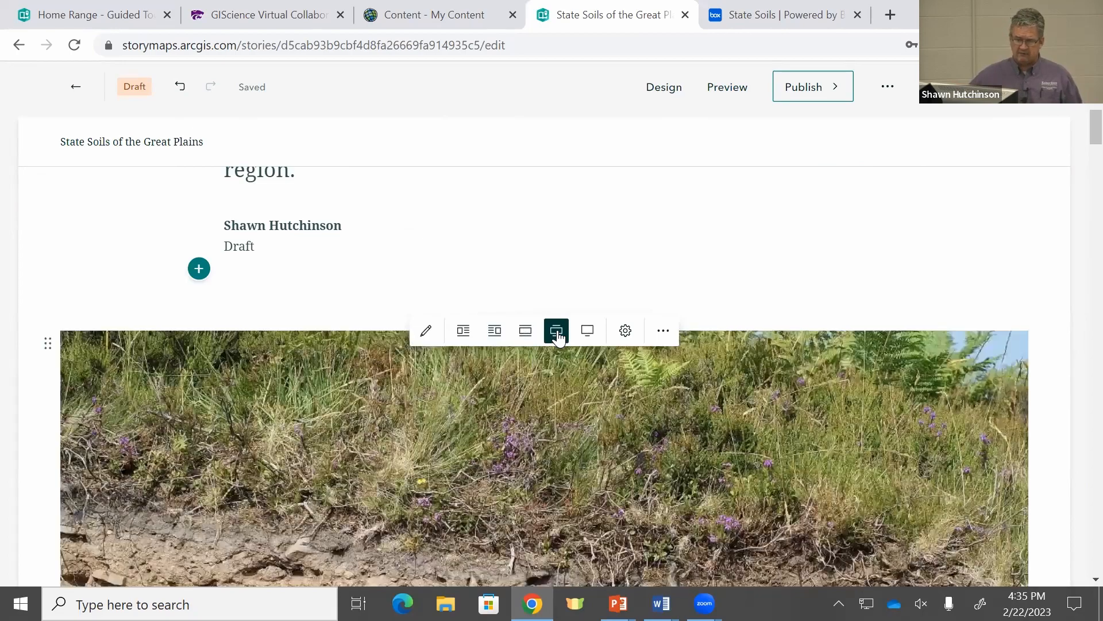
{"action": "scroll", "coordinate": [581, 348], "scroll_direction": "down", "scroll_amount": 4}
{"action": "scroll", "coordinate": [580, 346], "scroll_direction": "up", "scroll_amount": 7}
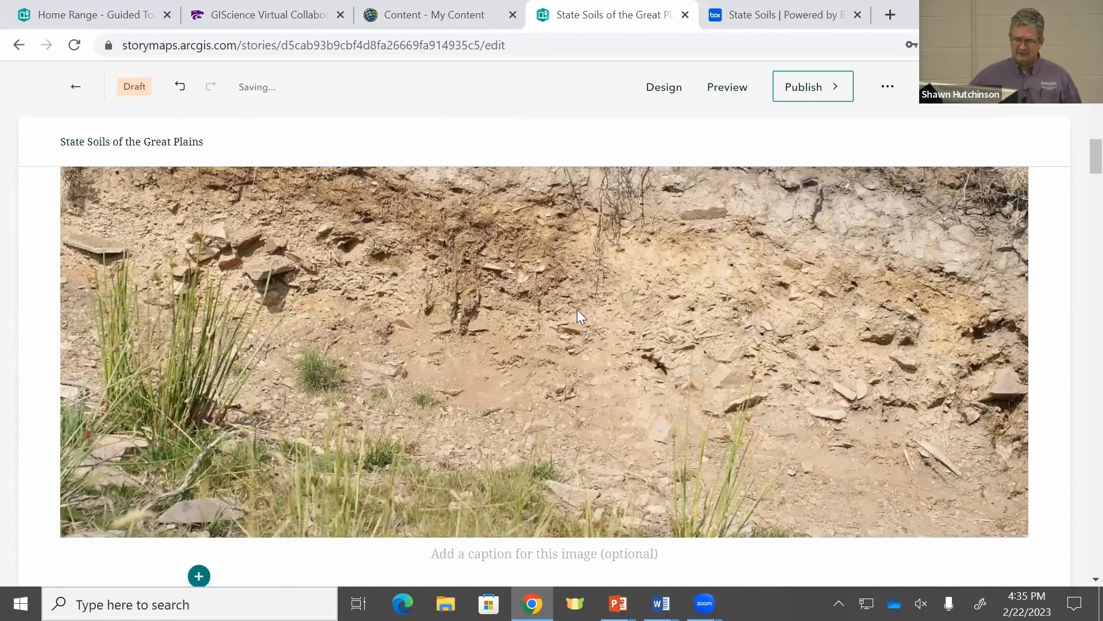
{"action": "left_click", "coordinate": [588, 417]}
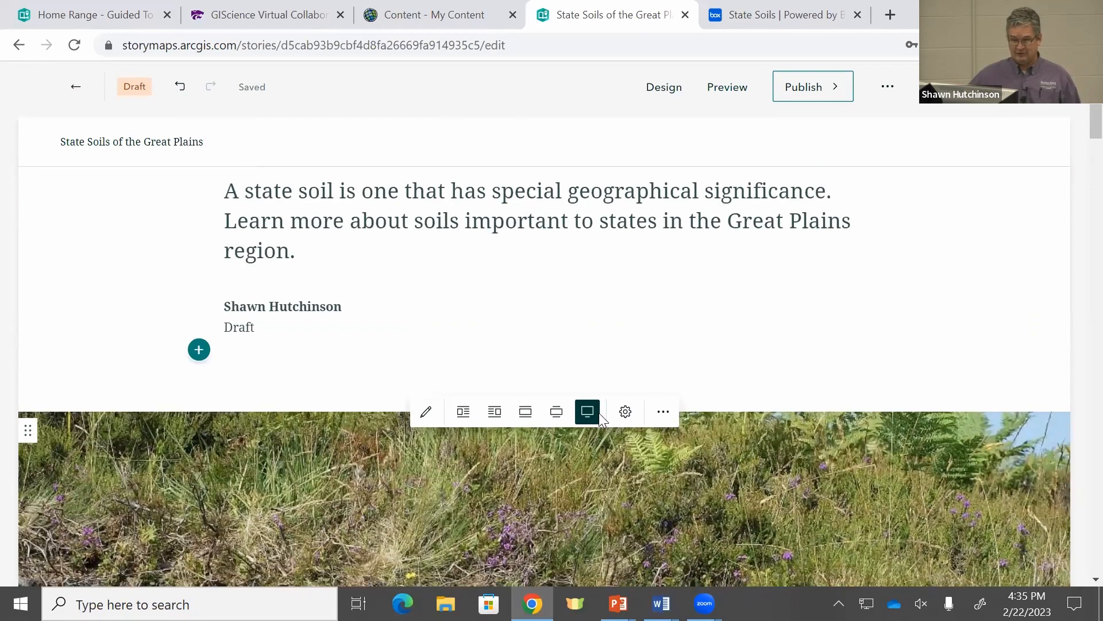
{"action": "scroll", "coordinate": [588, 396], "scroll_direction": "up", "scroll_amount": 4}
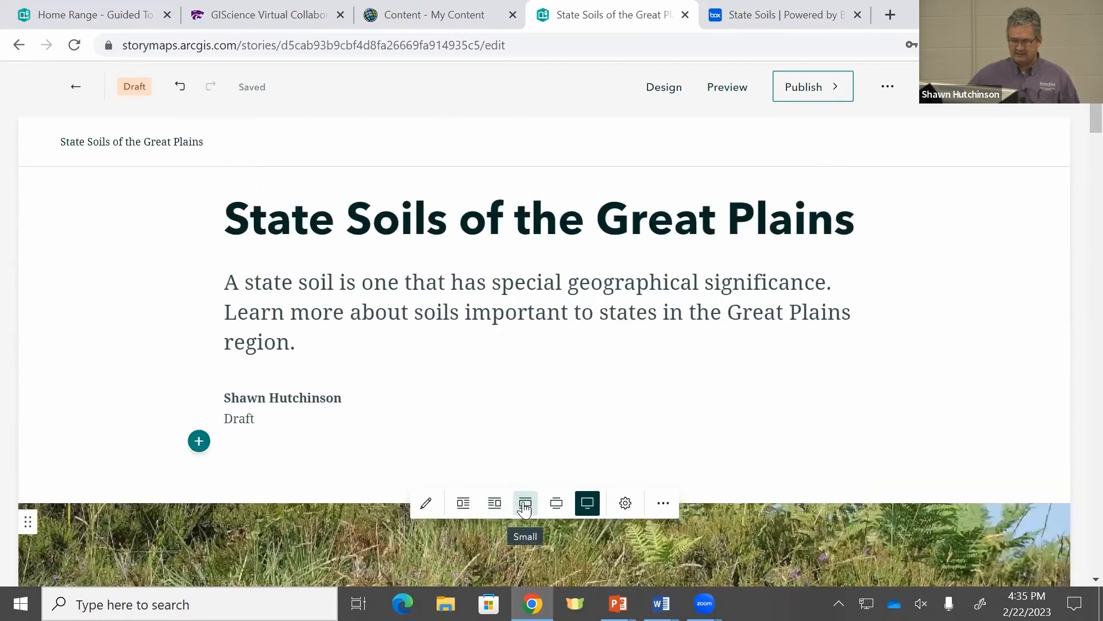
{"action": "left_click", "coordinate": [525, 503]}
Add the caption "Here is a cool soil!" beneath the soil profile image
{"action": "scroll", "coordinate": [851, 431], "scroll_direction": "down", "scroll_amount": 6}
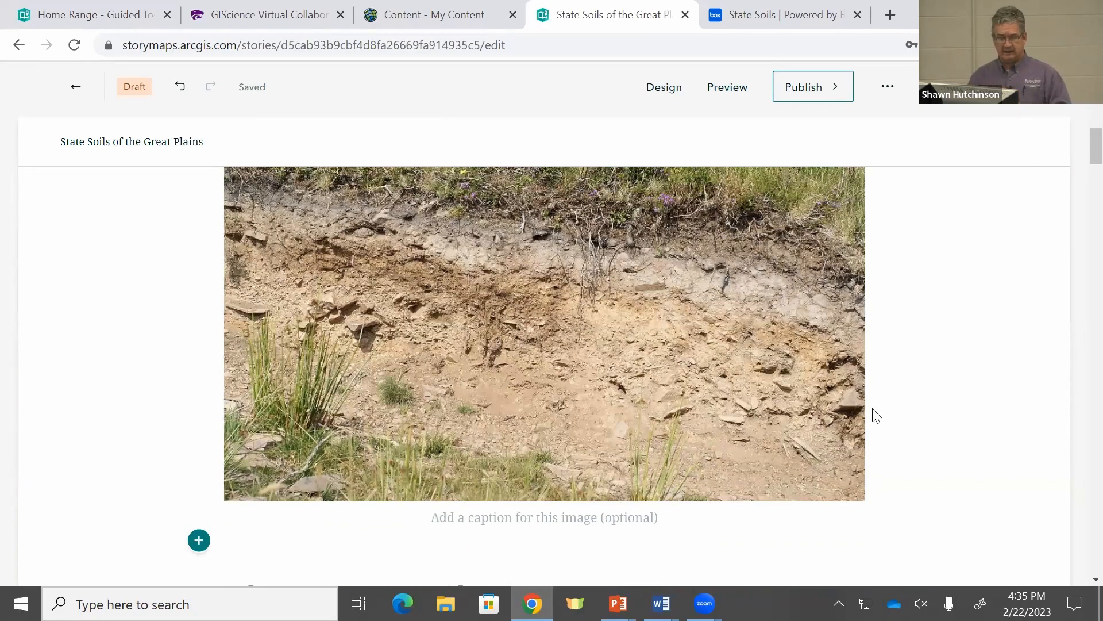
{"action": "left_click", "coordinate": [611, 521]}
{"action": "type", "text": "Here is"}
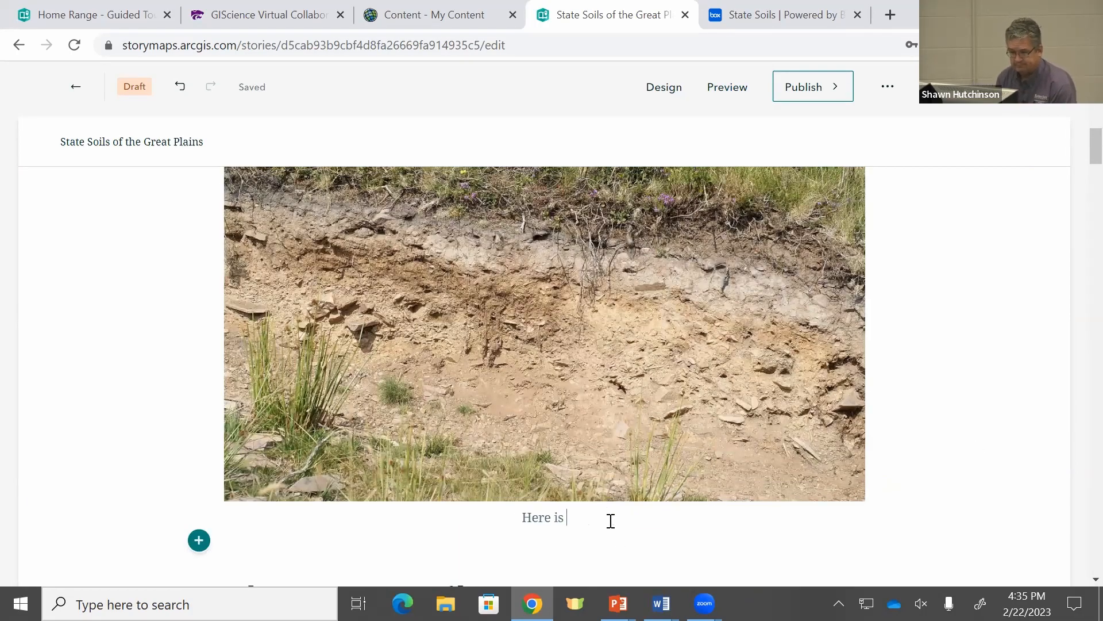
{"action": "type", "text": " a cool soil!"}
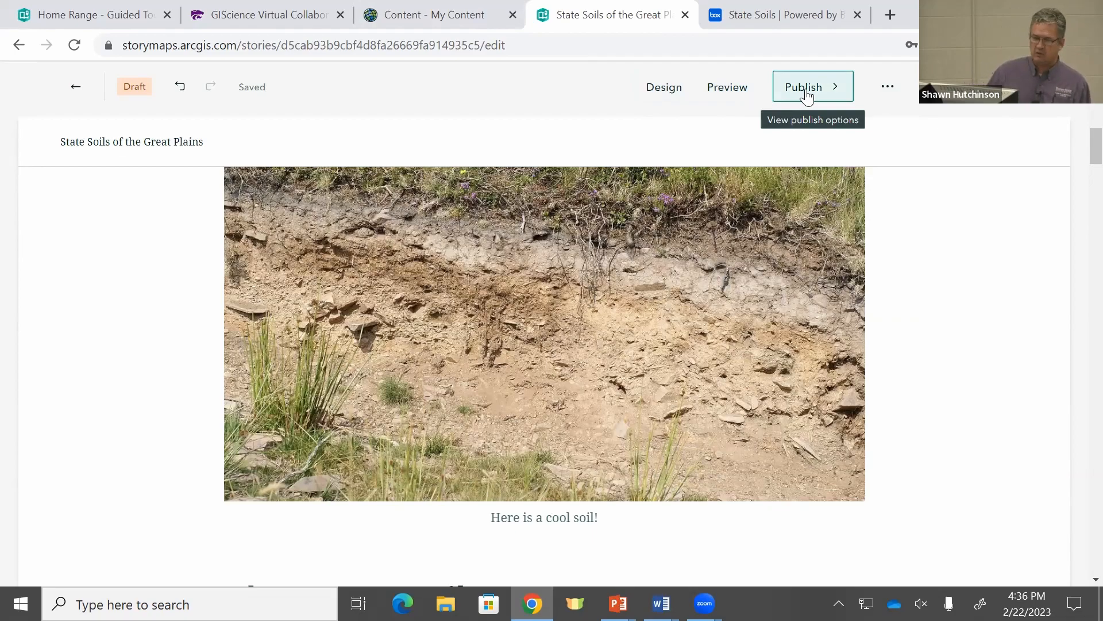
Open the story's publish options and review the story card, sharing level and group sharing settings
{"action": "scroll", "coordinate": [908, 320], "scroll_direction": "up", "scroll_amount": 1}
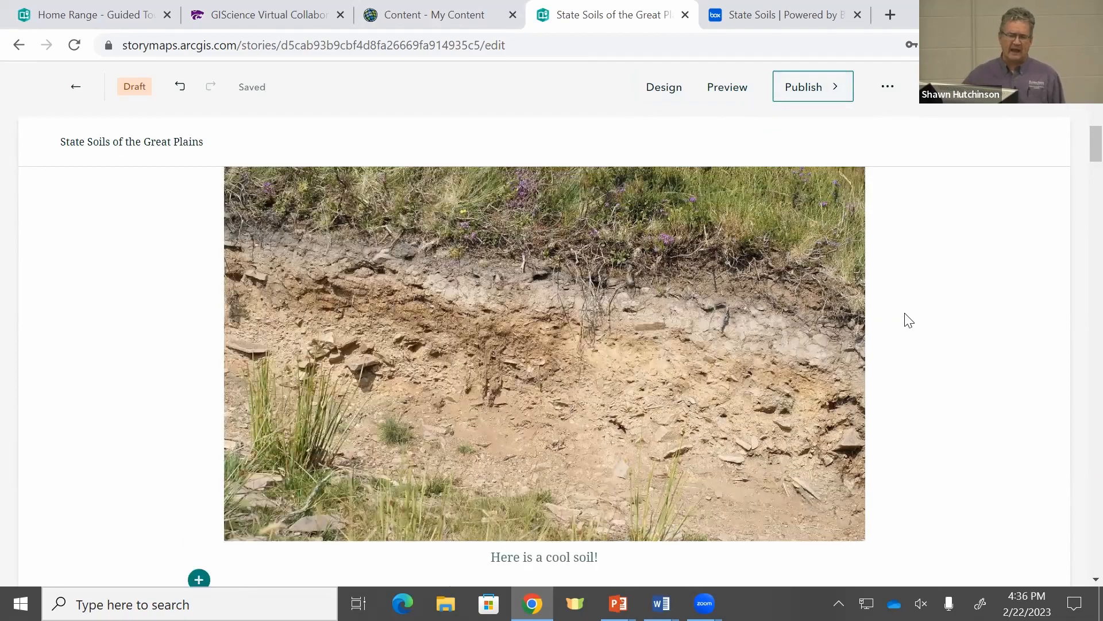
{"action": "scroll", "coordinate": [907, 310], "scroll_direction": "up", "scroll_amount": 10}
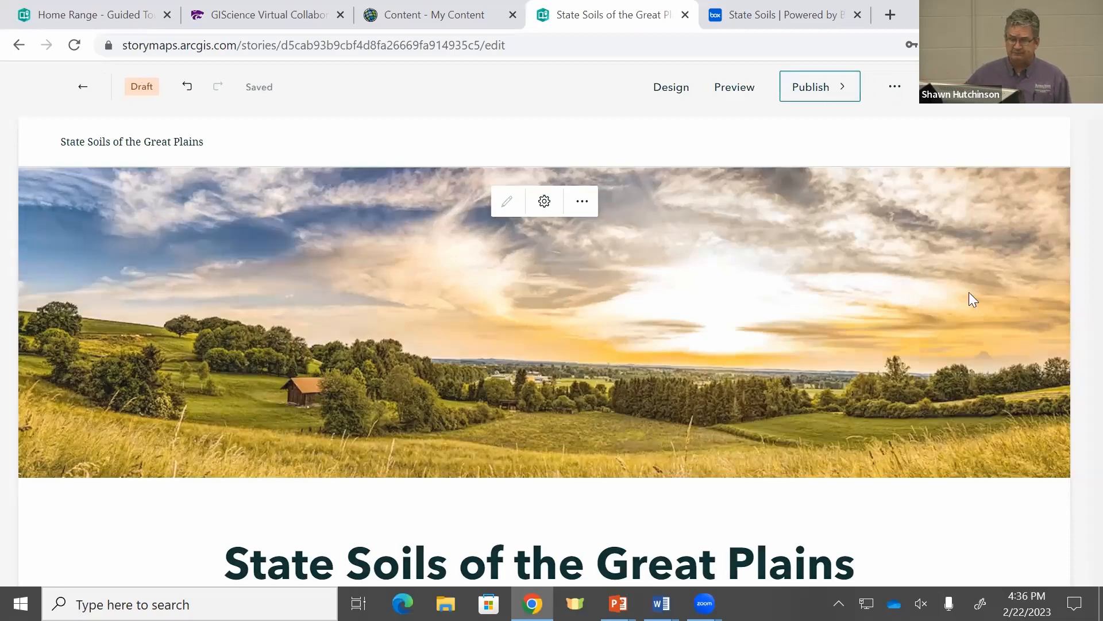
{"action": "scroll", "coordinate": [868, 316], "scroll_direction": "down", "scroll_amount": 1}
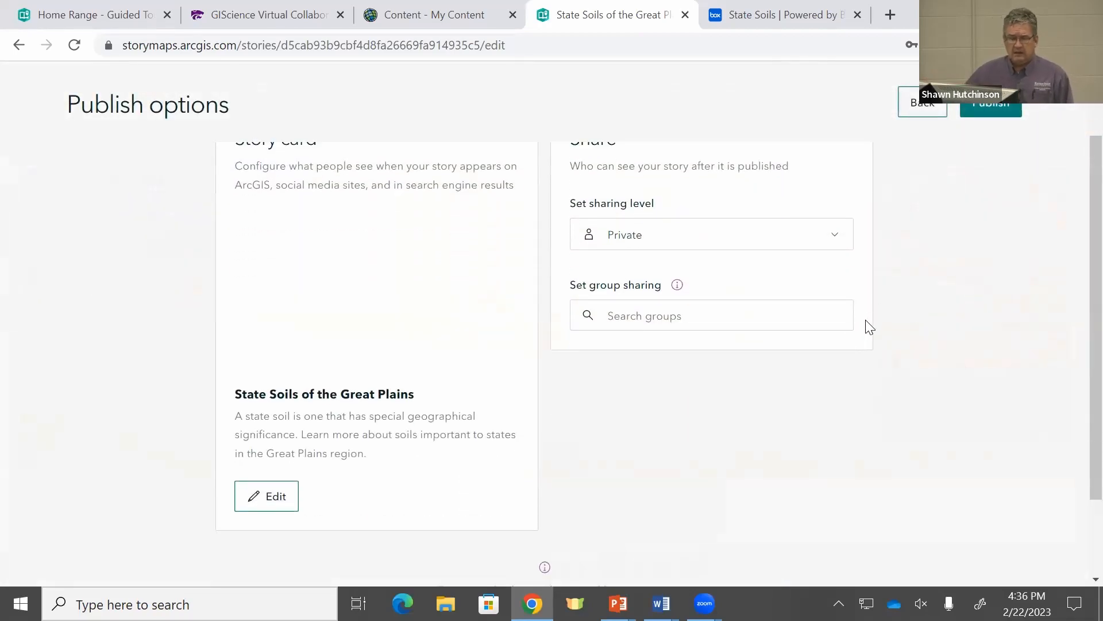
{"action": "scroll", "coordinate": [800, 499], "scroll_direction": "up", "scroll_amount": 1}
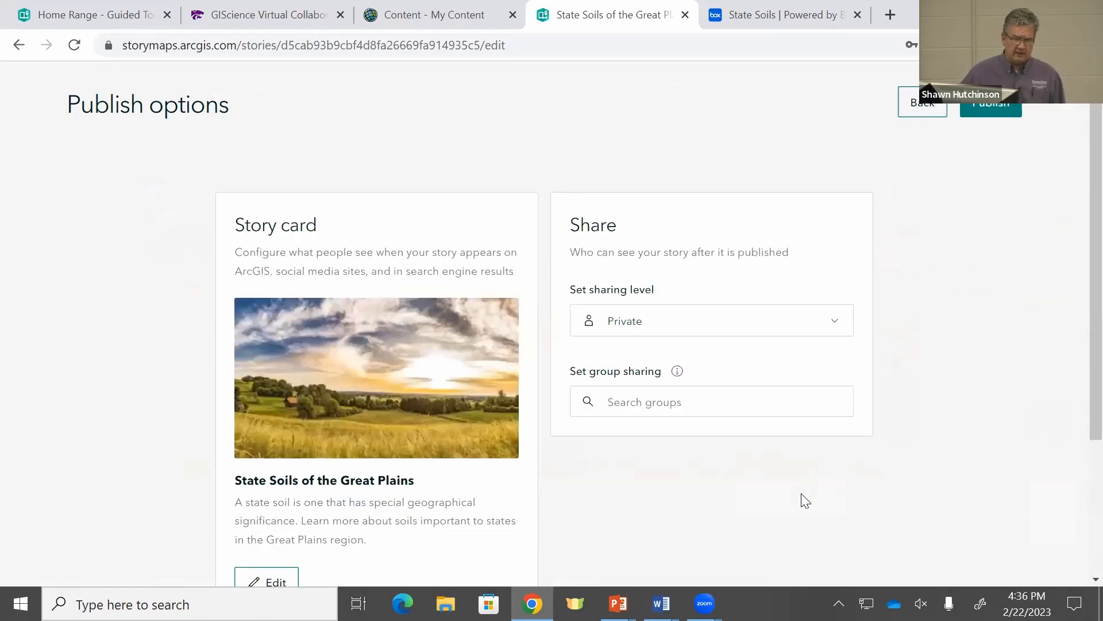
{"action": "scroll", "coordinate": [805, 501], "scroll_direction": "down", "scroll_amount": 1}
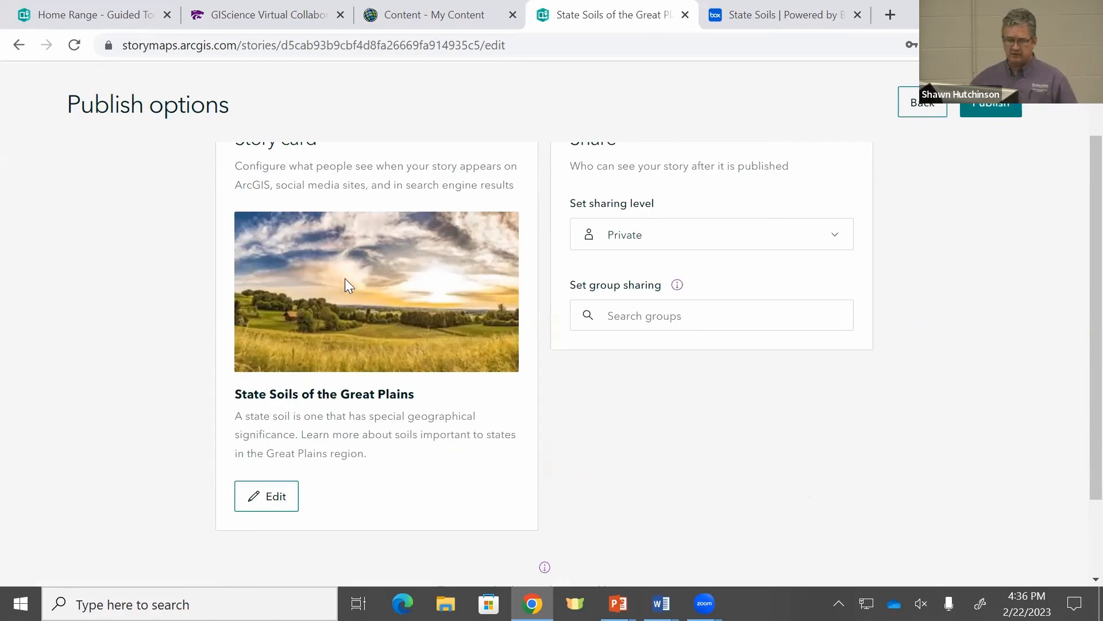
{"action": "scroll", "coordinate": [455, 396], "scroll_direction": "up", "scroll_amount": 2}
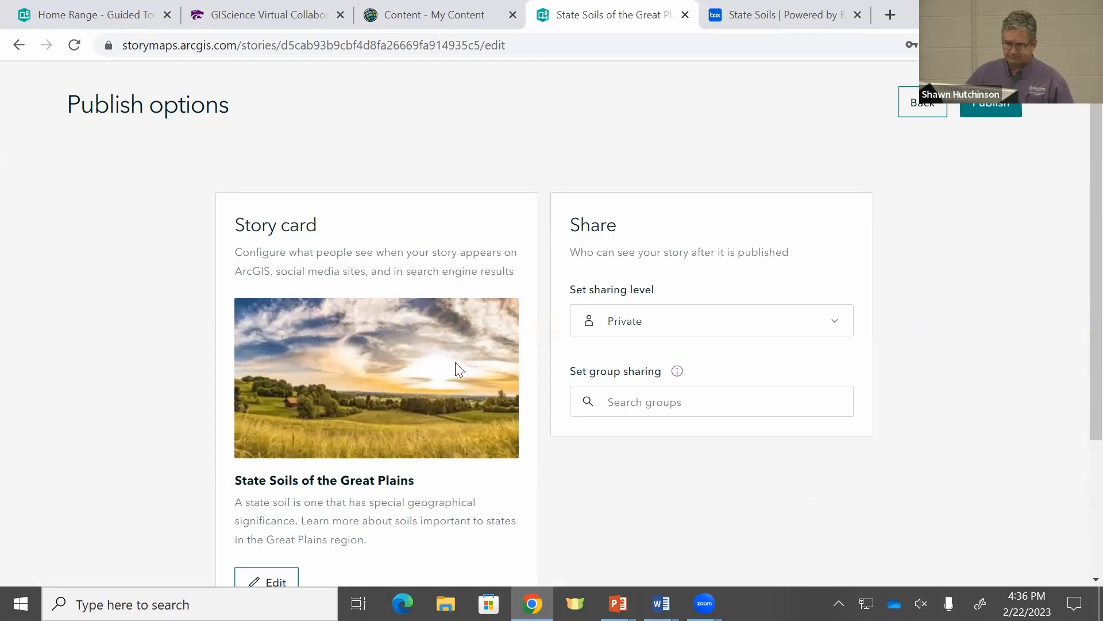
{"action": "scroll", "coordinate": [457, 363], "scroll_direction": "down", "scroll_amount": 2}
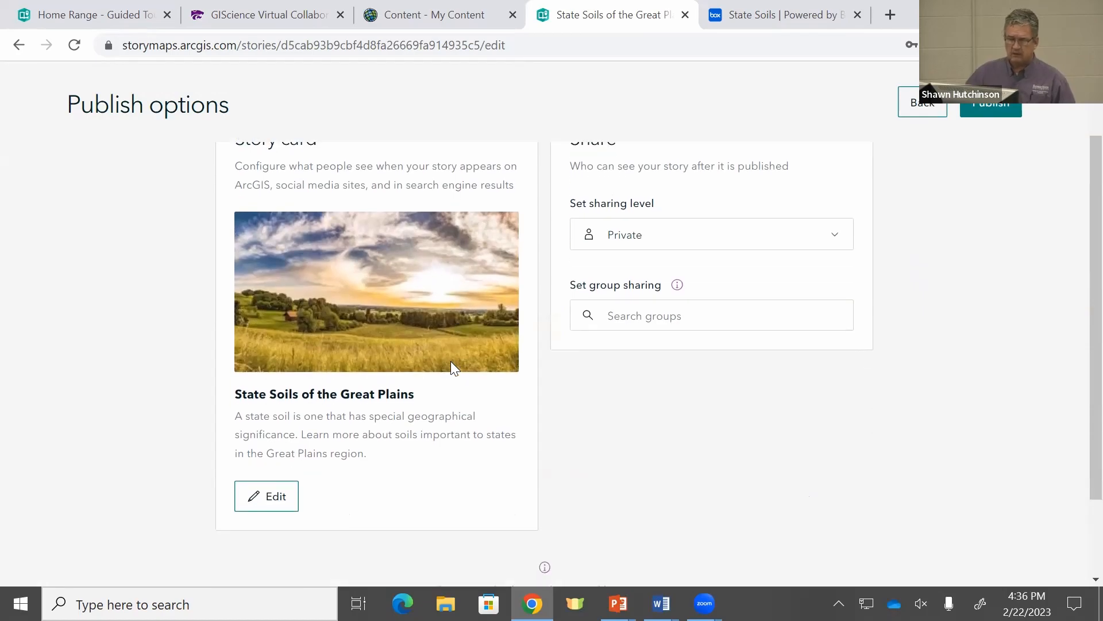
Set the story's sharing level to Organization and publish it
{"action": "left_click", "coordinate": [683, 240]}
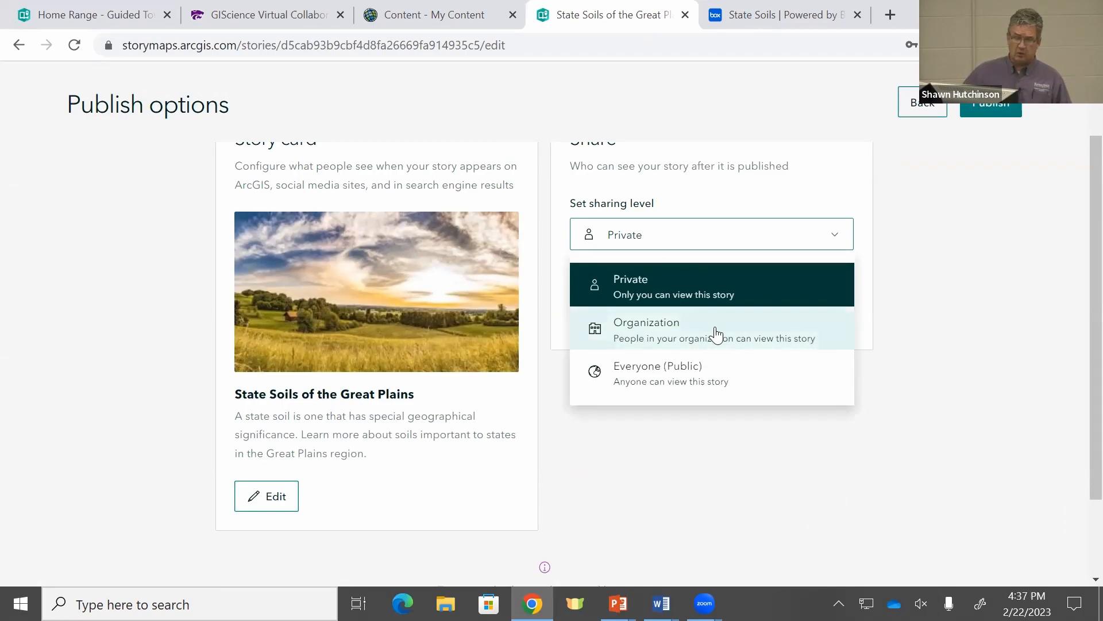
{"action": "left_click", "coordinate": [703, 339]}
{"action": "left_click", "coordinate": [986, 103]}
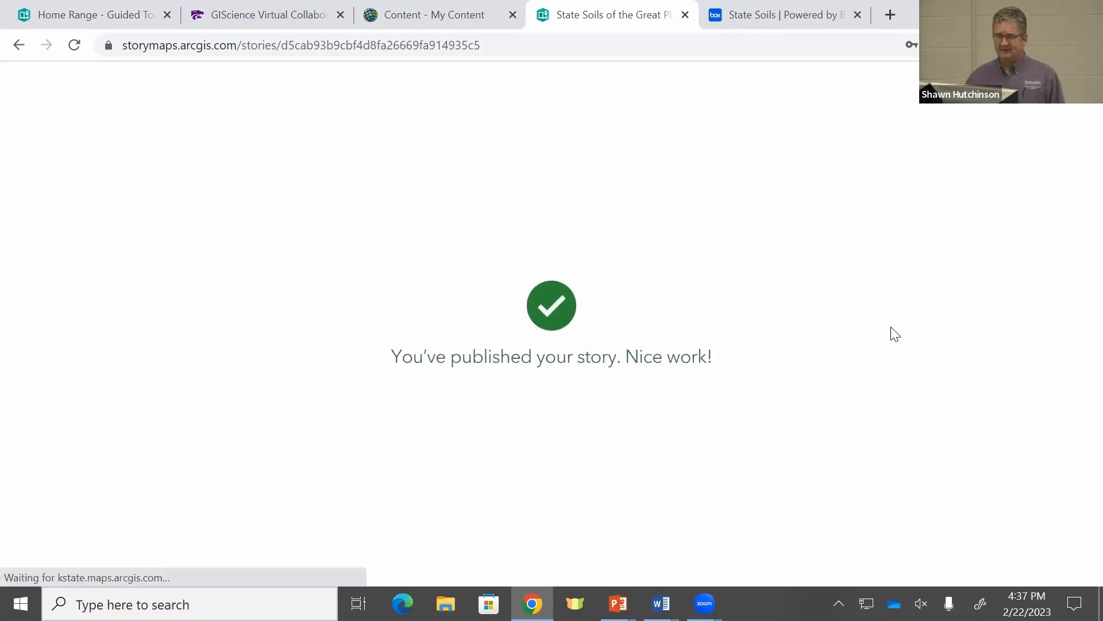
Examine the published story's map tour, checking how the map frames each state's soil from Kansas to Iowa
{"action": "scroll", "coordinate": [920, 362], "scroll_direction": "down", "scroll_amount": 5}
{"action": "scroll", "coordinate": [920, 366], "scroll_direction": "down", "scroll_amount": 20}
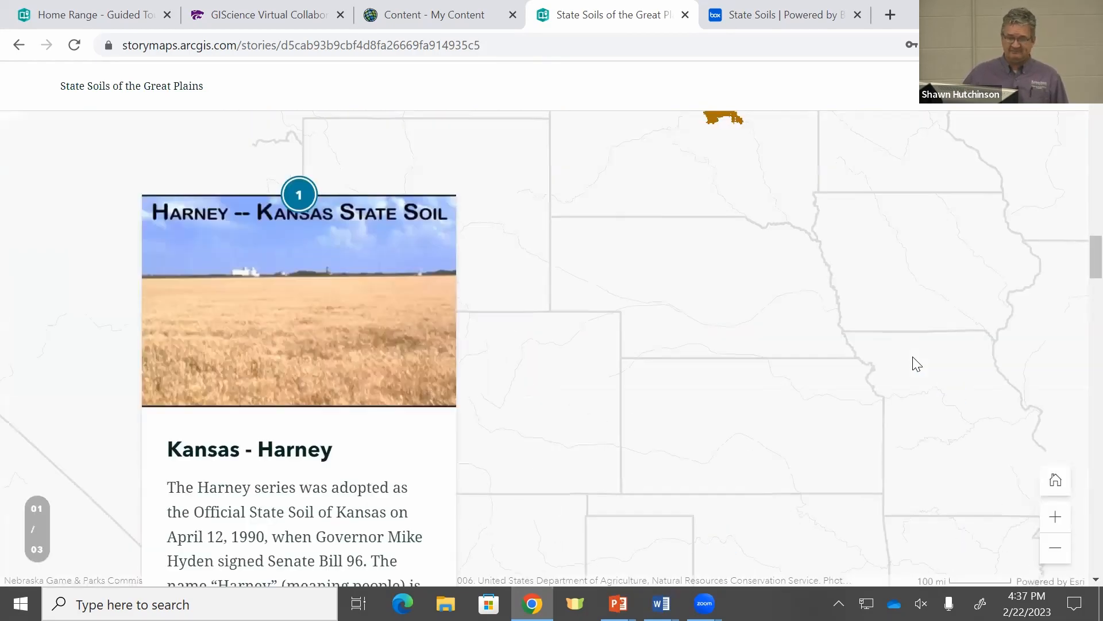
{"action": "scroll", "coordinate": [917, 365], "scroll_direction": "down", "scroll_amount": 15}
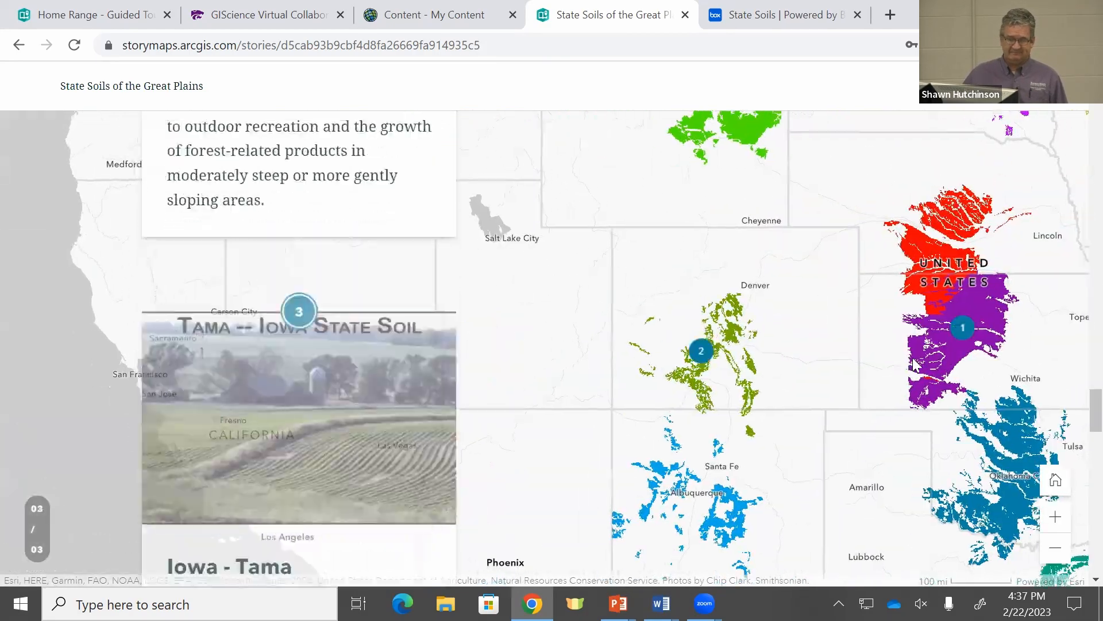
{"action": "scroll", "coordinate": [911, 367], "scroll_direction": "down", "scroll_amount": 8}
{"action": "scroll", "coordinate": [666, 274], "scroll_direction": "down", "scroll_amount": 1}
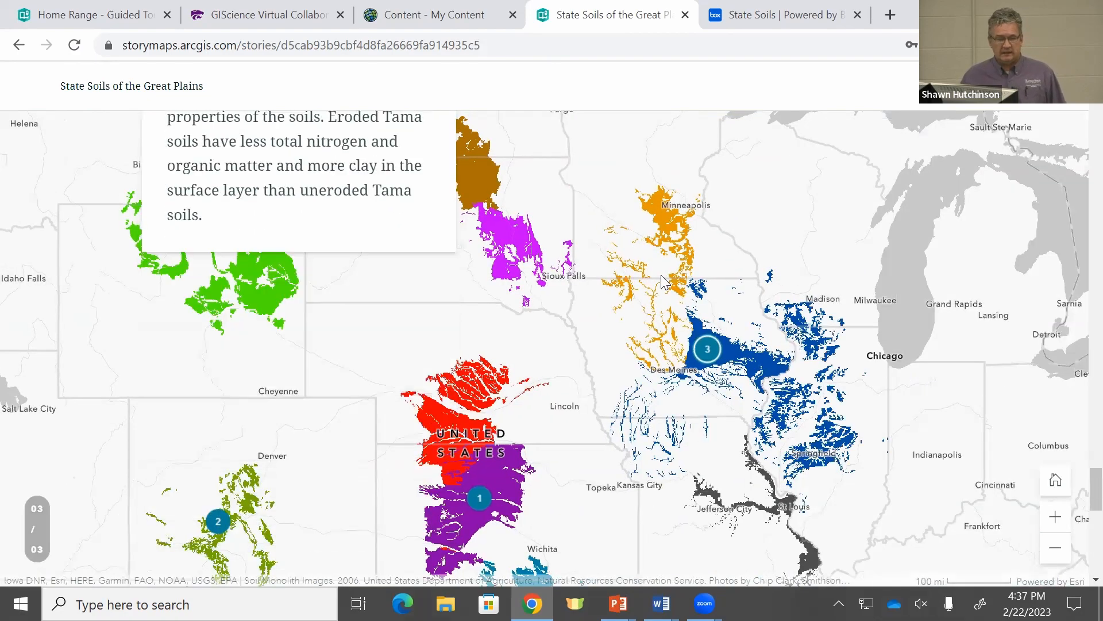
{"action": "scroll", "coordinate": [665, 274], "scroll_direction": "down", "scroll_amount": 4}
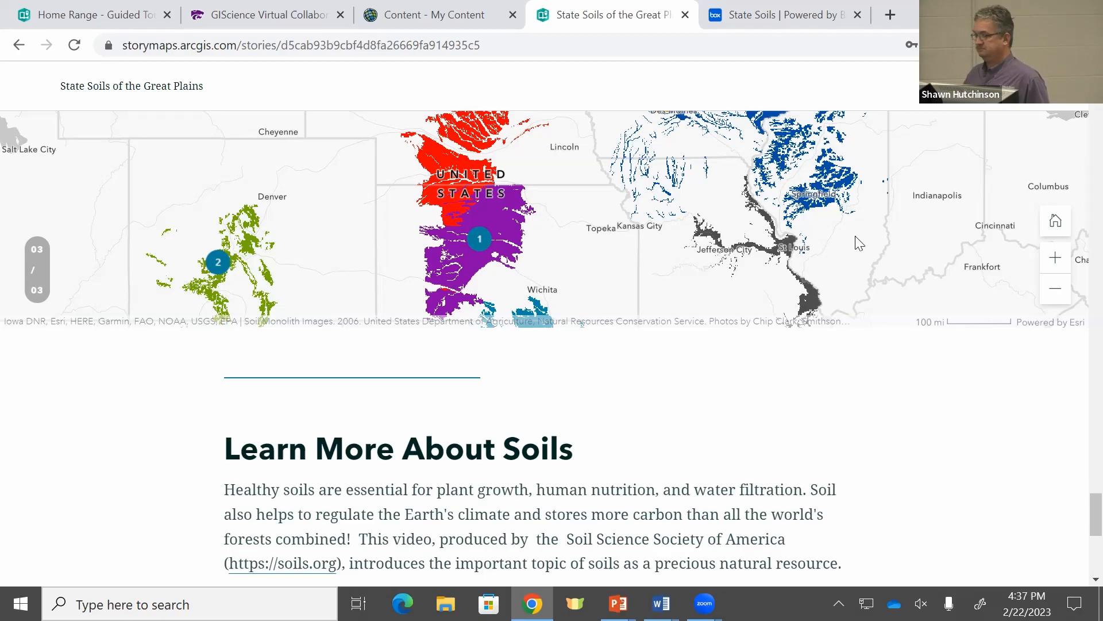
{"action": "scroll", "coordinate": [1012, 351], "scroll_direction": "up", "scroll_amount": 5}
{"action": "scroll", "coordinate": [1012, 311], "scroll_direction": "up", "scroll_amount": 10}
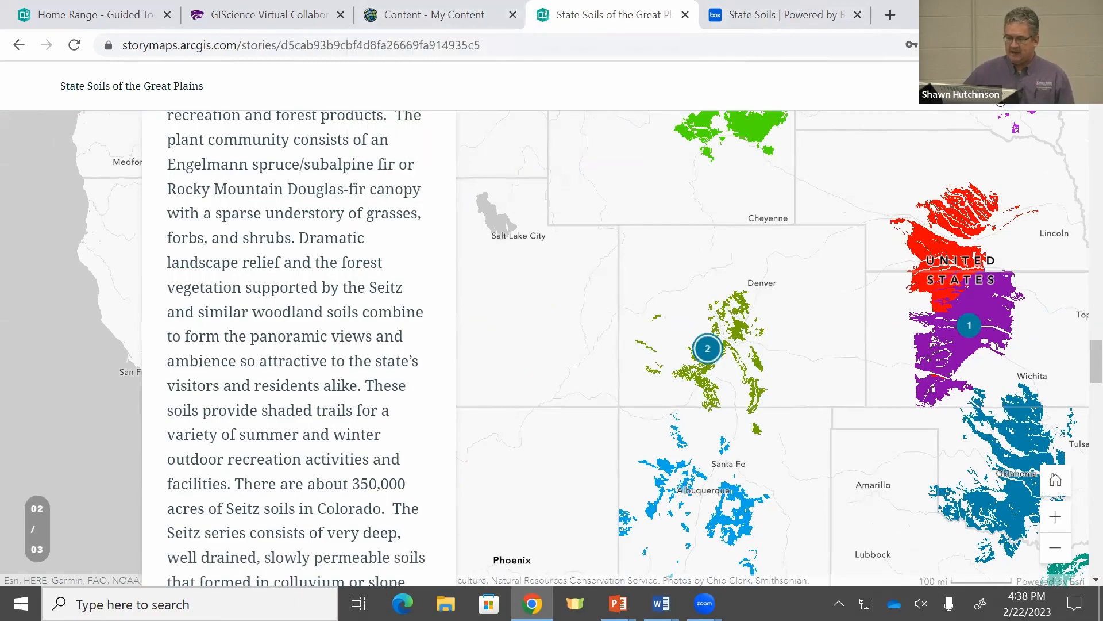
Reopen the published story for editing and bring up the map options of its map tour
{"action": "left_click", "coordinate": [956, 103]}
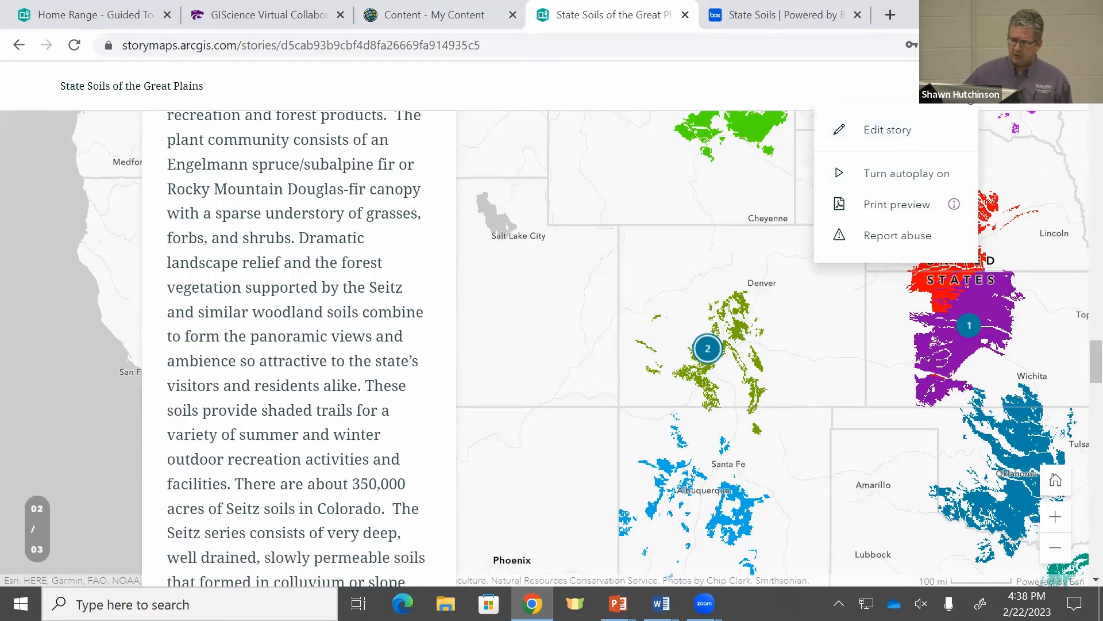
{"action": "left_click", "coordinate": [894, 143]}
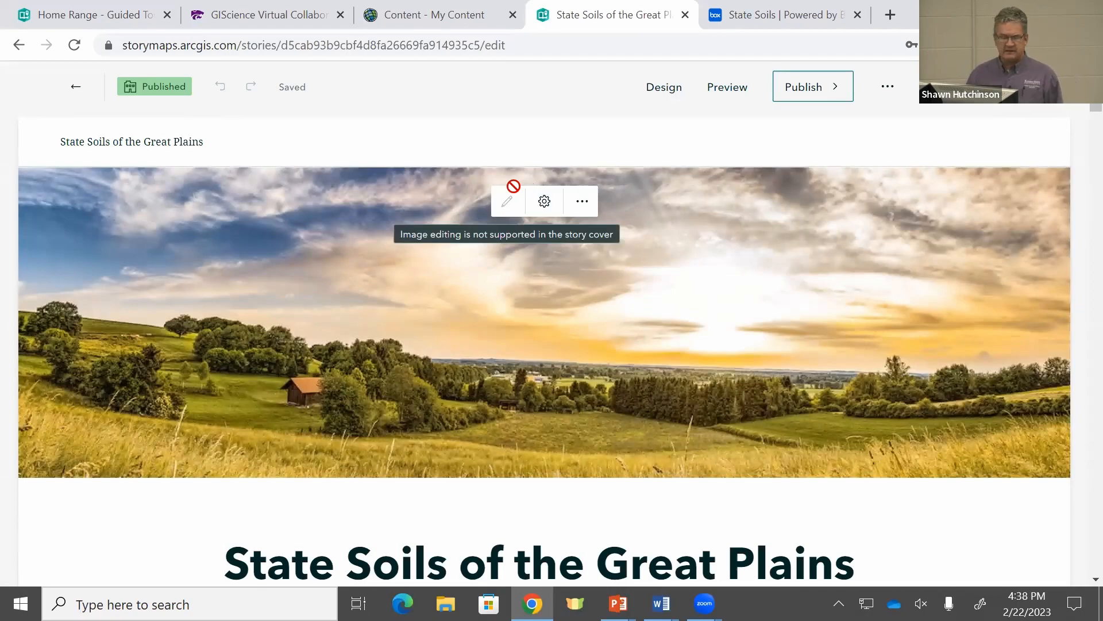
{"action": "scroll", "coordinate": [860, 287], "scroll_direction": "down", "scroll_amount": 10}
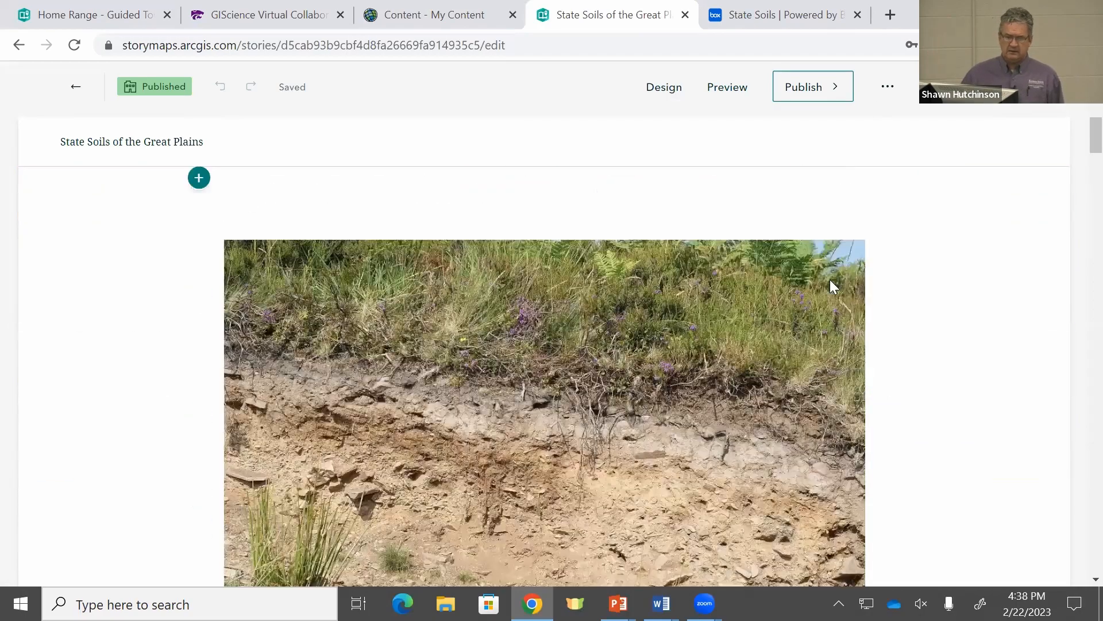
{"action": "scroll", "coordinate": [833, 285], "scroll_direction": "down", "scroll_amount": 15}
{"action": "scroll", "coordinate": [837, 296], "scroll_direction": "down", "scroll_amount": 2}
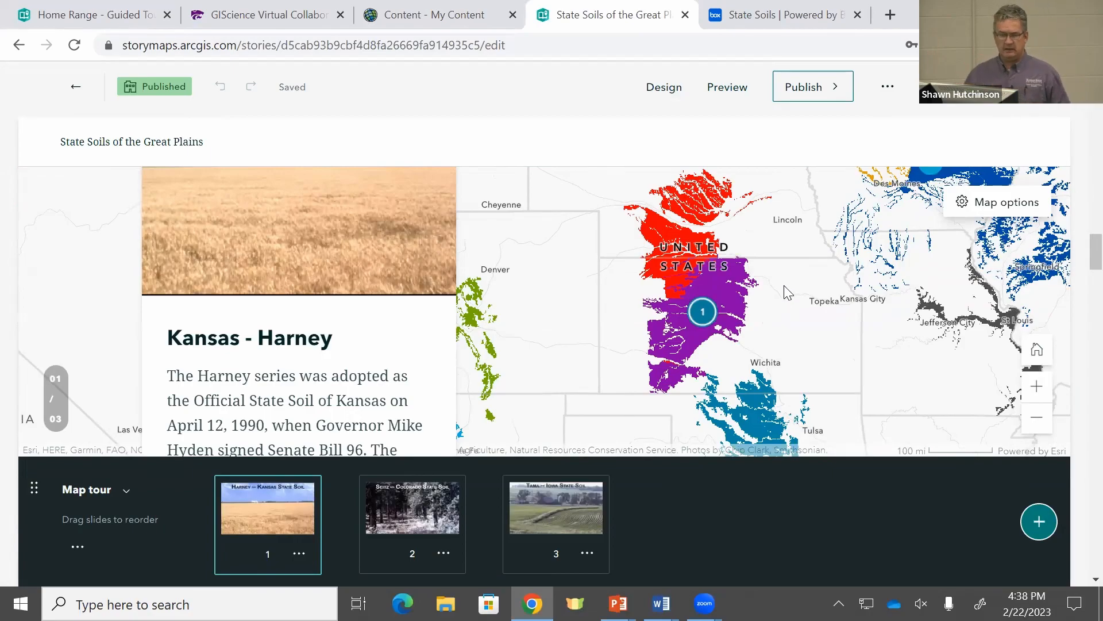
{"action": "left_click", "coordinate": [1003, 211]}
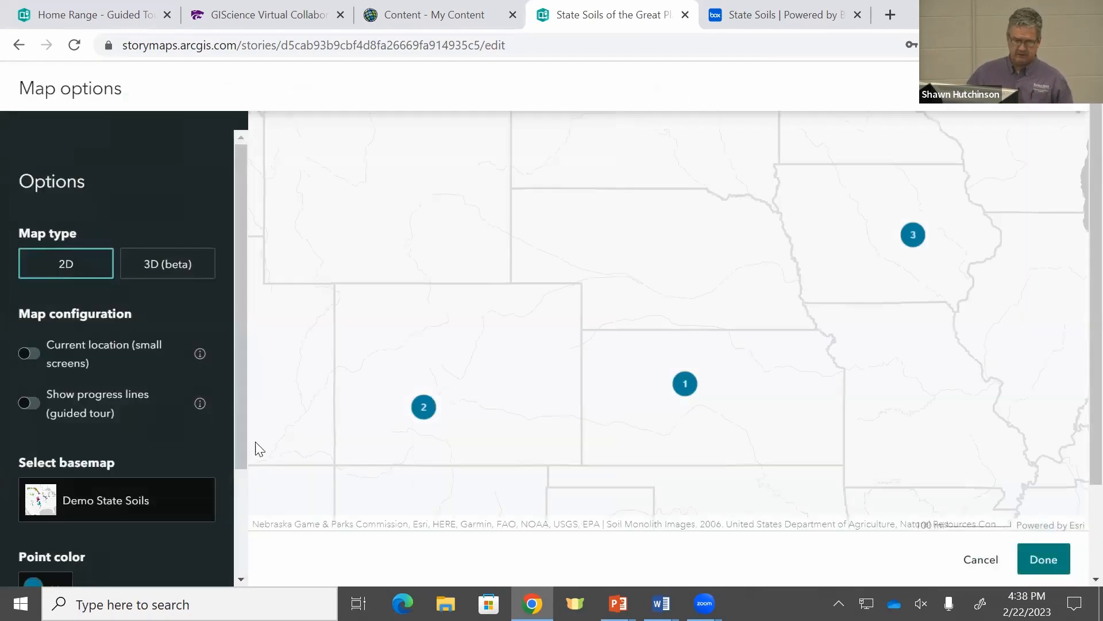
{"action": "scroll", "coordinate": [237, 387], "scroll_direction": "down", "scroll_amount": 5}
{"action": "scroll", "coordinate": [251, 421], "scroll_direction": "down", "scroll_amount": 1}
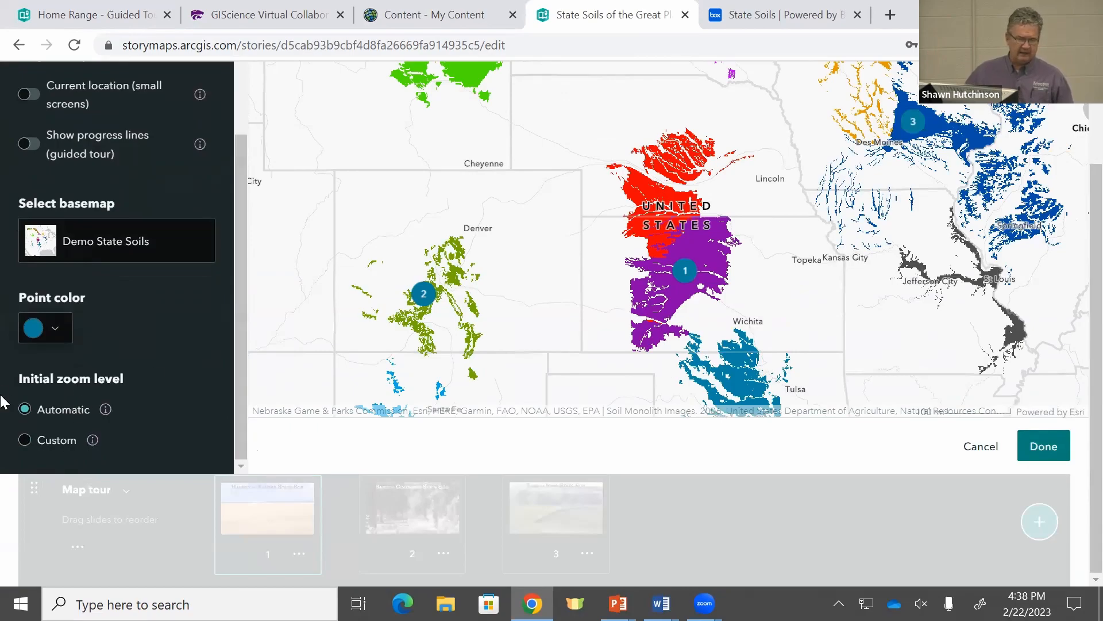
Give the map tour a custom initial zoom level, comparing State or province with Counties, and apply State or province
{"action": "mouse_move", "coordinate": [119, 419]}
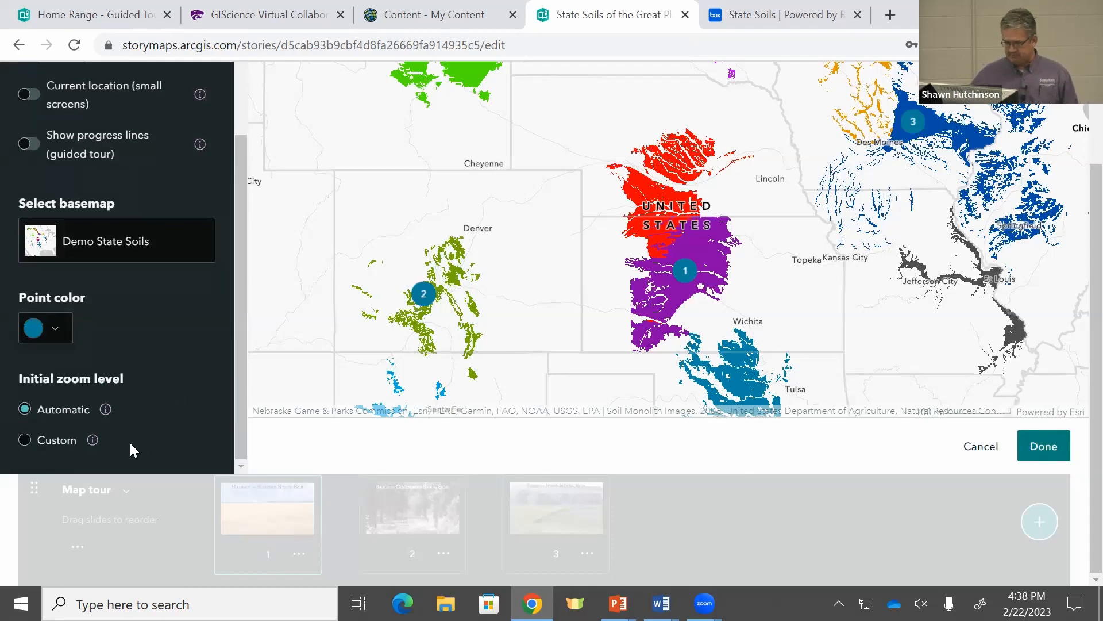
{"action": "left_click", "coordinate": [25, 440]}
{"action": "scroll", "coordinate": [185, 359], "scroll_direction": "down", "scroll_amount": 1}
{"action": "left_click", "coordinate": [117, 439]}
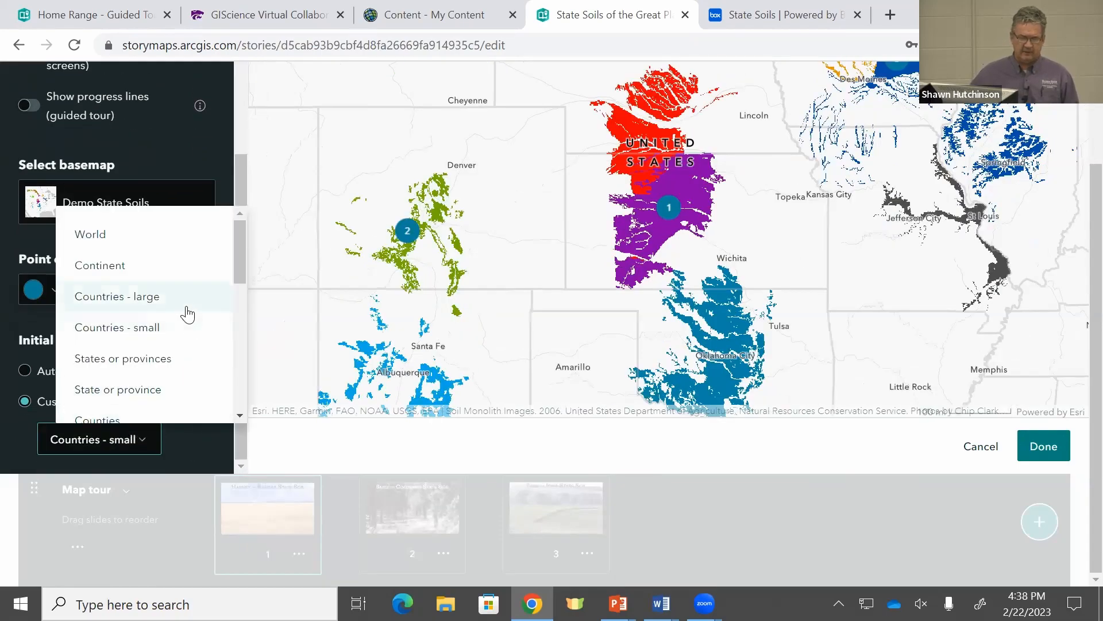
{"action": "left_click_drag", "start_coordinate": [242, 263], "coordinate": [246, 411]}
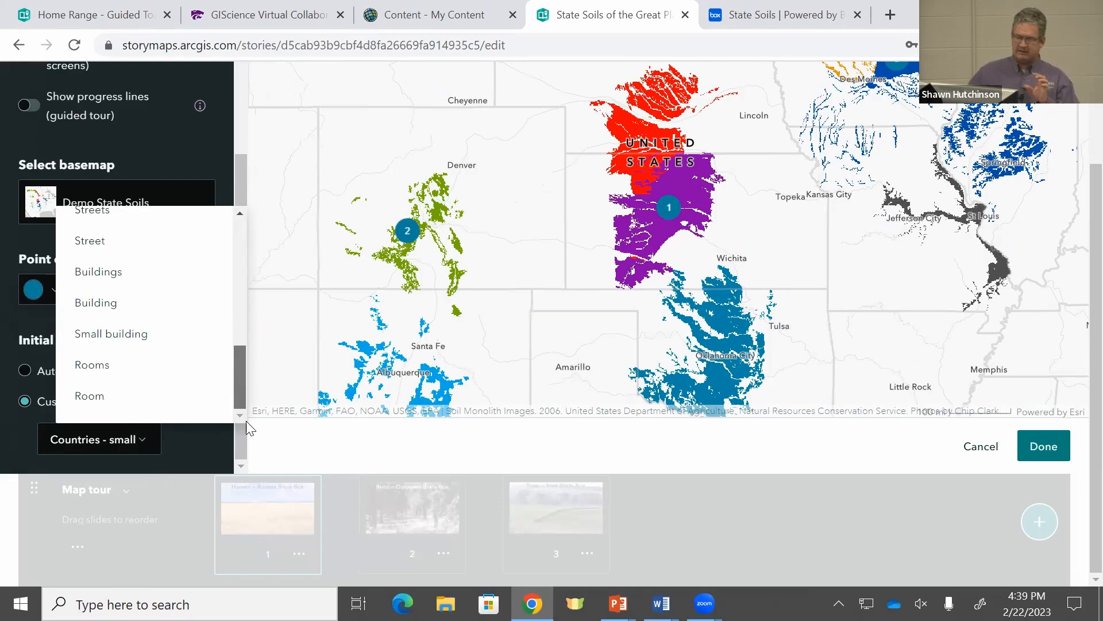
{"action": "left_click_drag", "start_coordinate": [263, 424], "coordinate": [257, 283]}
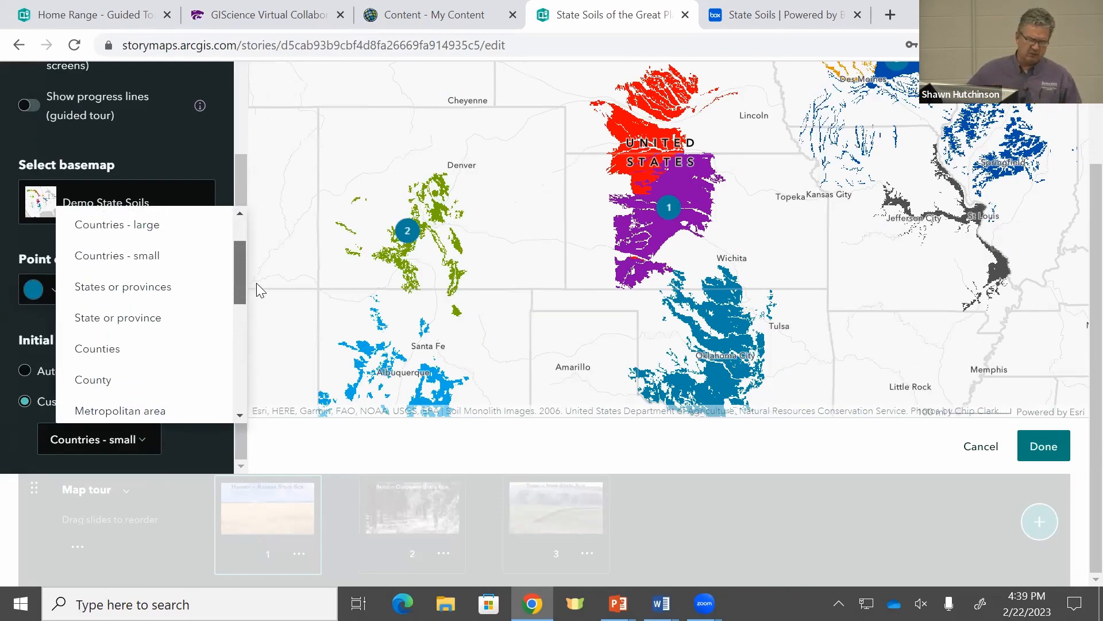
{"action": "left_click", "coordinate": [143, 321]}
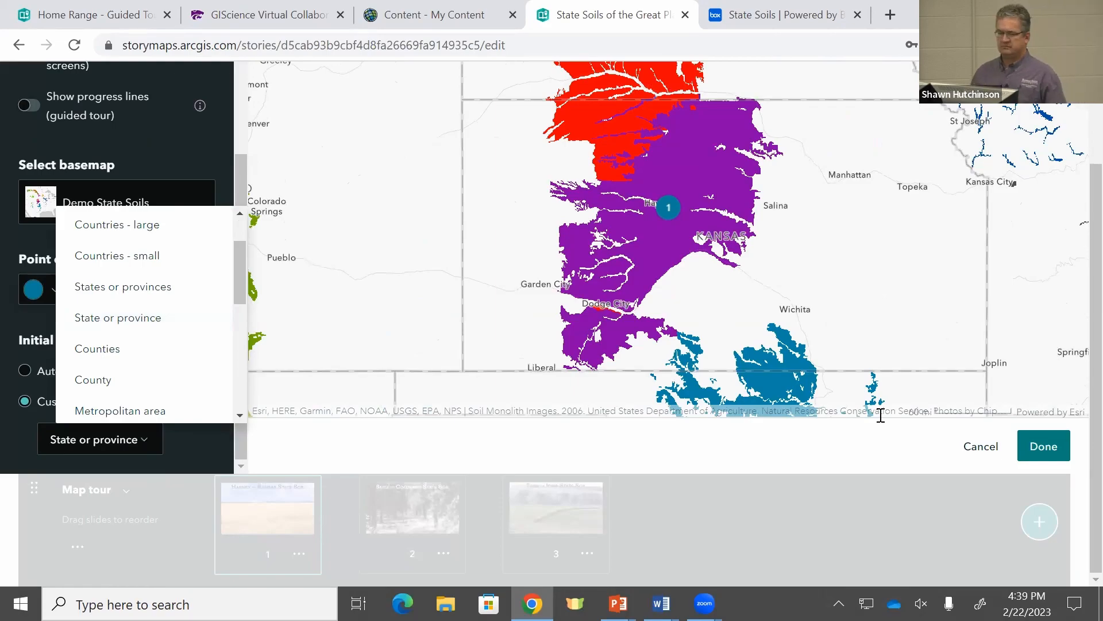
{"action": "left_click", "coordinate": [123, 348]}
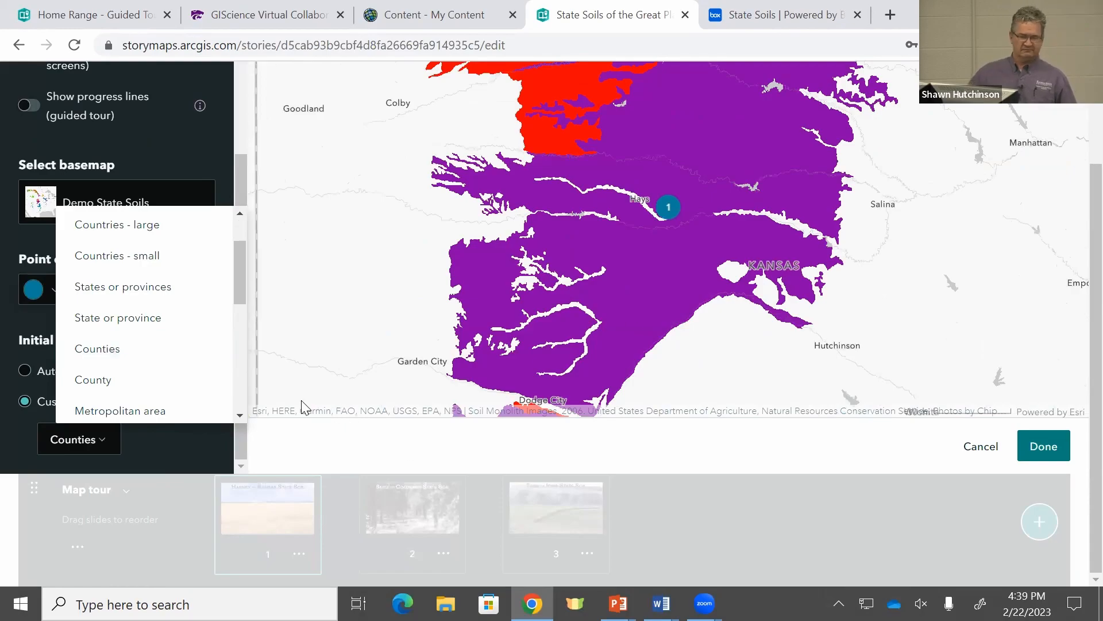
{"action": "left_click", "coordinate": [172, 323]}
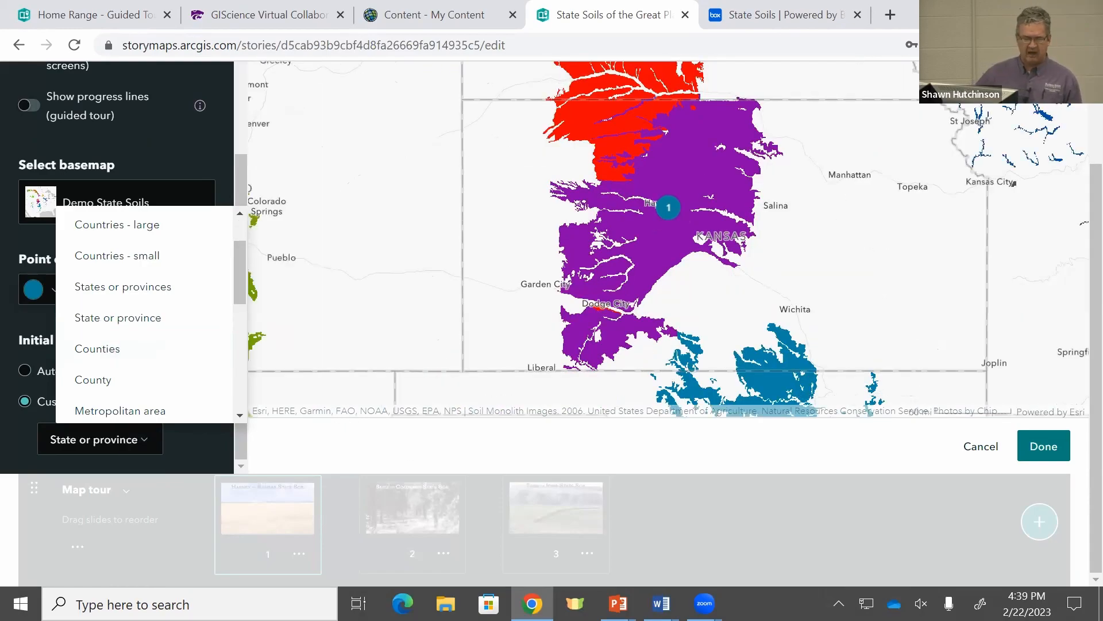
{"action": "left_click", "coordinate": [1028, 460]}
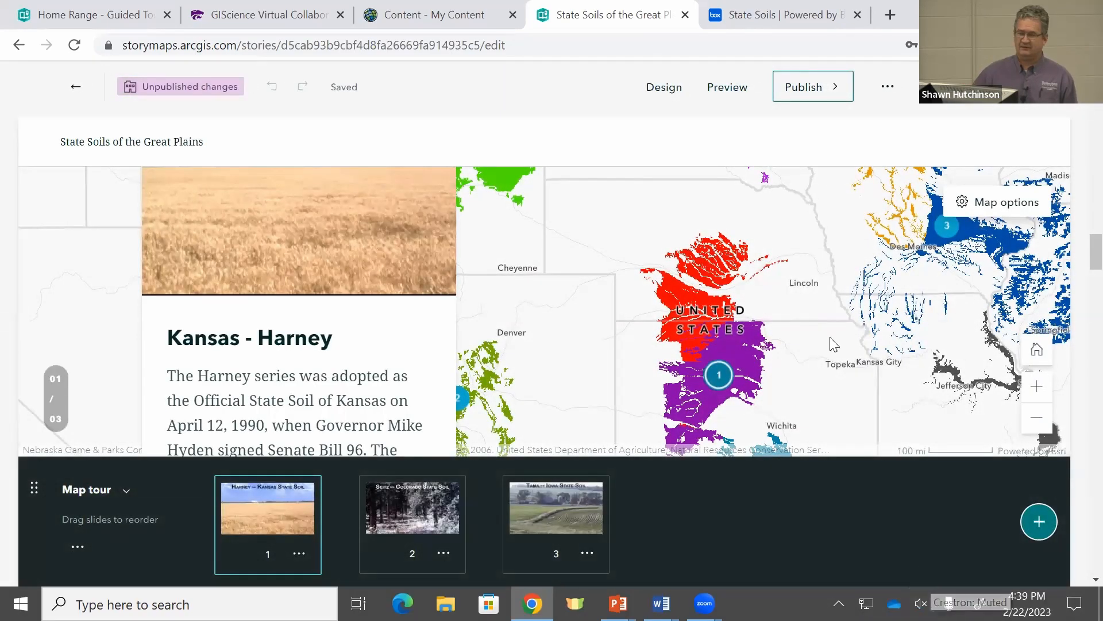
Republish the story with Organization sharing and check the map tour's zoom at the Kansas and Iowa stops
{"action": "left_click", "coordinate": [805, 87]}
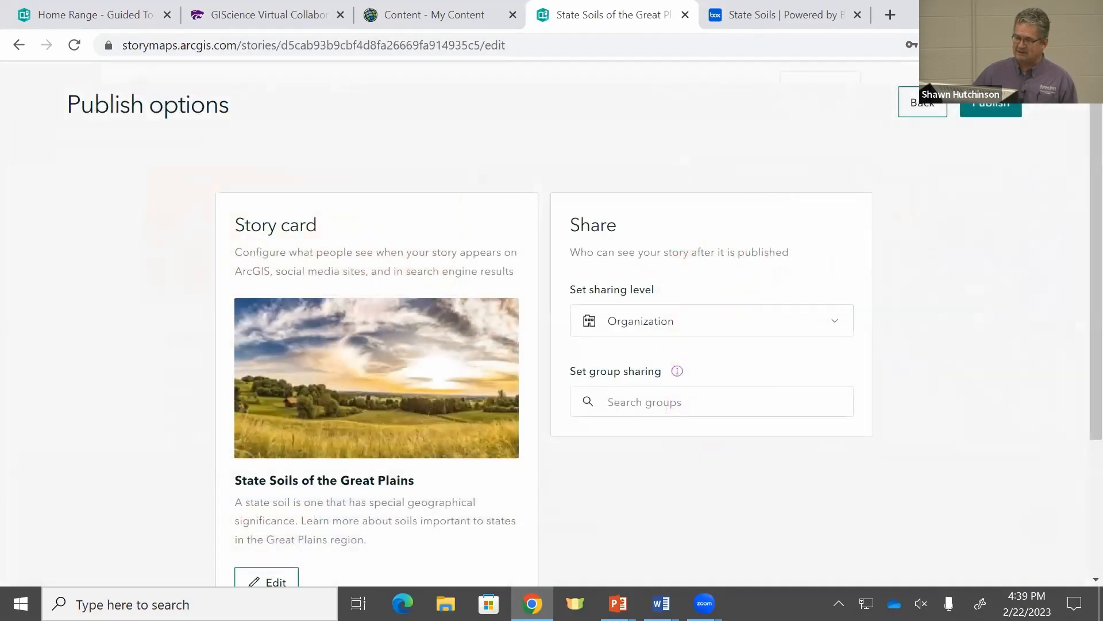
{"action": "left_click", "coordinate": [988, 110]}
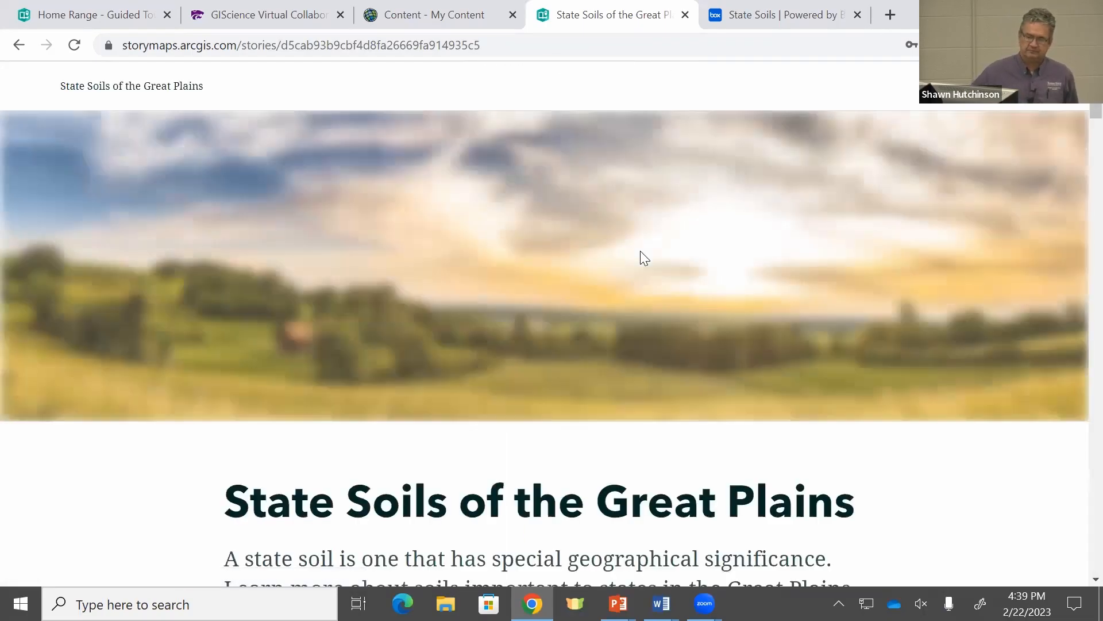
{"action": "scroll", "coordinate": [641, 250], "scroll_direction": "down", "scroll_amount": 8}
{"action": "scroll", "coordinate": [643, 252], "scroll_direction": "down", "scroll_amount": 20}
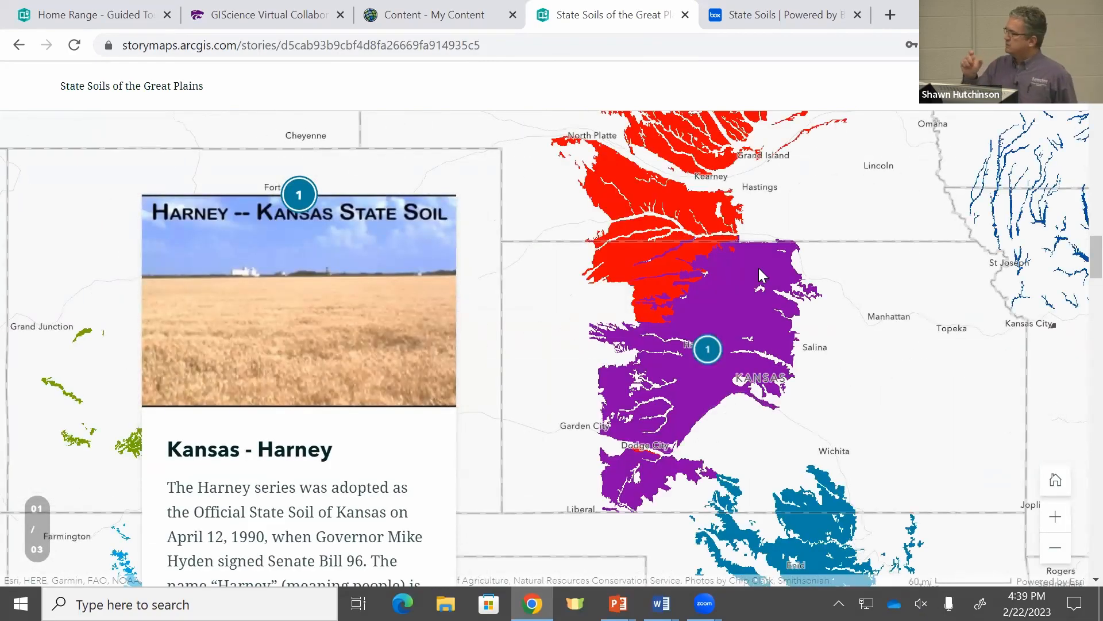
{"action": "scroll", "coordinate": [940, 352], "scroll_direction": "down", "scroll_amount": 3}
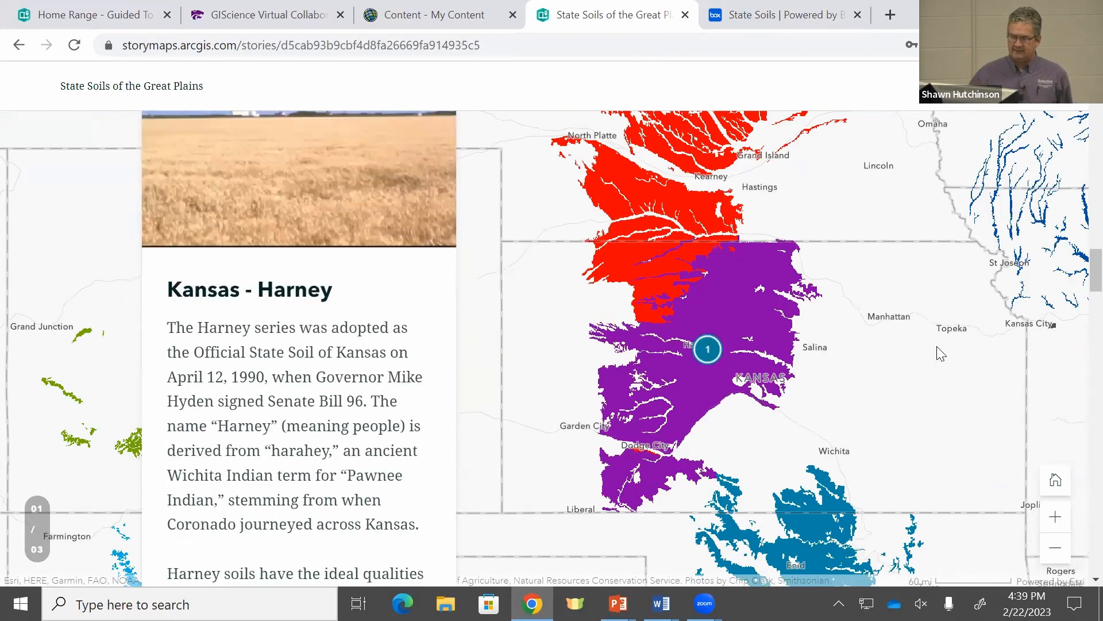
{"action": "scroll", "coordinate": [940, 353], "scroll_direction": "down", "scroll_amount": 10}
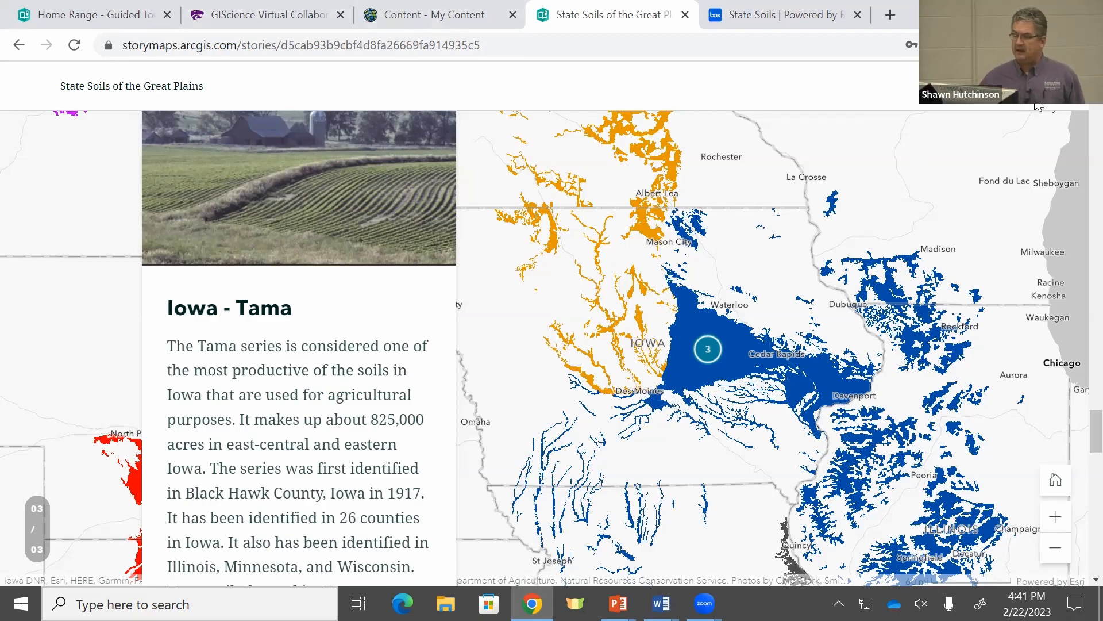
Go to the account's story projects and browse the Explore stories gallery of community examples
{"action": "left_click", "coordinate": [1005, 105]}
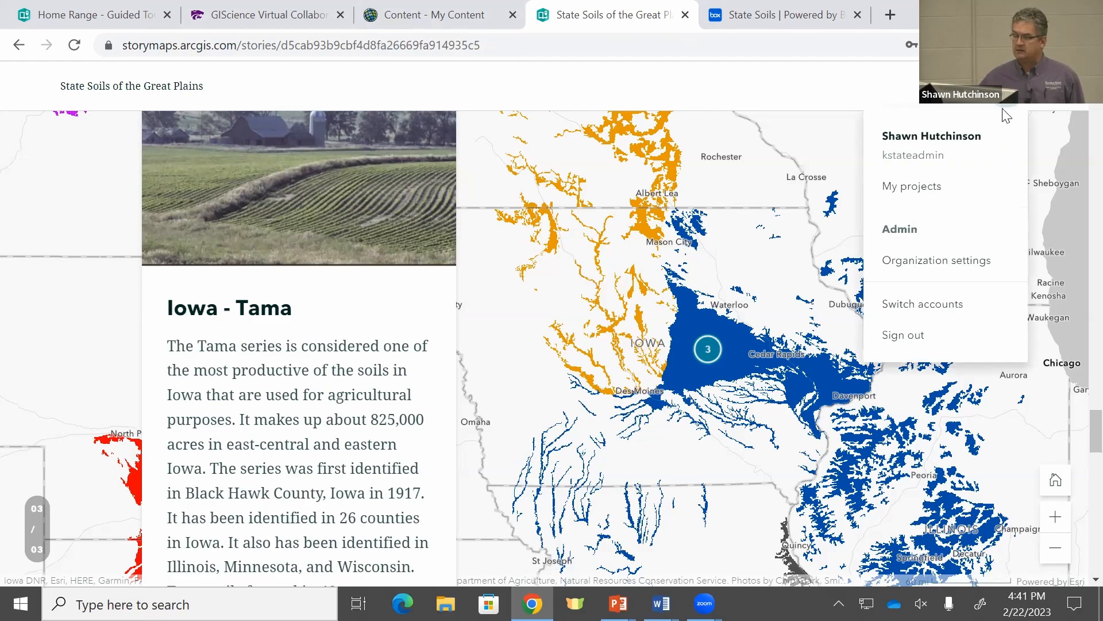
{"action": "left_click", "coordinate": [926, 188]}
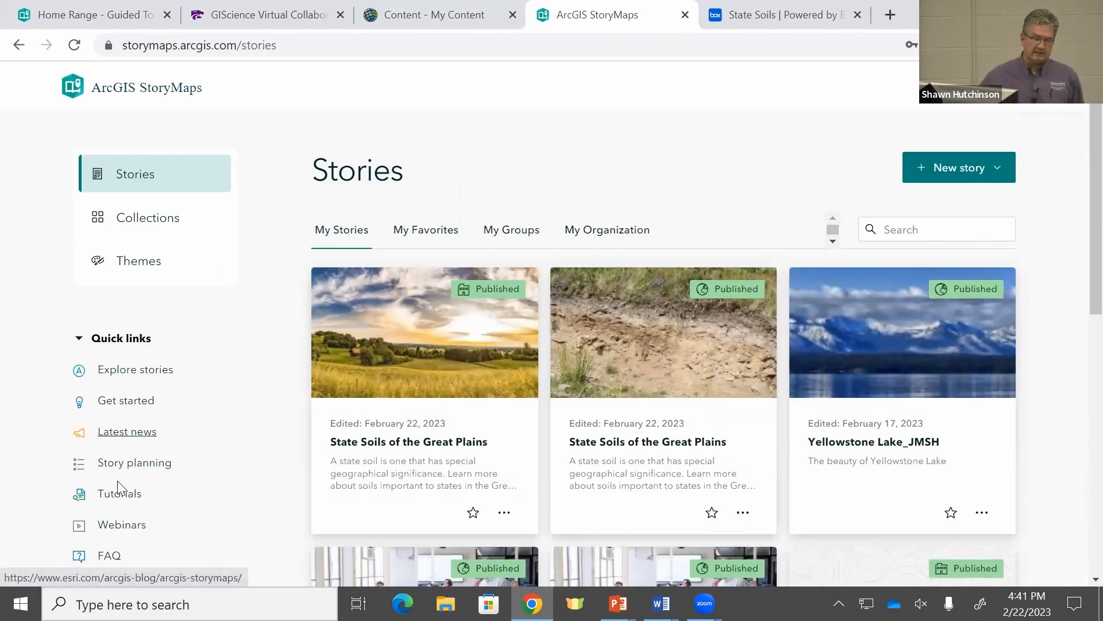
{"action": "scroll", "coordinate": [124, 495], "scroll_direction": "down", "scroll_amount": 1}
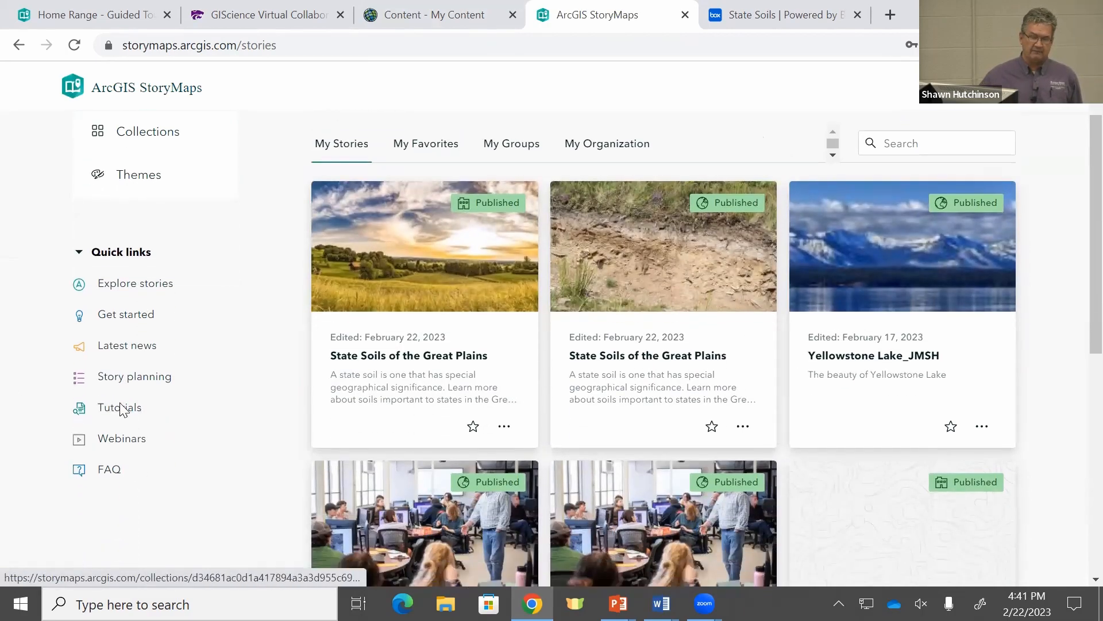
{"action": "left_click", "coordinate": [141, 285]}
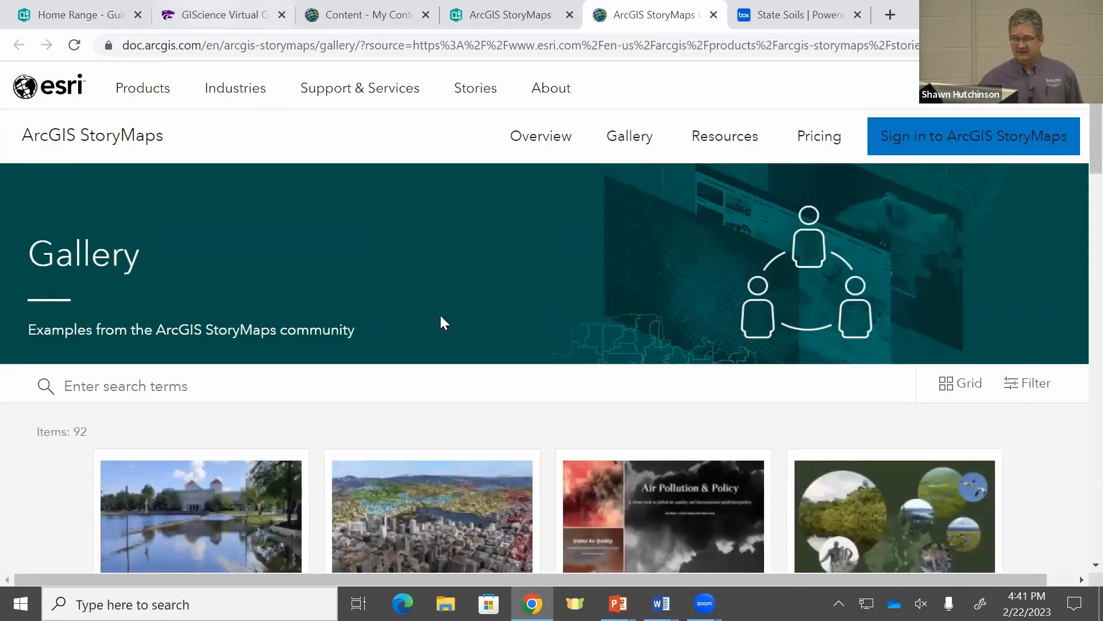
{"action": "scroll", "coordinate": [477, 322], "scroll_direction": "down", "scroll_amount": 5}
{"action": "scroll", "coordinate": [618, 326], "scroll_direction": "down", "scroll_amount": 6}
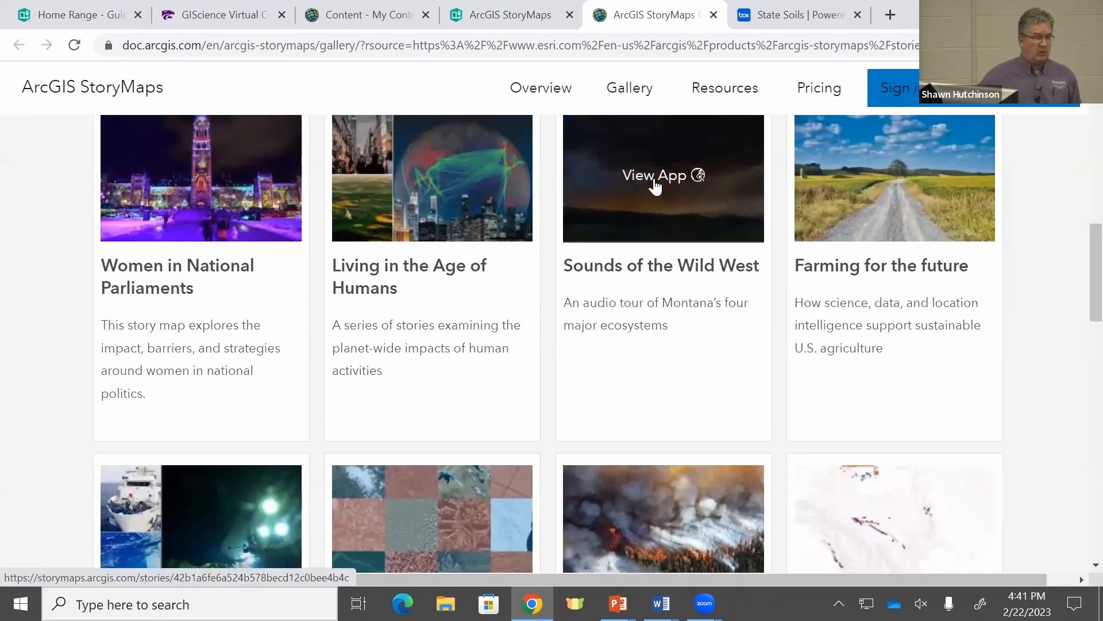
Open the "Sounds of the Wild West" example story and look through its cover and opening ecosystem section
{"action": "left_click", "coordinate": [658, 182]}
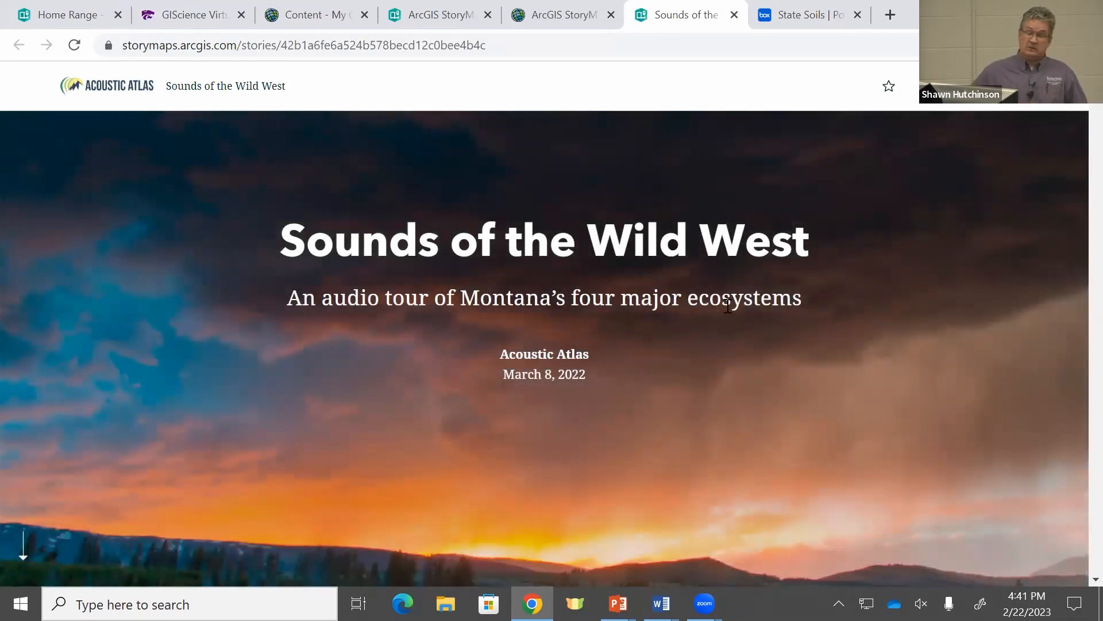
{"action": "scroll", "coordinate": [730, 283], "scroll_direction": "down", "scroll_amount": 10}
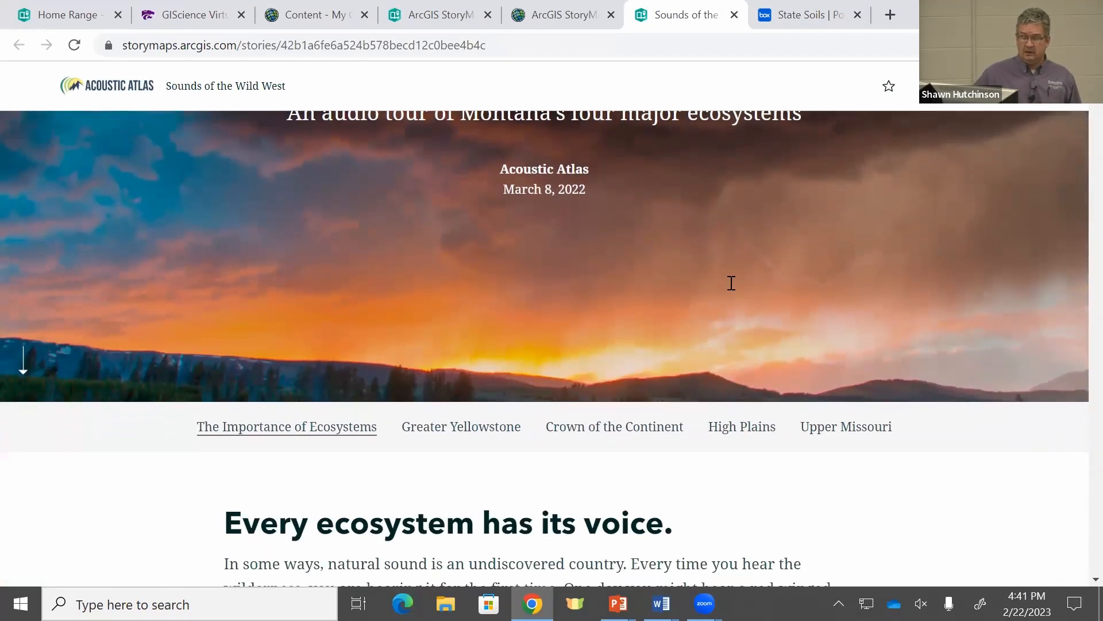
{"action": "scroll", "coordinate": [729, 283], "scroll_direction": "down", "scroll_amount": 10}
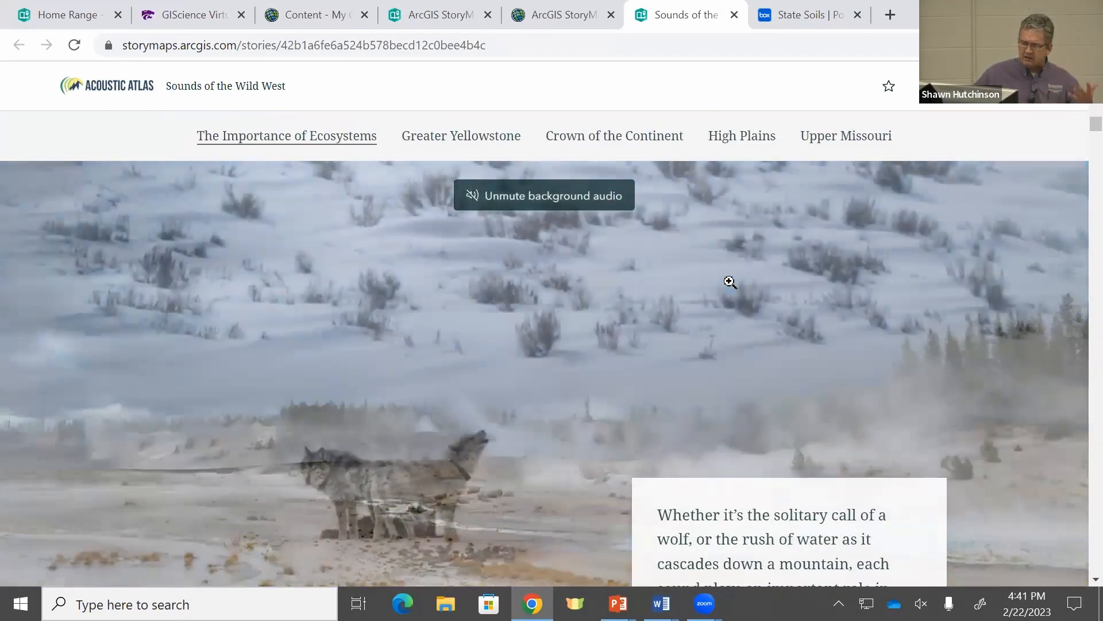
{"action": "scroll", "coordinate": [729, 283], "scroll_direction": "down", "scroll_amount": 5}
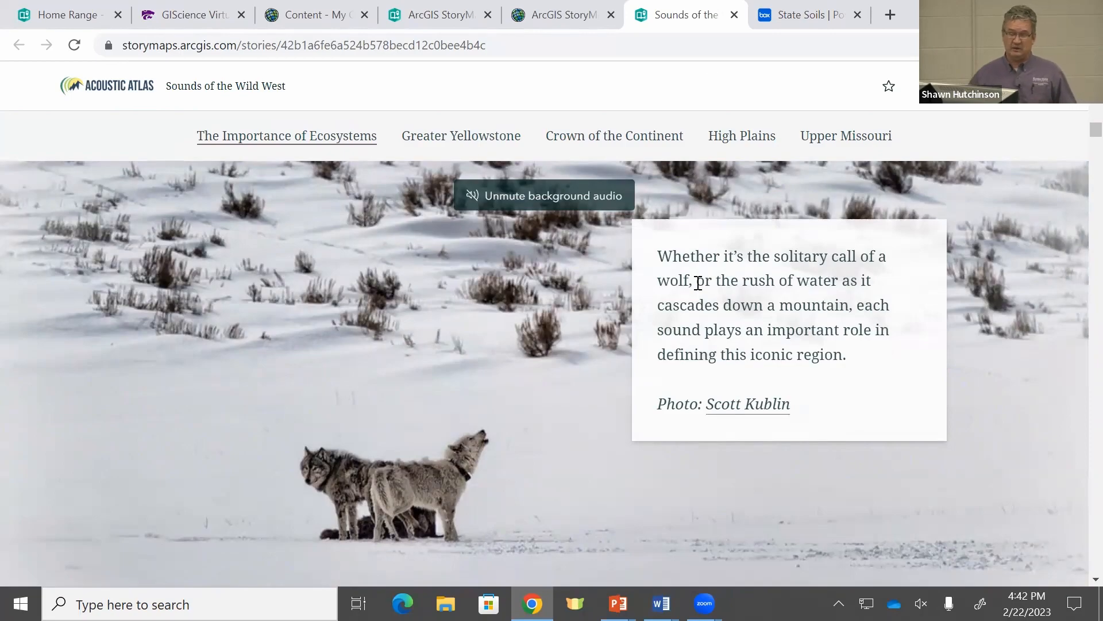
Look through the story's Importance of Ecosystems and Greater Yellowstone sections and play the audio clip below the elk photo
{"action": "scroll", "coordinate": [626, 302], "scroll_direction": "down", "scroll_amount": 10}
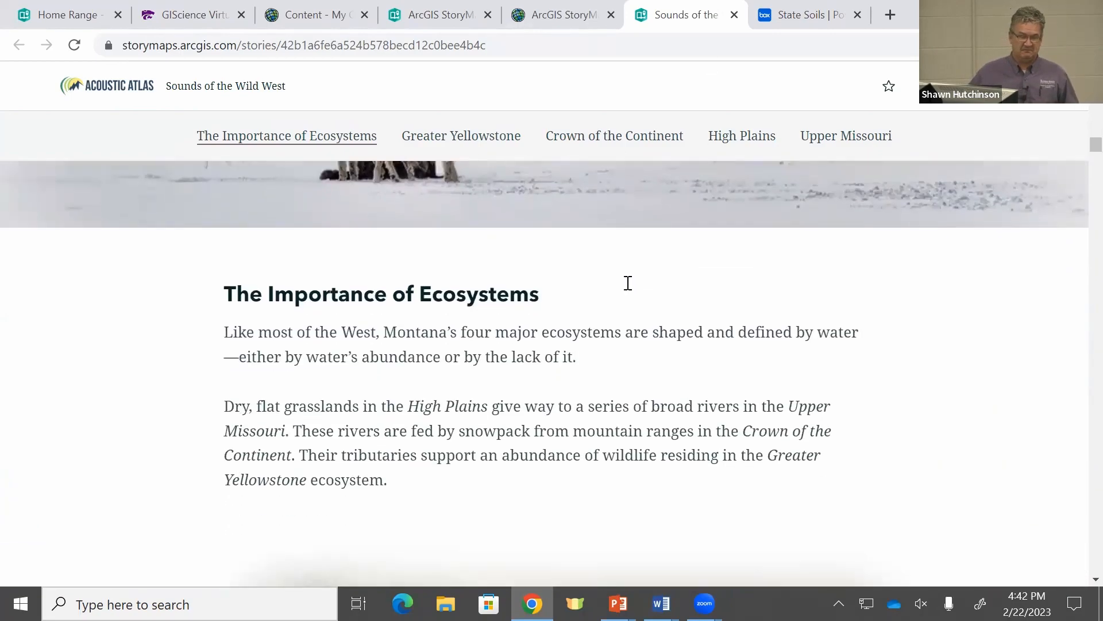
{"action": "scroll", "coordinate": [628, 287], "scroll_direction": "down", "scroll_amount": 10}
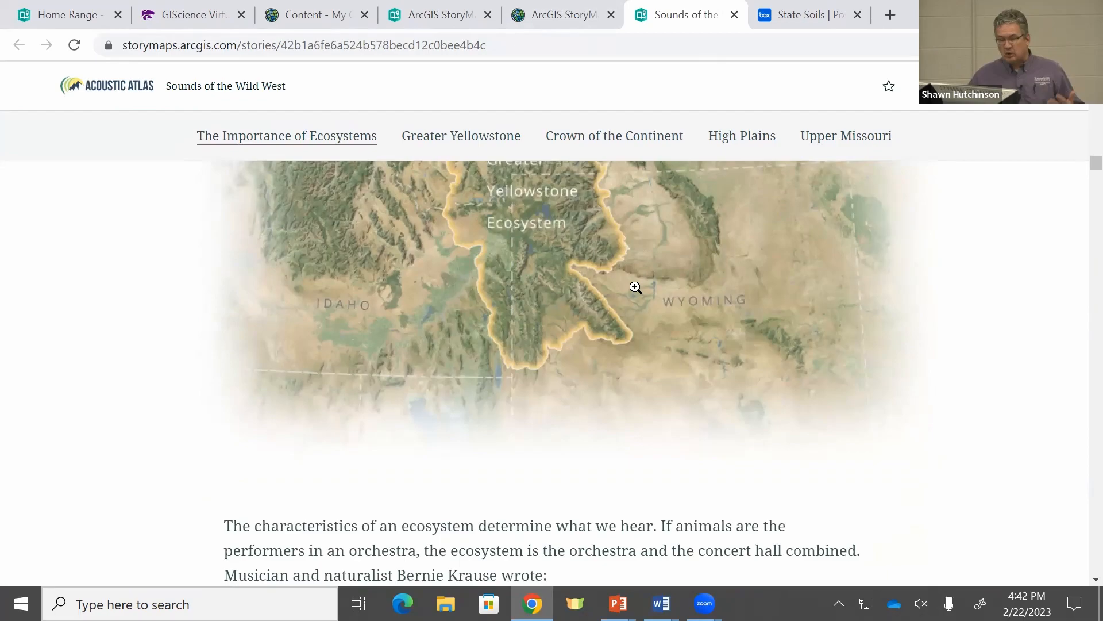
{"action": "scroll", "coordinate": [635, 287], "scroll_direction": "down", "scroll_amount": 6}
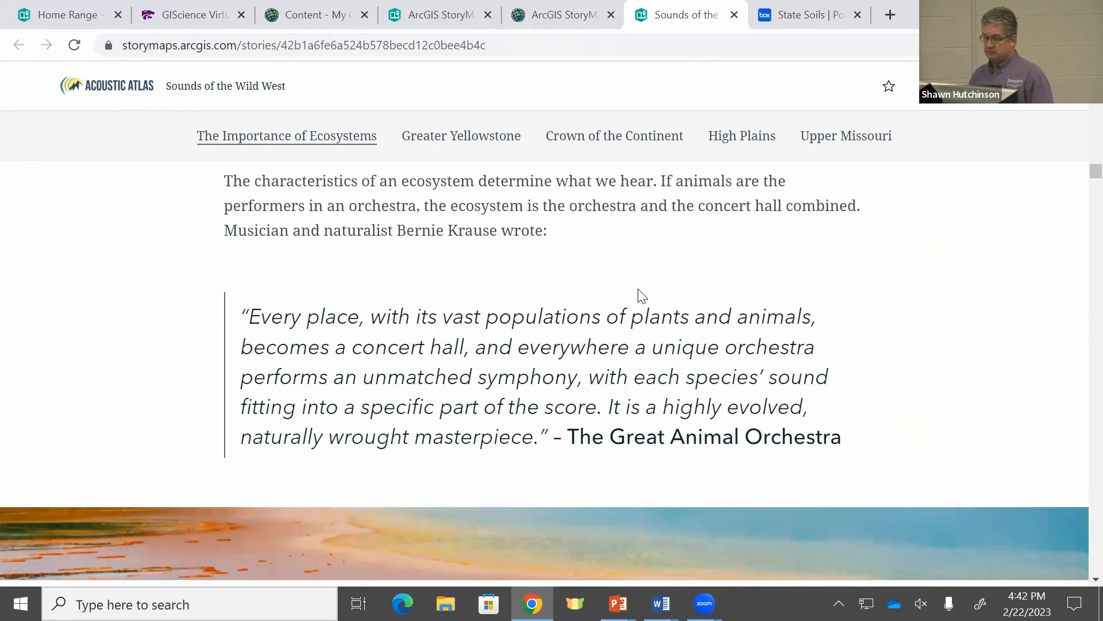
{"action": "scroll", "coordinate": [919, 264], "scroll_direction": "down", "scroll_amount": 8}
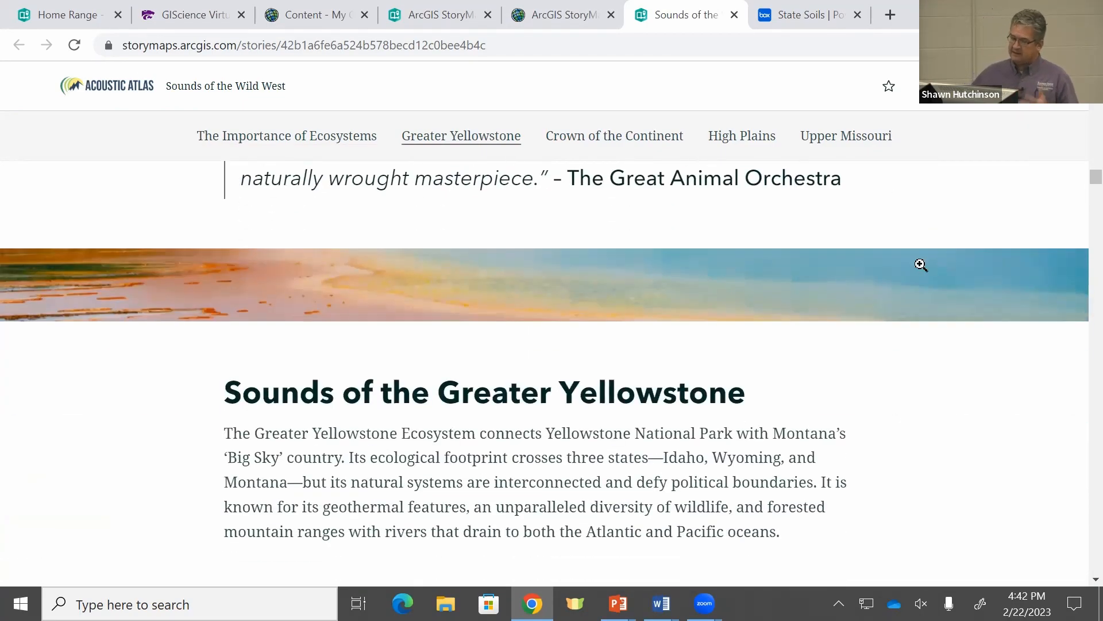
{"action": "scroll", "coordinate": [912, 288], "scroll_direction": "down", "scroll_amount": 7}
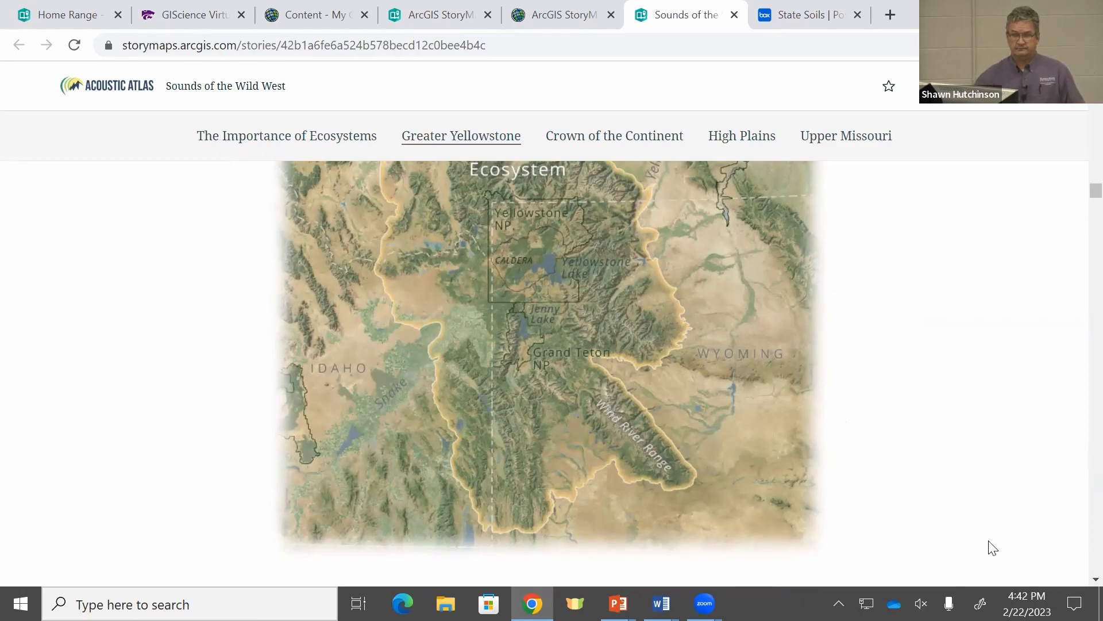
{"action": "scroll", "coordinate": [569, 354], "scroll_direction": "down", "scroll_amount": 10}
{"action": "scroll", "coordinate": [570, 348], "scroll_direction": "down", "scroll_amount": 10}
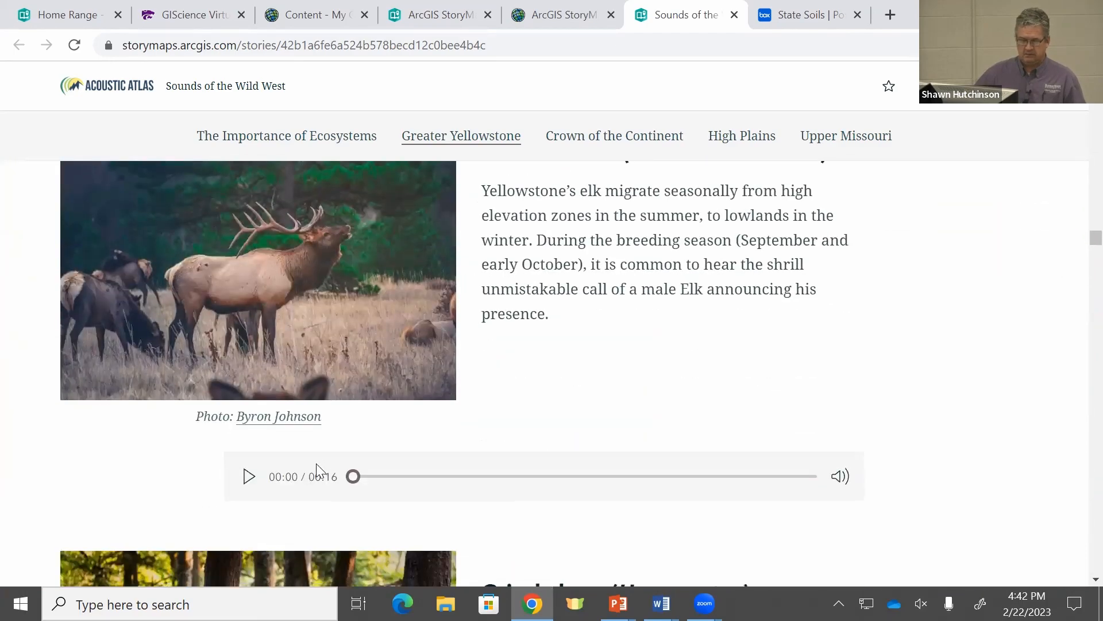
{"action": "left_click", "coordinate": [252, 475]}
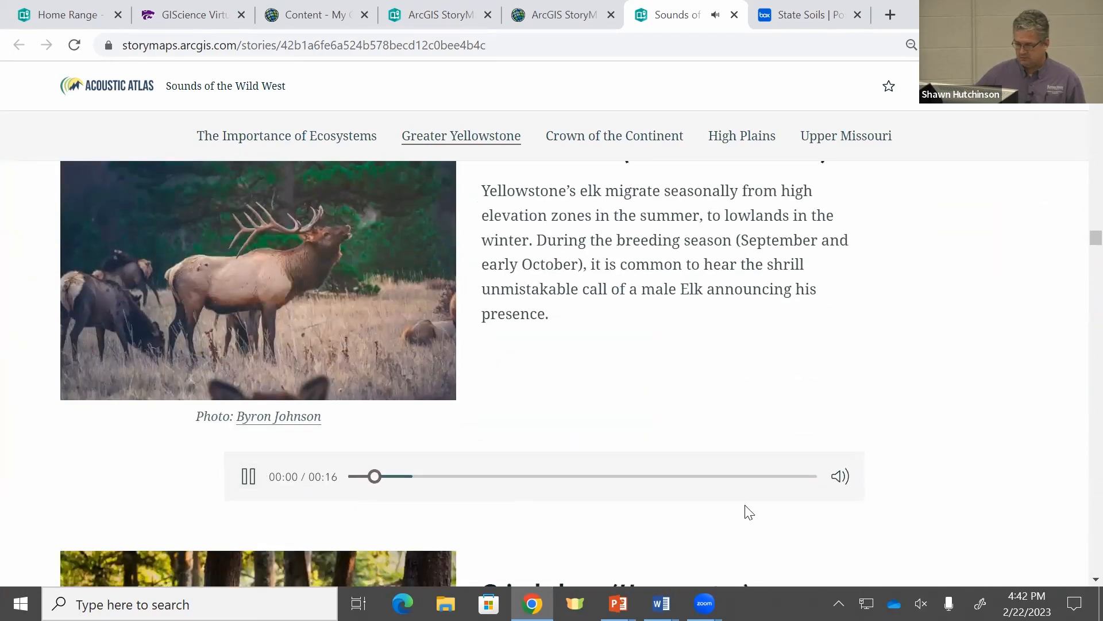